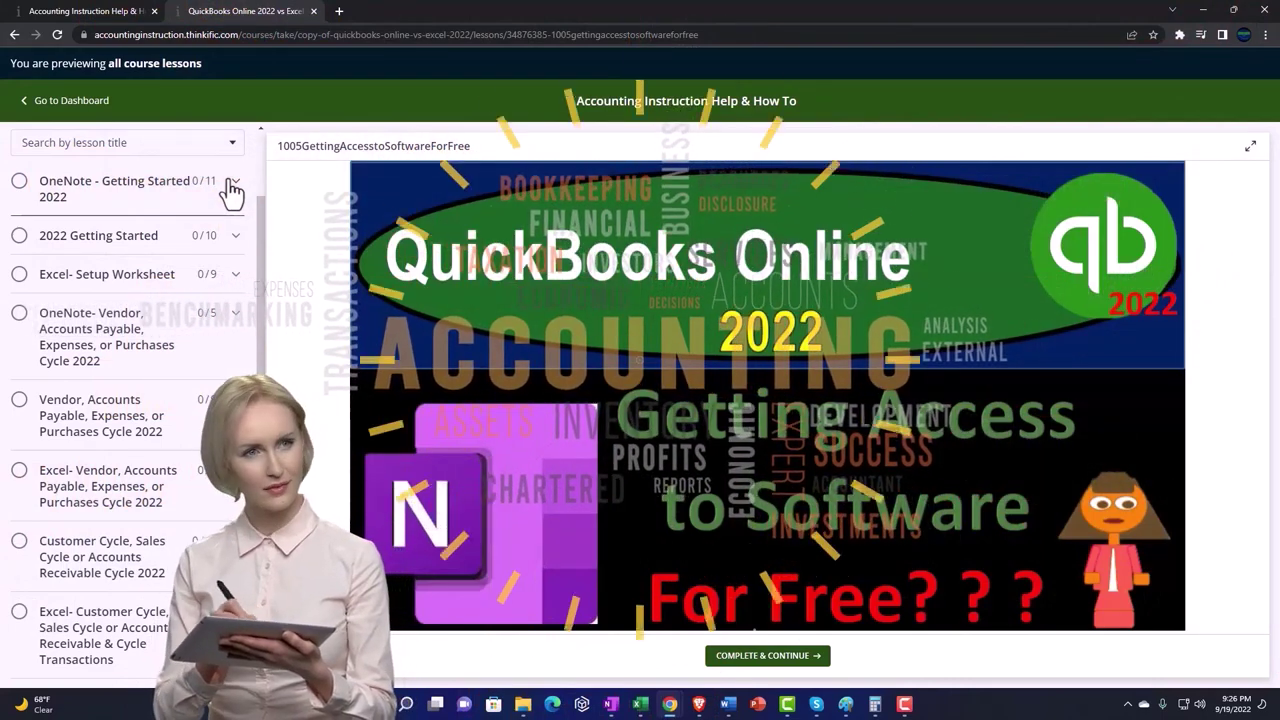
pyautogui.click(232, 188)
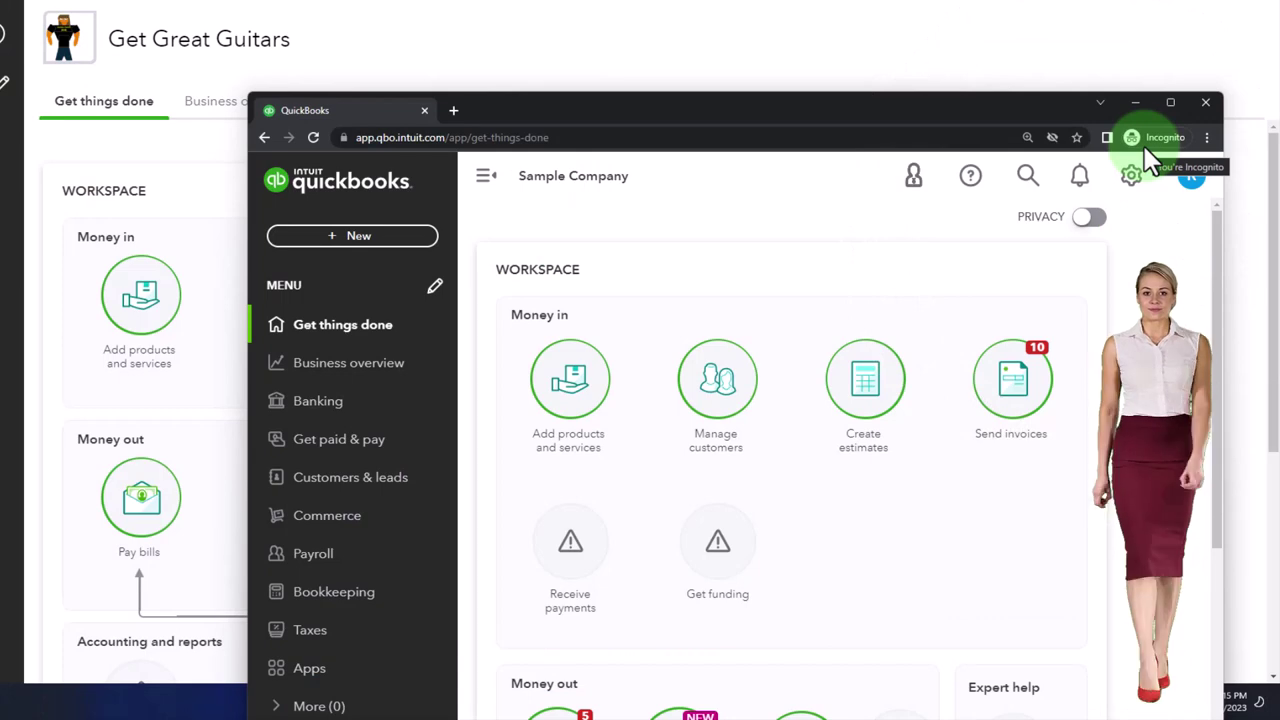
pyautogui.click(1206, 138)
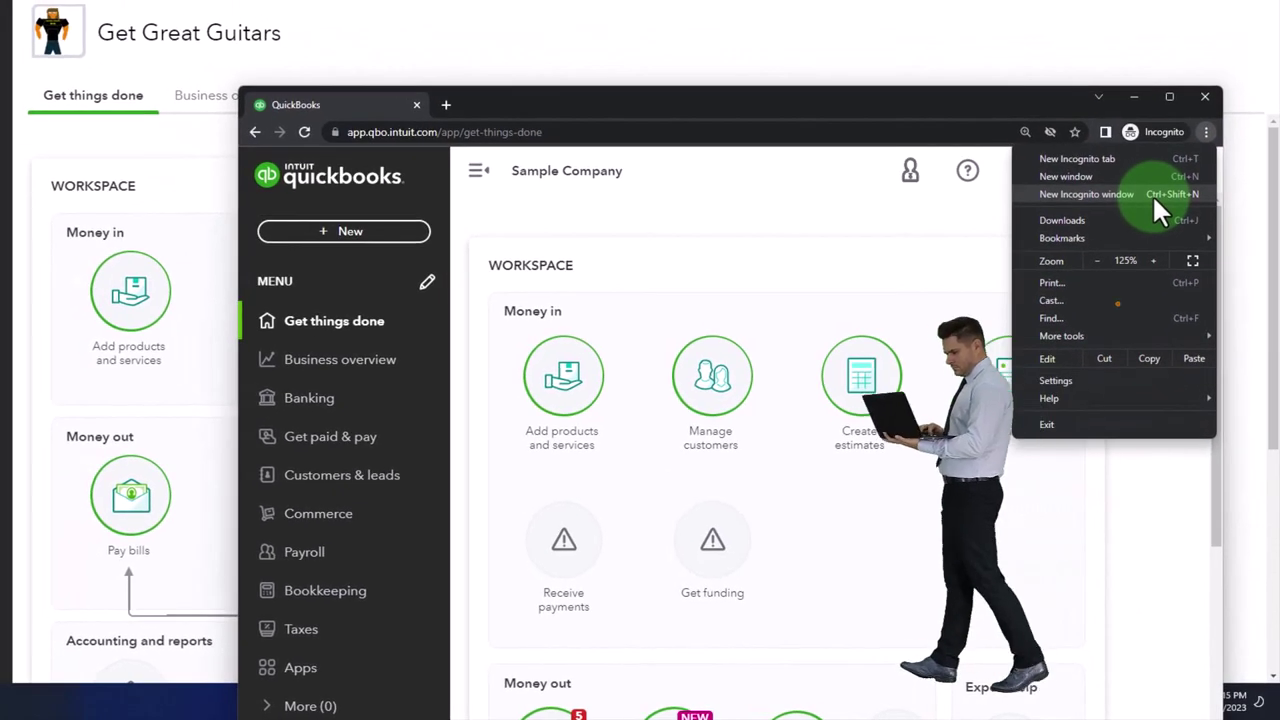
pyautogui.click(634, 203)
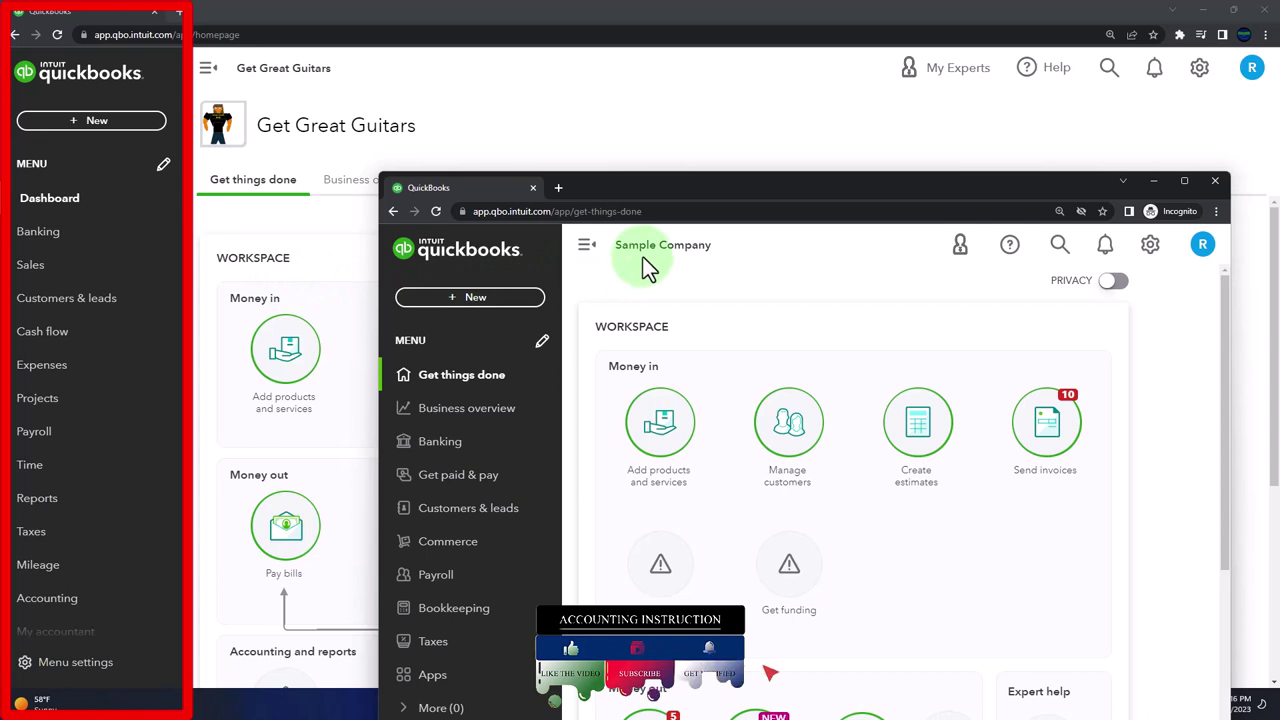
pyautogui.click(527, 387)
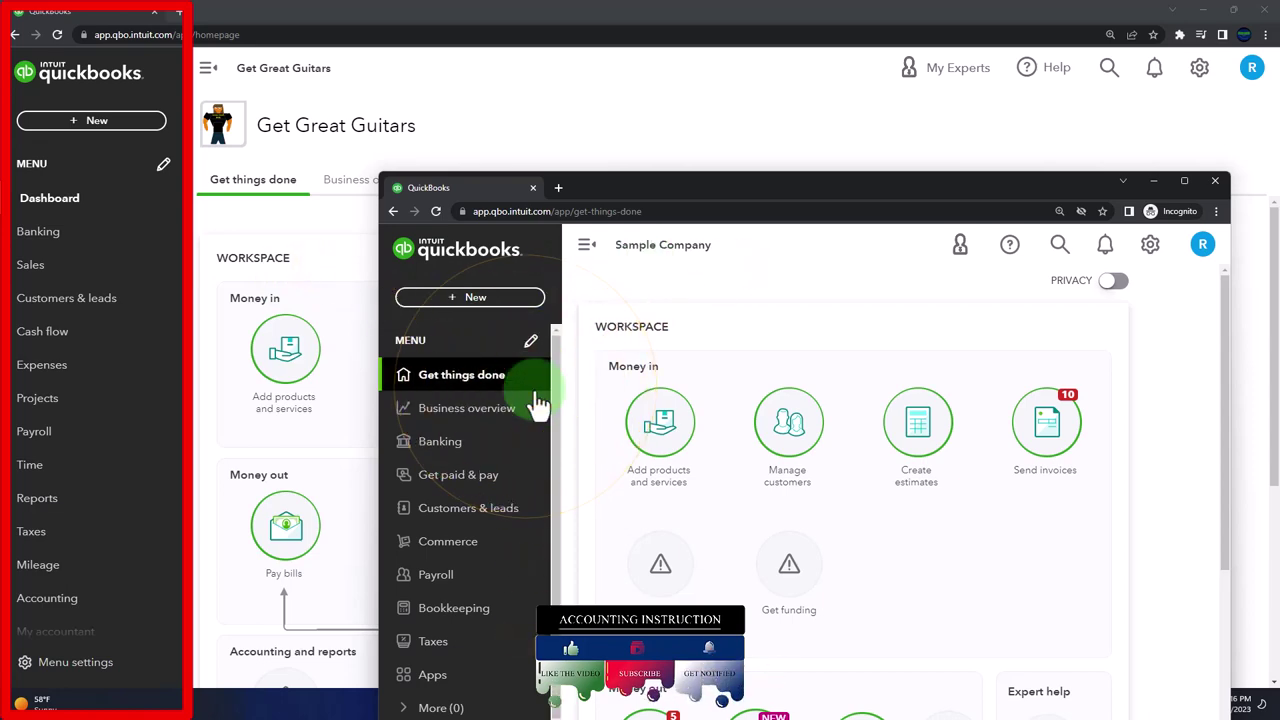
pyautogui.click(1152, 250)
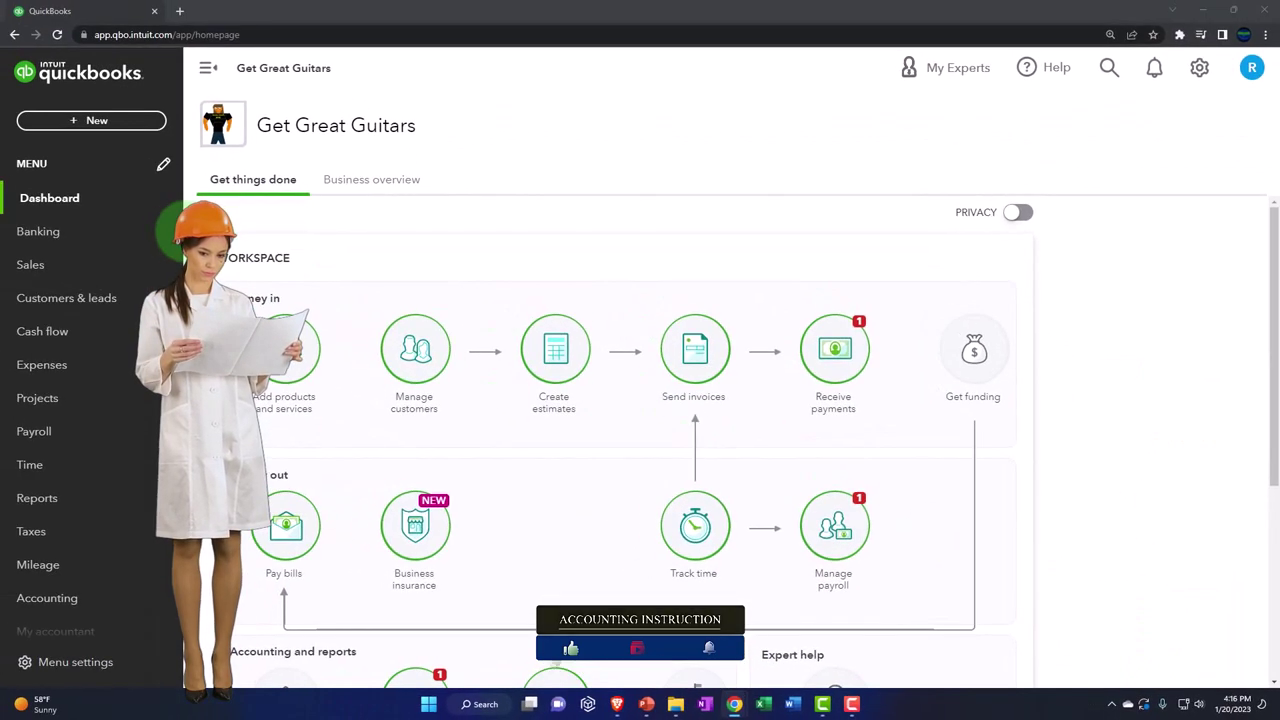
# Step: Duplicate the Get Great Guitars browser tab twice, giving three tabs of the same company file
pyautogui.rightClick(121, 10)
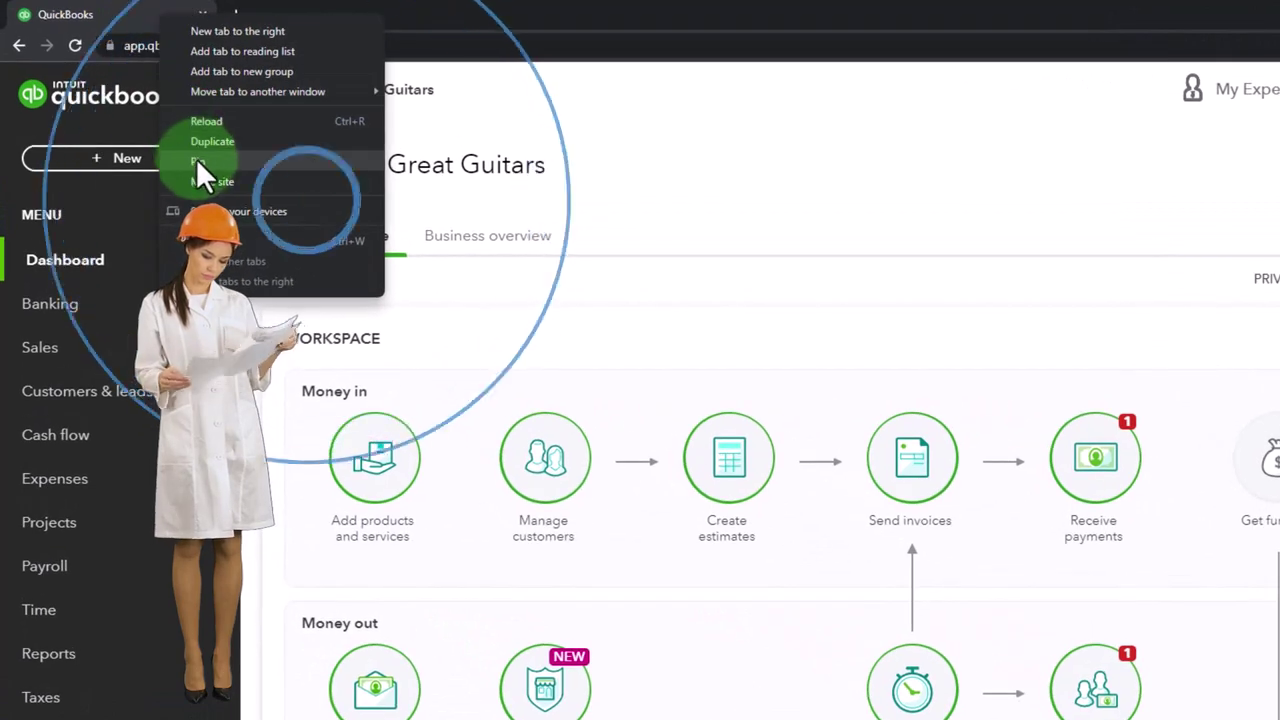
pyautogui.click(208, 144)
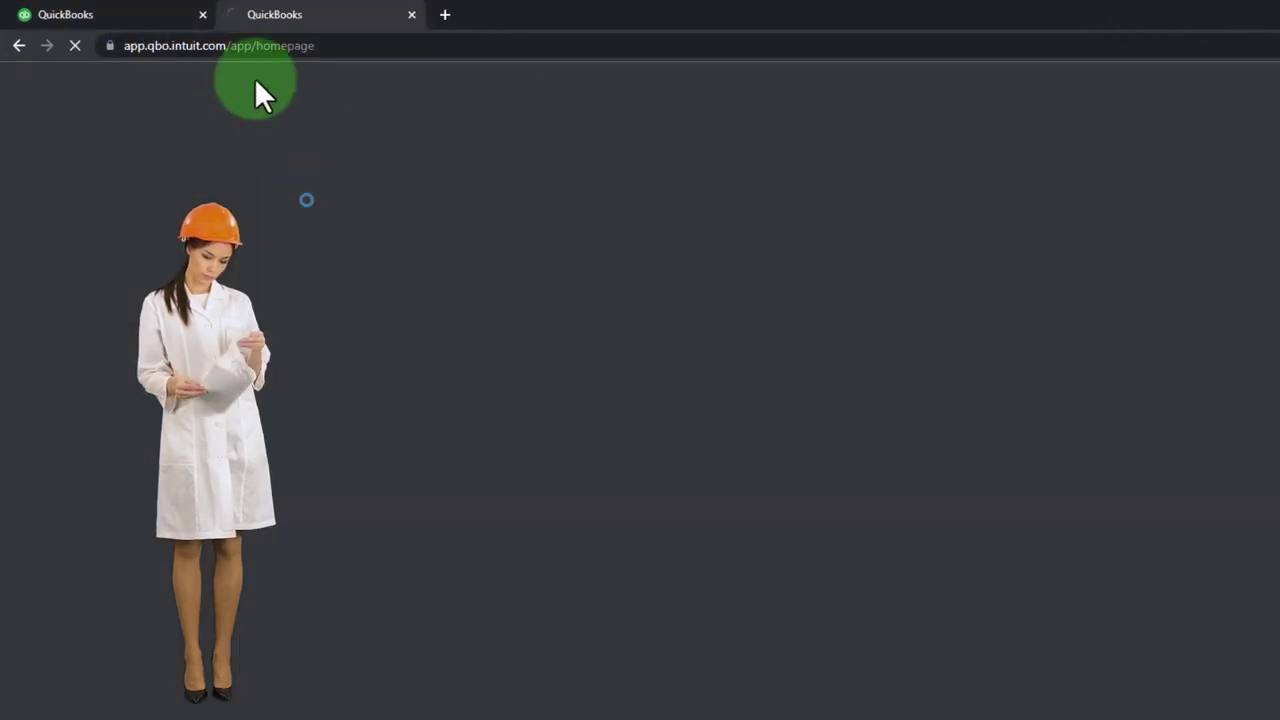
pyautogui.rightClick(316, 10)
pyautogui.click(425, 146)
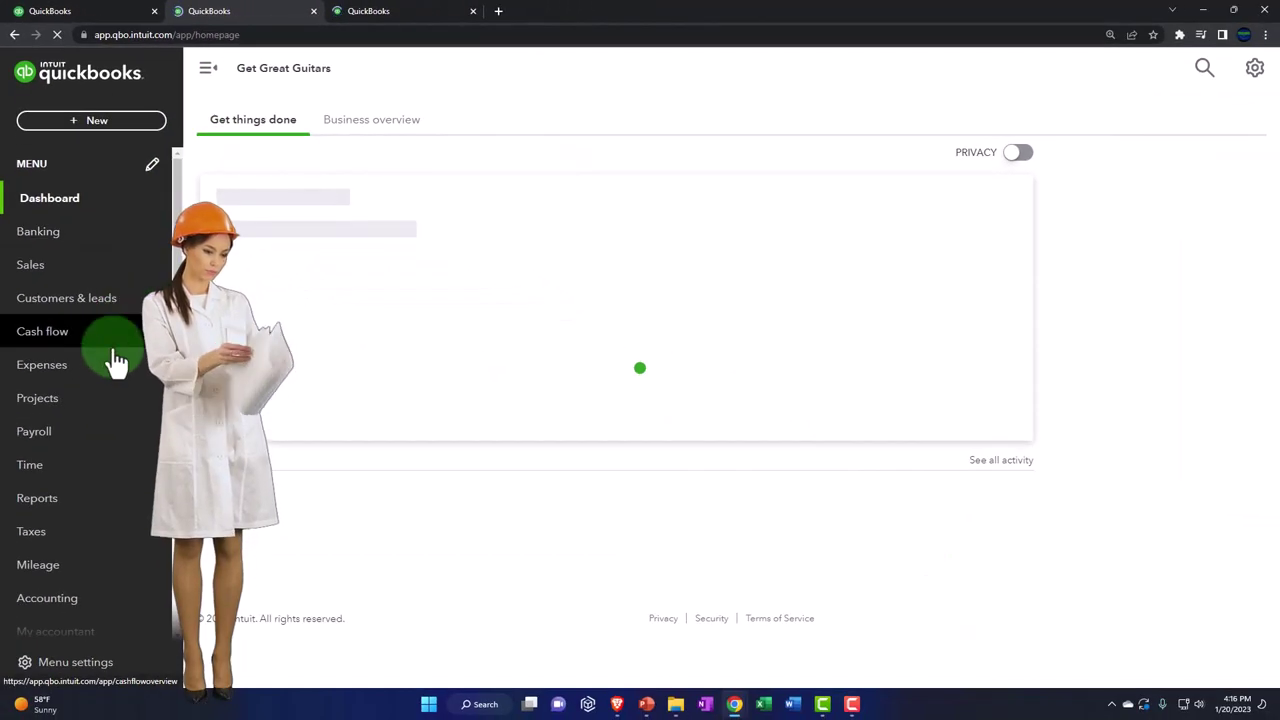
# Step: Open the Balance Sheet report from the favorite reports in the second browser tab
pyautogui.click(96, 506)
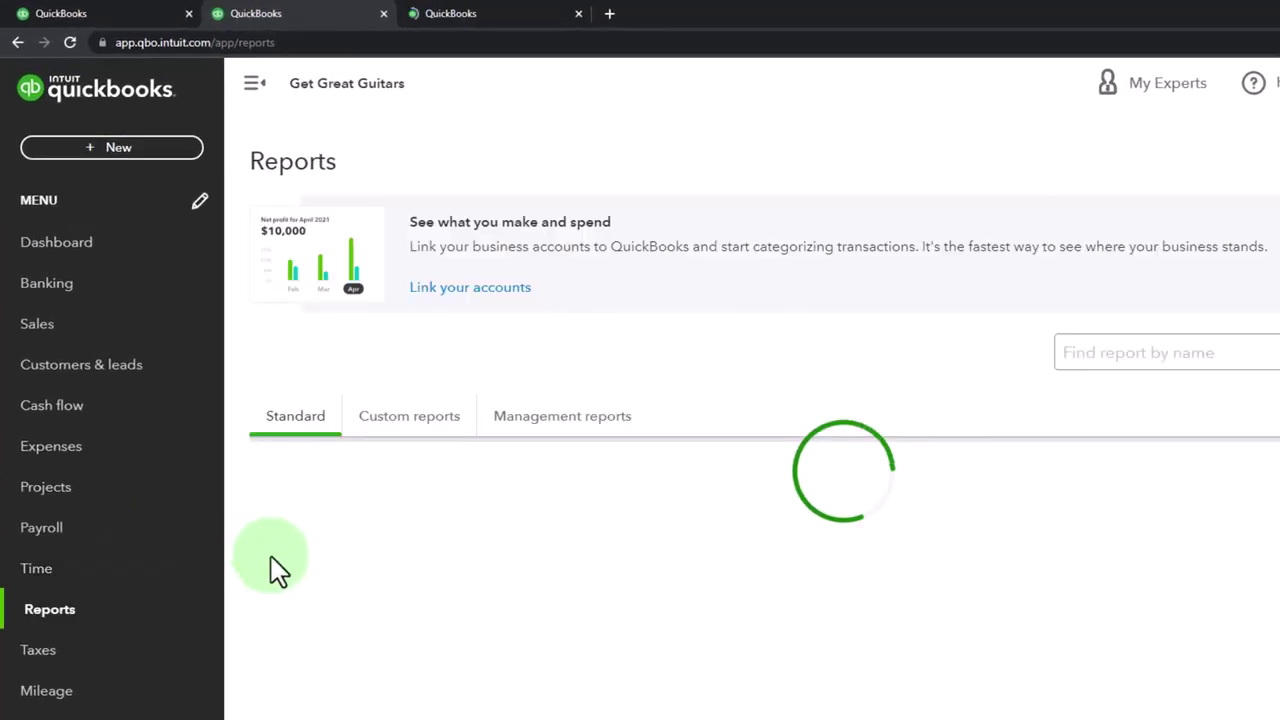
pyautogui.click(383, 607)
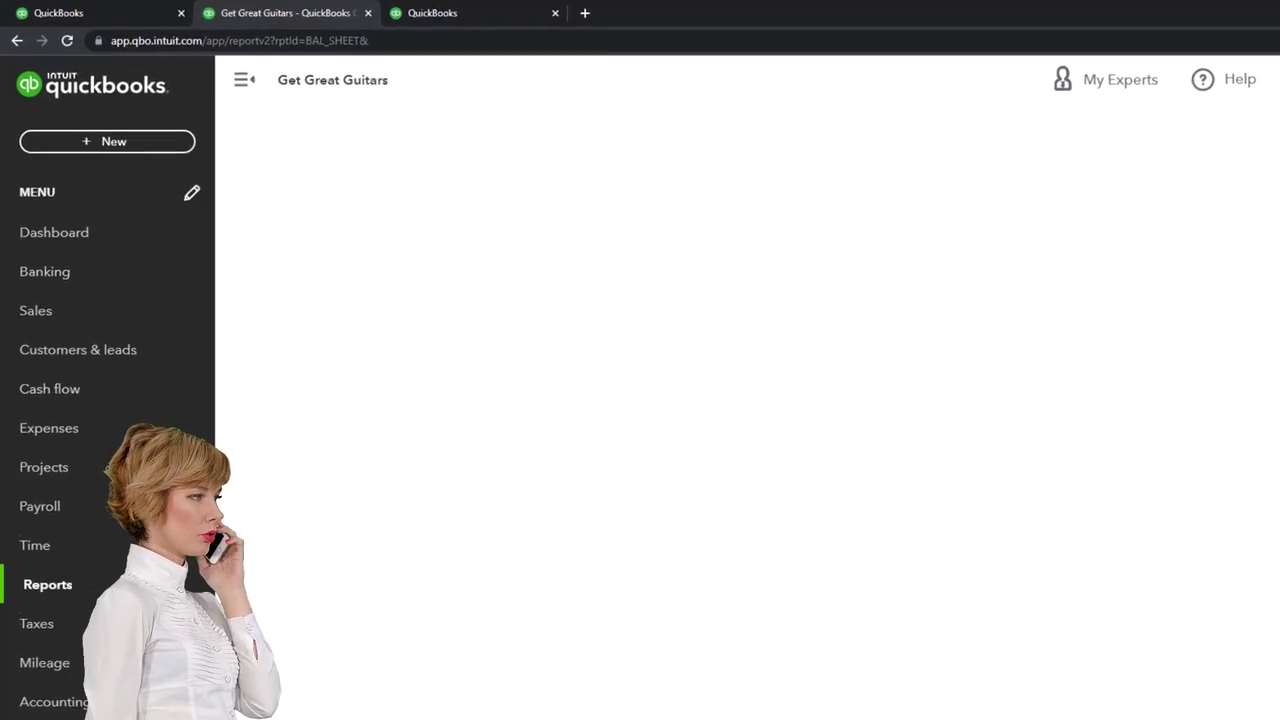
pyautogui.scroll(-3, 752, 389)
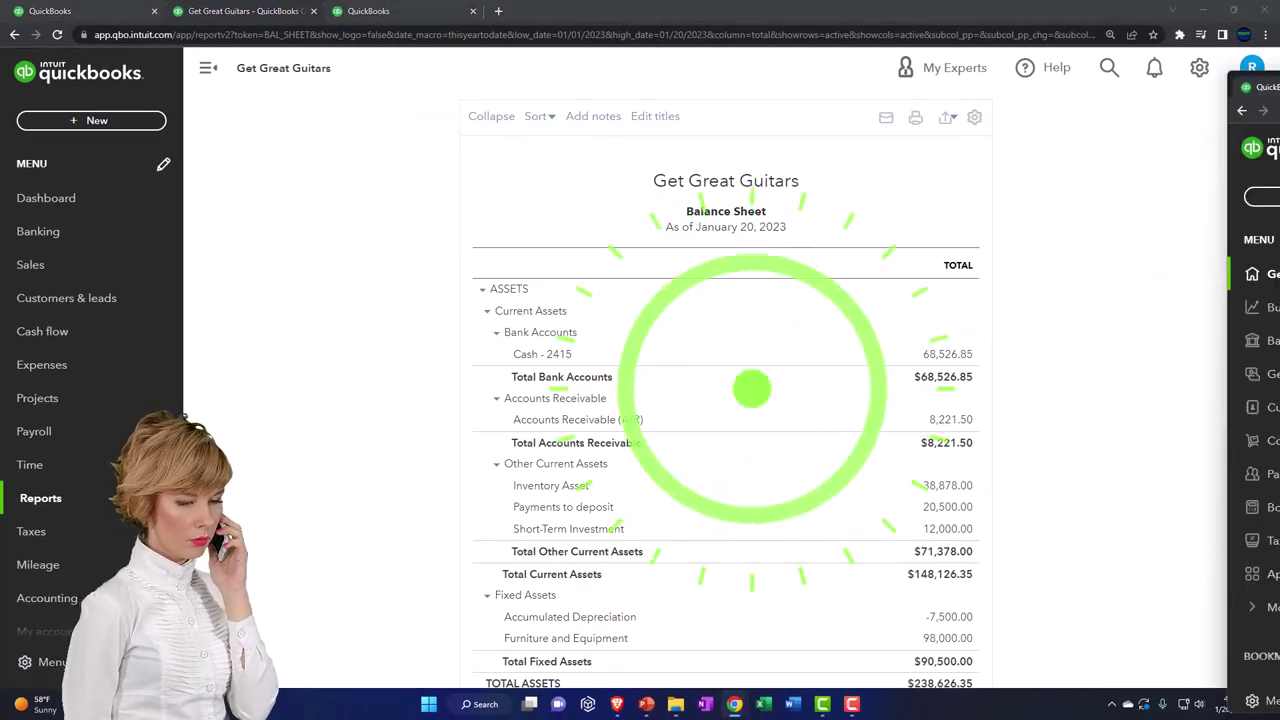
pyautogui.moveTo(1255, 80); pyautogui.dragTo(523, 37)
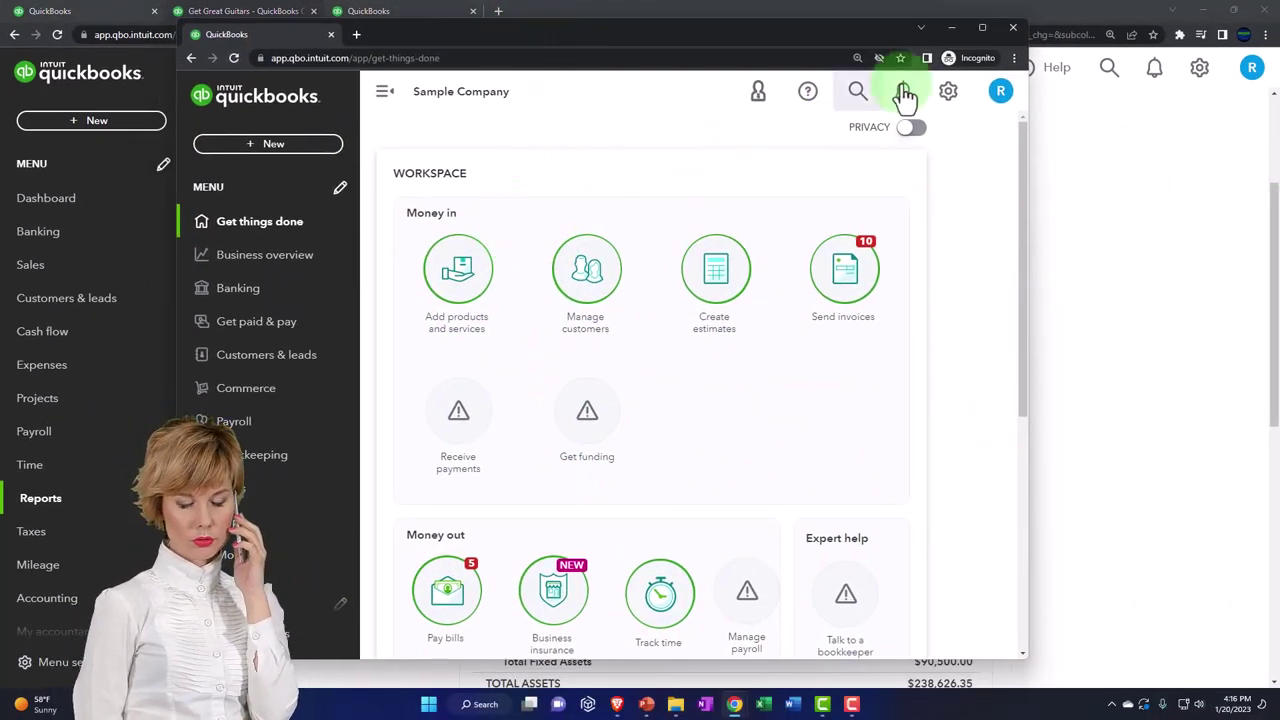
pyautogui.click(980, 27)
pyautogui.click(96, 257)
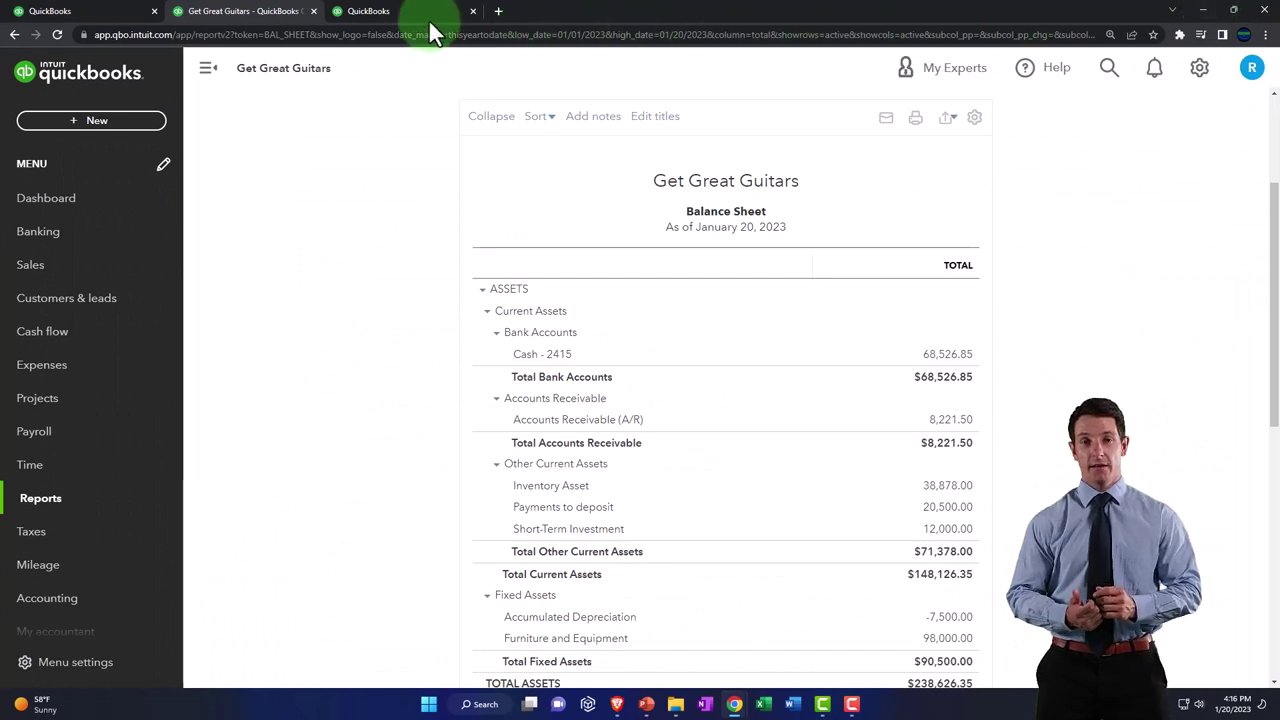
# Step: Open the Profit and Loss report from the favorite reports in the third browser tab
pyautogui.click(410, 13)
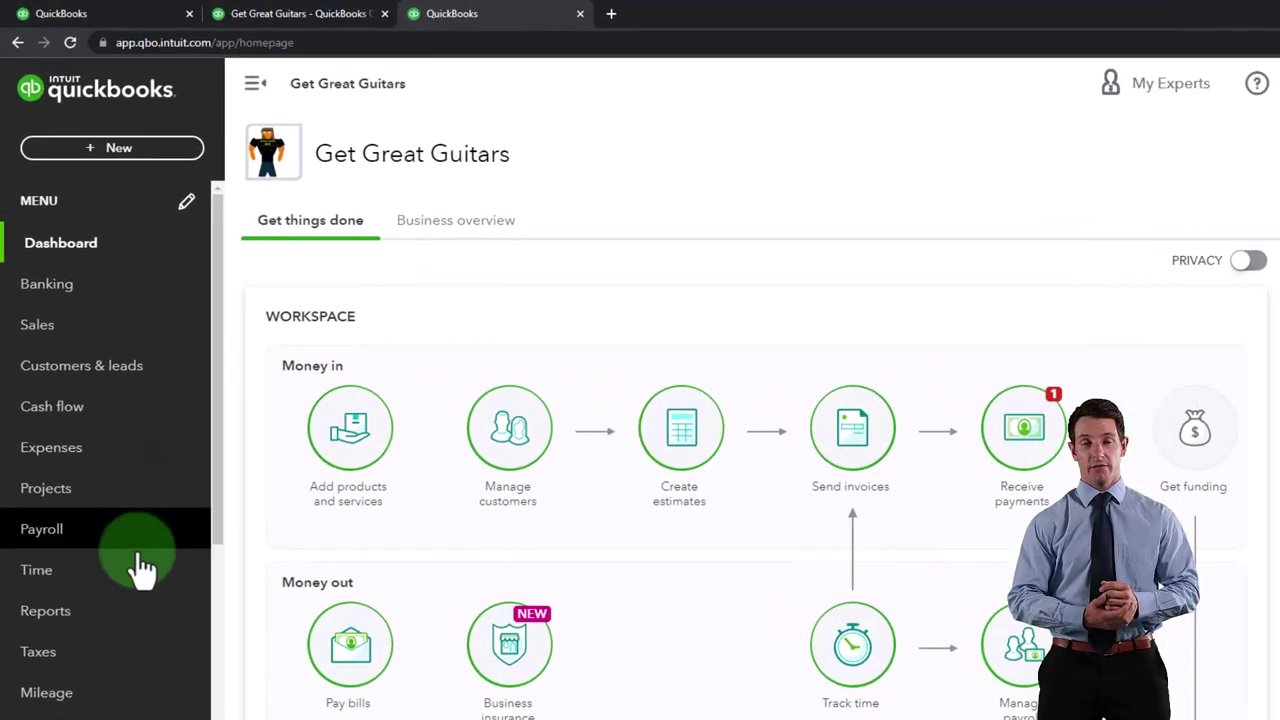
pyautogui.click(84, 467)
pyautogui.click(86, 664)
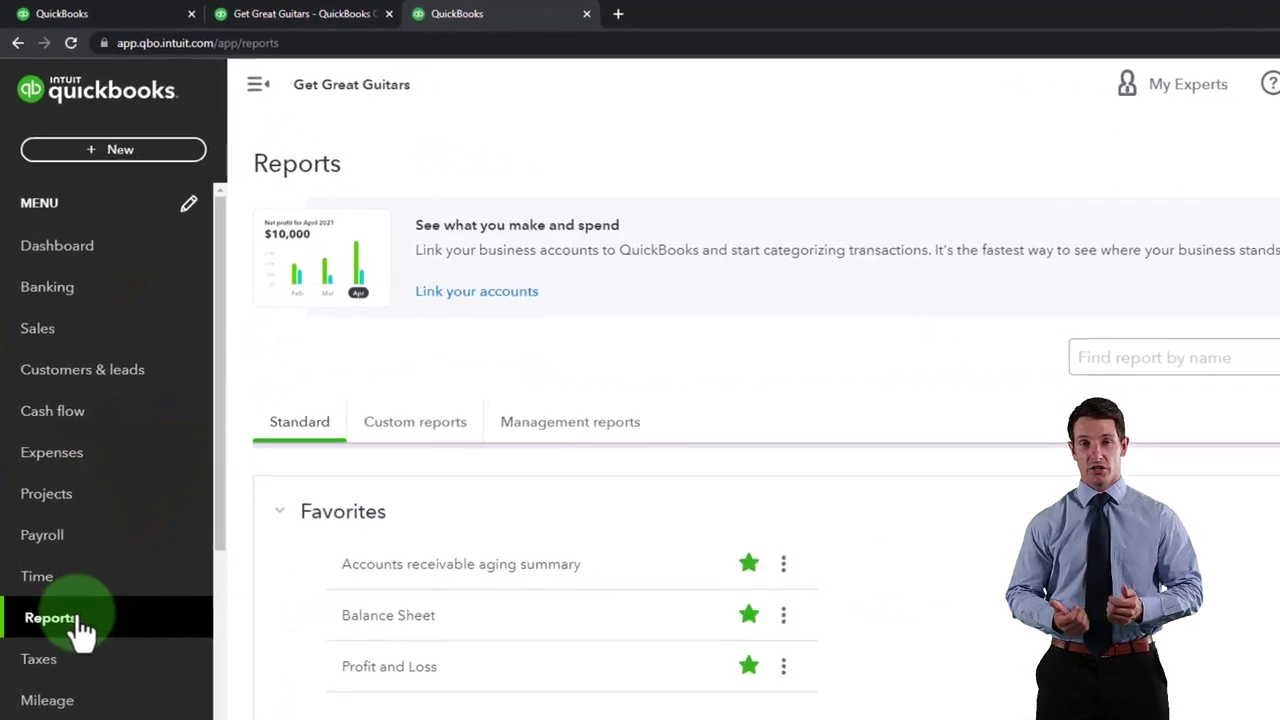
pyautogui.click(365, 672)
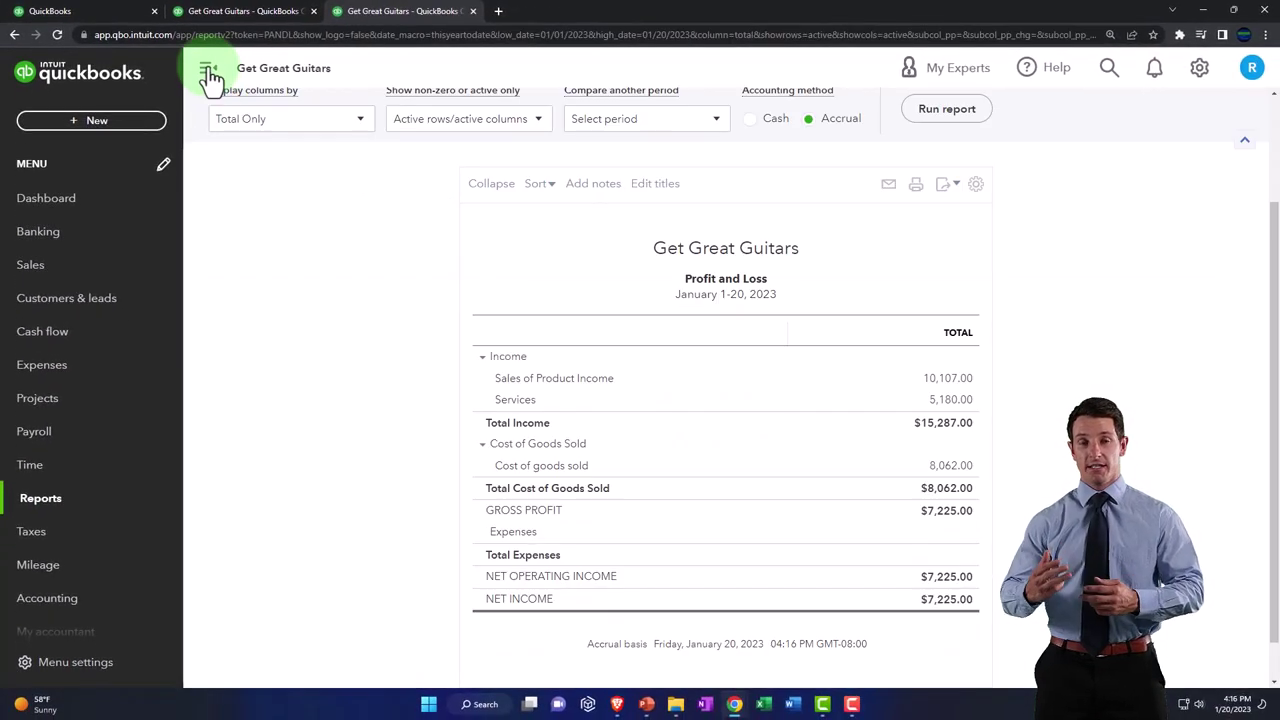
# Step: Collapse the navigation menu and set the Profit and Loss report period from 01/01/2023 to 02/28/2023
pyautogui.click(210, 75)
pyautogui.scroll(3, 206, 255)
pyautogui.click(289, 206)
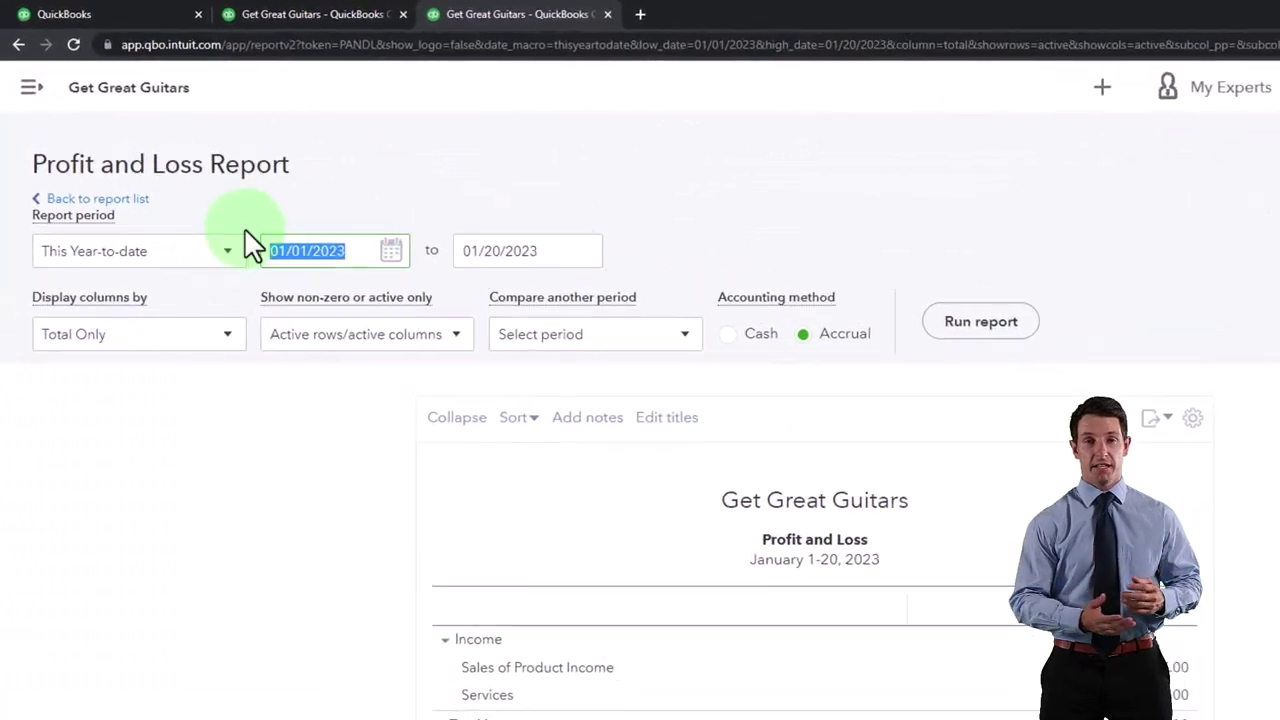
pyautogui.write('01')
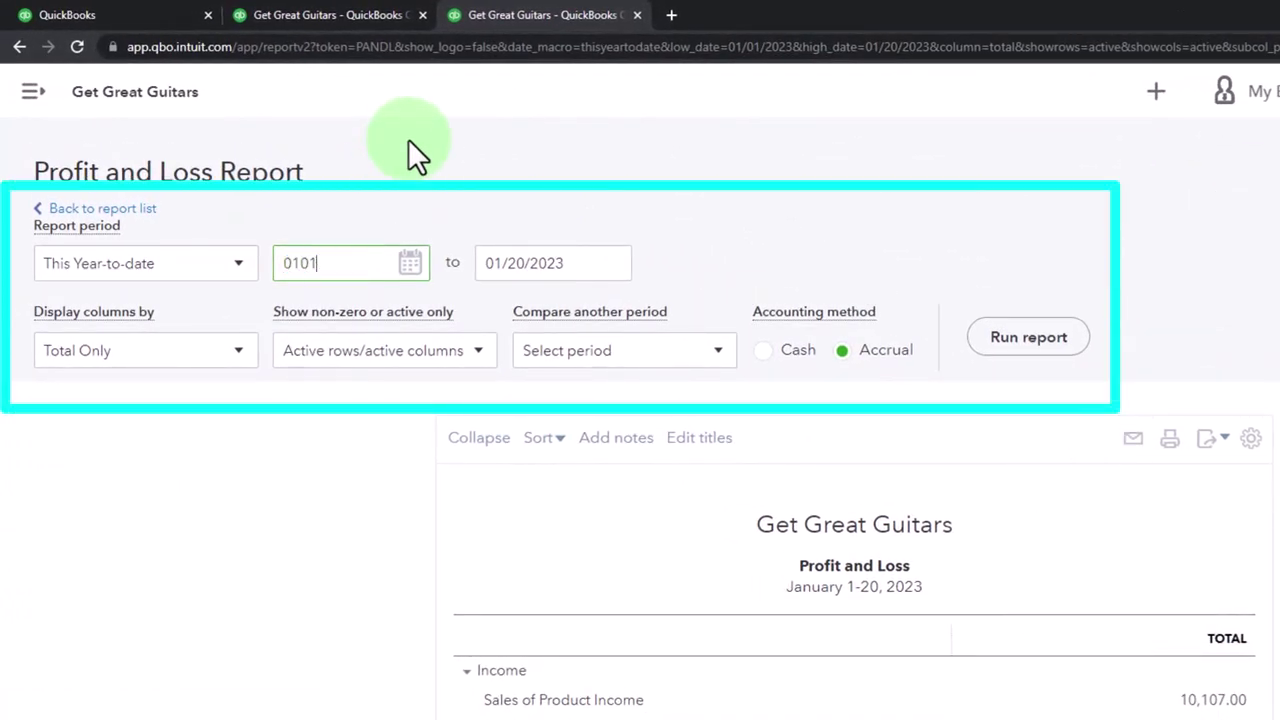
pyautogui.write('/01/2023')
pyautogui.press('Tab')
pyautogui.write('0')
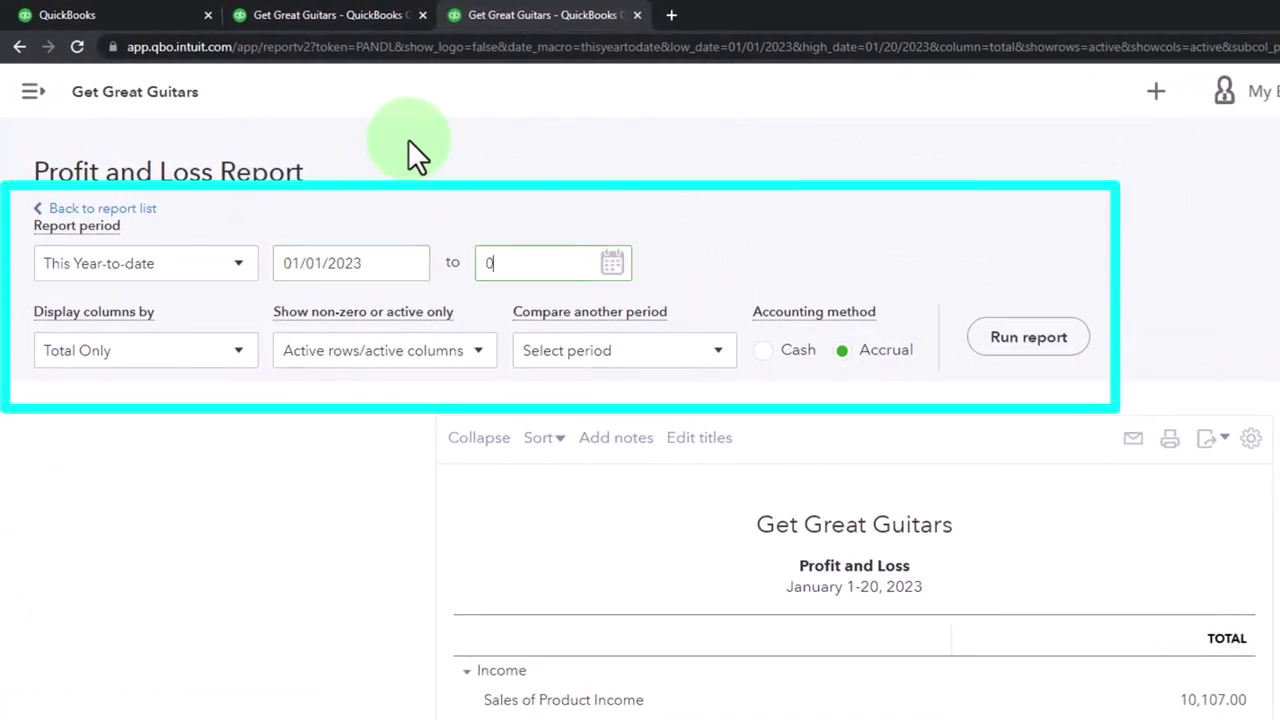
pyautogui.write('2/28/2023')
pyautogui.press('Tab')
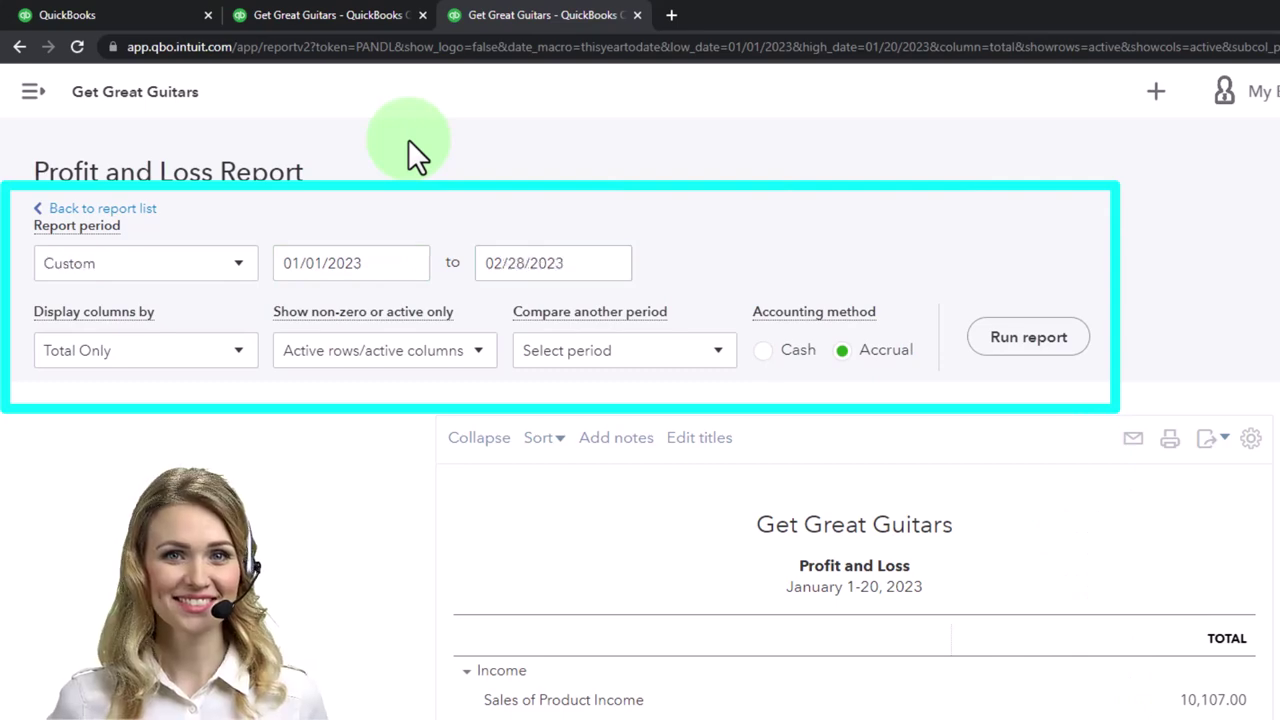
# Step: Display the Profit and Loss columns by Months, run the report and enlarge the page
pyautogui.click(246, 358)
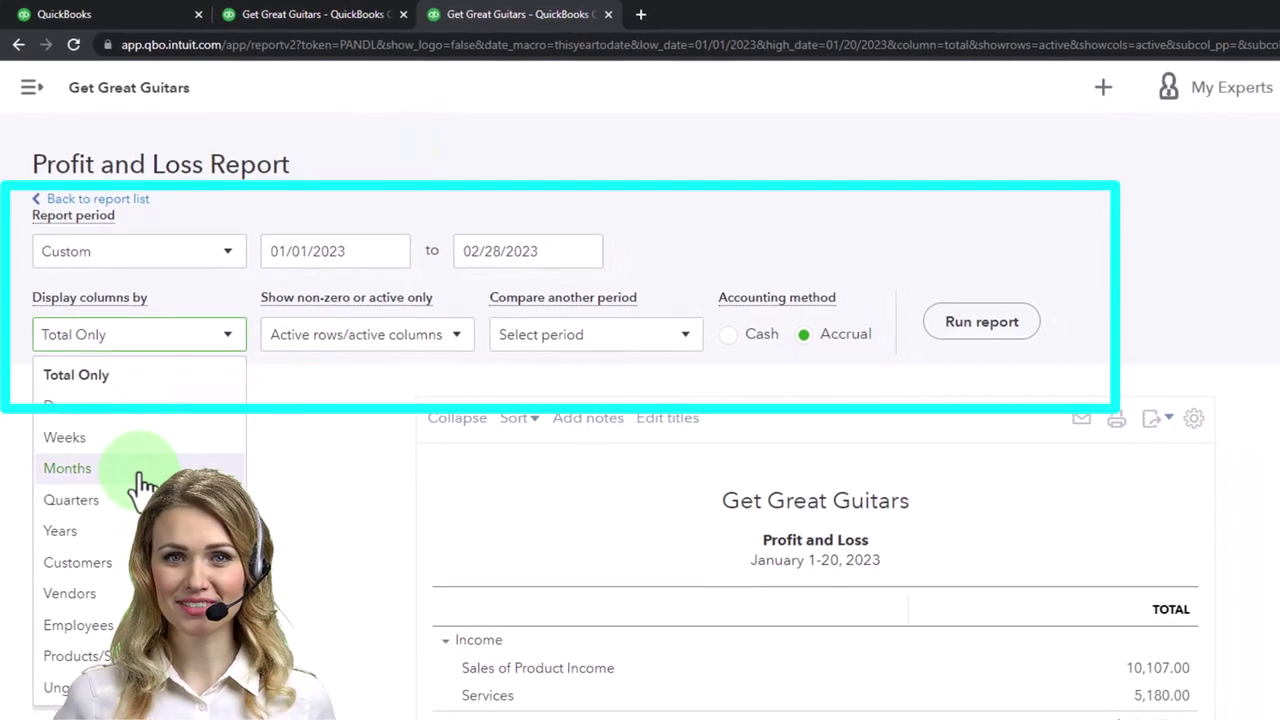
pyautogui.click(140, 475)
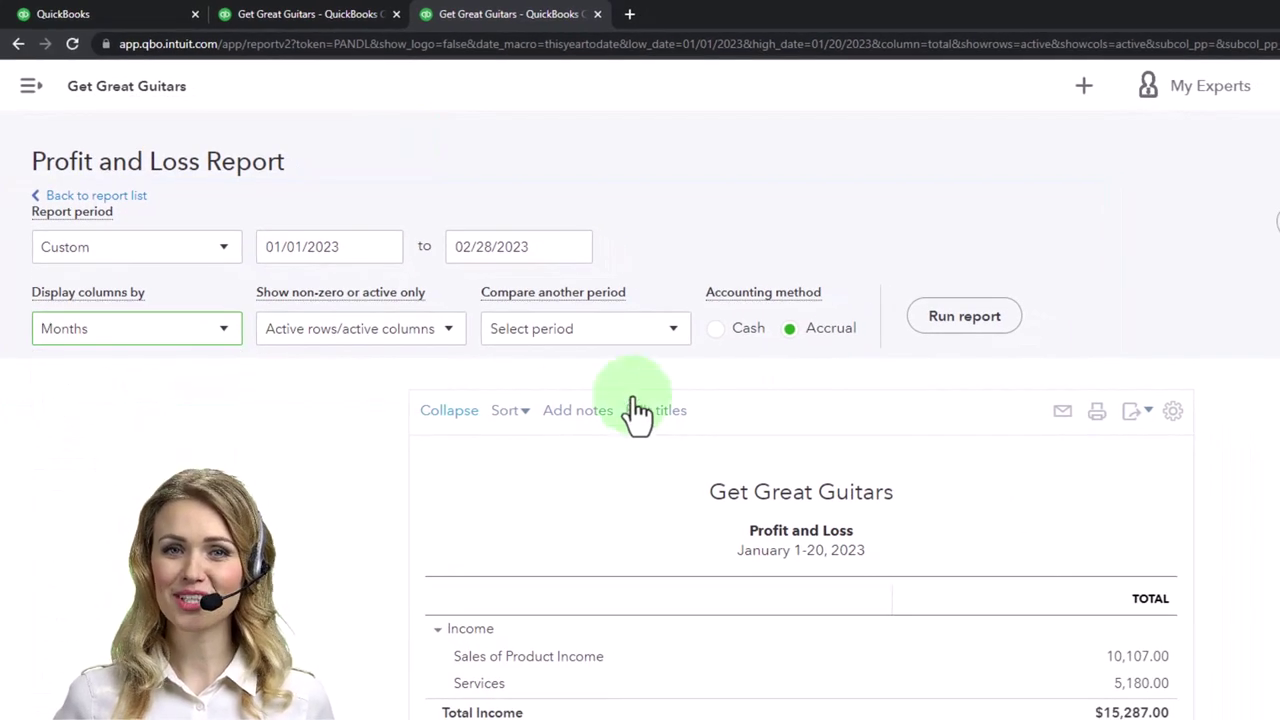
pyautogui.click(960, 320)
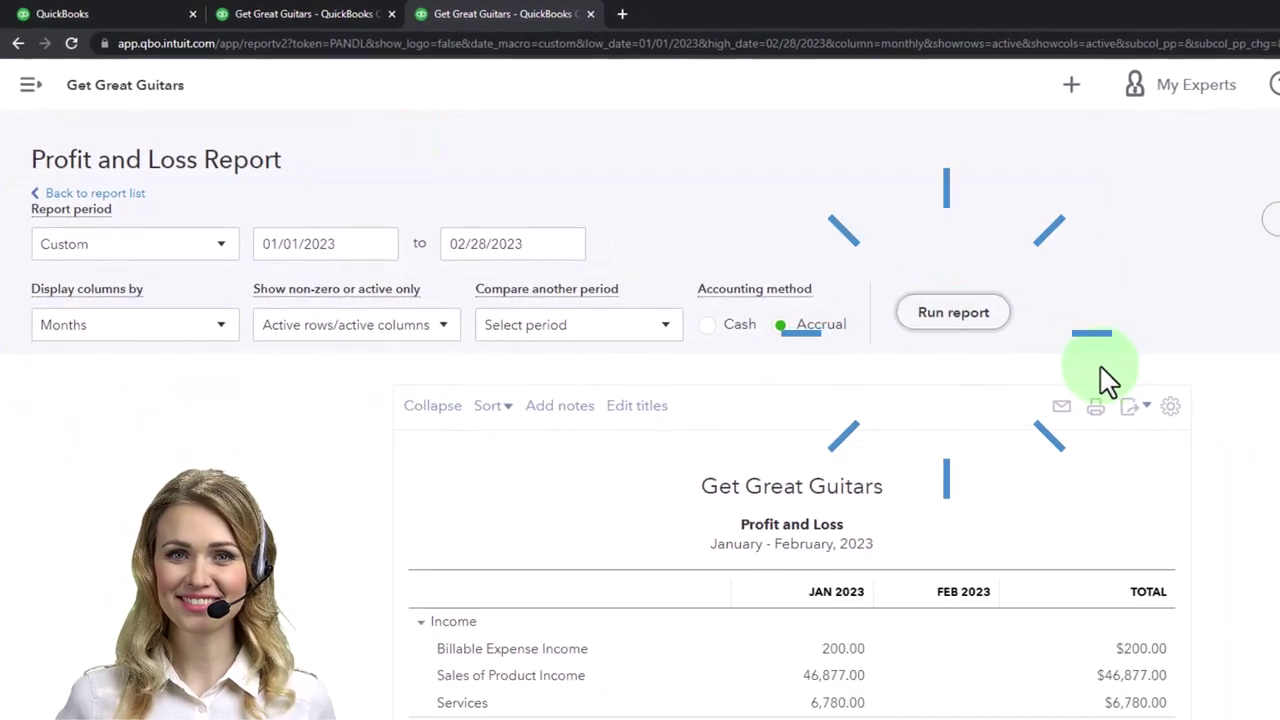
pyautogui.scroll(-3, 1080, 368)
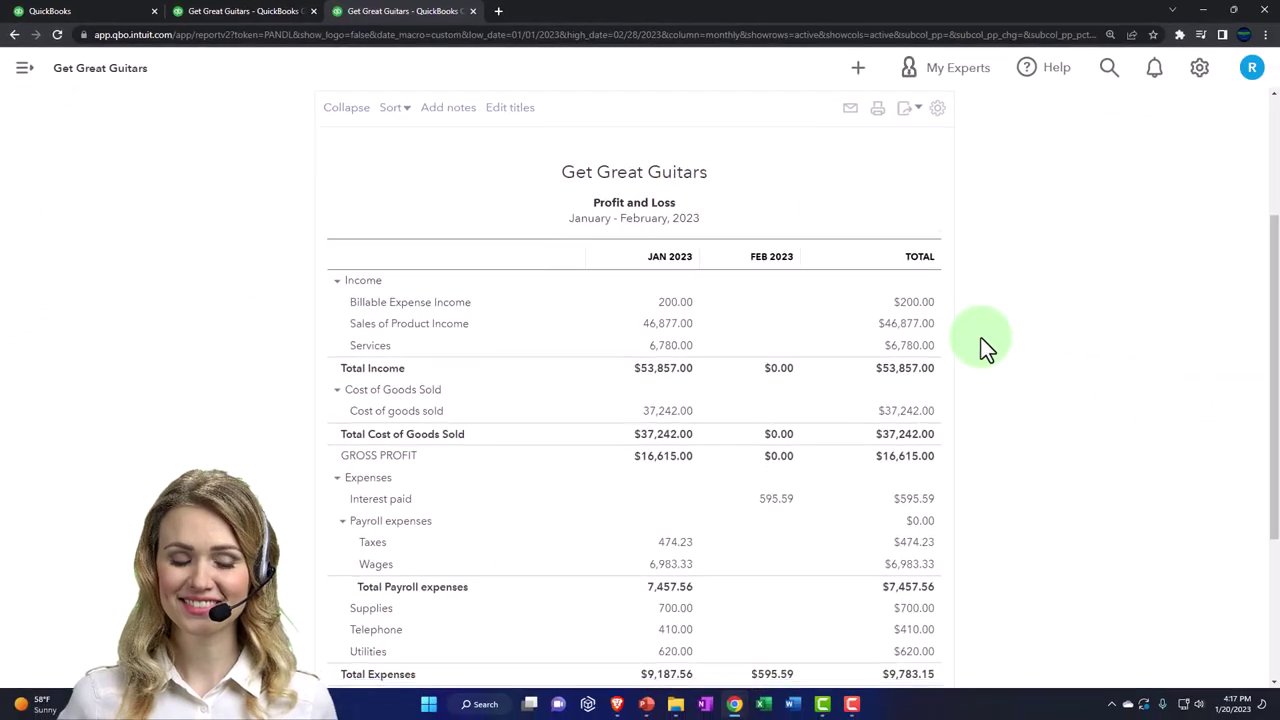
pyautogui.hotkey('ctrl', '+')
pyautogui.hotkey('ctrl', '+')
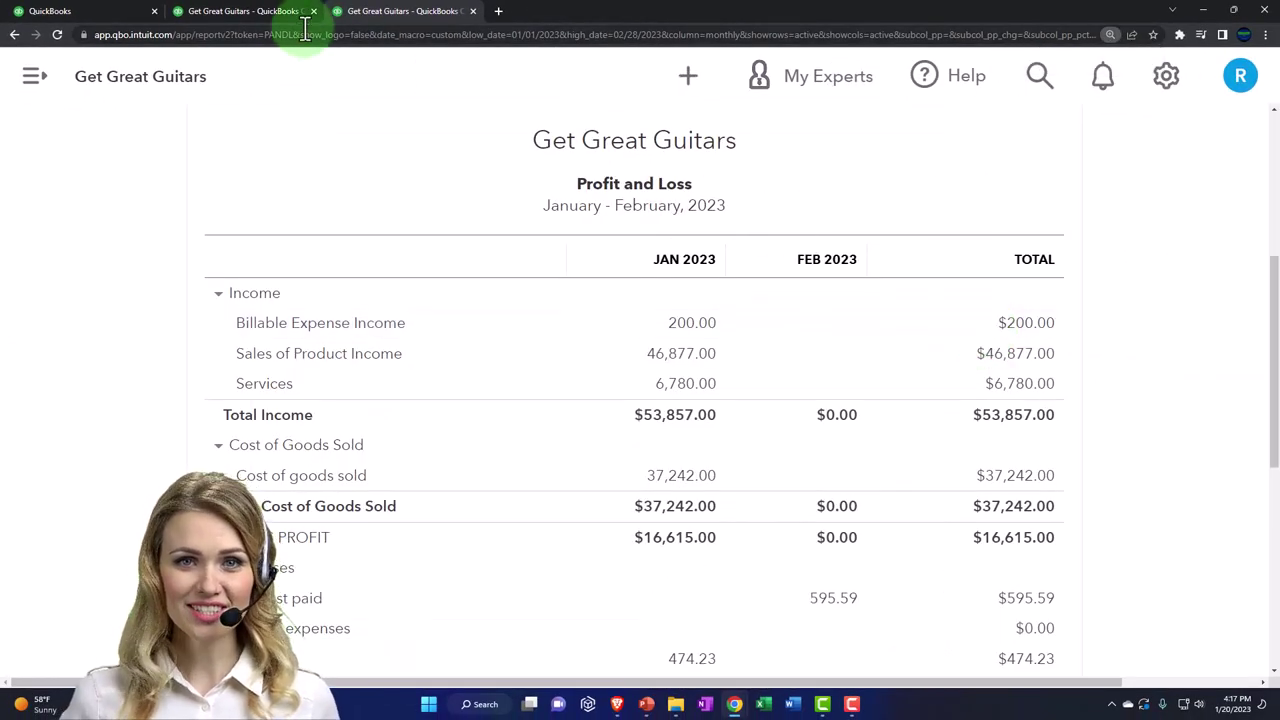
# Step: In the Balance Sheet tab, collapse the navigation menu, set the report end date to 02/28/2023 and run the report
pyautogui.click(258, 18)
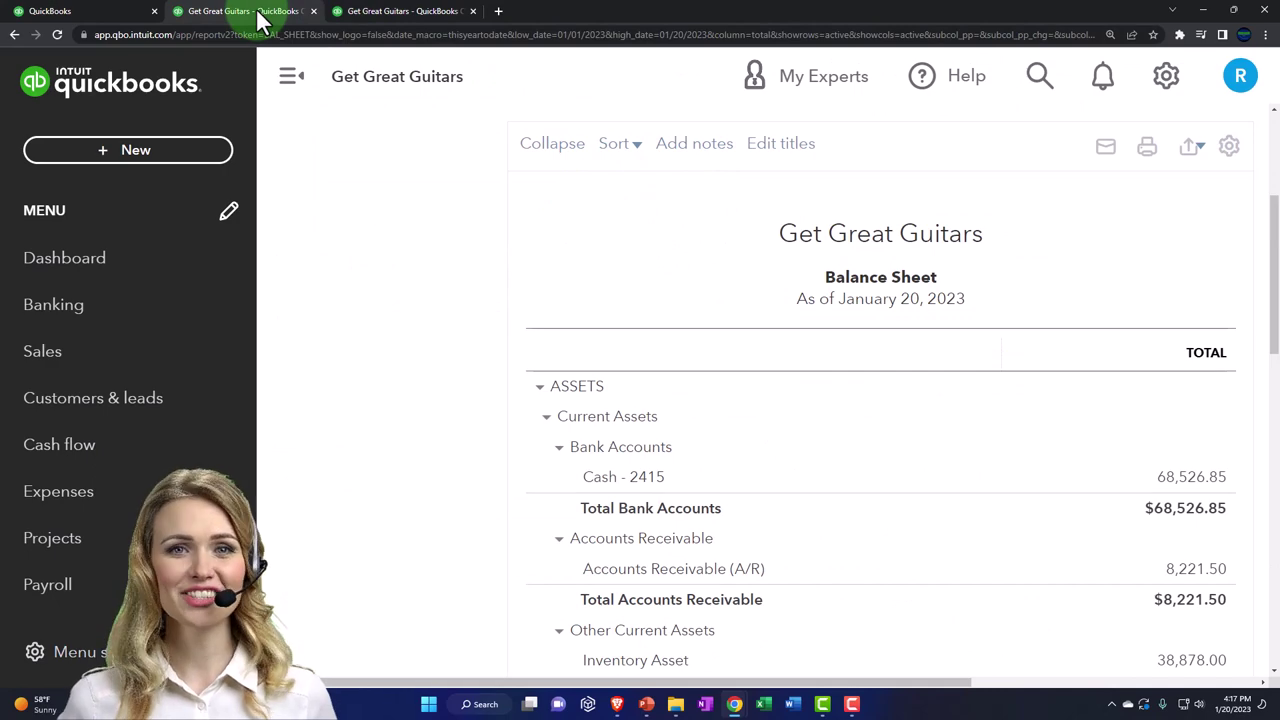
pyautogui.click(288, 76)
pyautogui.scroll(2, 251, 400)
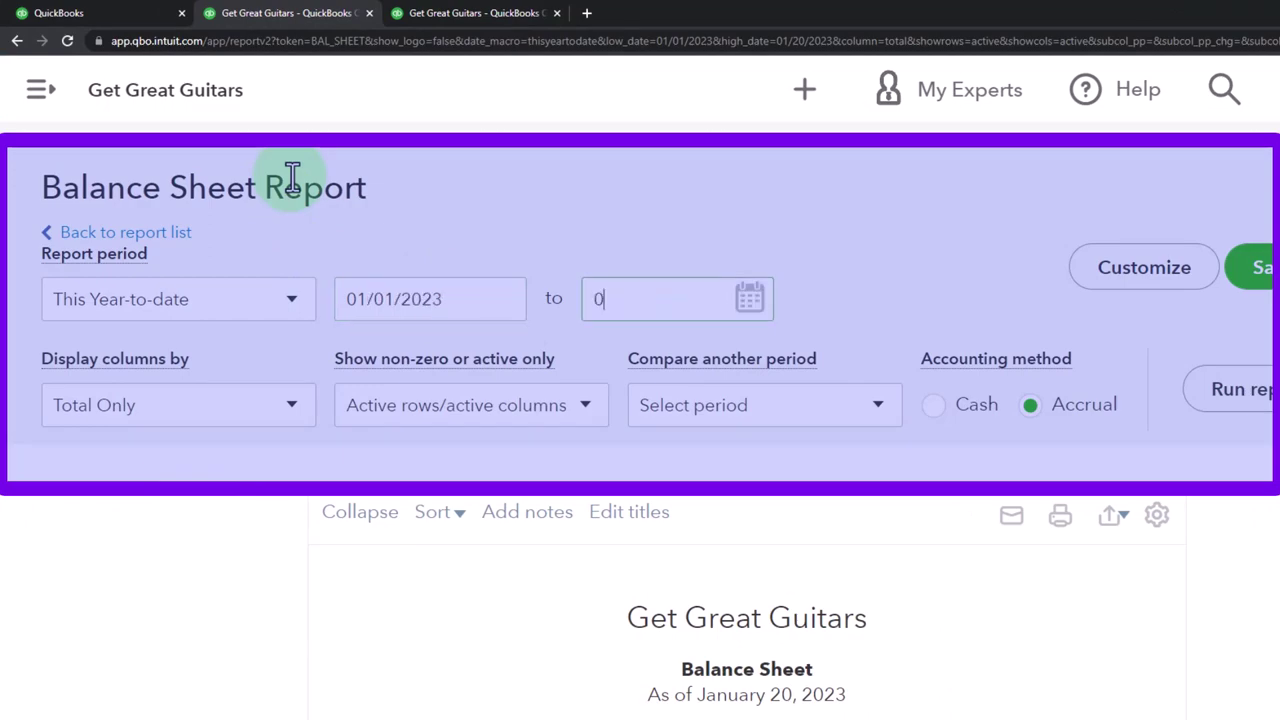
pyautogui.press('BackSpace')
pyautogui.write('/28/23')
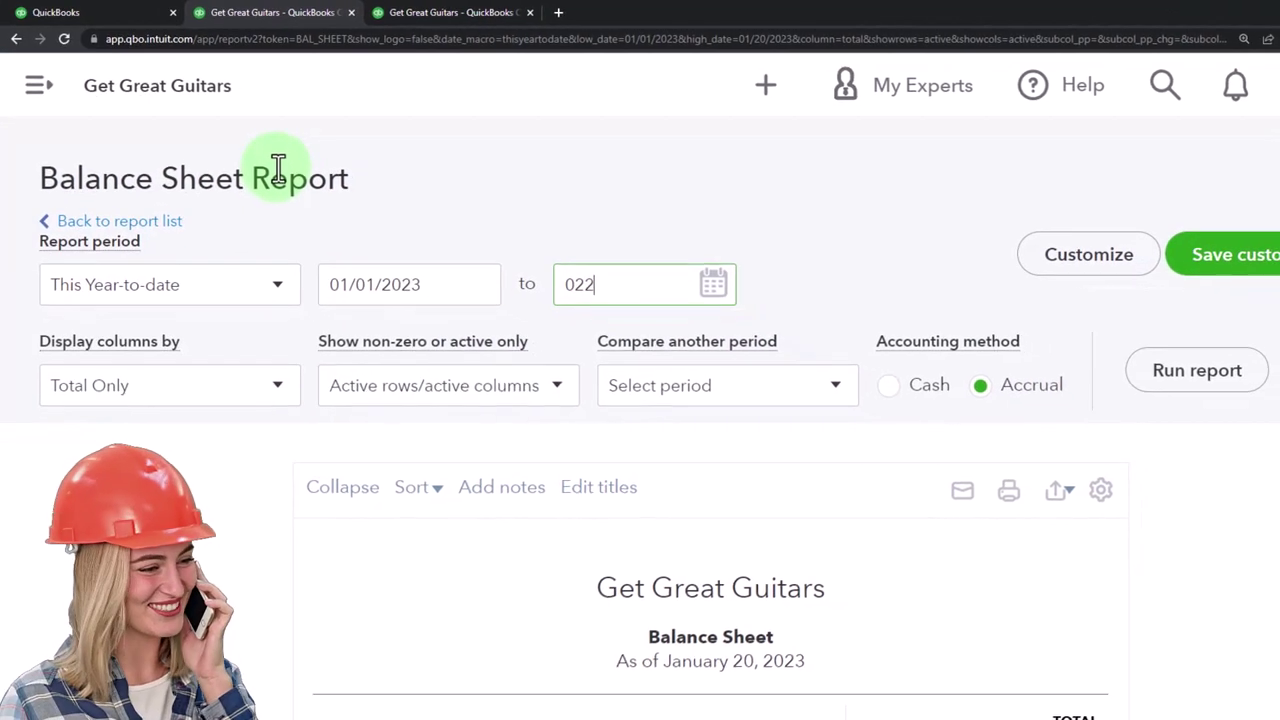
pyautogui.press('Tab')
pyautogui.click(1220, 370)
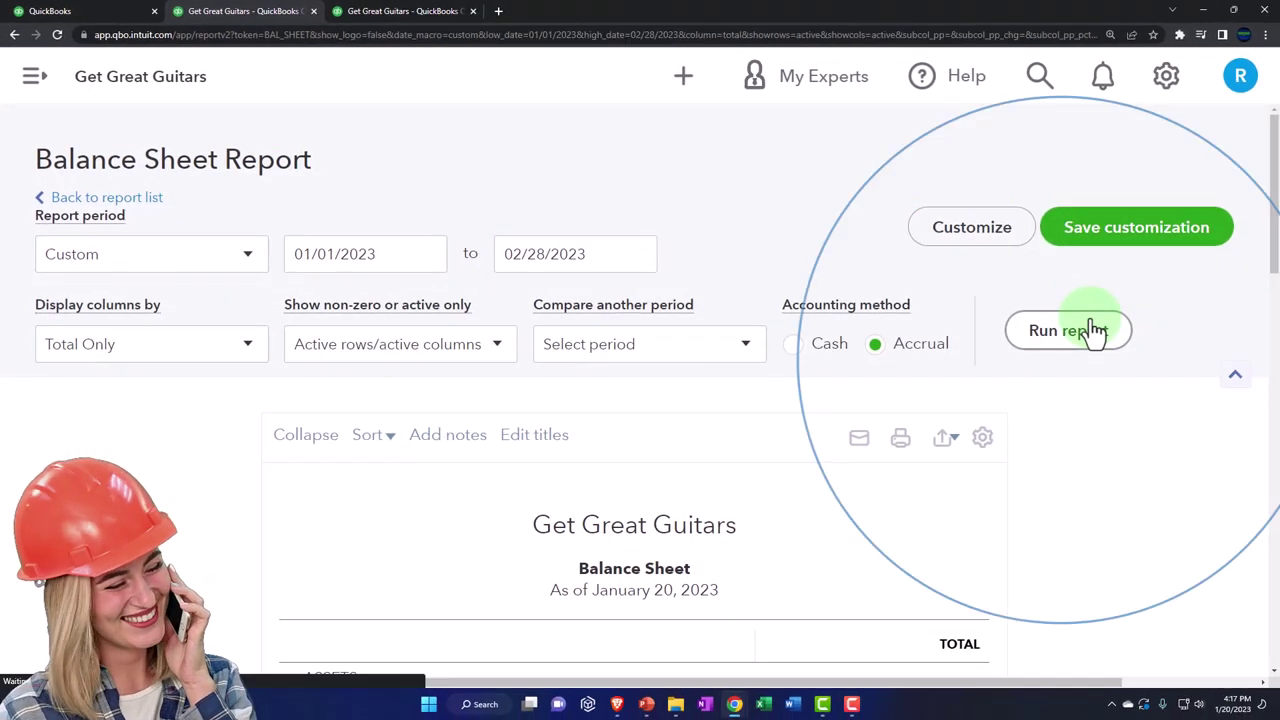
pyautogui.scroll(-3, 1220, 370)
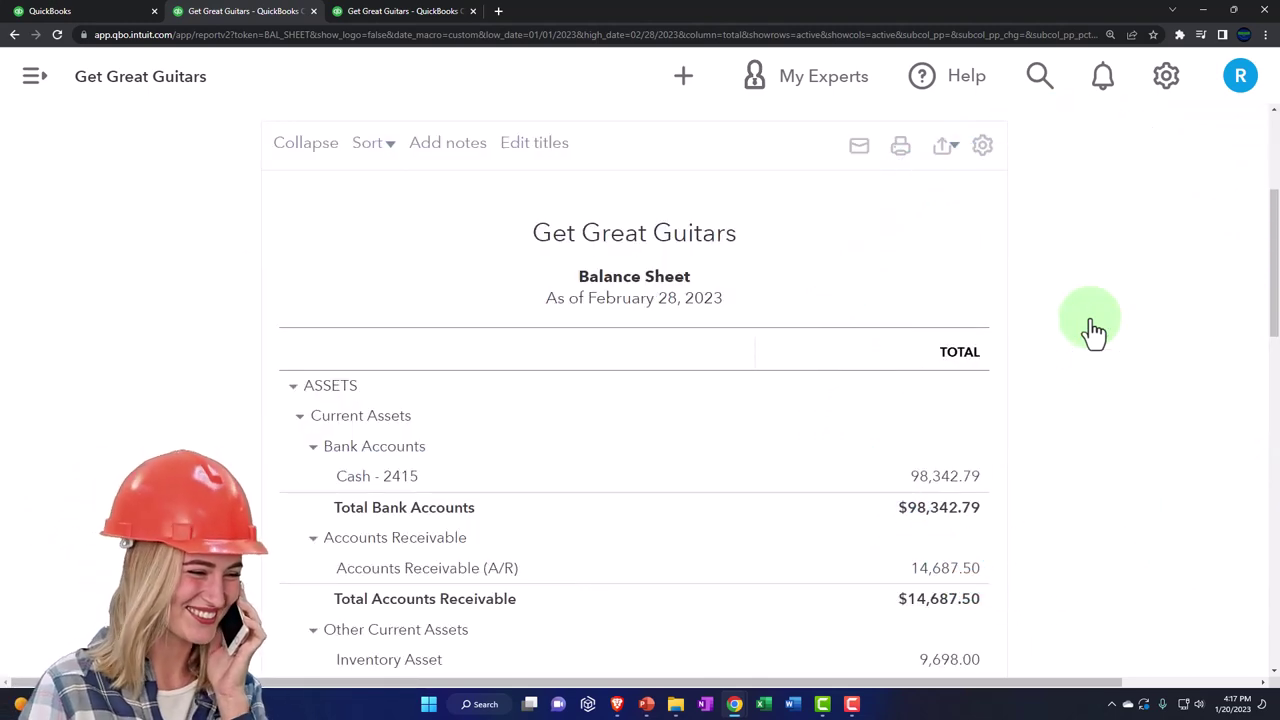
pyautogui.scroll(-5, 1092, 325)
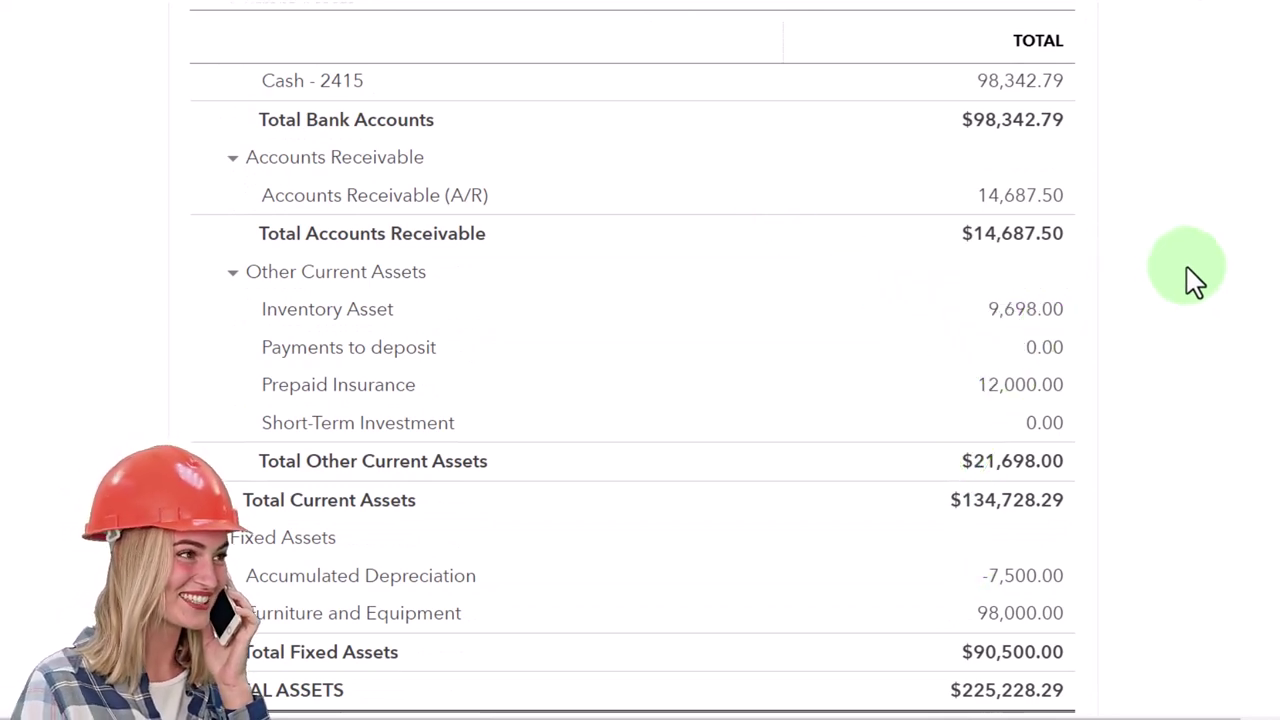
# Step: Return to the Profit and Loss report and examine its expenses, other income and net income by month
pyautogui.click(397, 14)
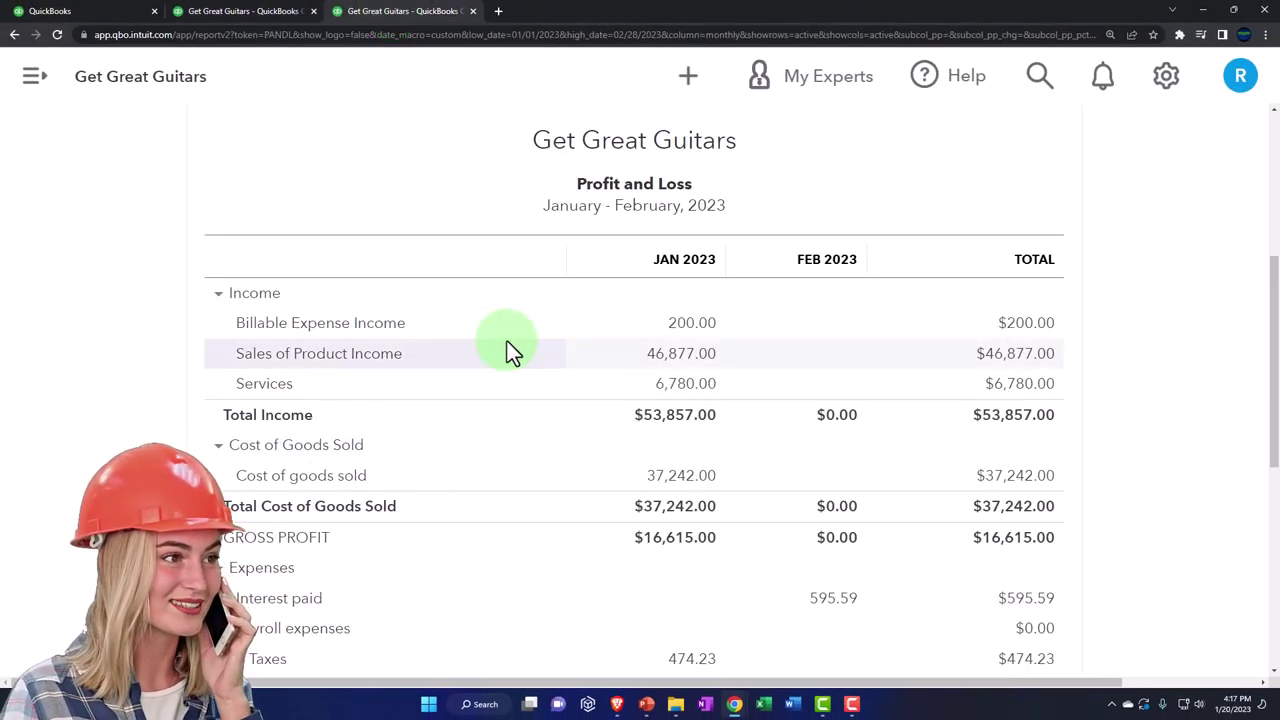
pyautogui.scroll(-3, 507, 345)
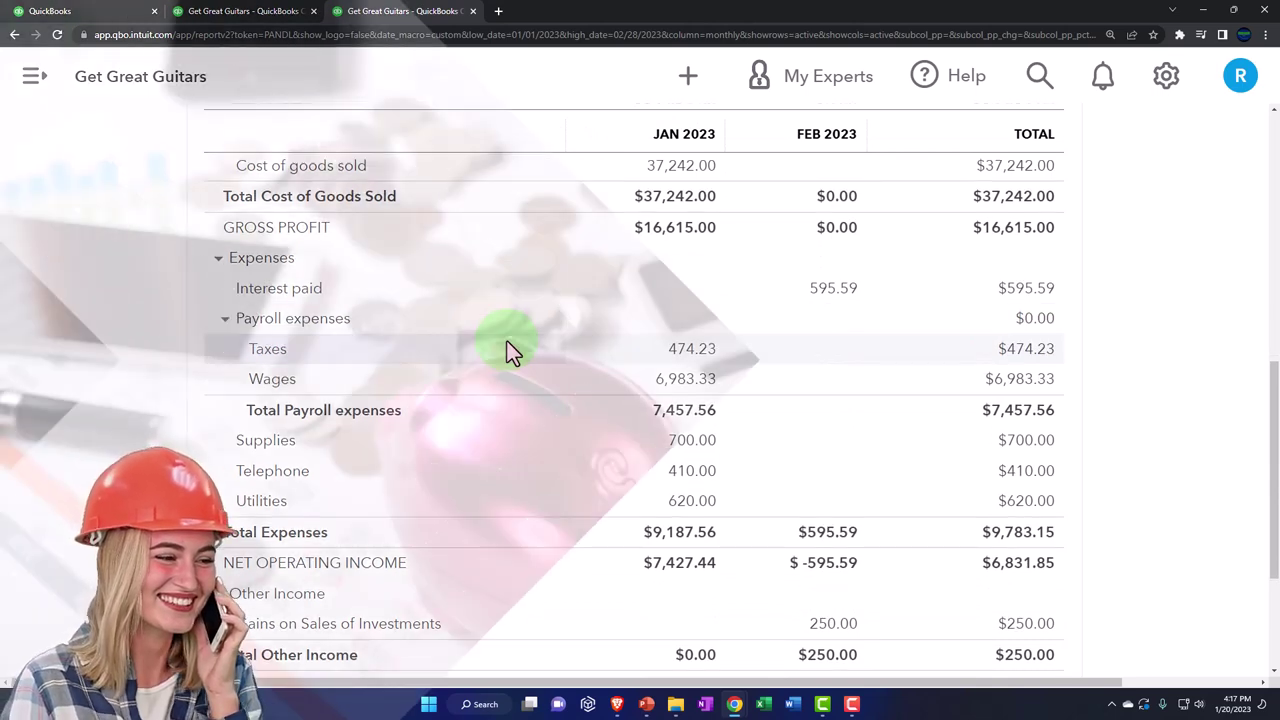
pyautogui.scroll(-1, 507, 345)
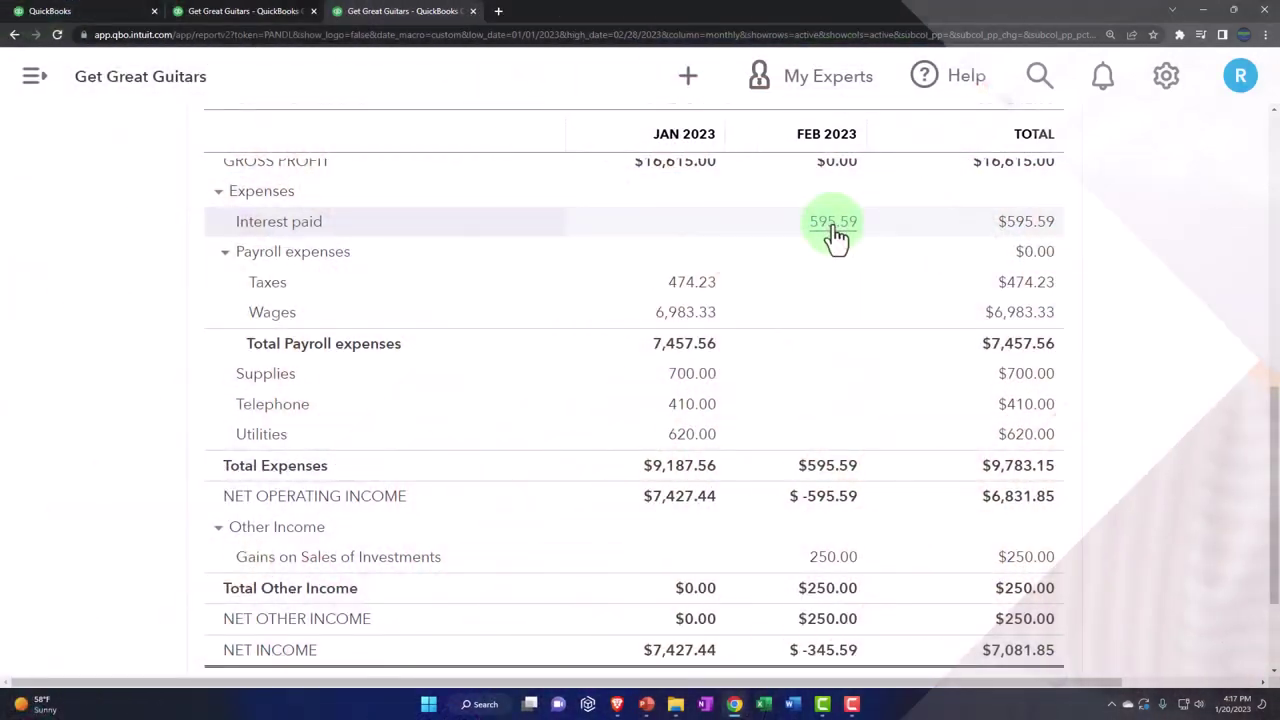
pyautogui.scroll(-1, 834, 236)
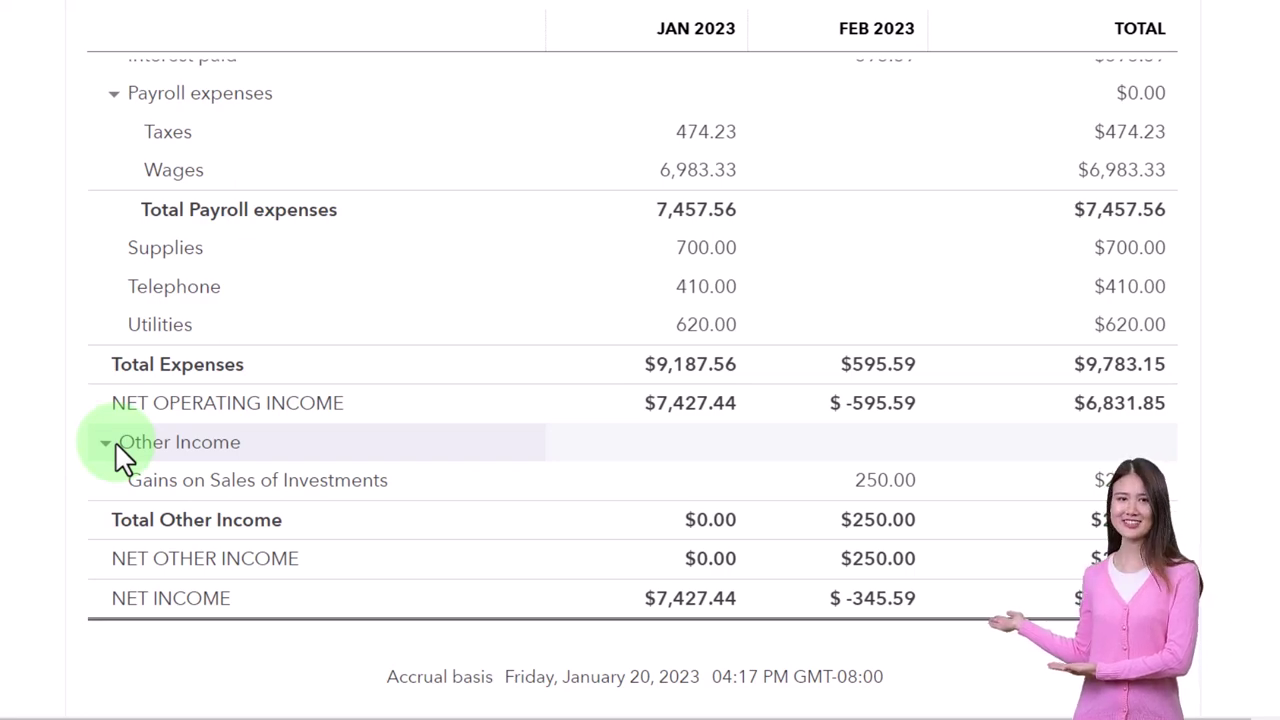
# Step: Examine the Profit and Loss expenses and compare the Other Income section in its collapsed and expanded forms
pyautogui.scroll(3, 120, 455)
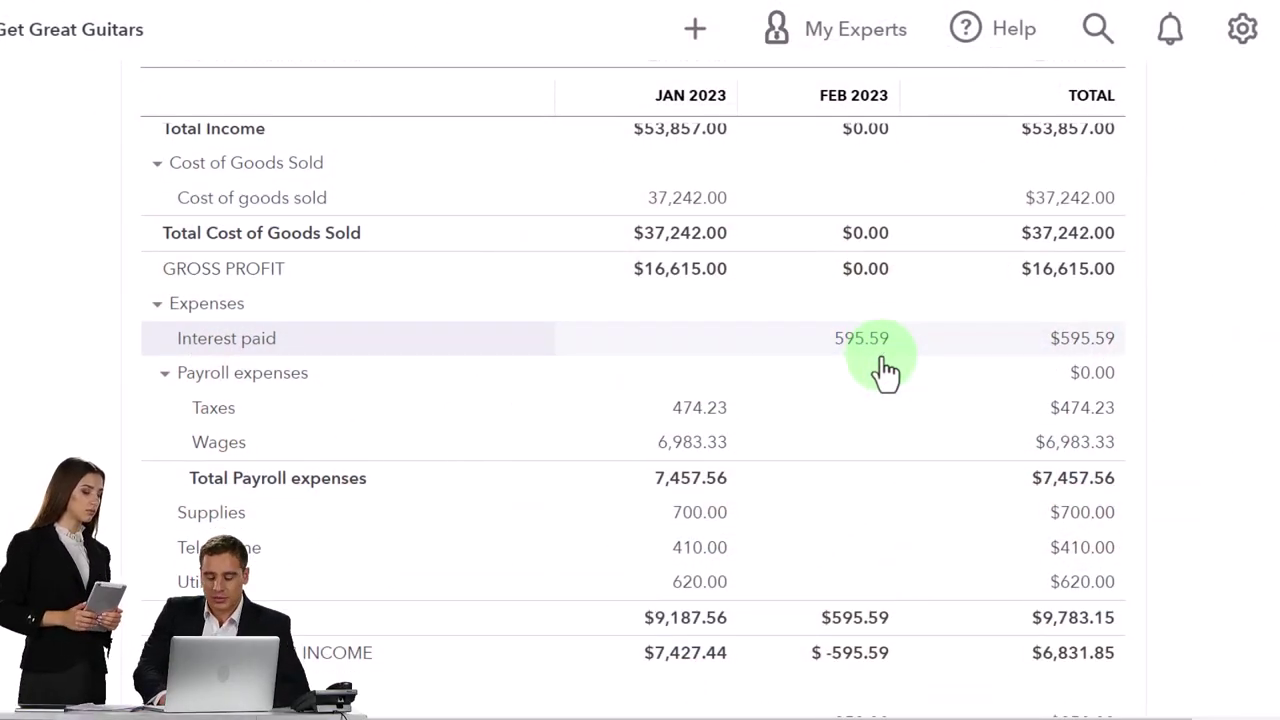
pyautogui.scroll(-5, 886, 368)
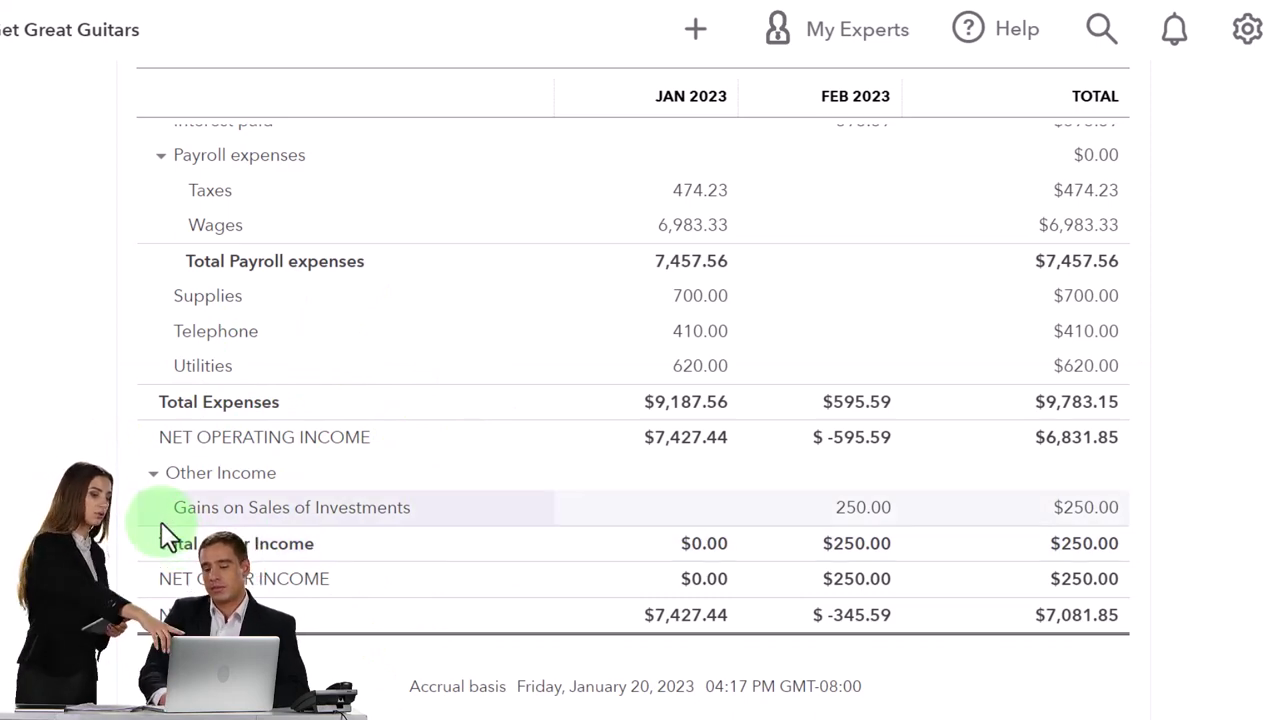
pyautogui.click(154, 475)
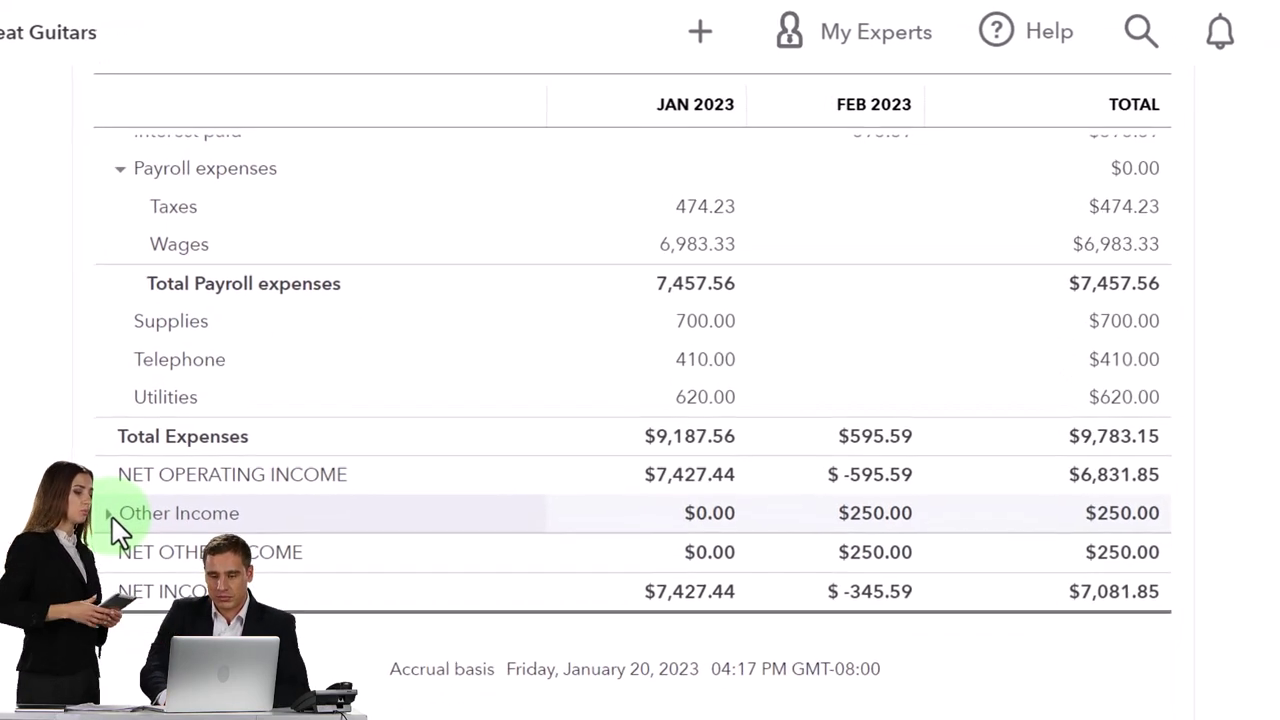
pyautogui.click(110, 518)
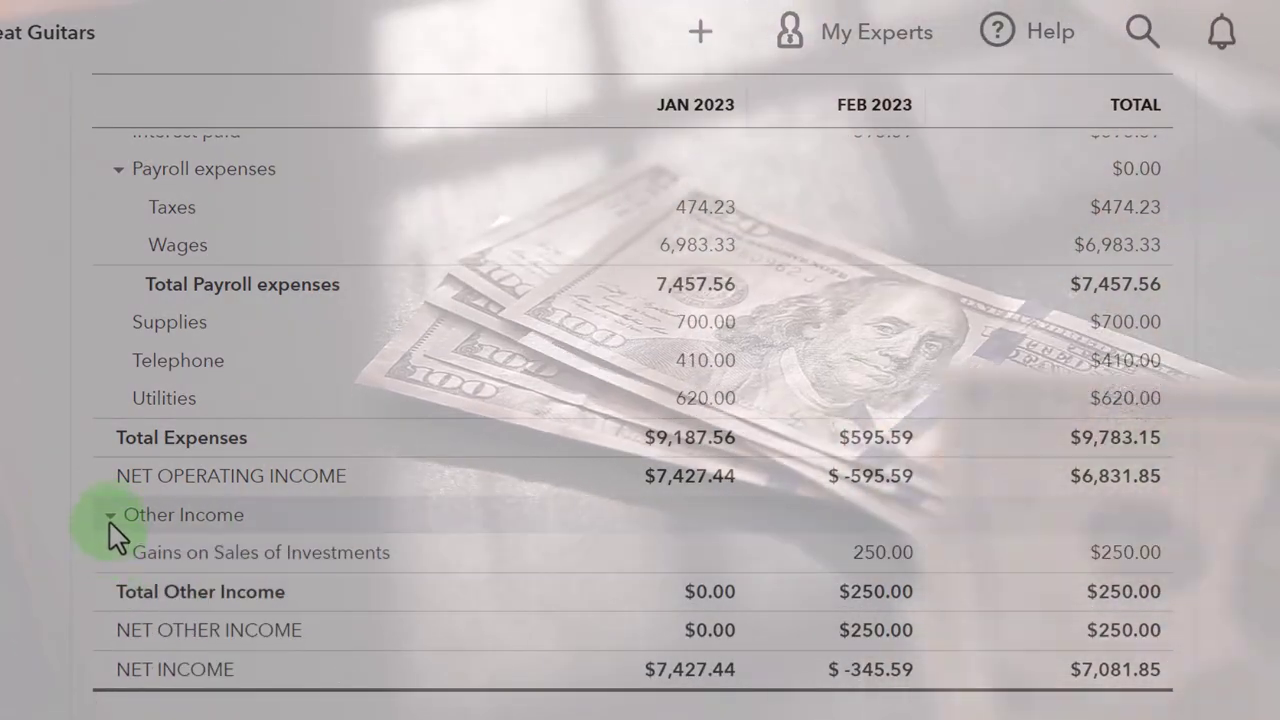
pyautogui.click(110, 517)
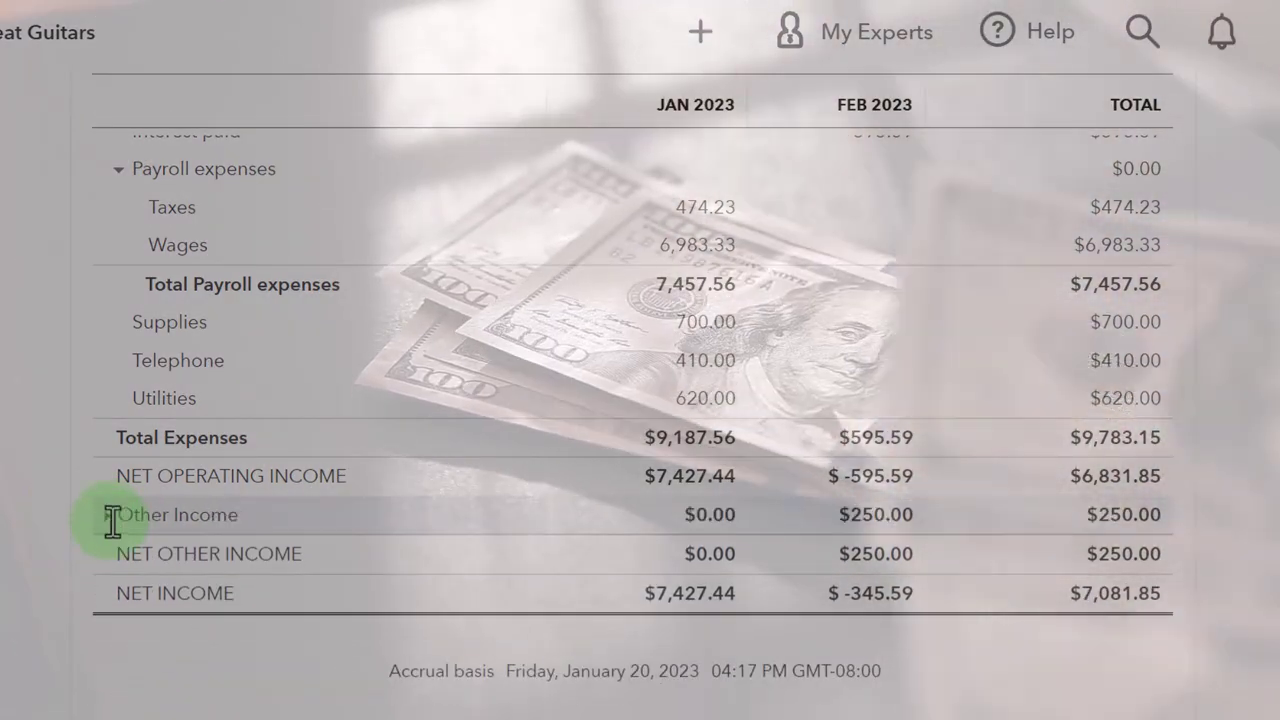
pyautogui.click(110, 518)
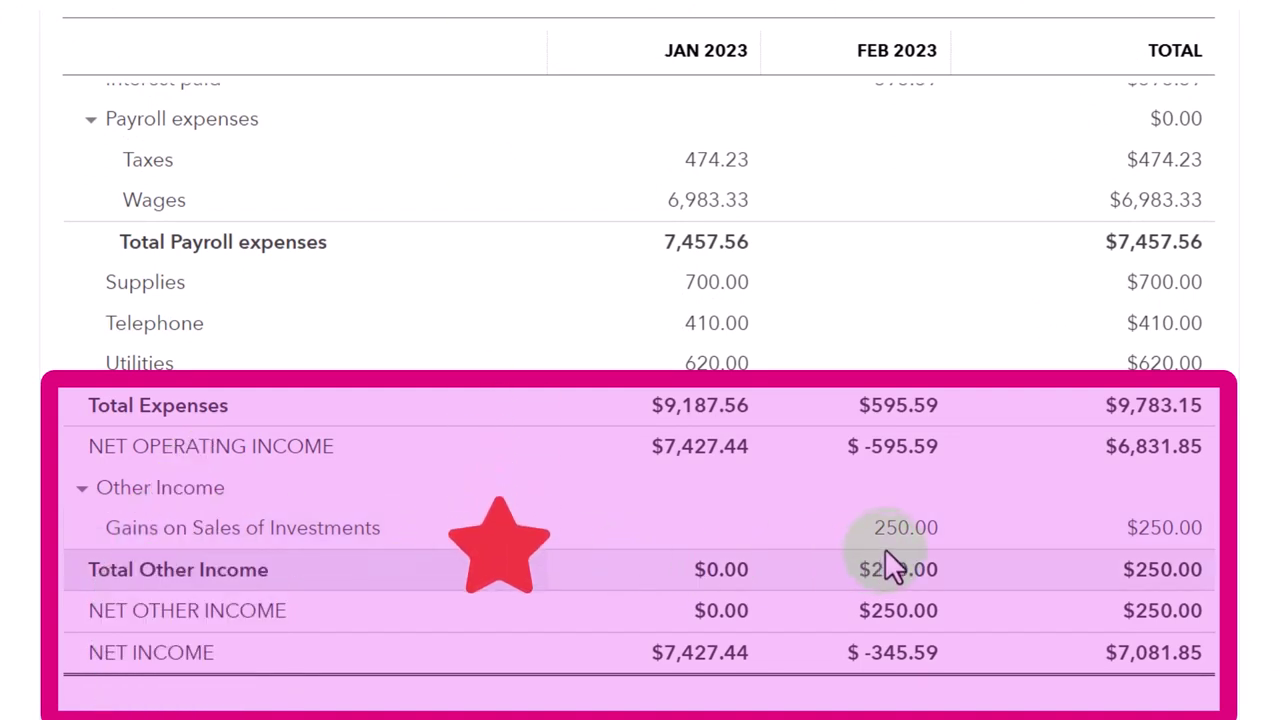
pyautogui.click(80, 487)
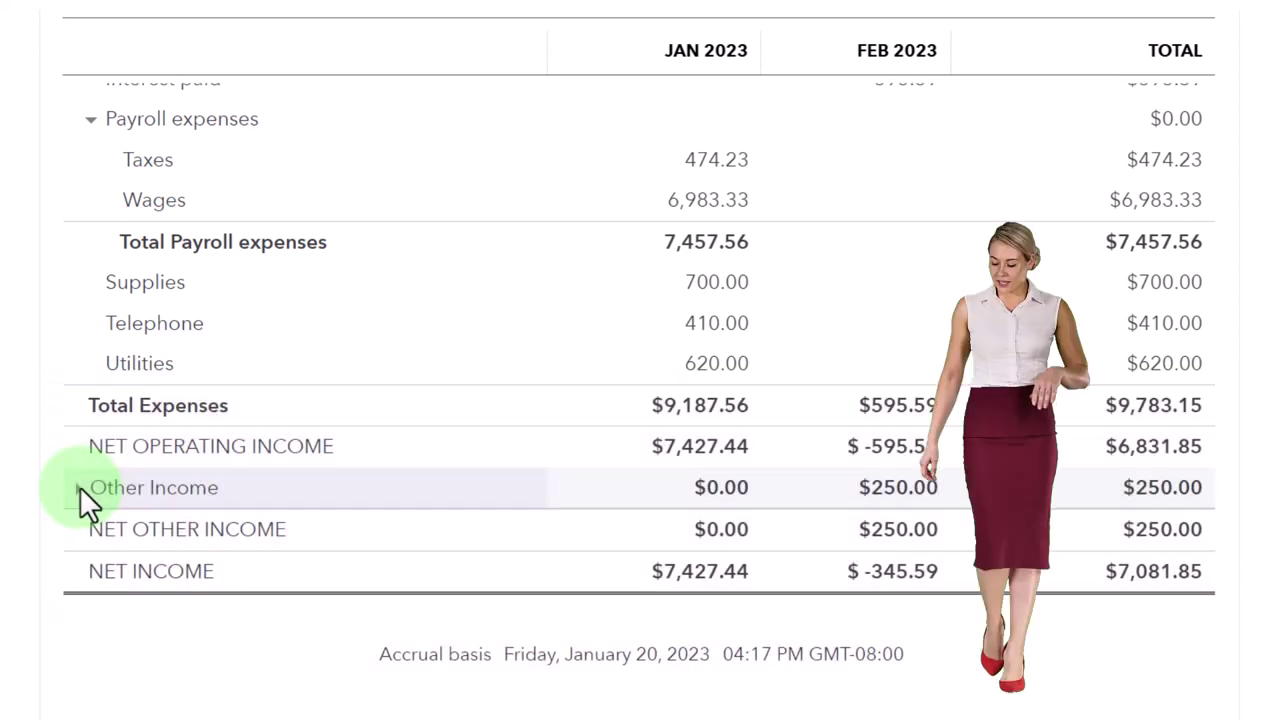
pyautogui.click(80, 487)
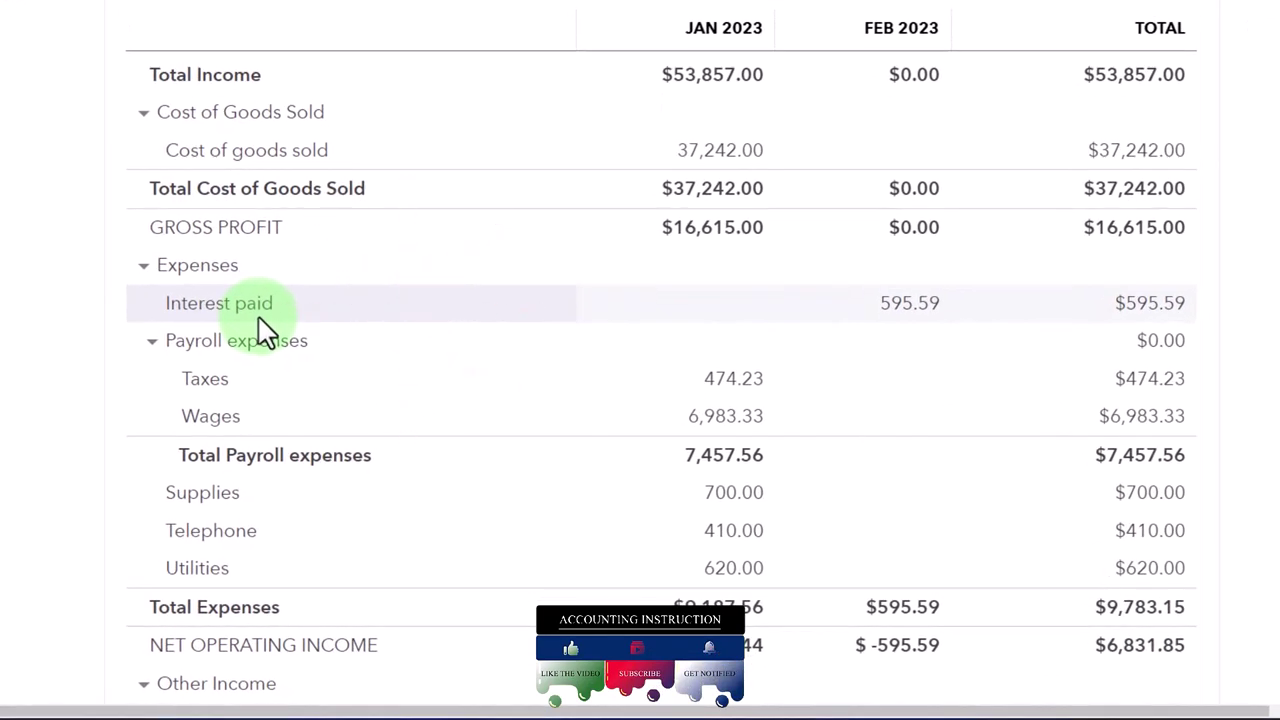
# Step: In the dashboard tab, reduce the page zoom to 125% and open the Get Great Guitars Chart of Accounts
pyautogui.click(106, 10)
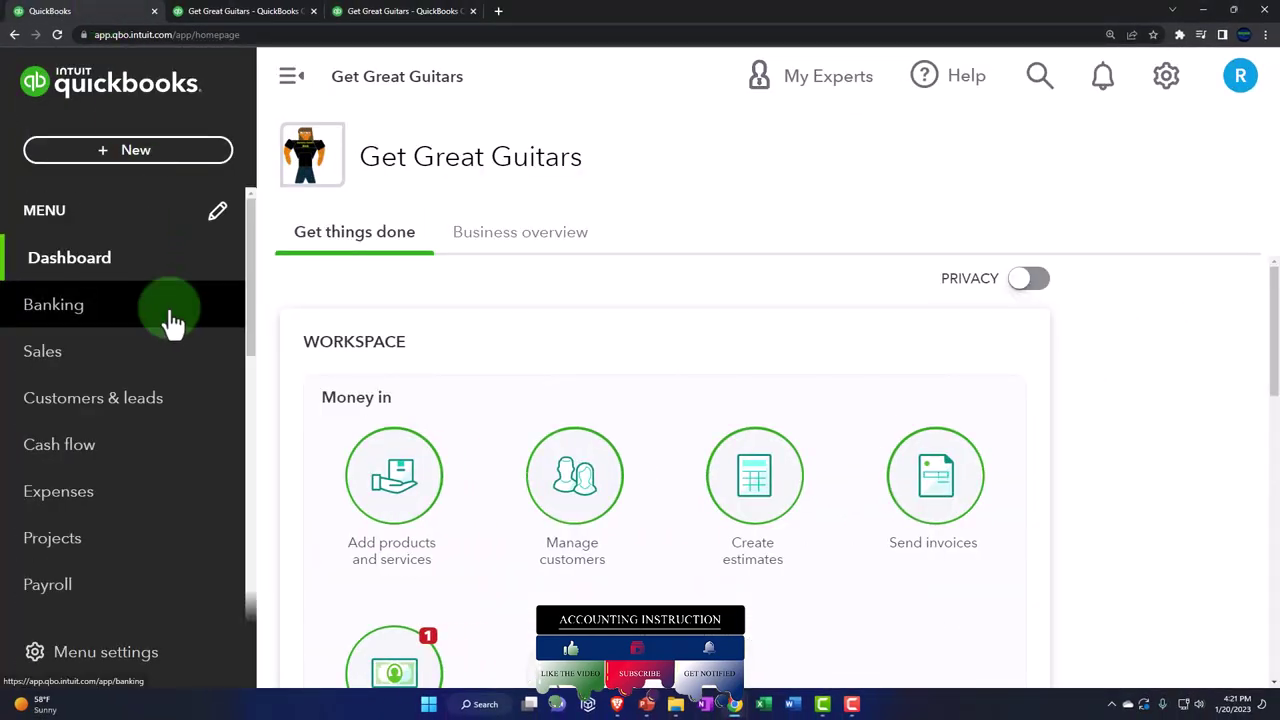
pyautogui.hotkey('ctrl', '-')
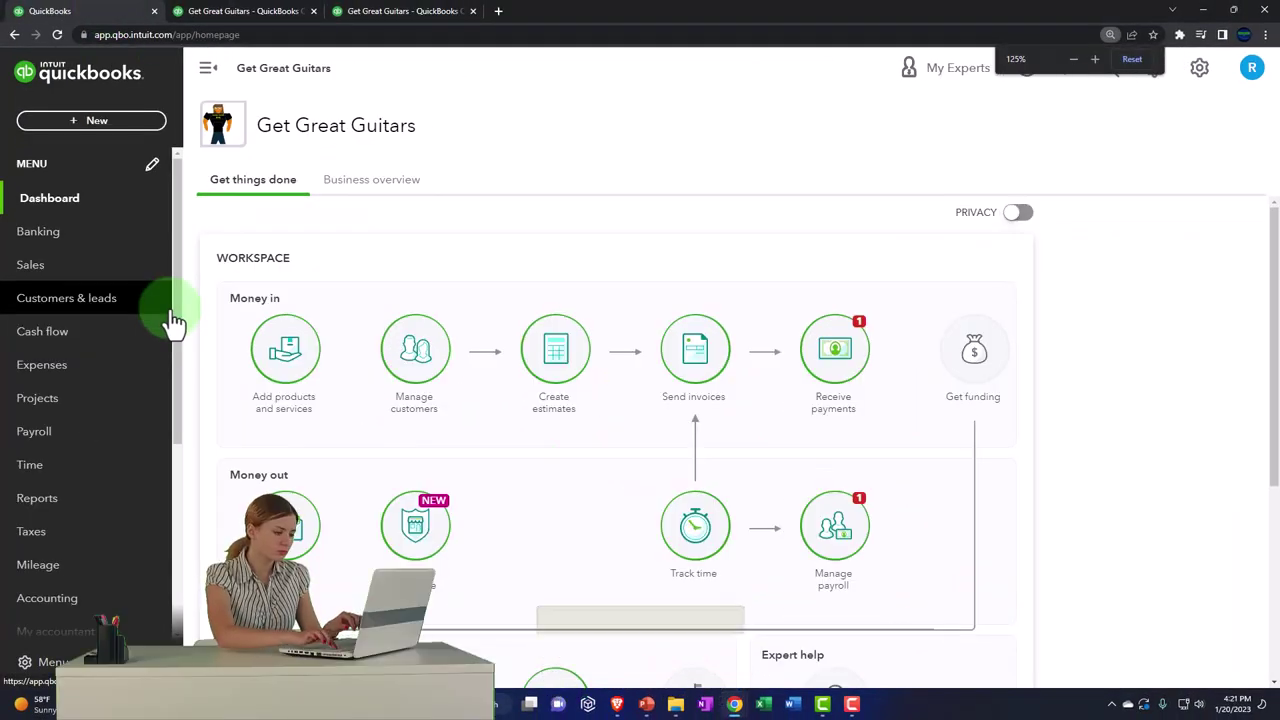
pyautogui.scroll(-2, 160, 395)
pyautogui.click(88, 466)
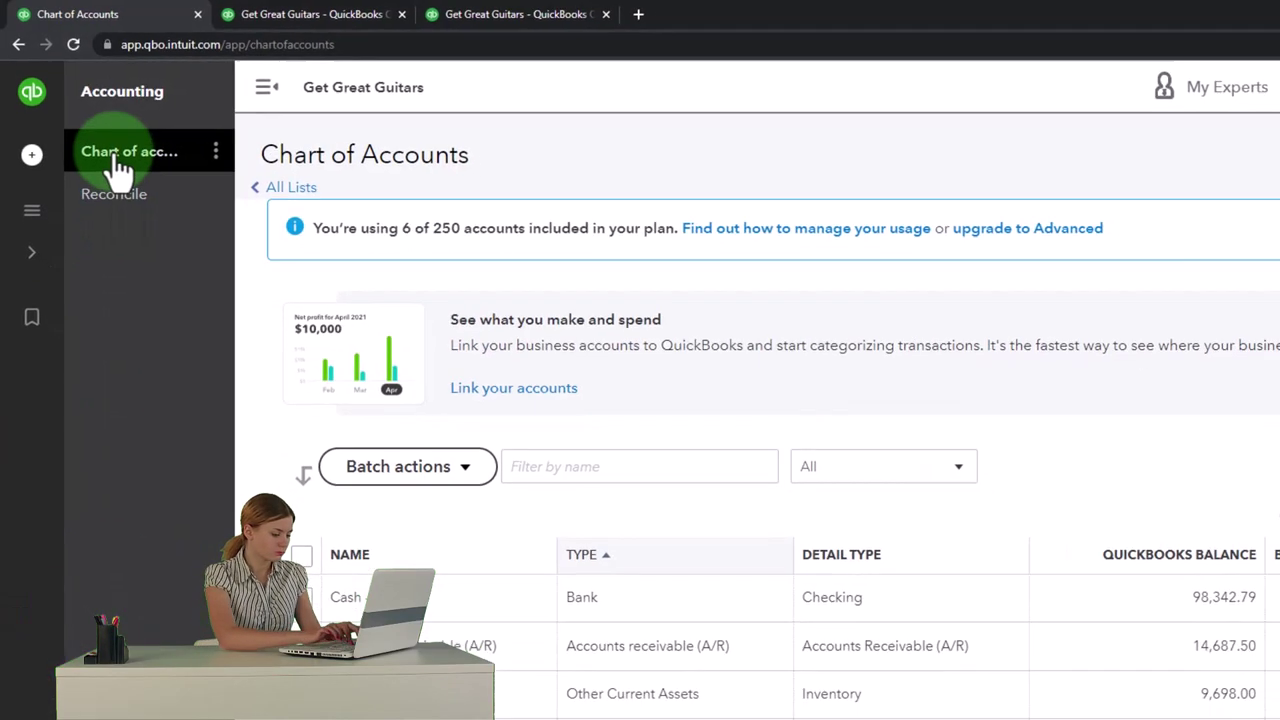
# Step: Switch to the Sample Company window and open its Chart of Accounts in the Bookkeeping area for comparison
pyautogui.moveTo(734, 704)
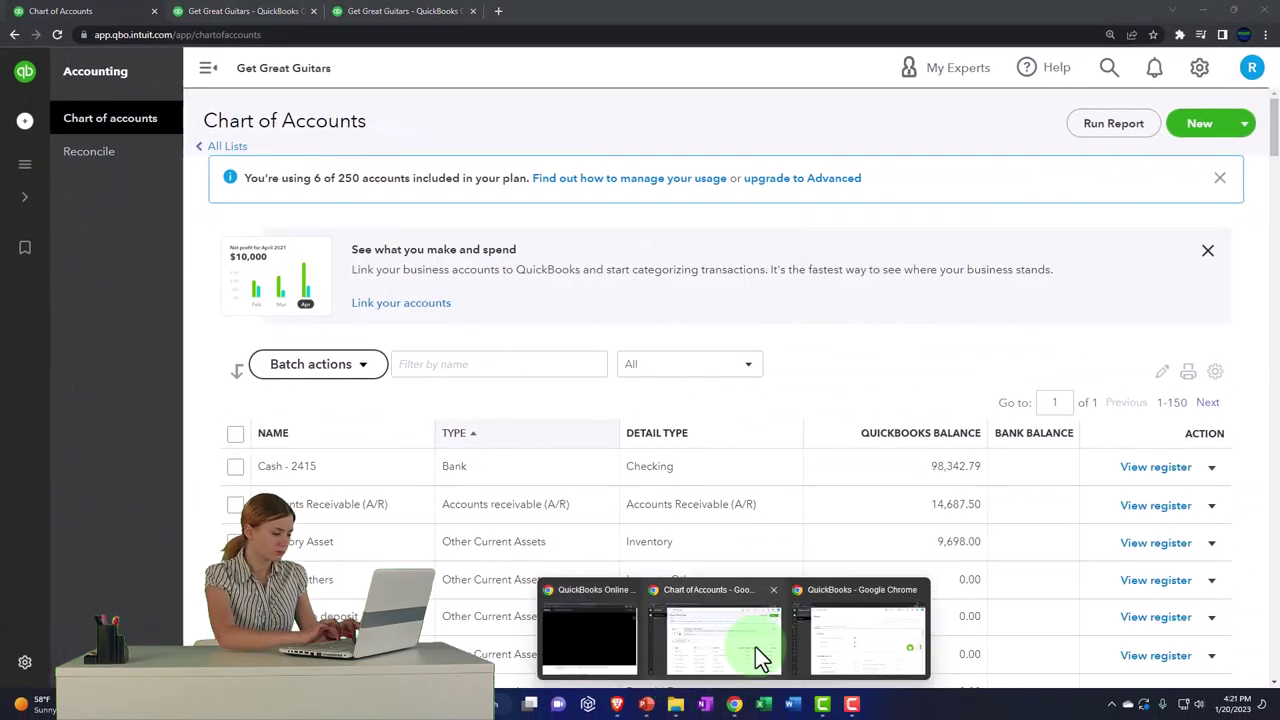
pyautogui.click(842, 637)
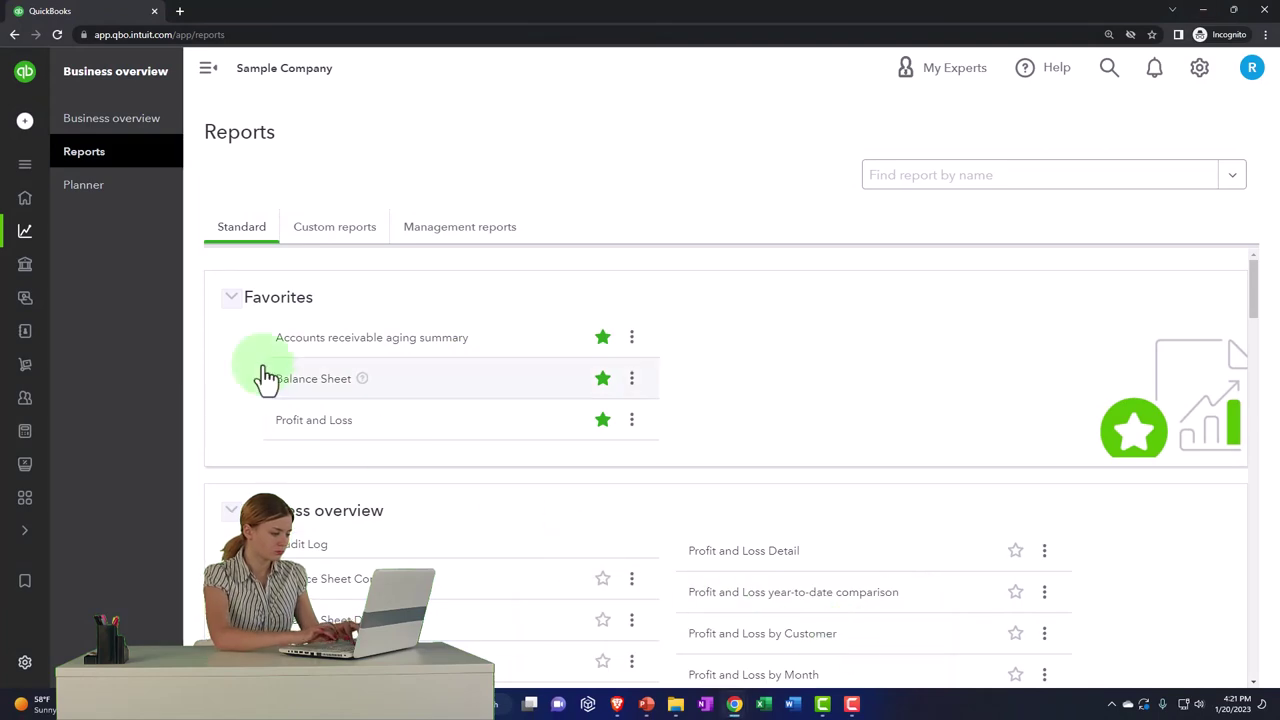
pyautogui.click(40, 238)
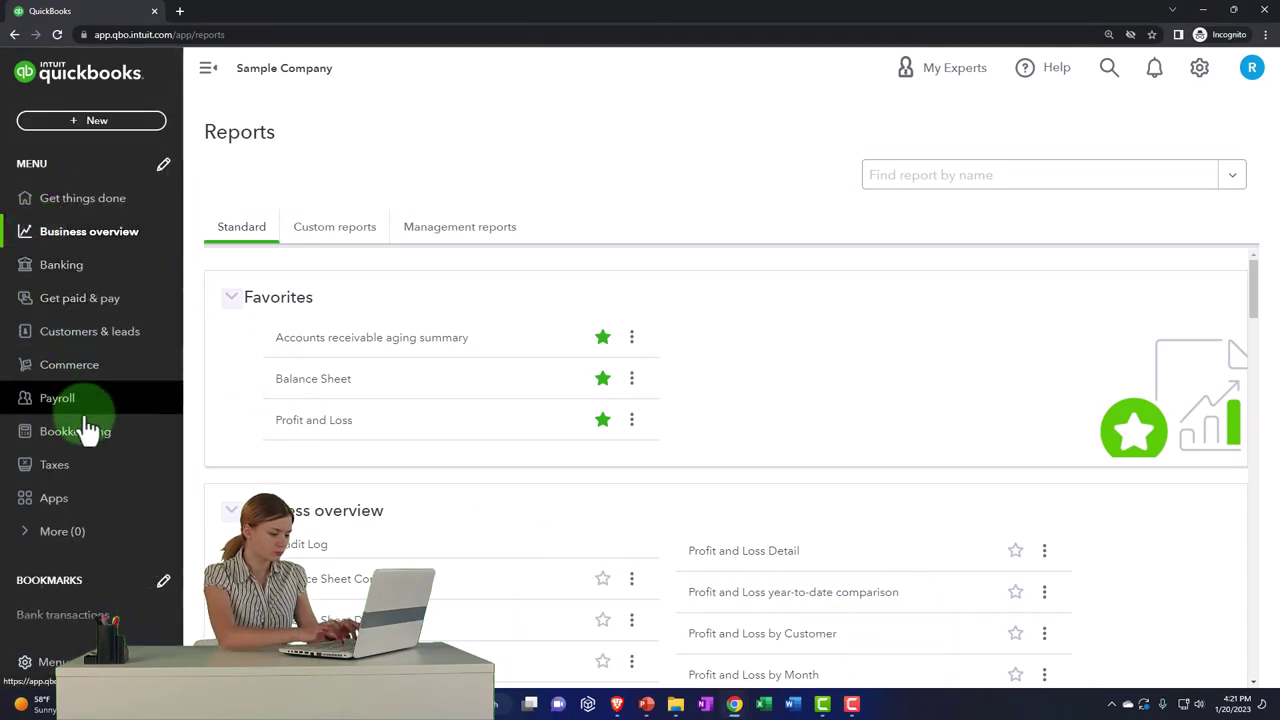
pyautogui.click(88, 438)
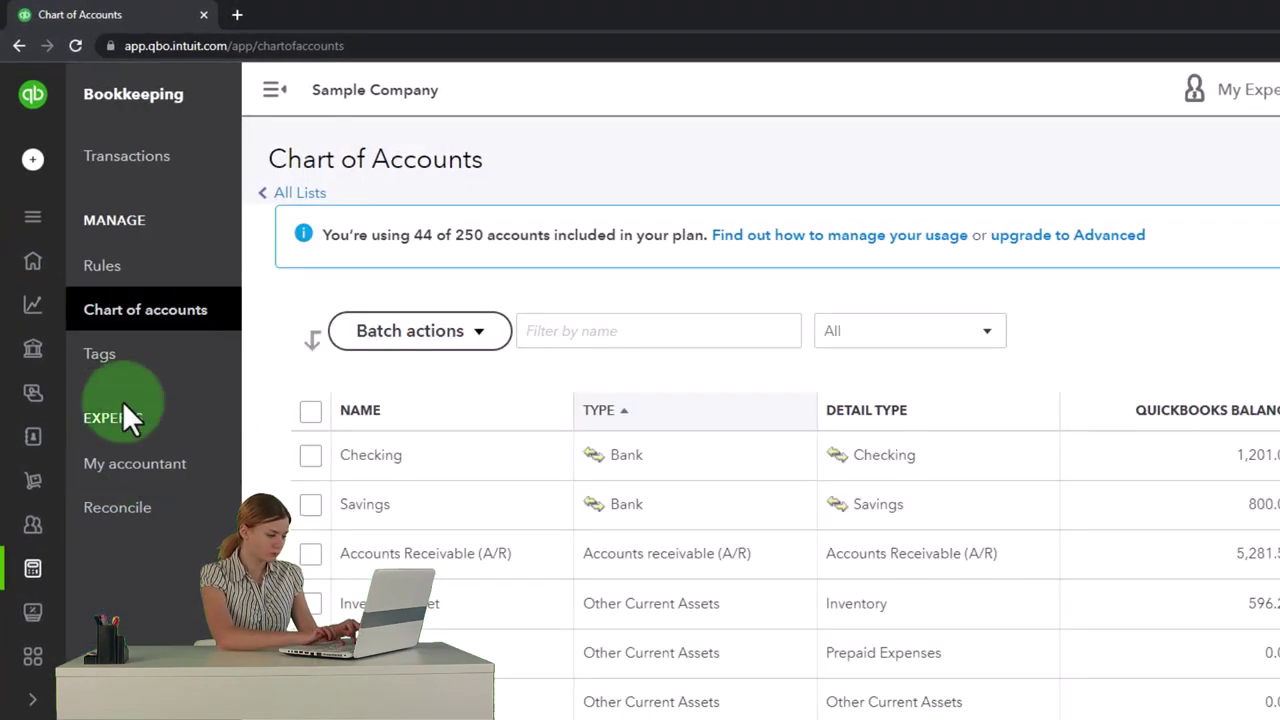
pyautogui.click(116, 318)
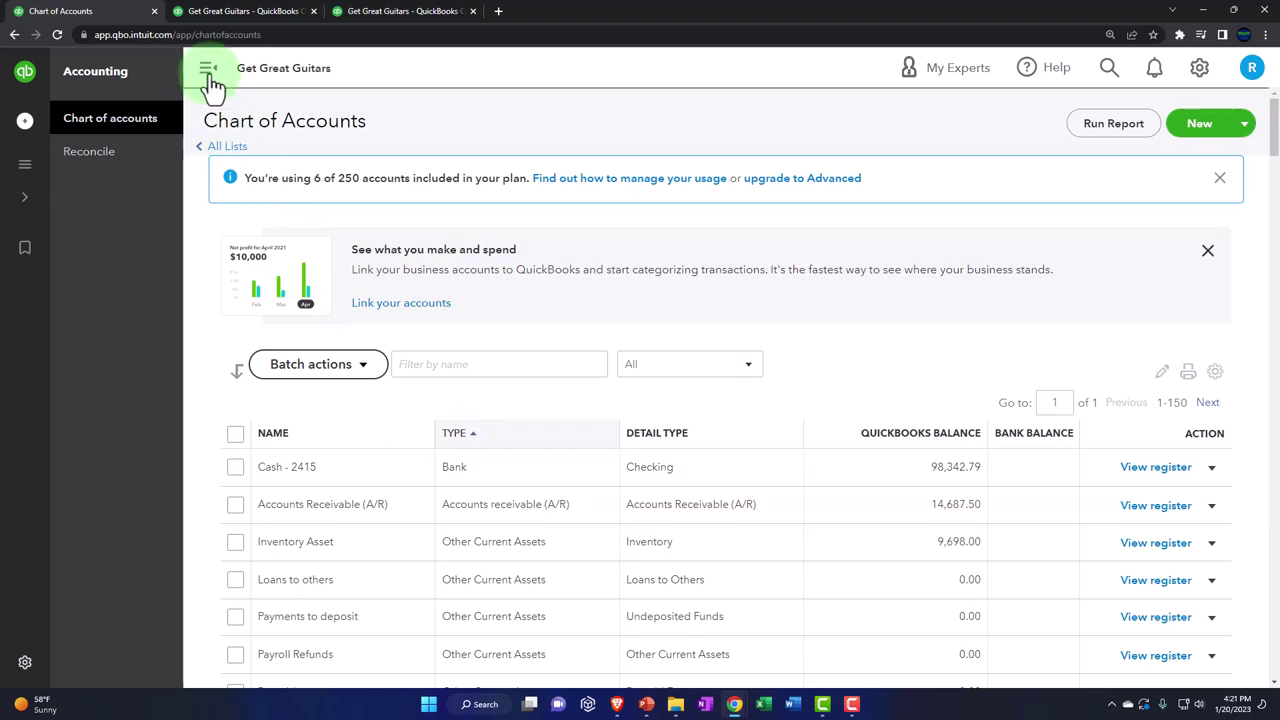
# Step: In the Get Great Guitars Chart of Accounts, collapse the navigation menu and look through the accounts down to the Interest paid group
pyautogui.click(212, 80)
pyautogui.scroll(-4, 417, 503)
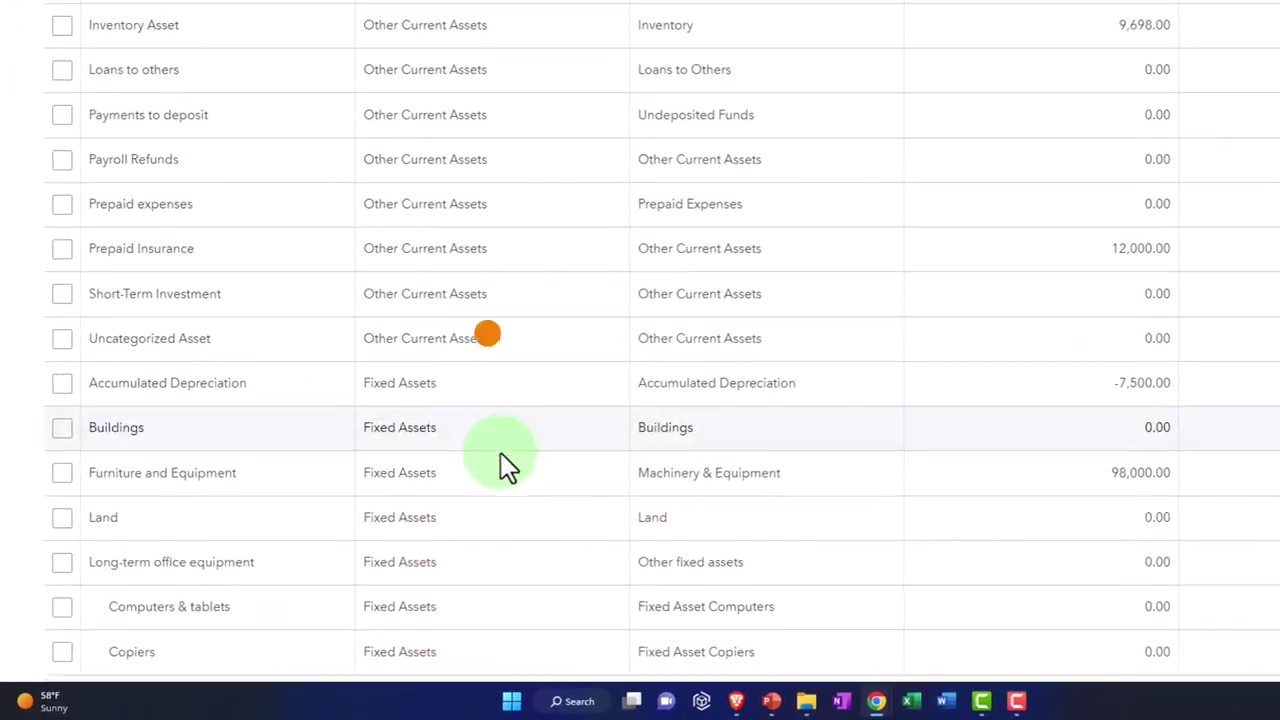
pyautogui.scroll(-9, 500, 452)
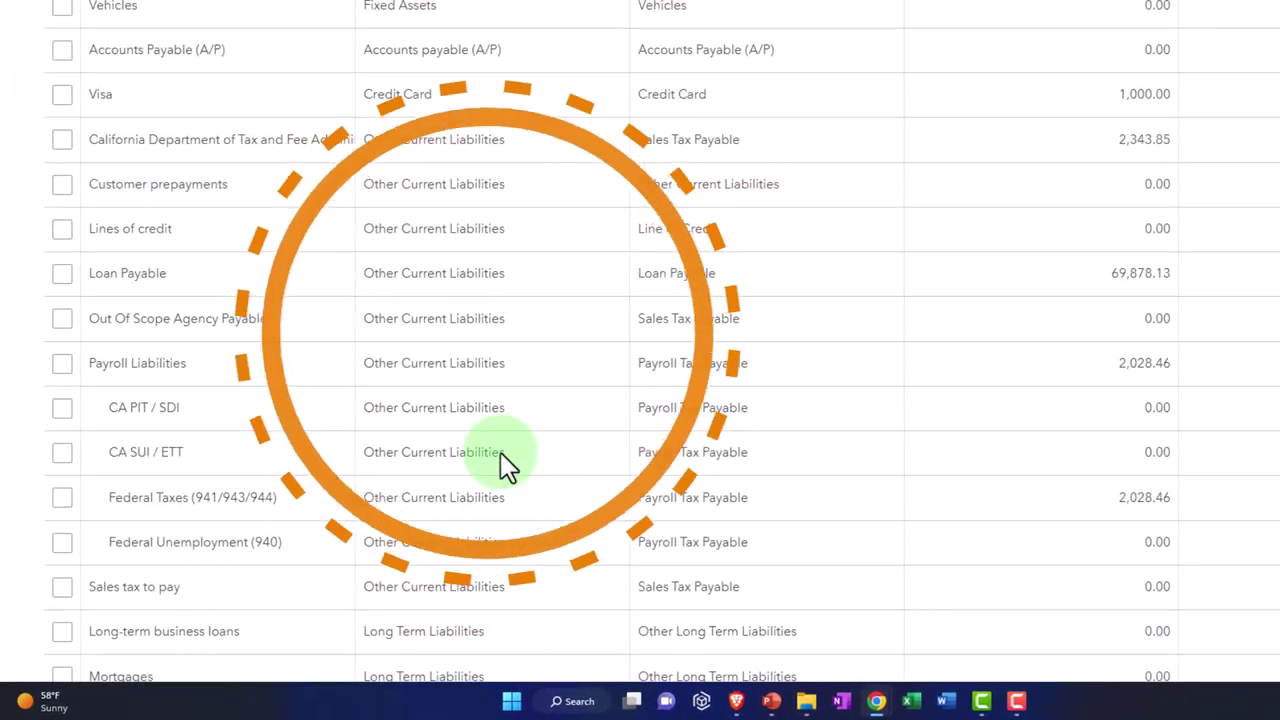
pyautogui.scroll(-8, 500, 452)
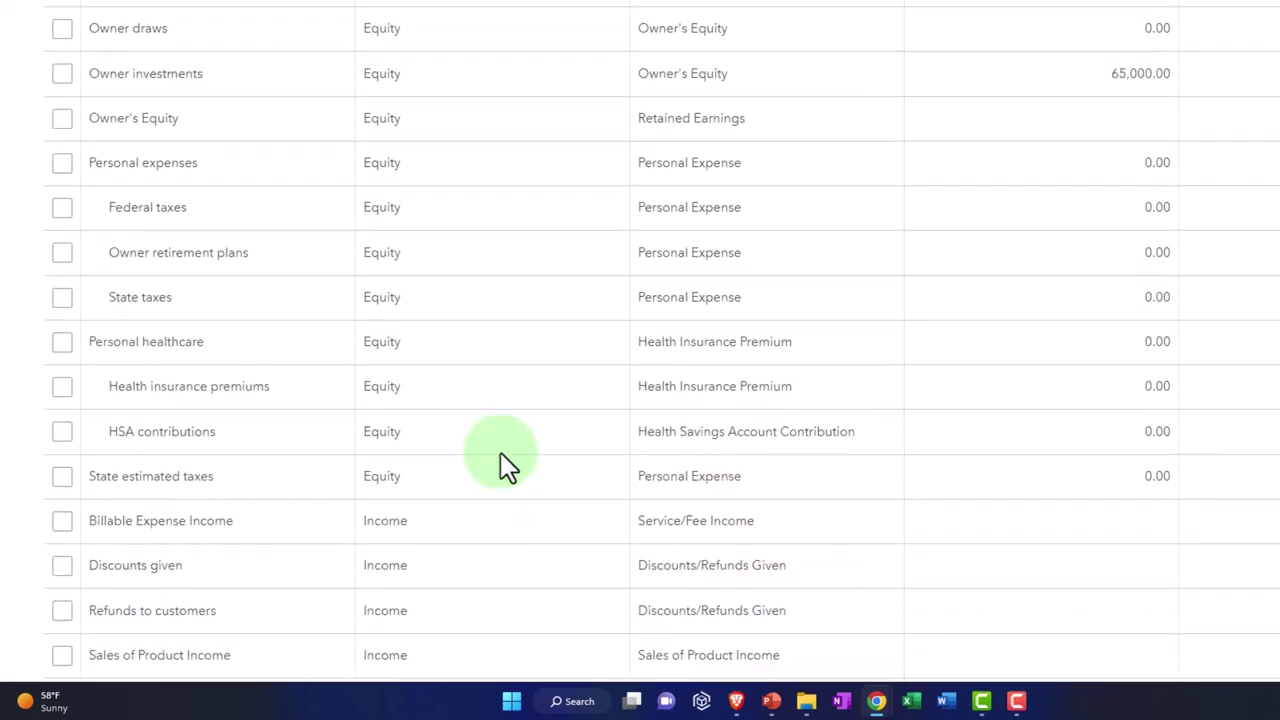
pyautogui.scroll(-8, 500, 454)
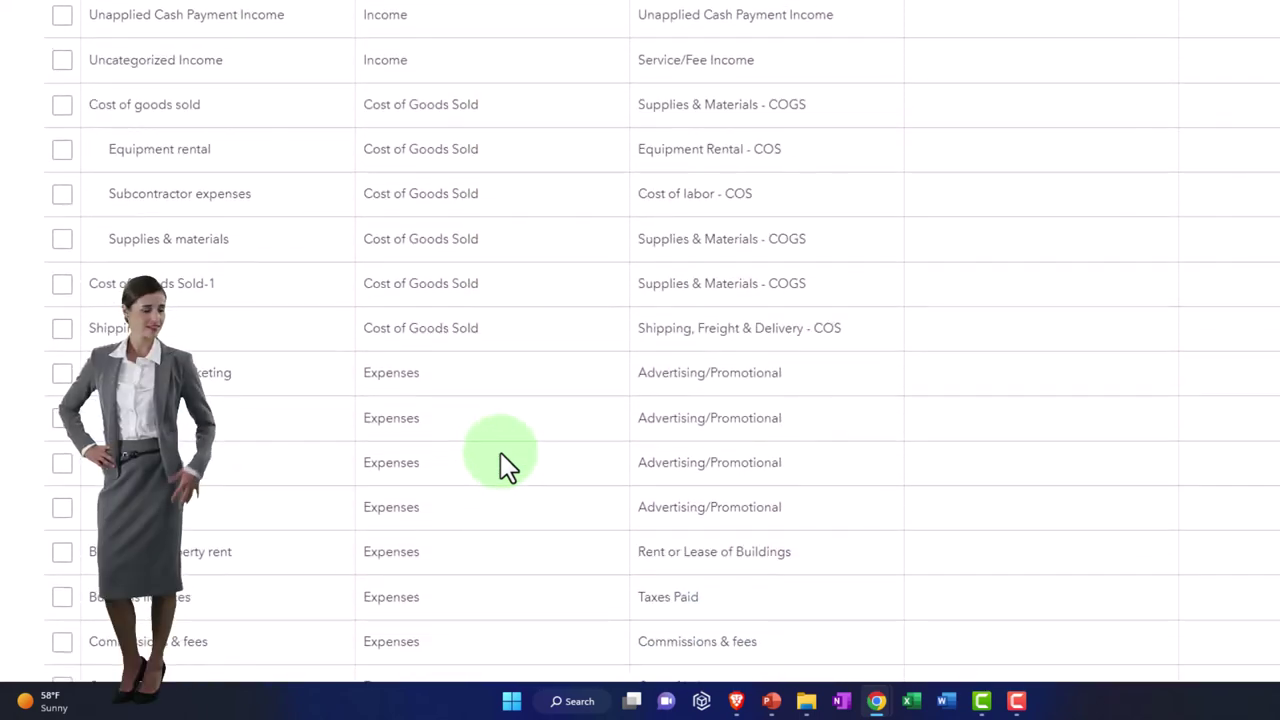
pyautogui.scroll(-5, 502, 458)
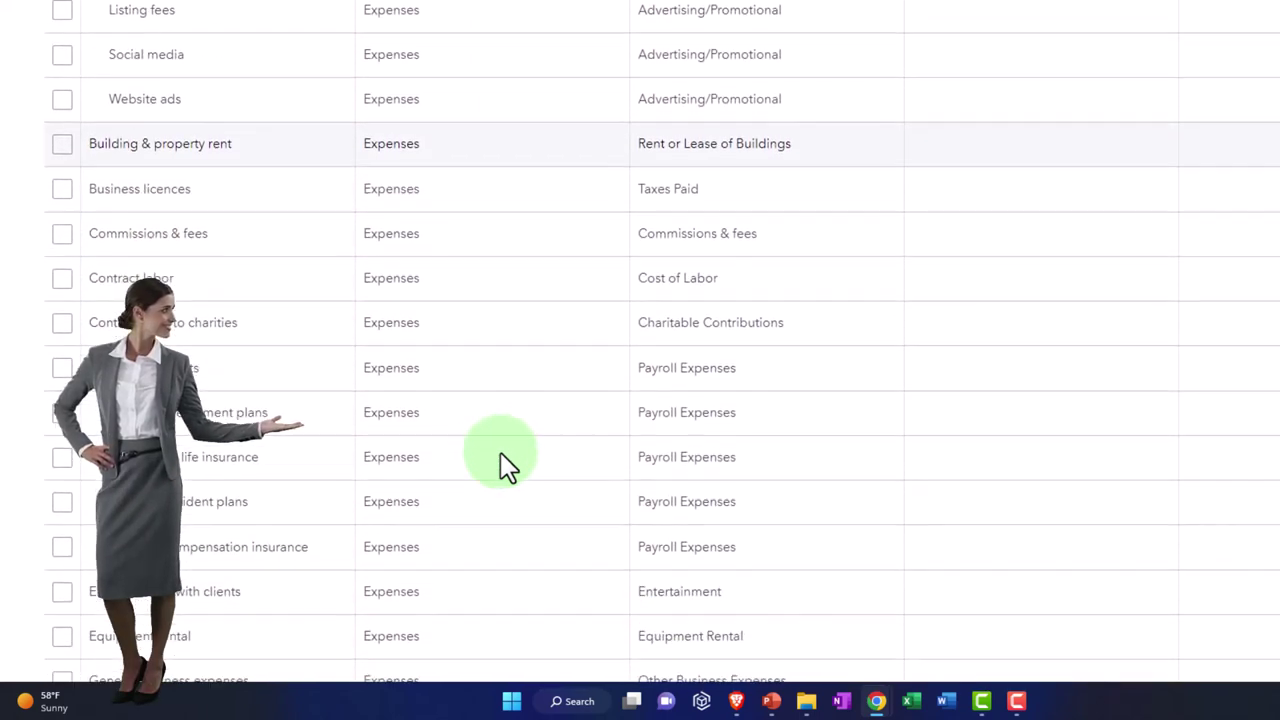
pyautogui.scroll(-6, 505, 465)
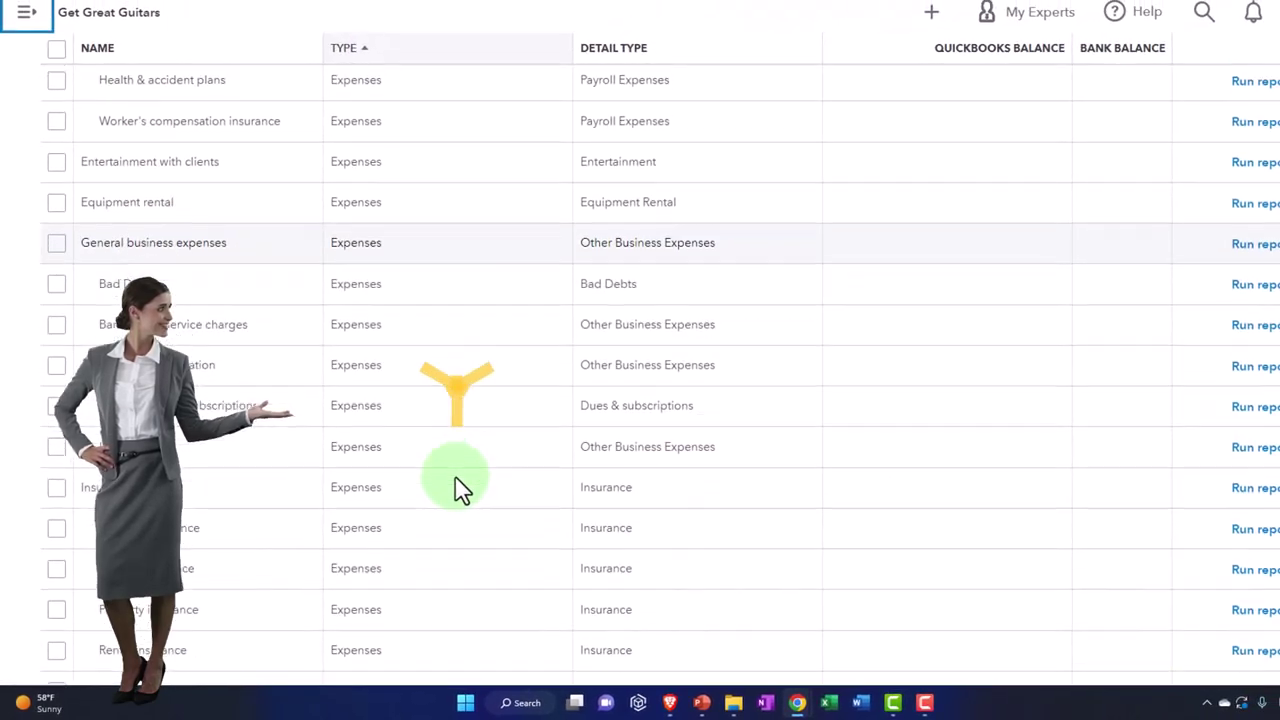
pyautogui.scroll(-7, 455, 487)
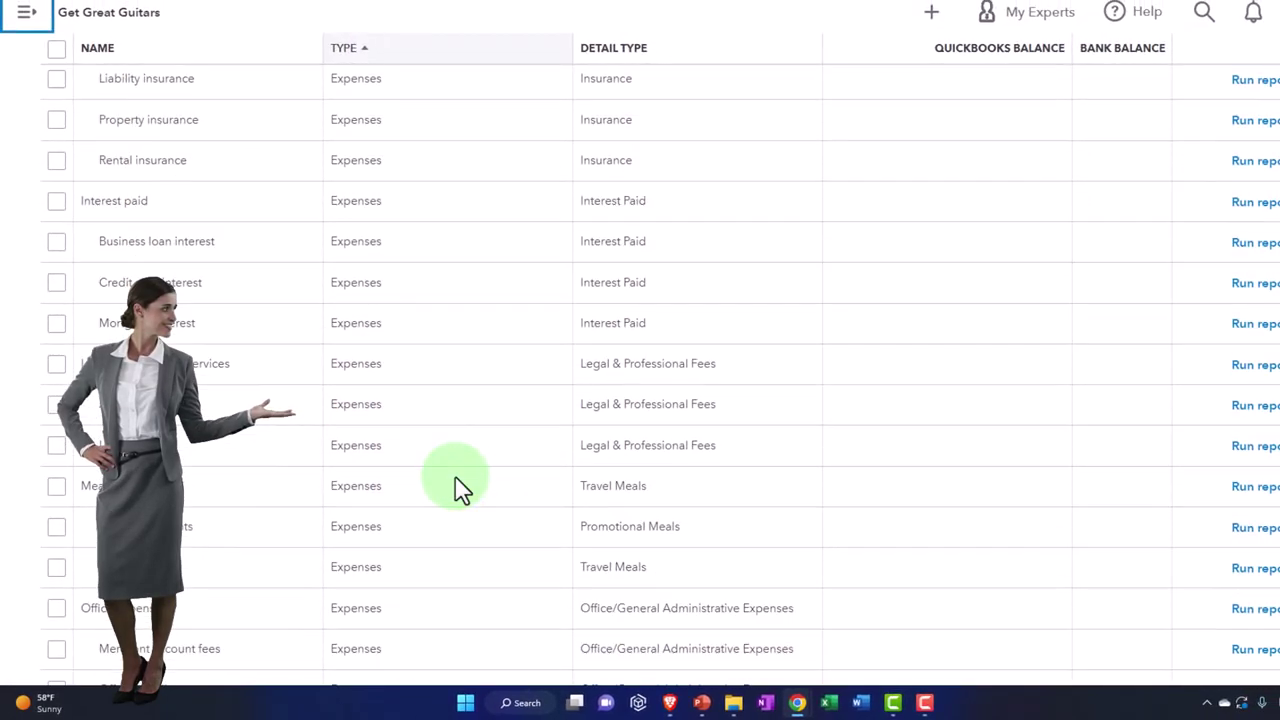
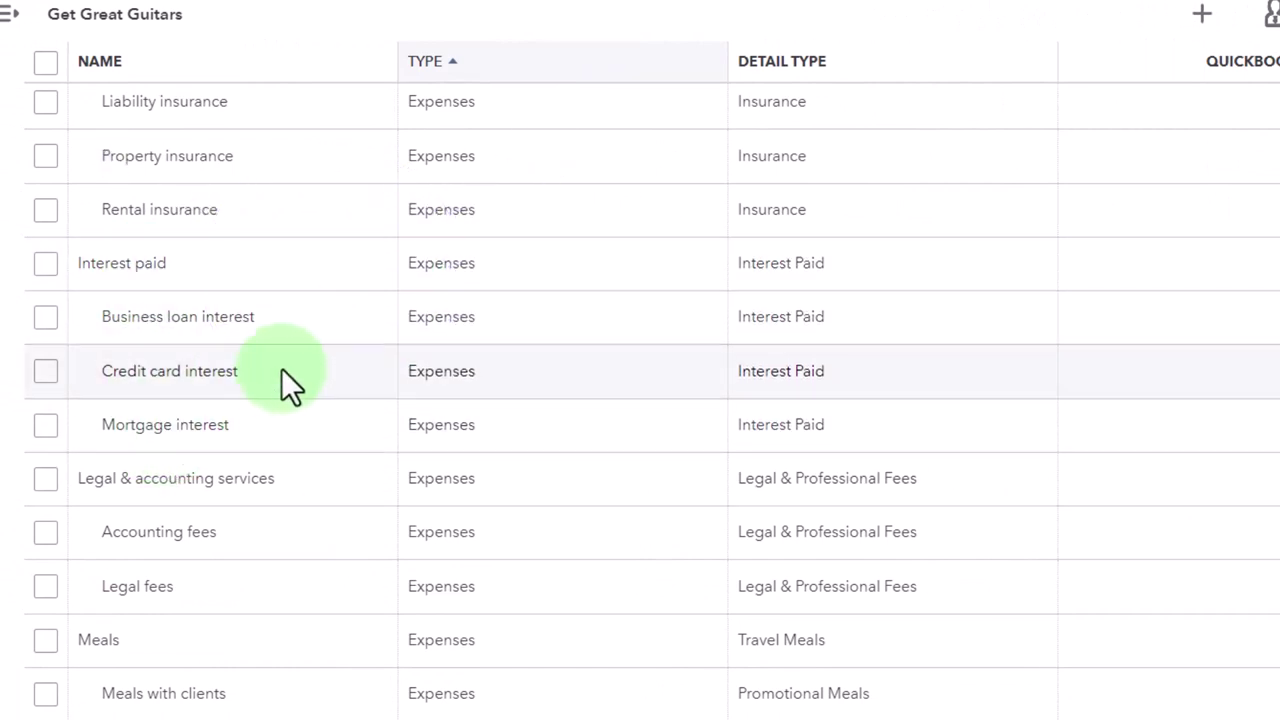
# Step: Open the Mortgage interest account under Interest paid for editing and look over its settings
pyautogui.click(1190, 400)
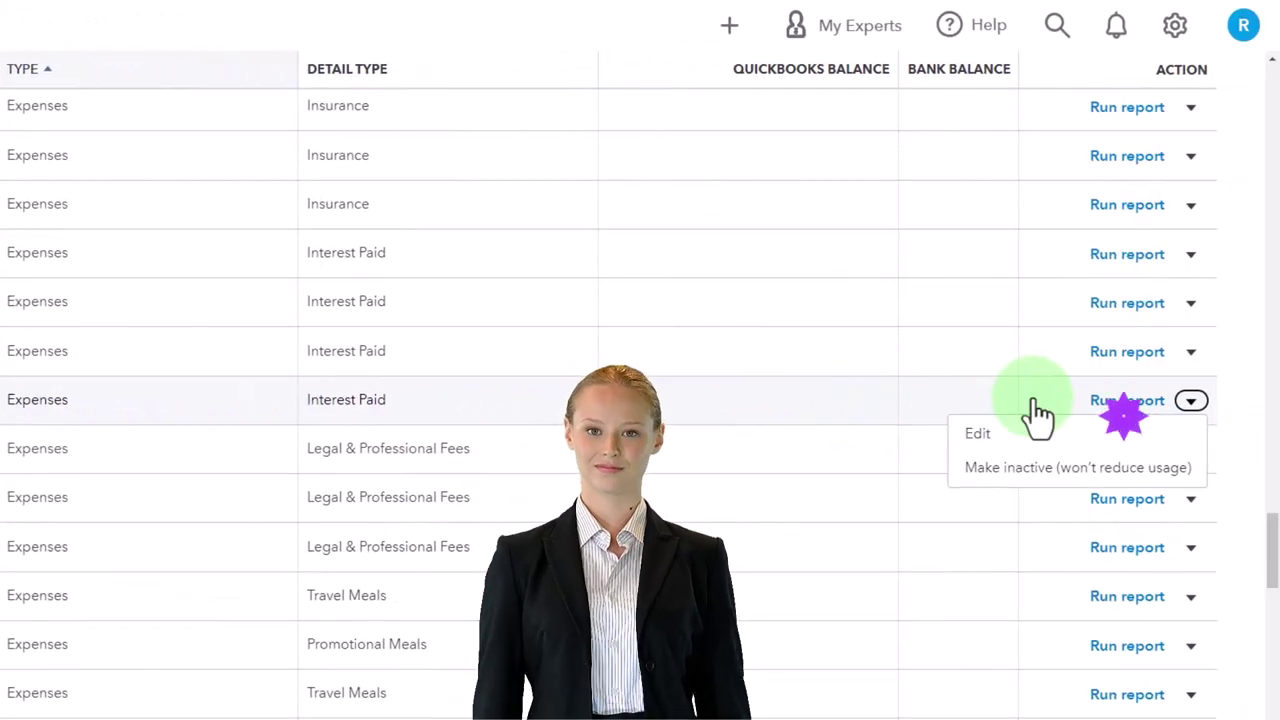
pyautogui.click(980, 435)
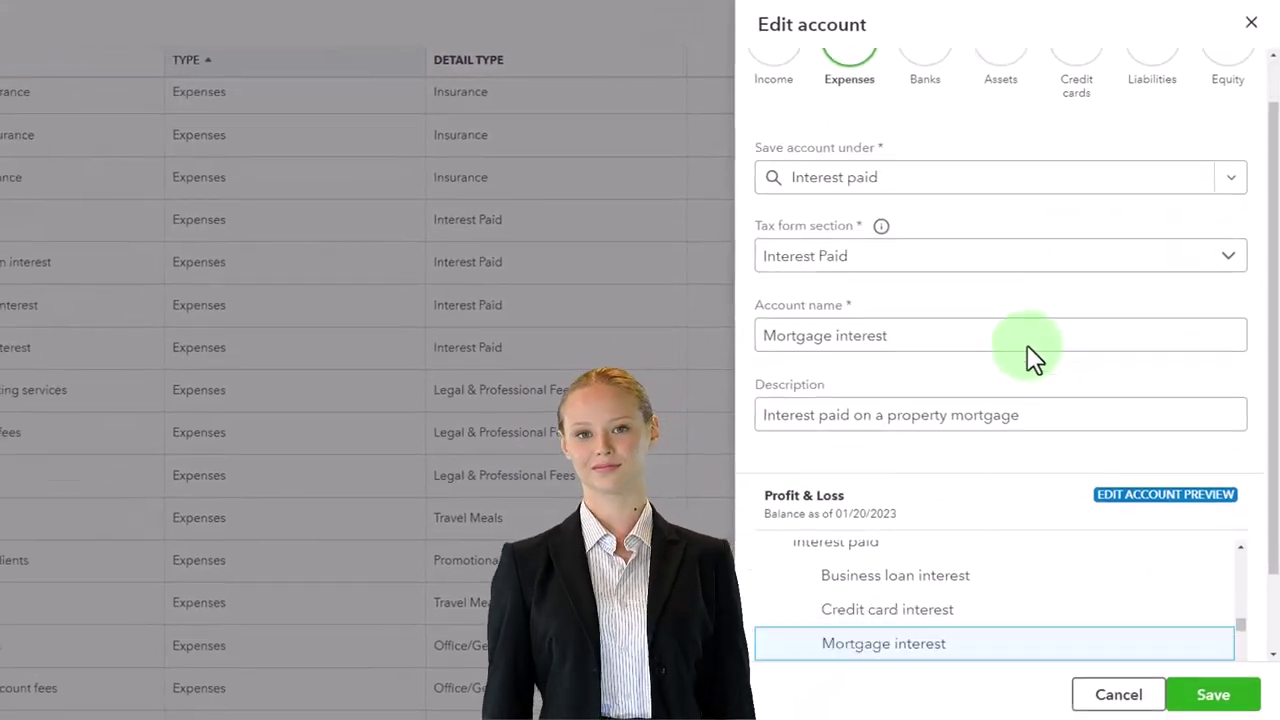
pyautogui.scroll(-2, 1027, 345)
pyautogui.click(1030, 353)
pyautogui.scroll(2, 1020, 378)
pyautogui.scroll(1, 1000, 330)
pyautogui.click(920, 232)
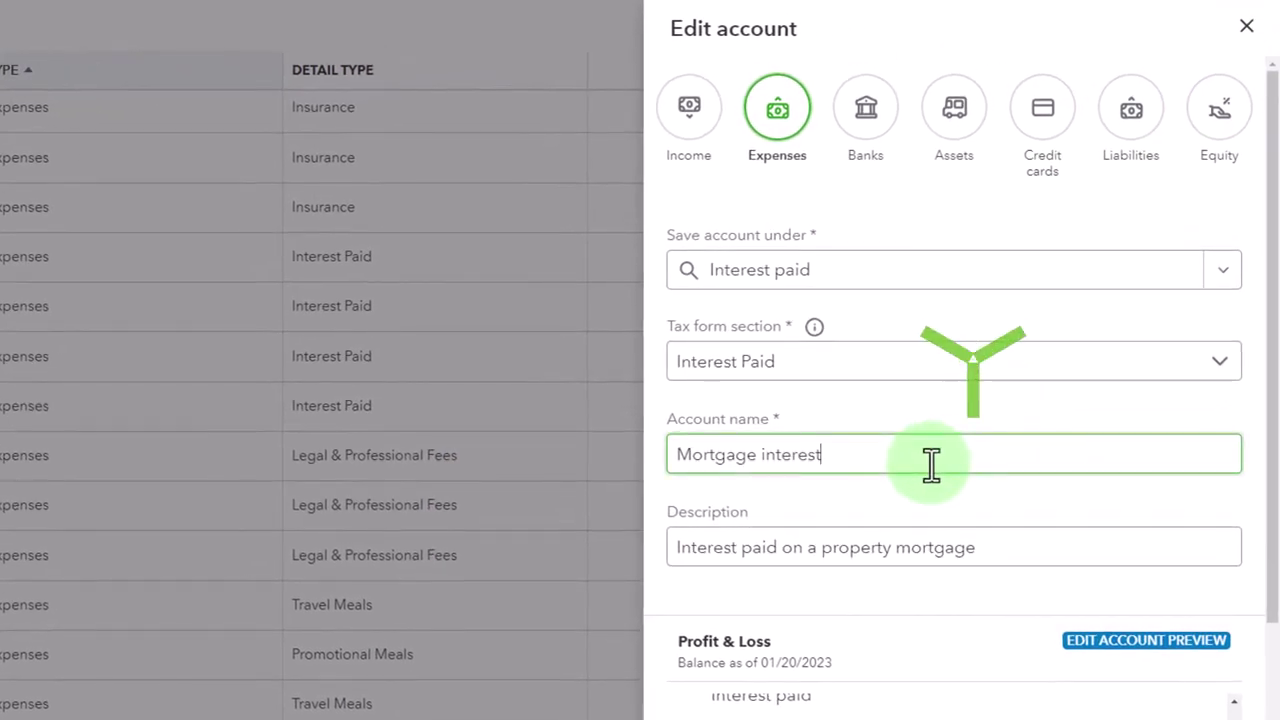
# Step: Replace the Mortgage interest account's name with ZZZ
pyautogui.moveTo(931, 463); pyautogui.dragTo(675, 440)
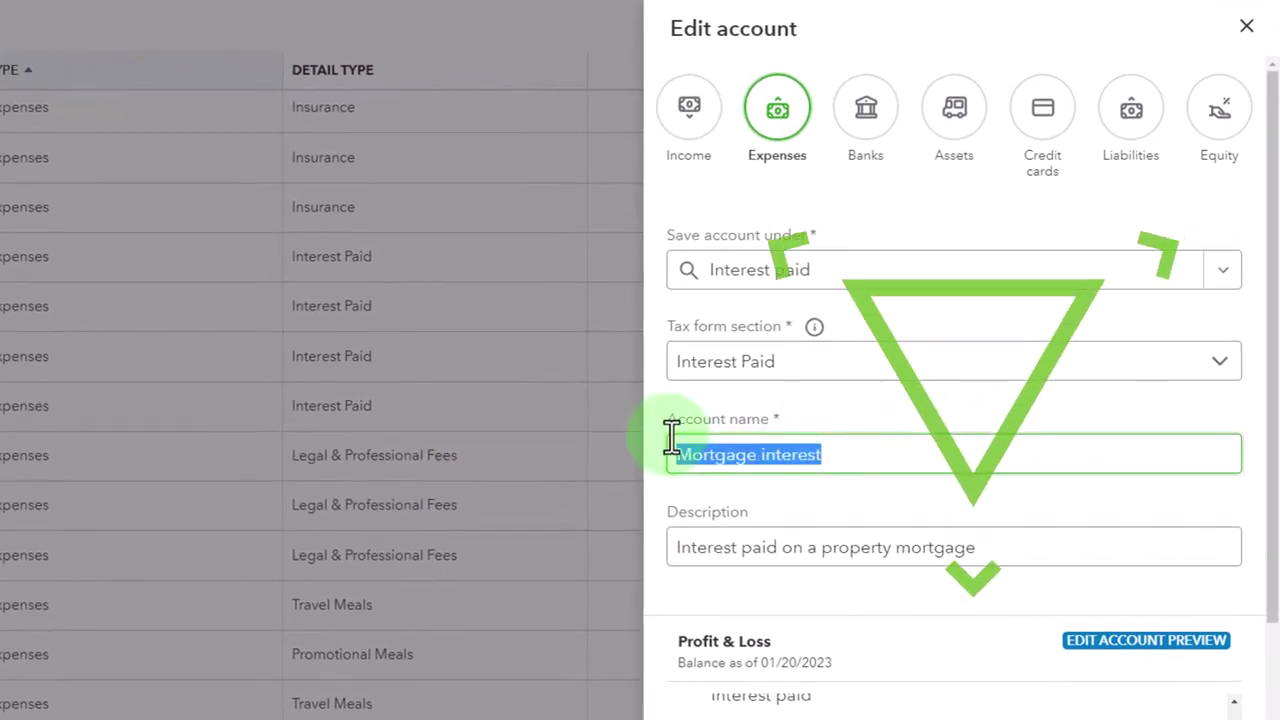
pyautogui.press('BackSpace')
pyautogui.write('ZZZZ')
pyautogui.press('BackSpace')
pyautogui.press('BackSpace')
pyautogui.write('ZZ')
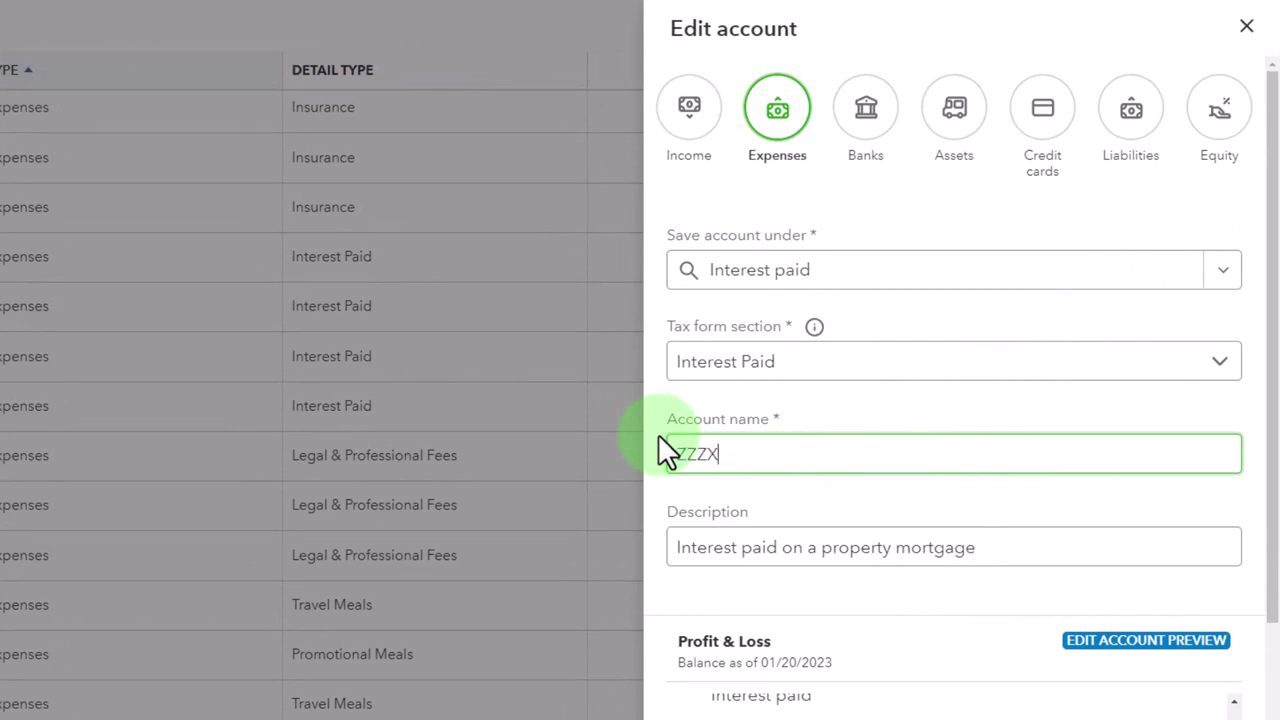
pyautogui.press('BackSpace')
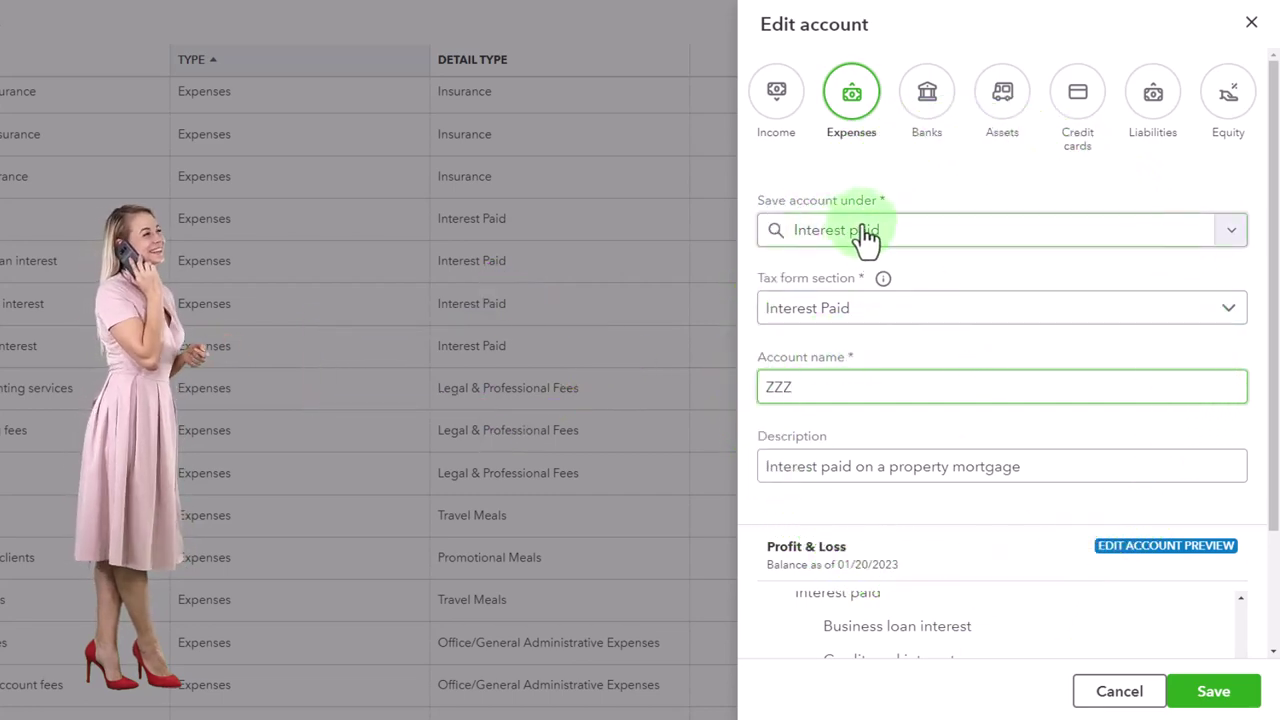
# Step: Change the account's parent from Interest paid to Expenses and try to save the account
pyautogui.click(1230, 235)
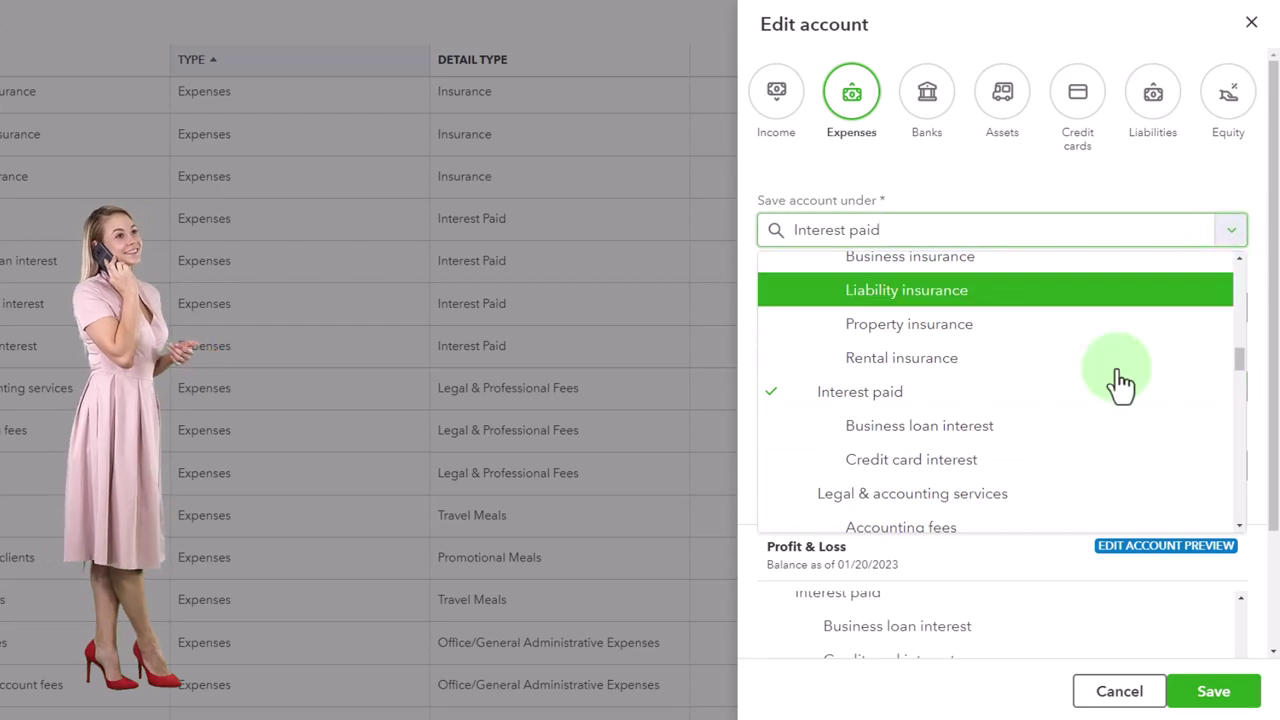
pyautogui.scroll(-1, 1040, 468)
pyautogui.scroll(-3, 1040, 468)
pyautogui.scroll(6, 1038, 468)
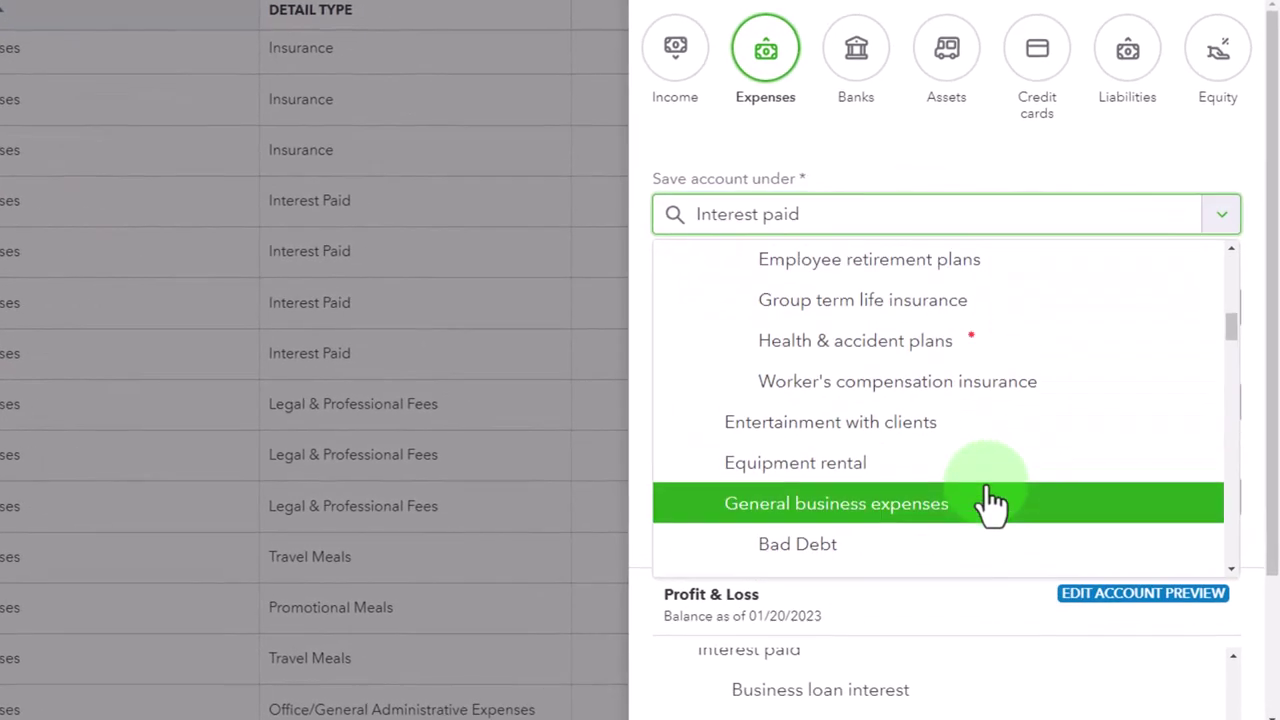
pyautogui.scroll(6, 990, 503)
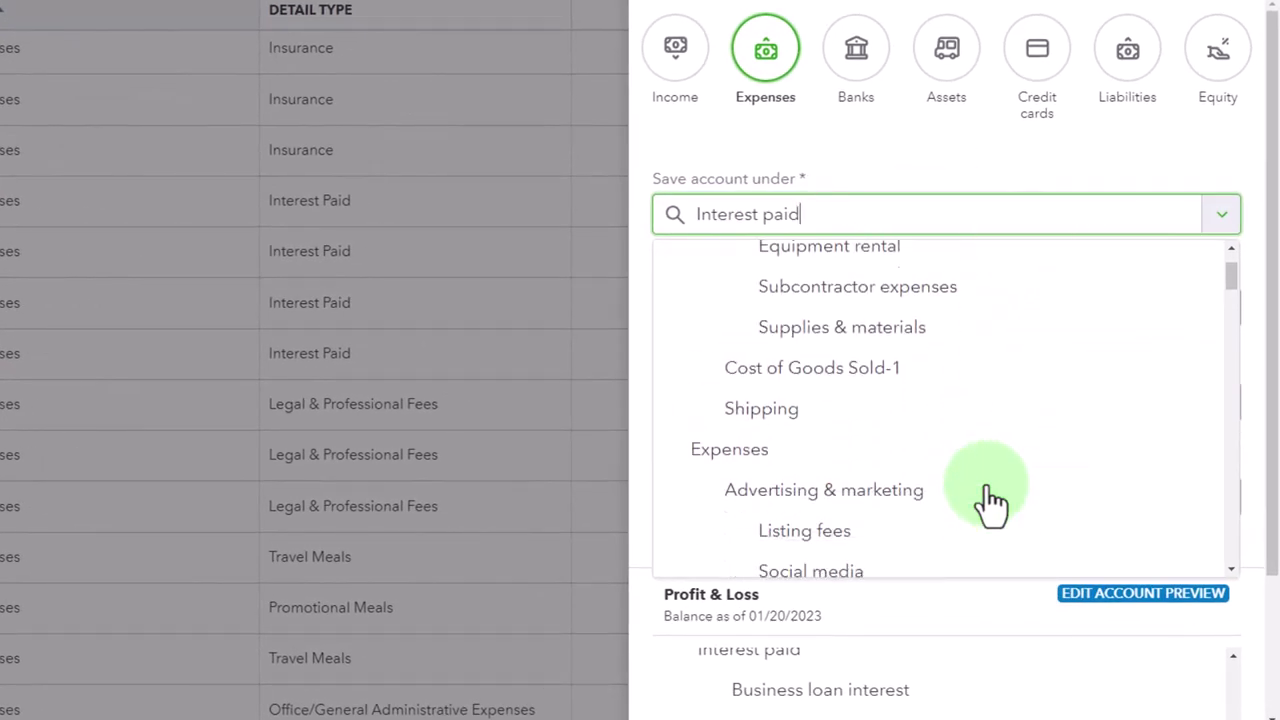
pyautogui.click(791, 456)
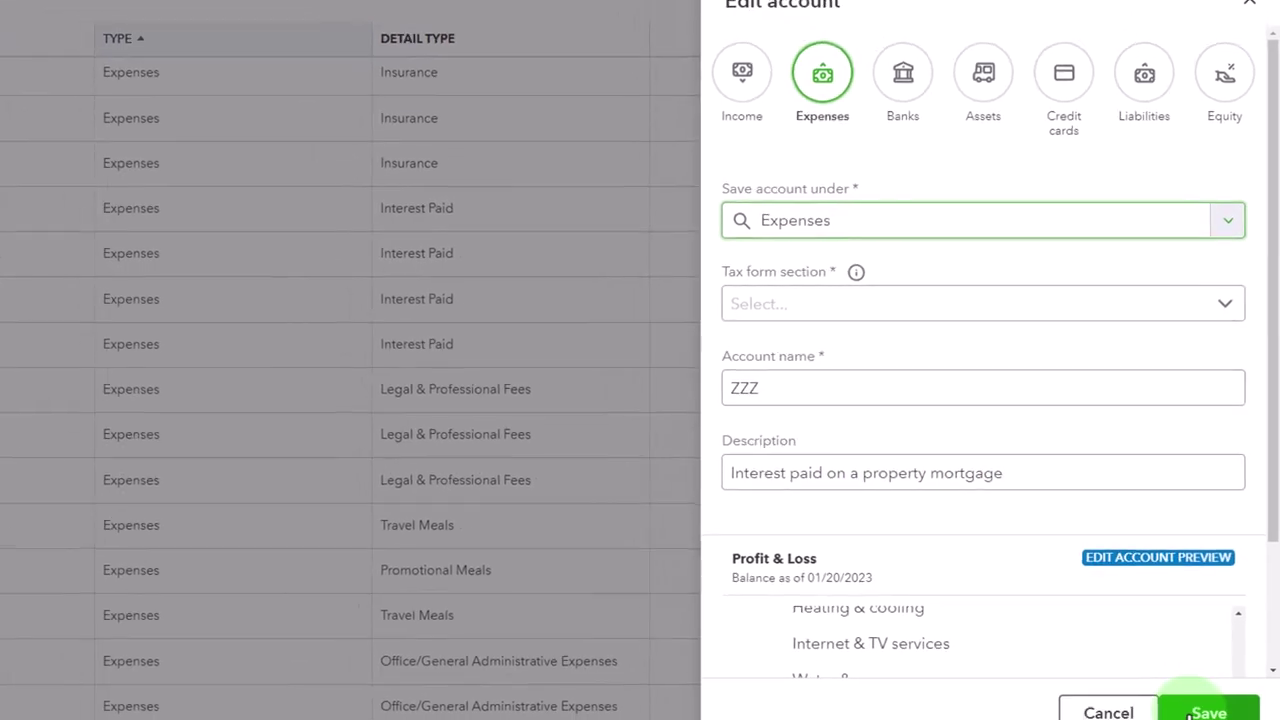
pyautogui.click(1192, 712)
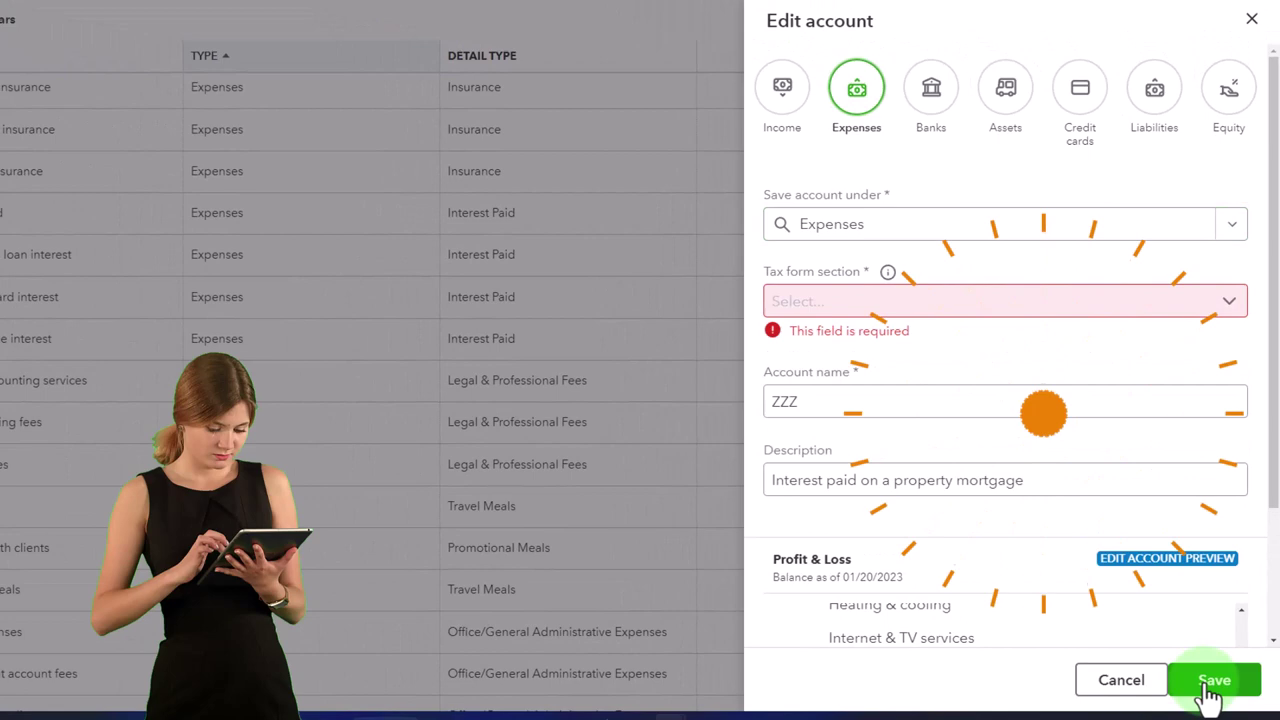
# Step: Assign the ZZZ account to the Interest Paid tax form section and save it
pyautogui.click(1228, 304)
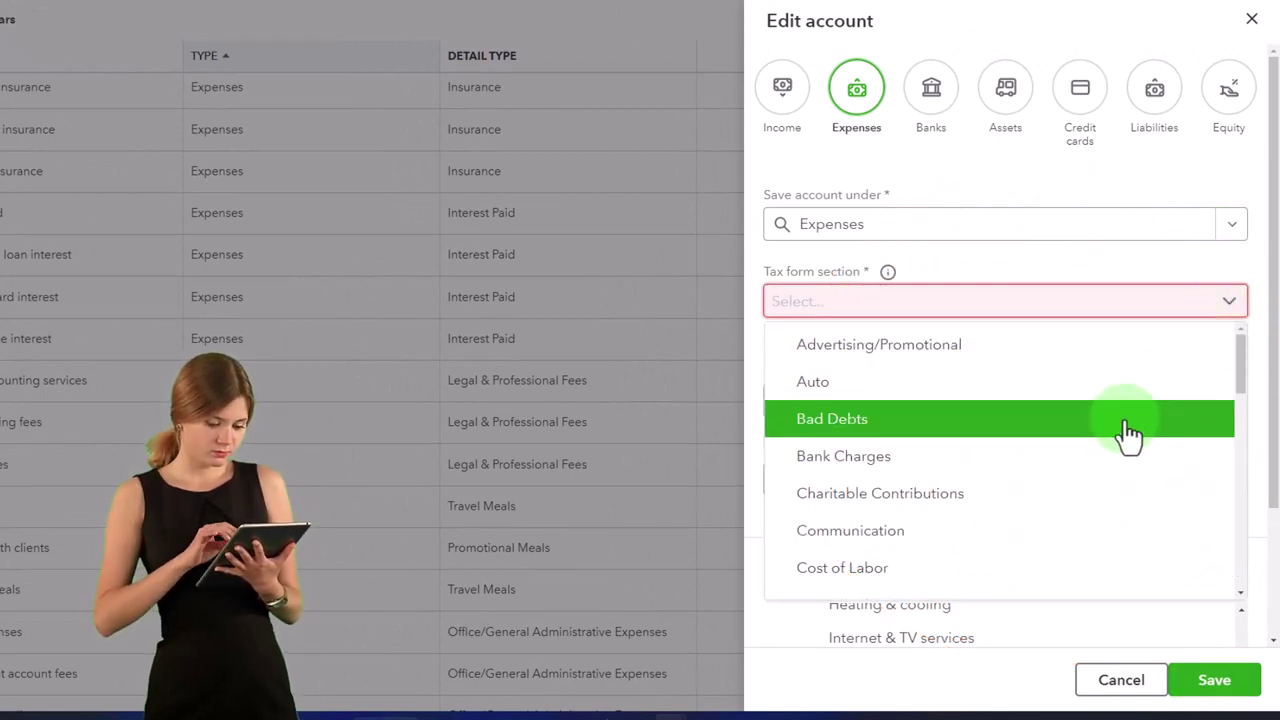
pyautogui.click(1128, 432)
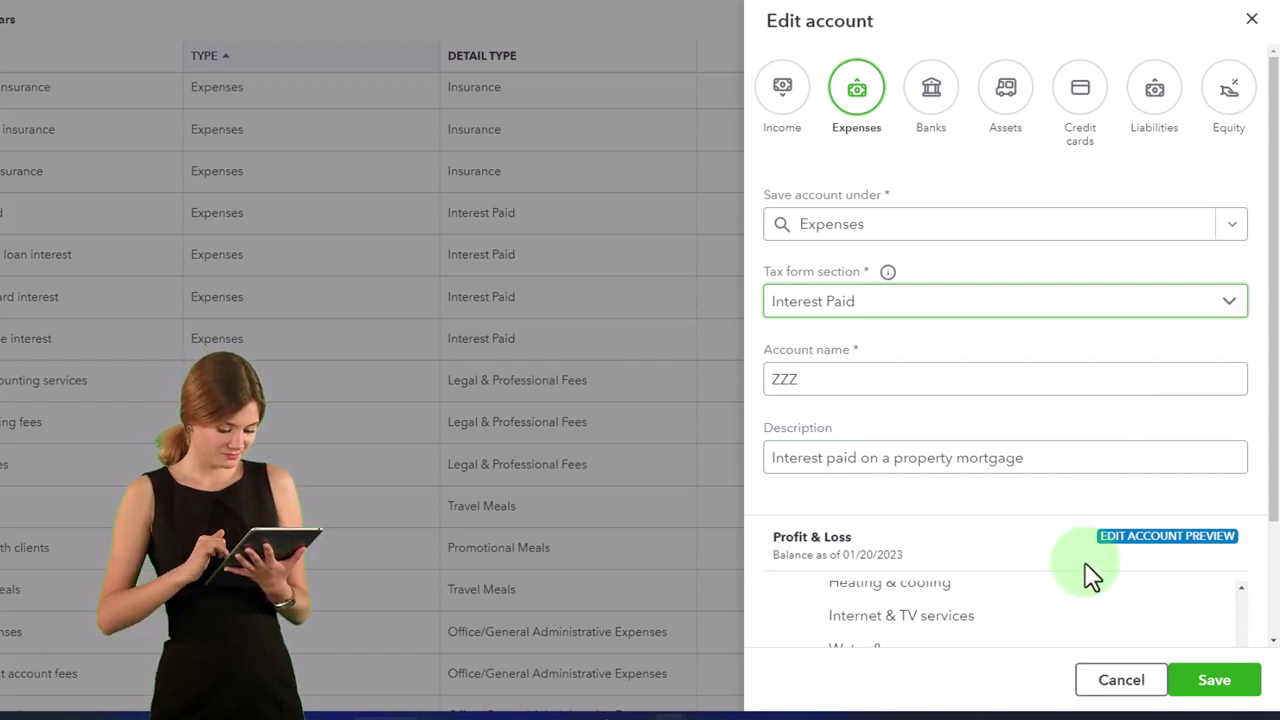
pyautogui.scroll(-1, 1090, 575)
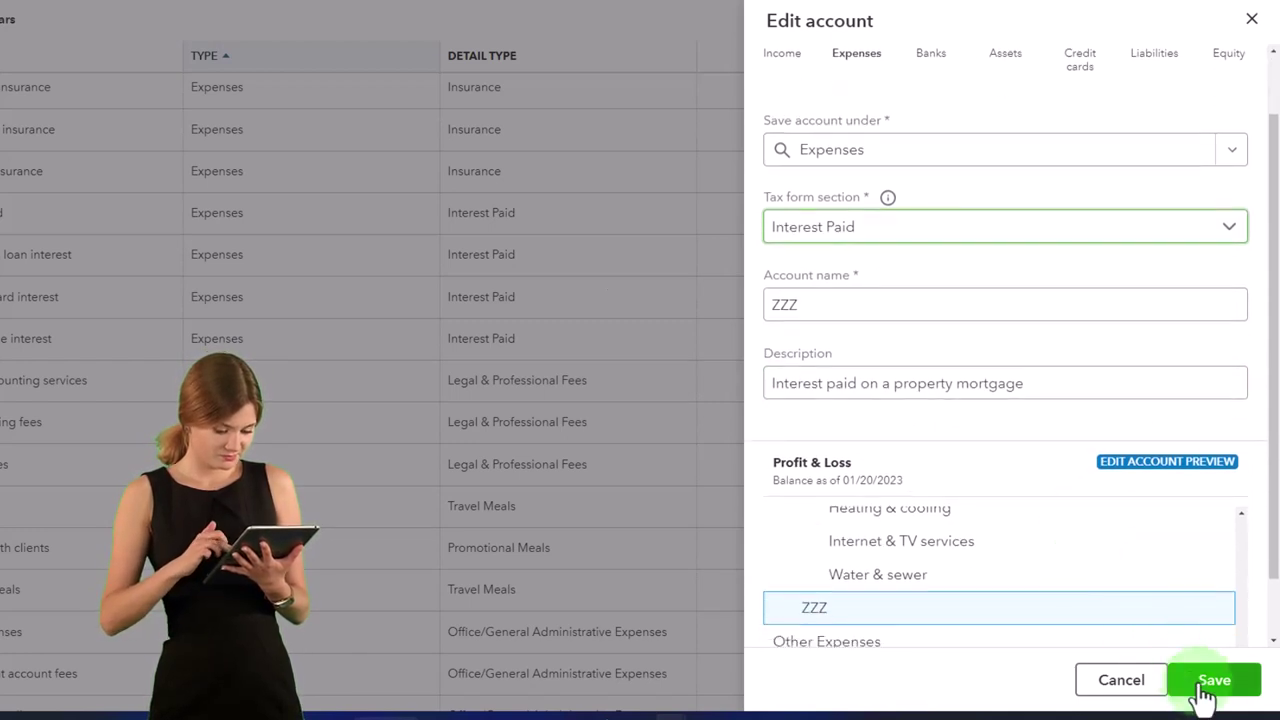
pyautogui.click(1205, 690)
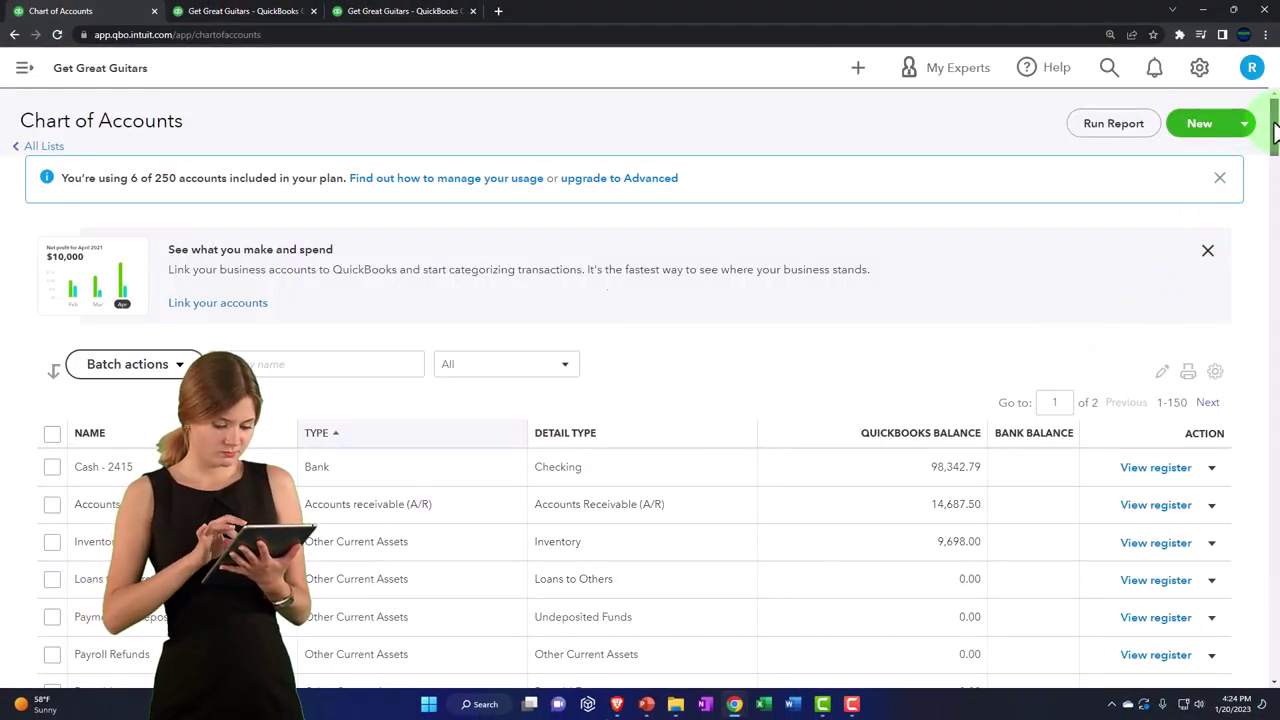
# Step: Check where ZZZ sits in the Chart of Accounts and open the Credit card interest account under Interest paid for editing
pyautogui.moveTo(1275, 130); pyautogui.dragTo(1268, 668)
pyautogui.moveTo(848, 705)
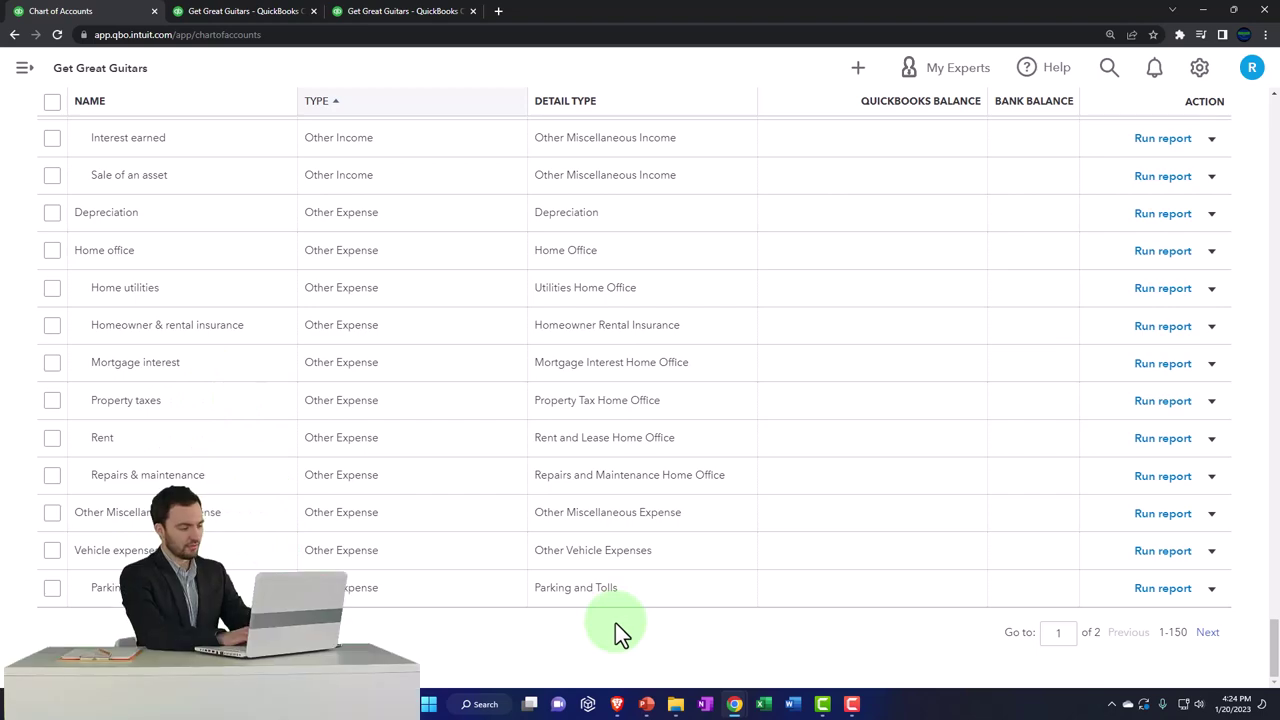
pyautogui.scroll(5, 434, 538)
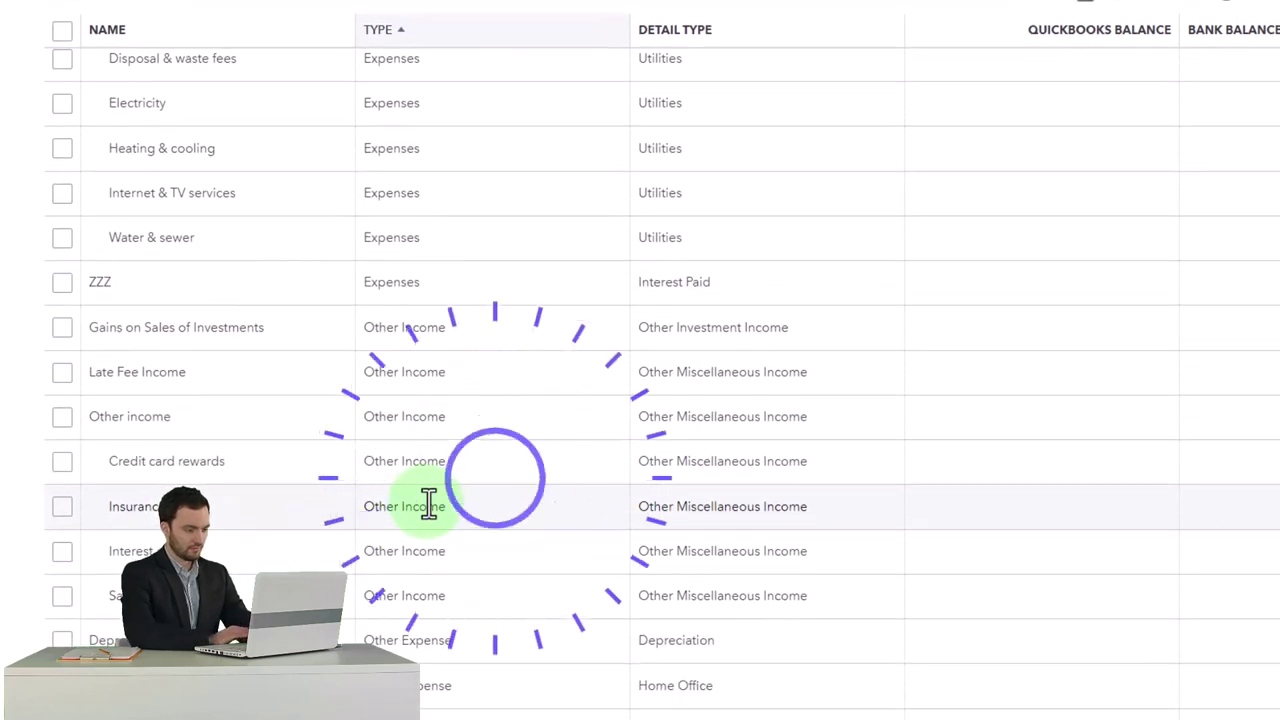
pyautogui.scroll(3, 429, 505)
pyautogui.scroll(10, 429, 505)
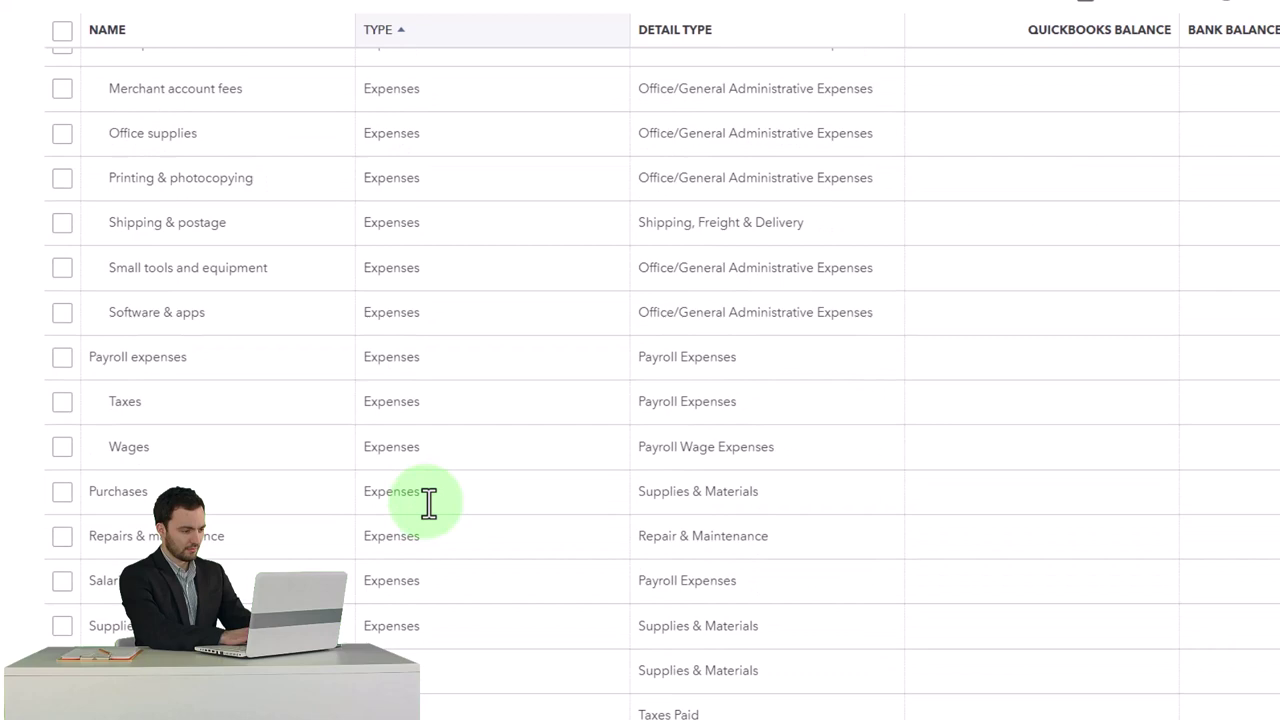
pyautogui.scroll(5, 429, 505)
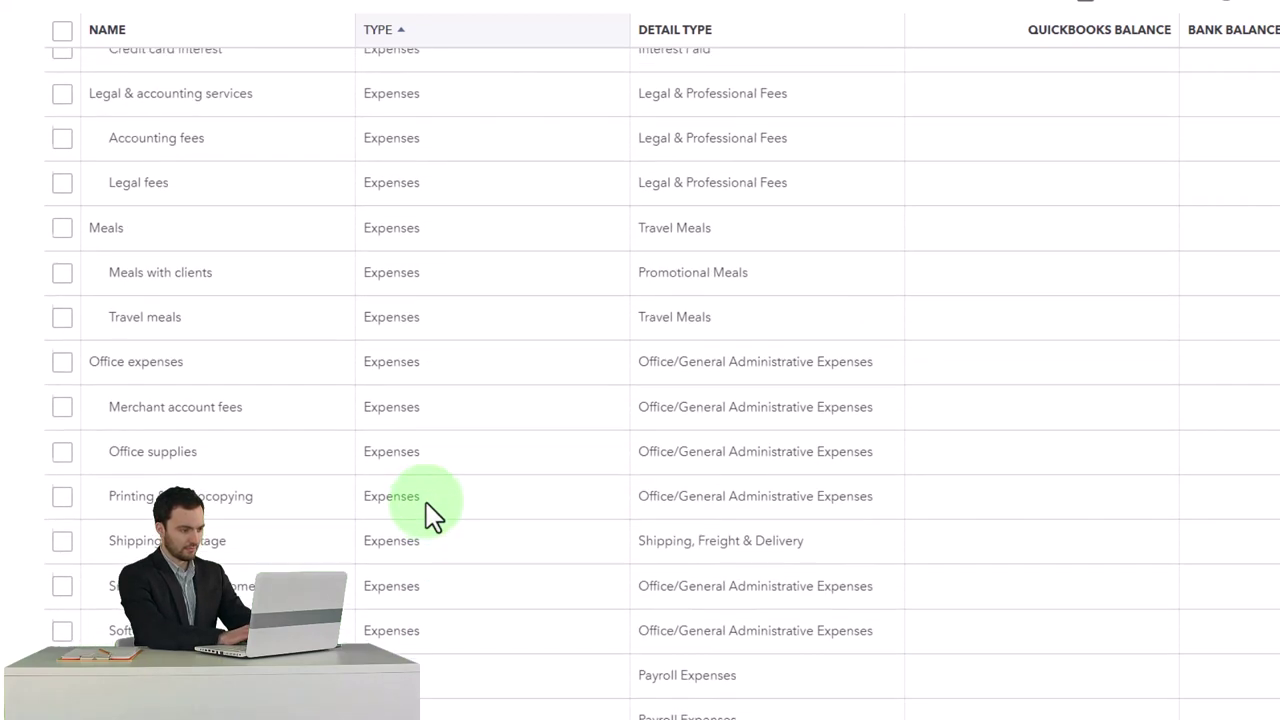
pyautogui.scroll(2, 426, 502)
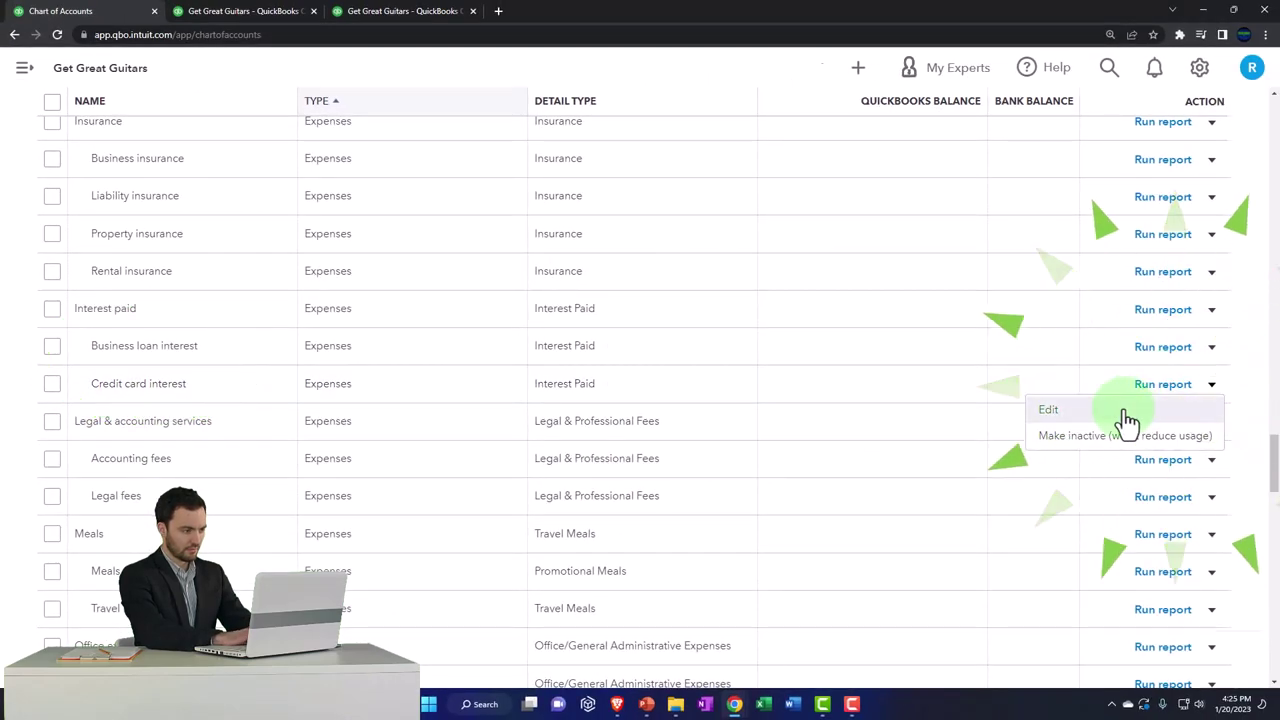
pyautogui.click(1048, 410)
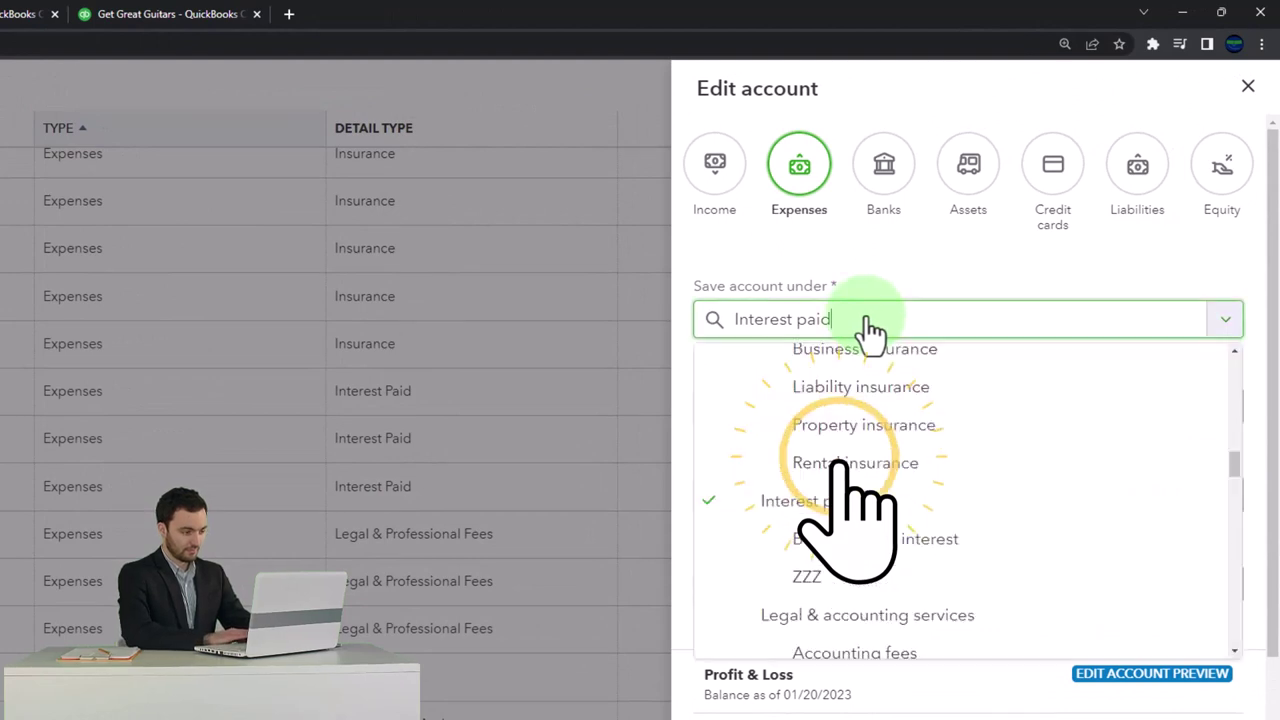
# Step: Change the Credit card interest account's parent from Interest paid to Expenses
pyautogui.click(867, 322)
pyautogui.scroll(5, 900, 486)
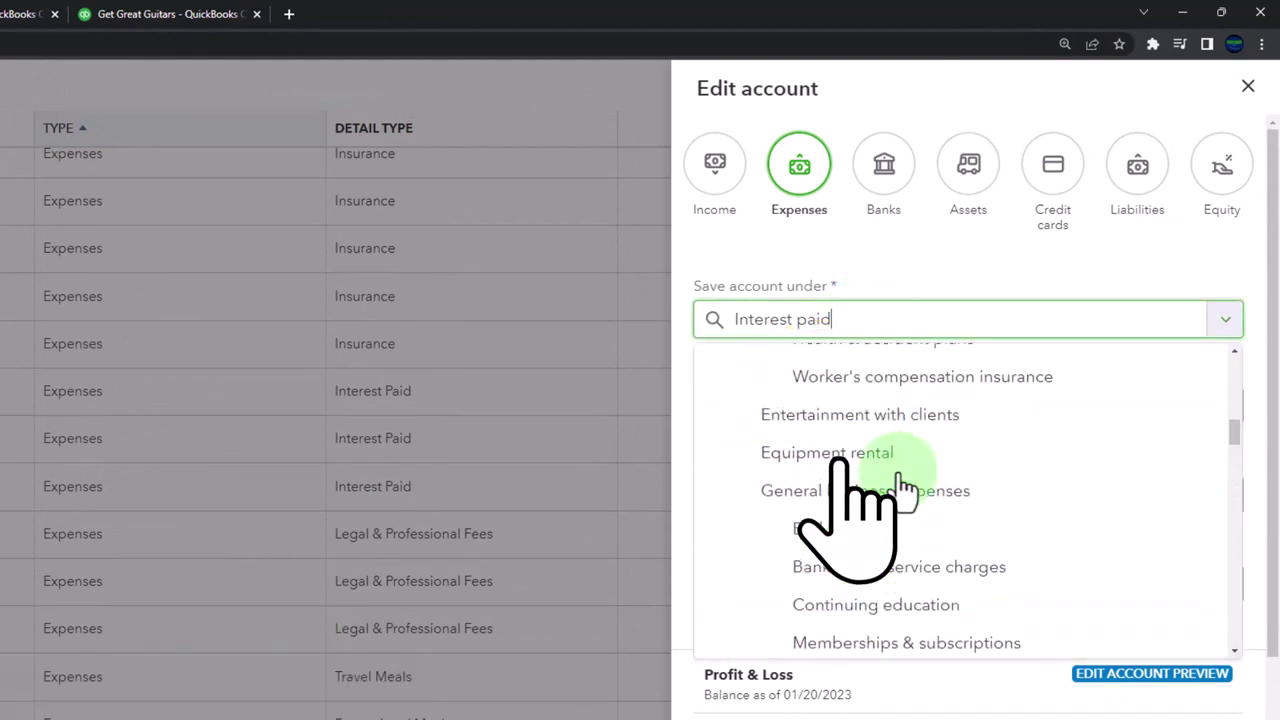
pyautogui.scroll(1, 905, 487)
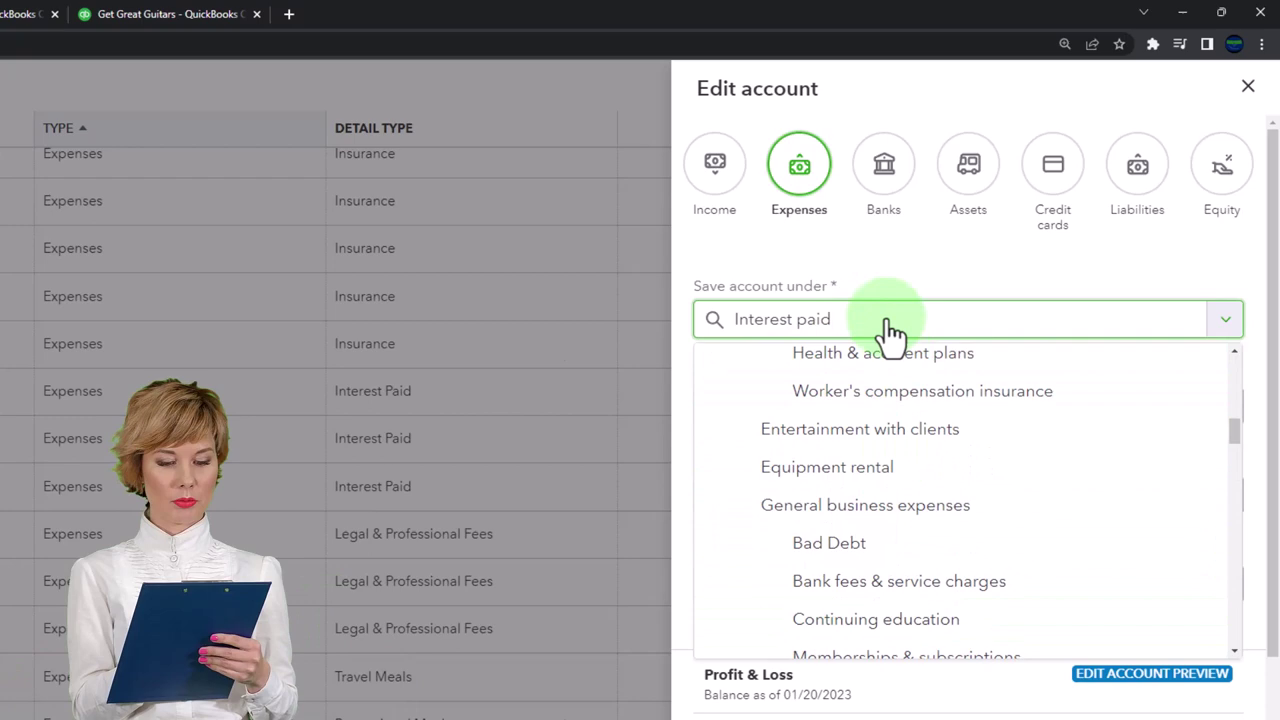
pyautogui.click(764, 326)
pyautogui.write('ex')
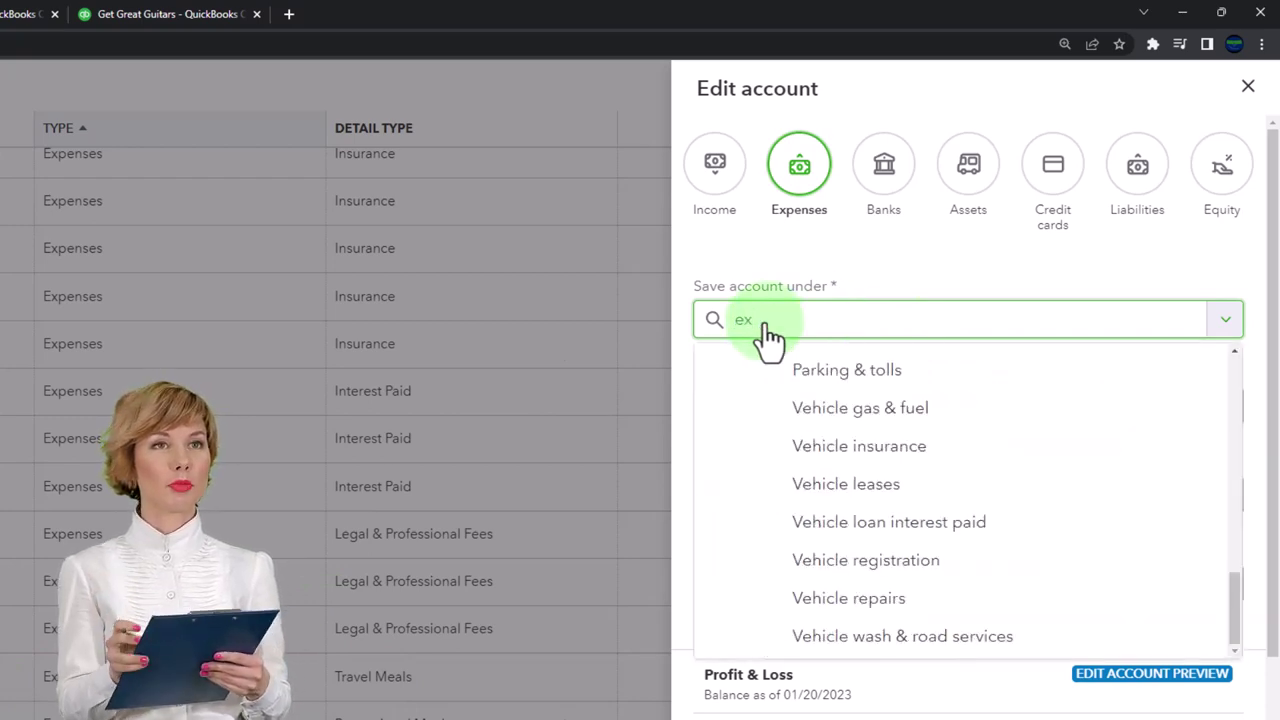
pyautogui.press('BackSpace')
pyautogui.press('BackSpace')
pyautogui.press('BackSpace')
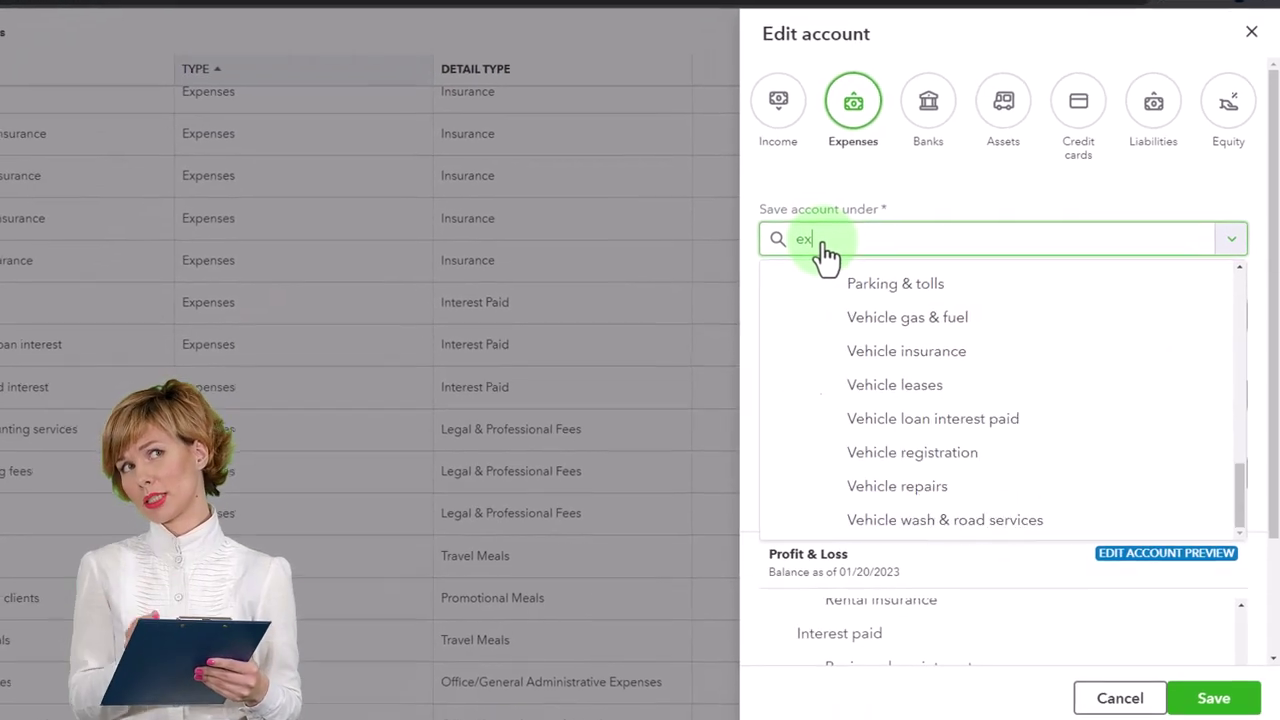
pyautogui.scroll(8, 835, 390)
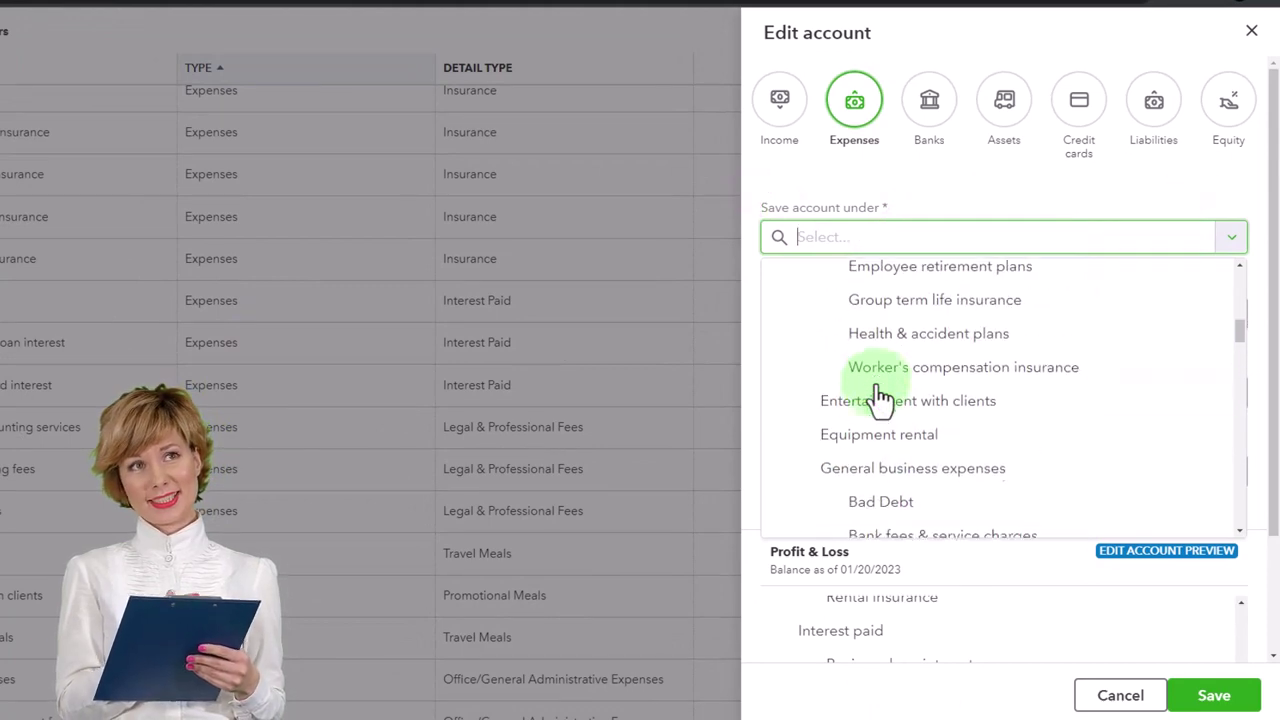
pyautogui.scroll(6, 880, 397)
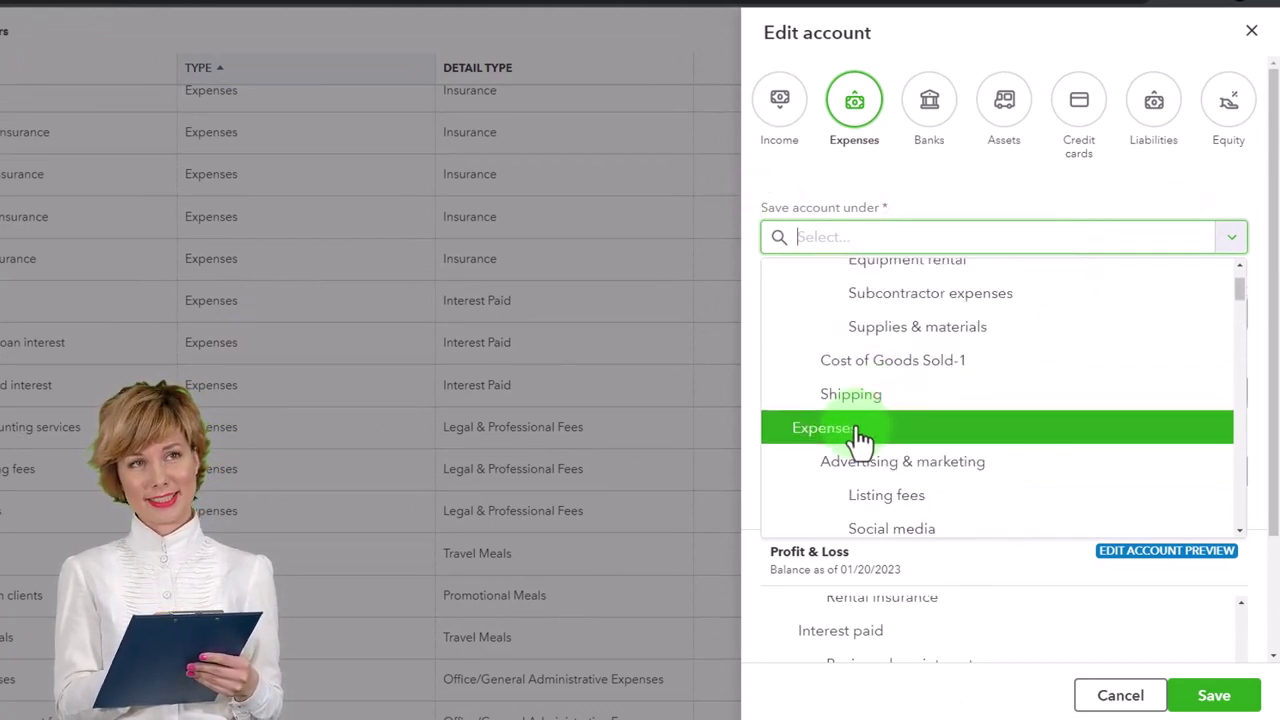
pyautogui.click(858, 436)
# Step: Set the Credit card interest account's tax form section to Interest Paid
pyautogui.click(892, 318)
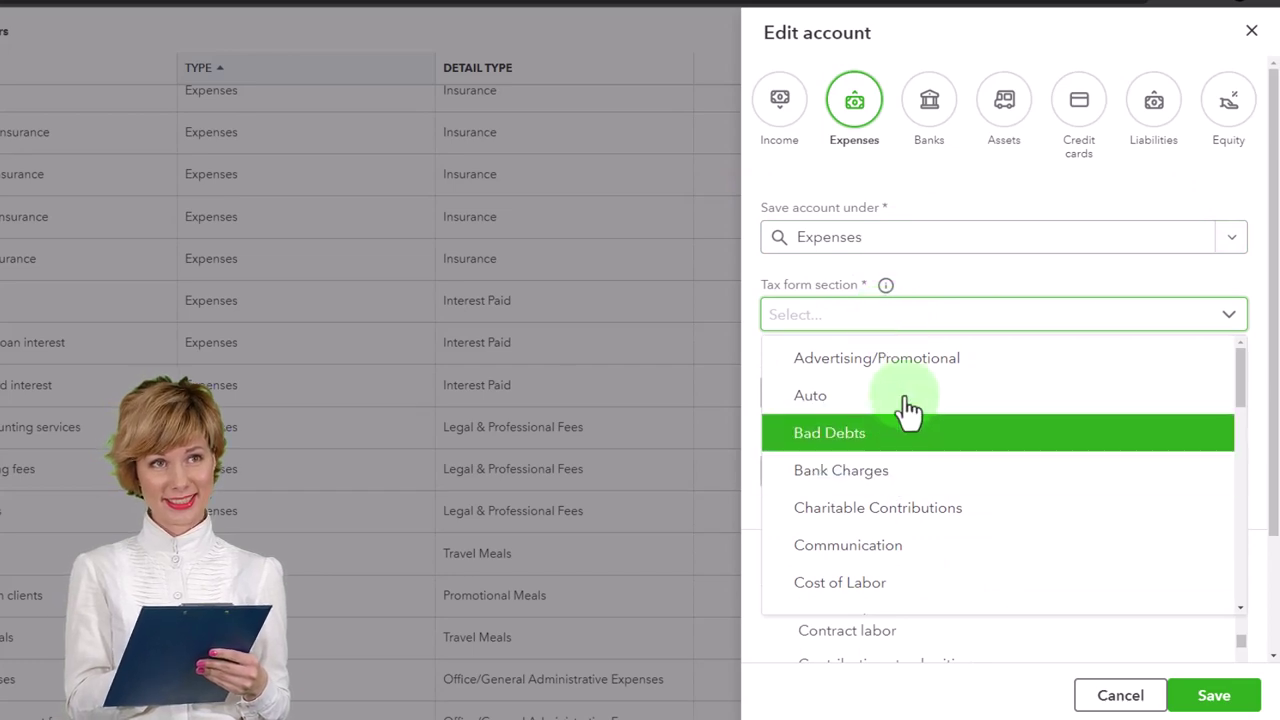
pyautogui.click(866, 322)
pyautogui.click(866, 322)
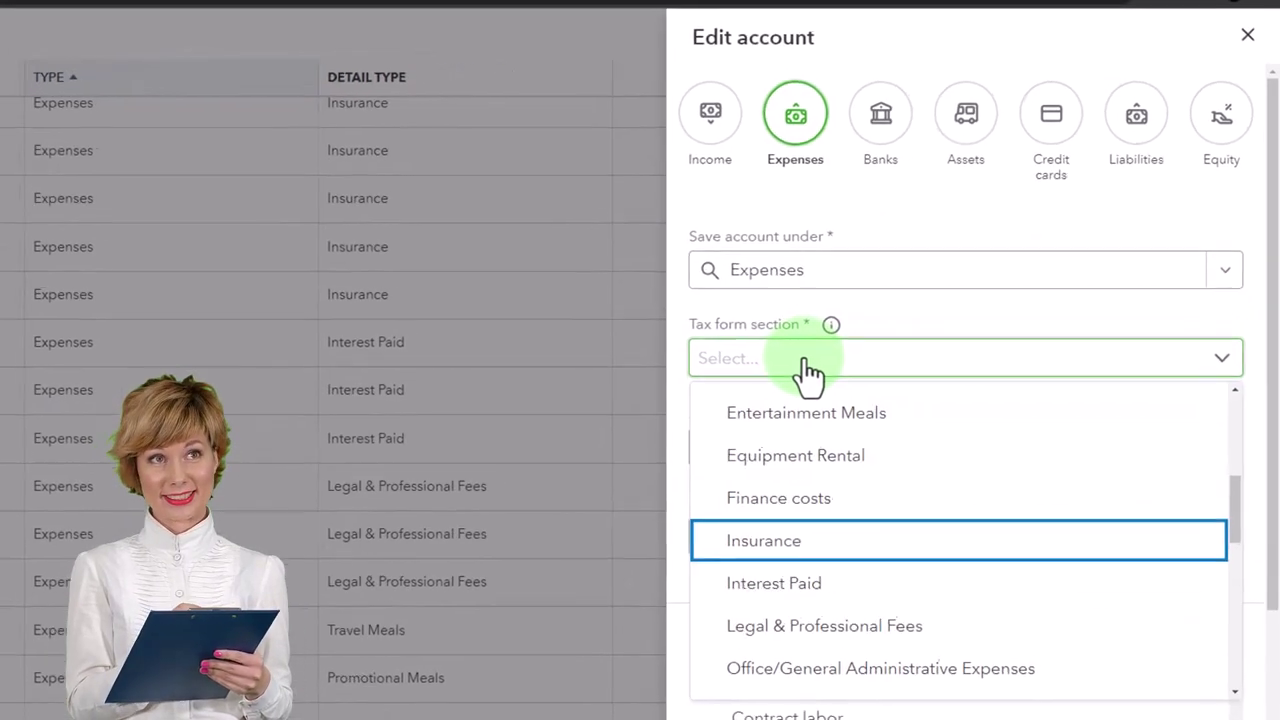
pyautogui.click(820, 606)
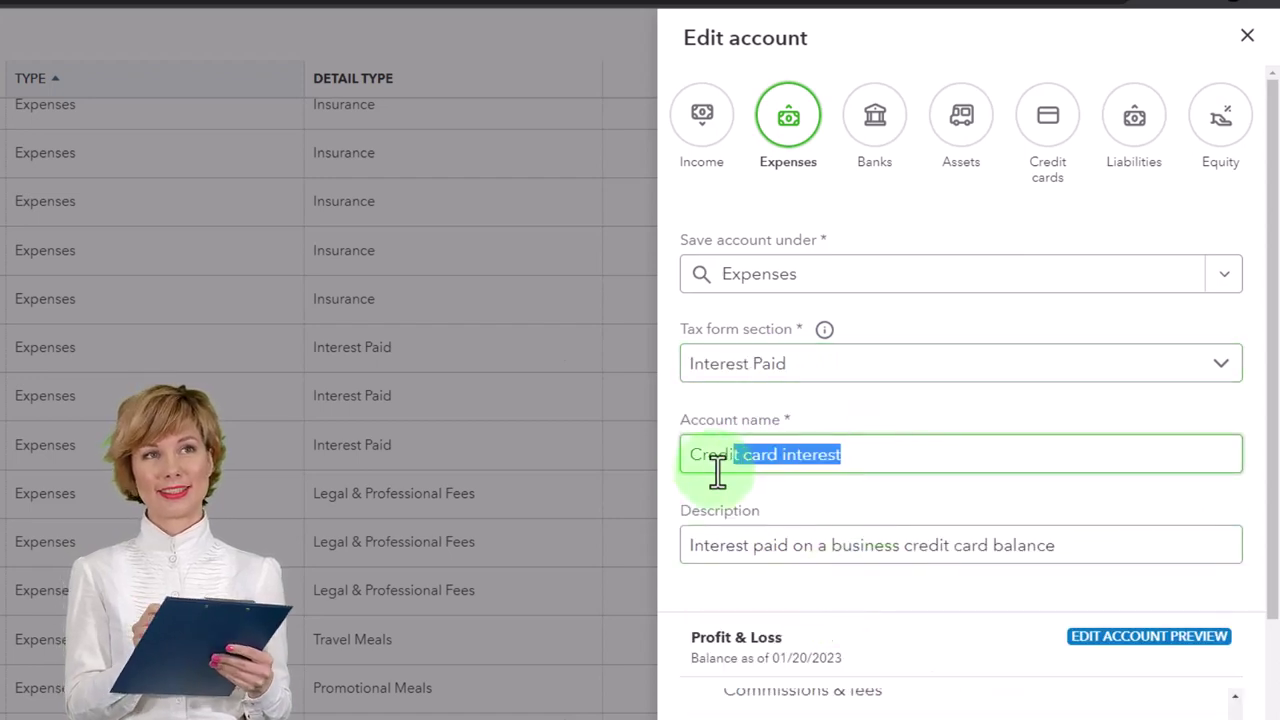
# Step: Rename the Credit card interest account as ZZZZ and save it
pyautogui.write('ZZZZ')
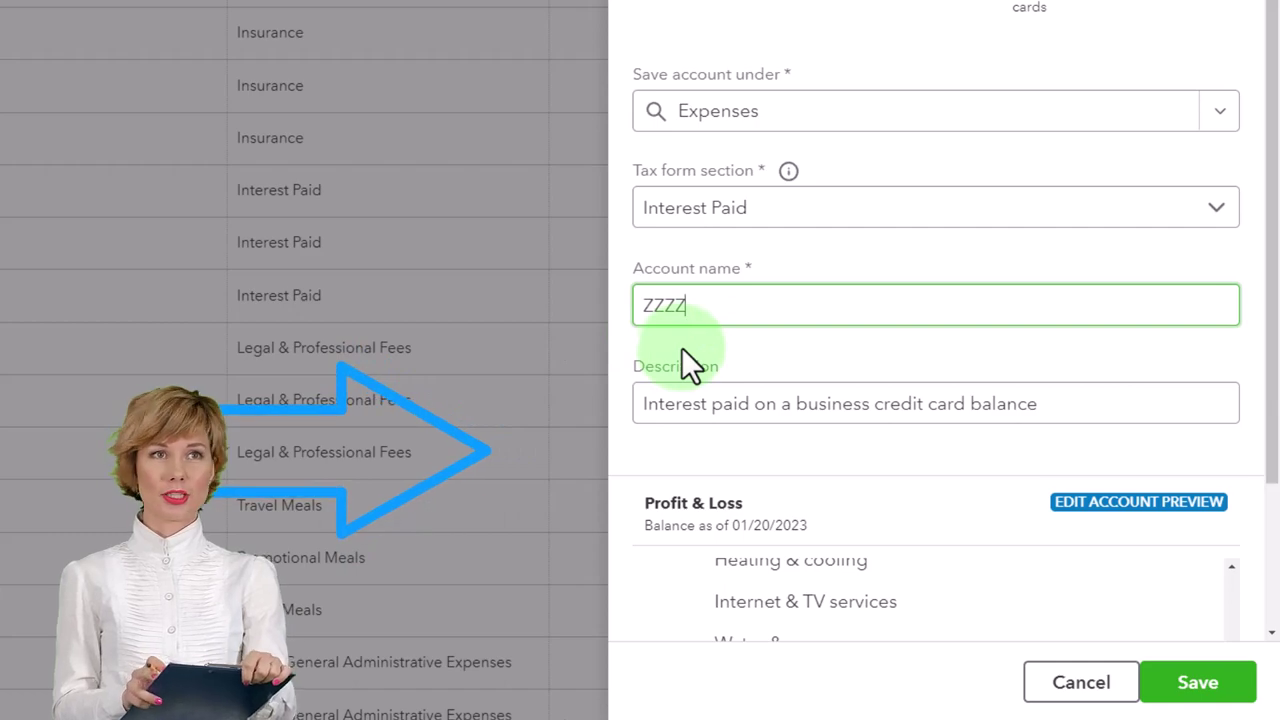
pyautogui.scroll(-1, 681, 347)
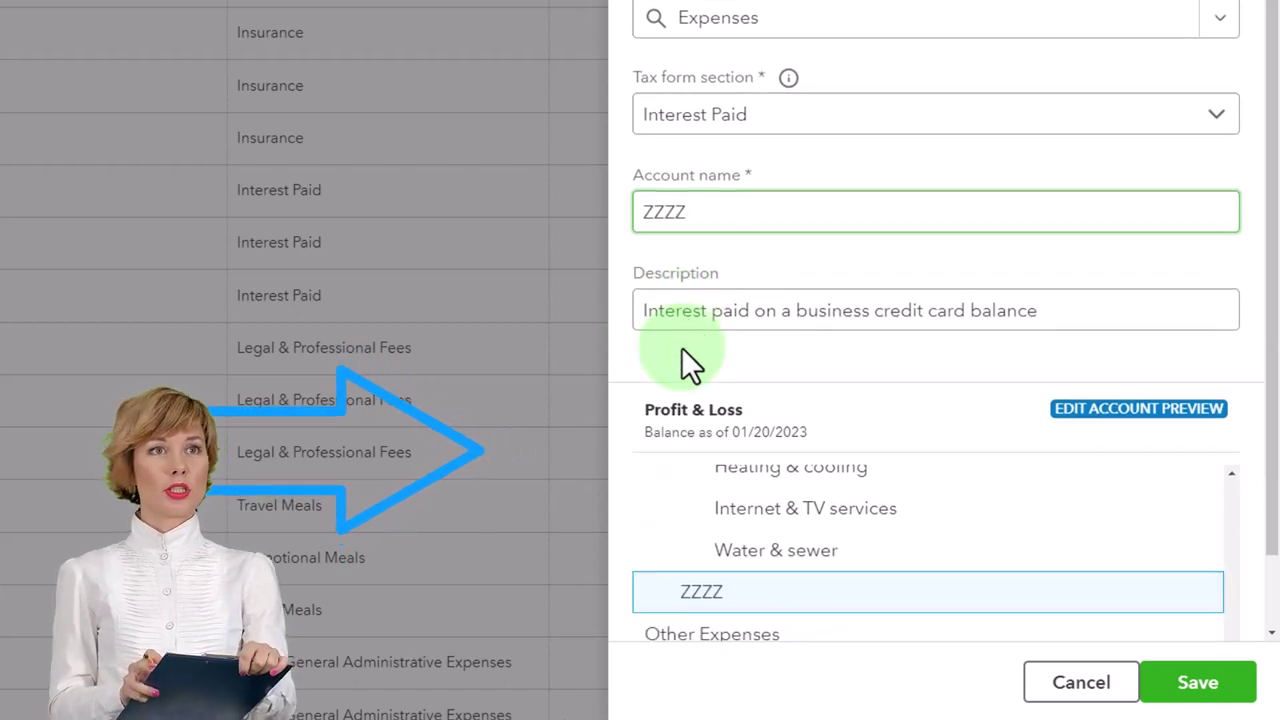
pyautogui.click(1199, 684)
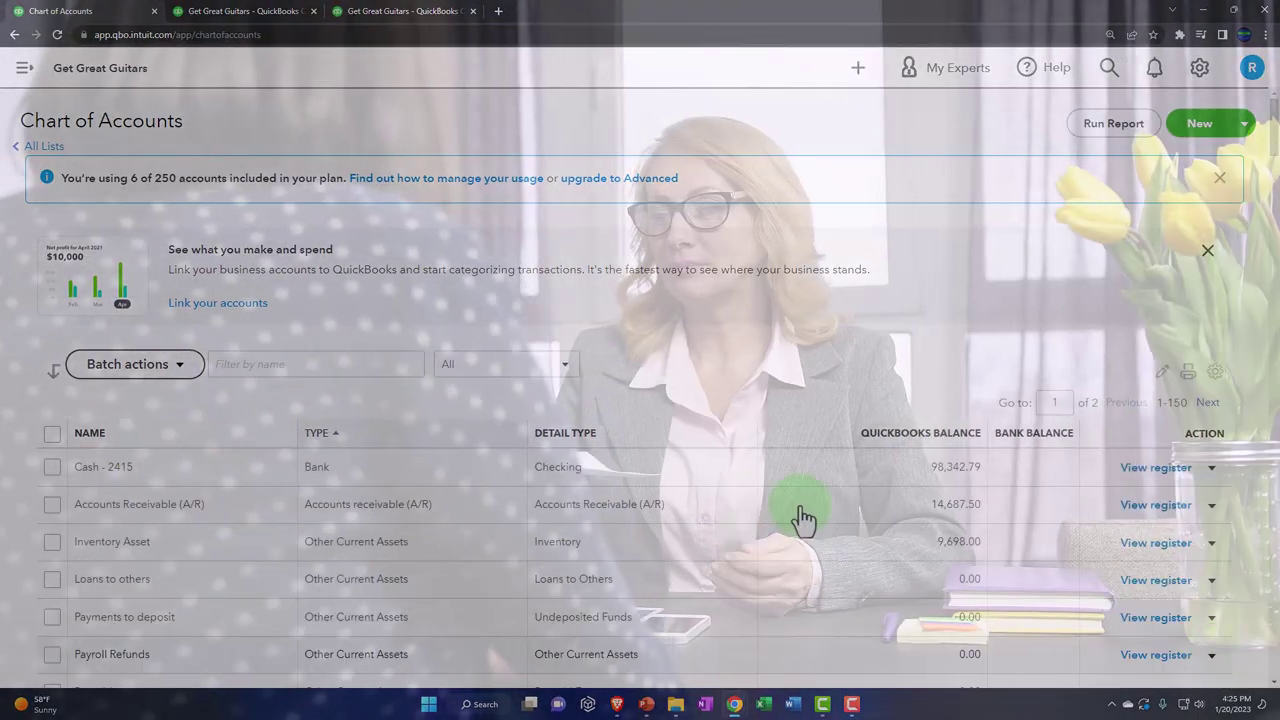
# Step: Open the Business loan interest account under Interest paid for editing
pyautogui.scroll(-4, 323, 608)
pyautogui.scroll(-12, 325, 609)
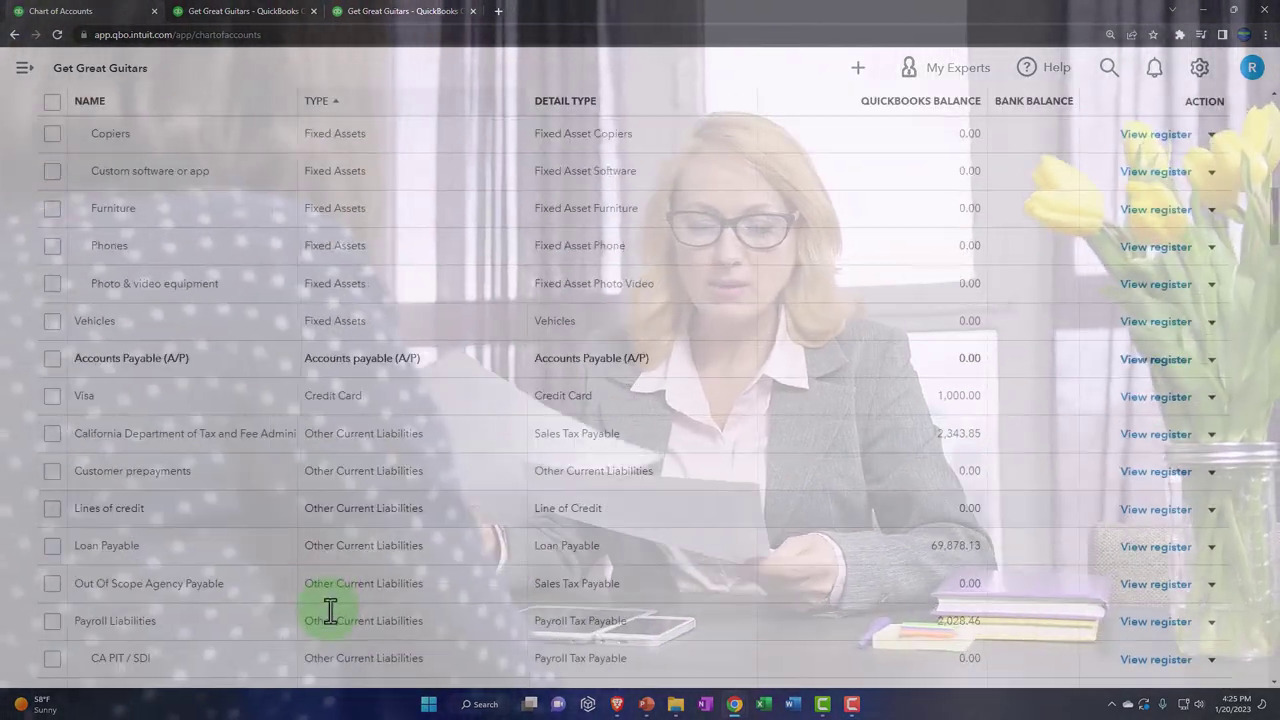
pyautogui.scroll(-15, 328, 610)
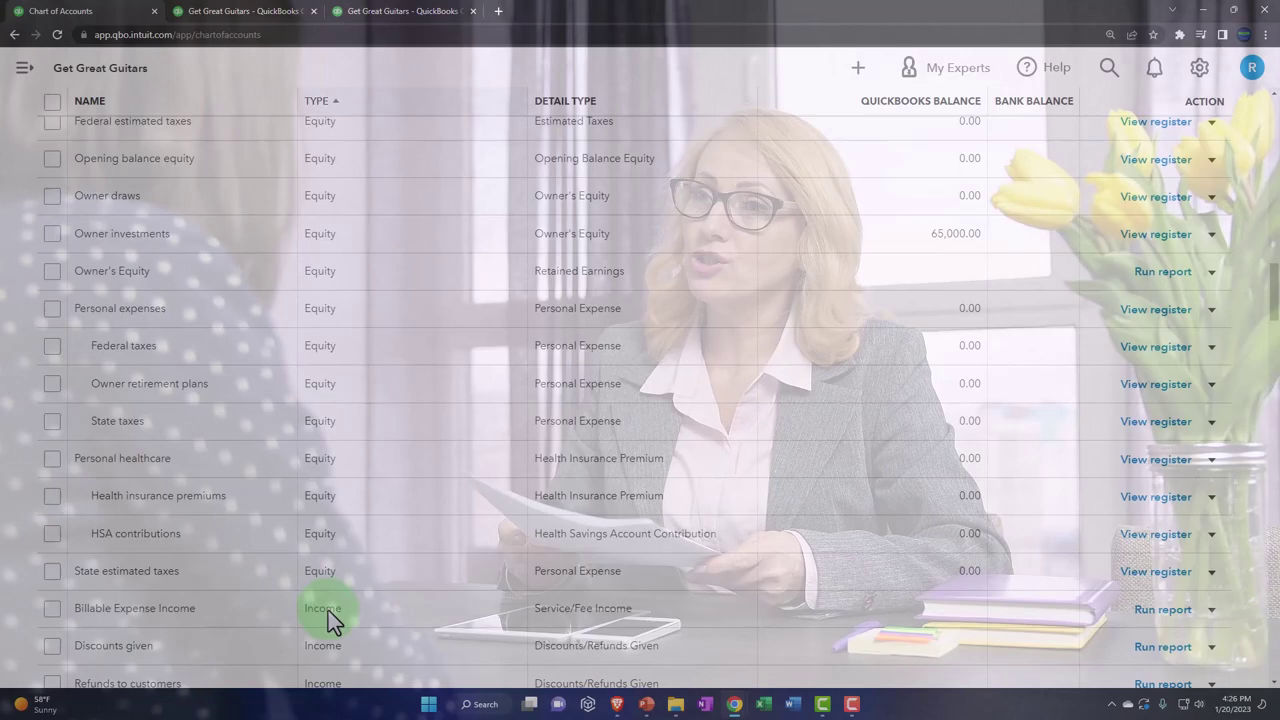
pyautogui.scroll(-12, 328, 610)
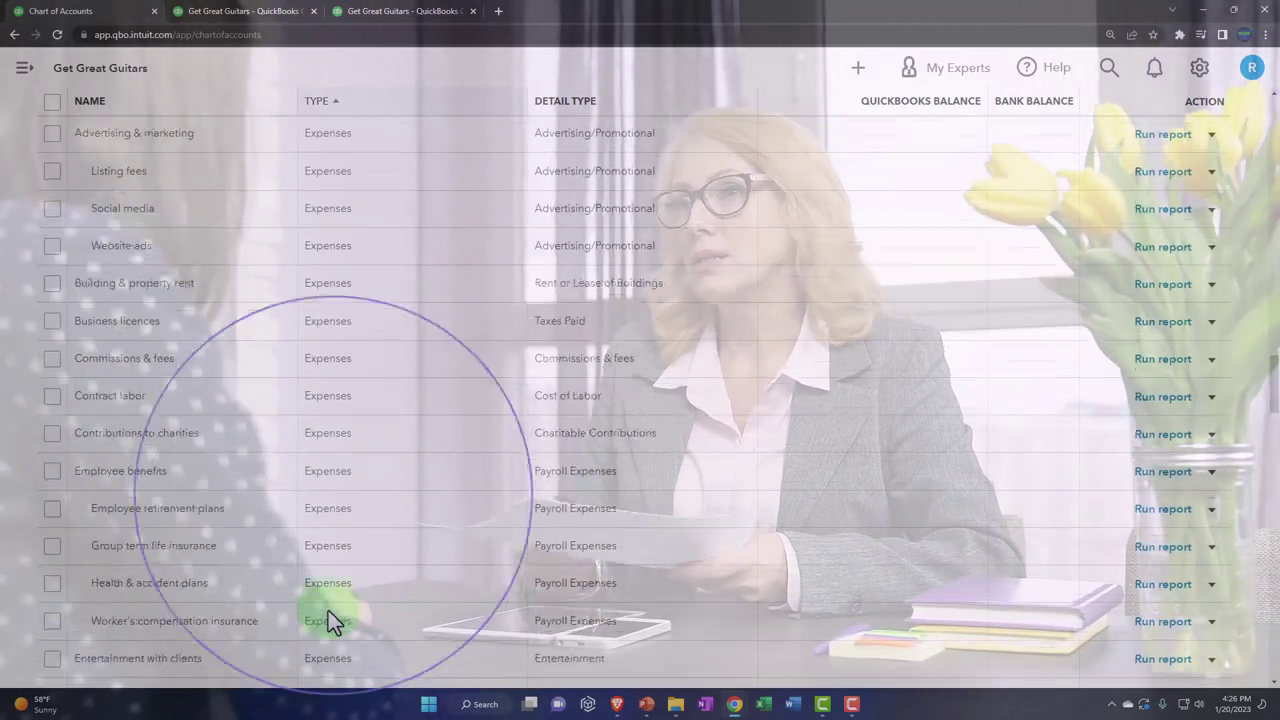
pyautogui.scroll(-5, 330, 610)
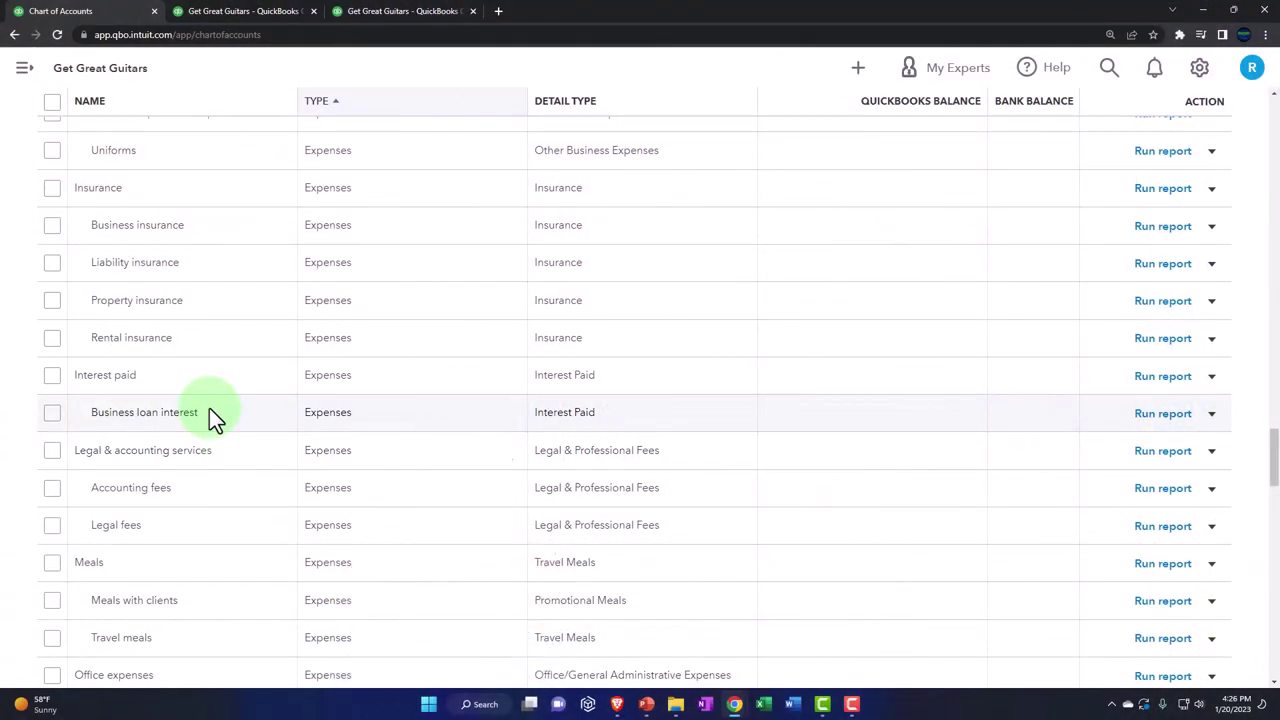
pyautogui.click(1201, 365)
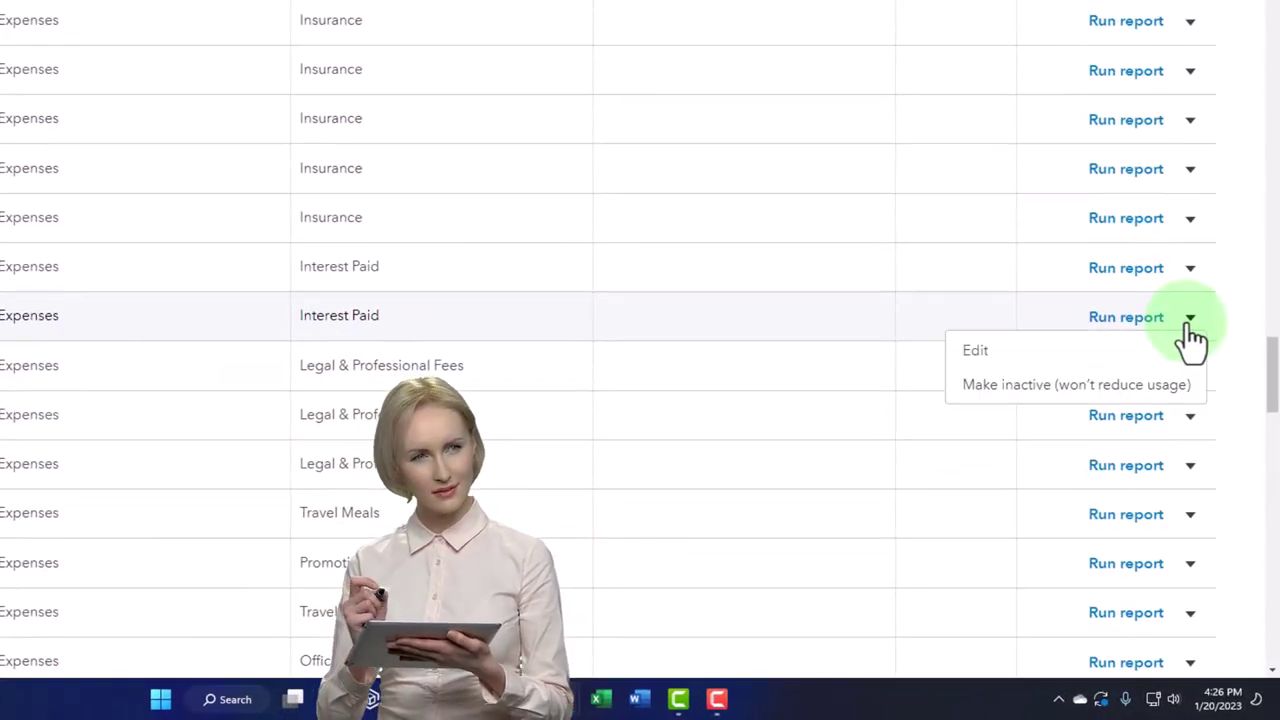
pyautogui.click(1074, 355)
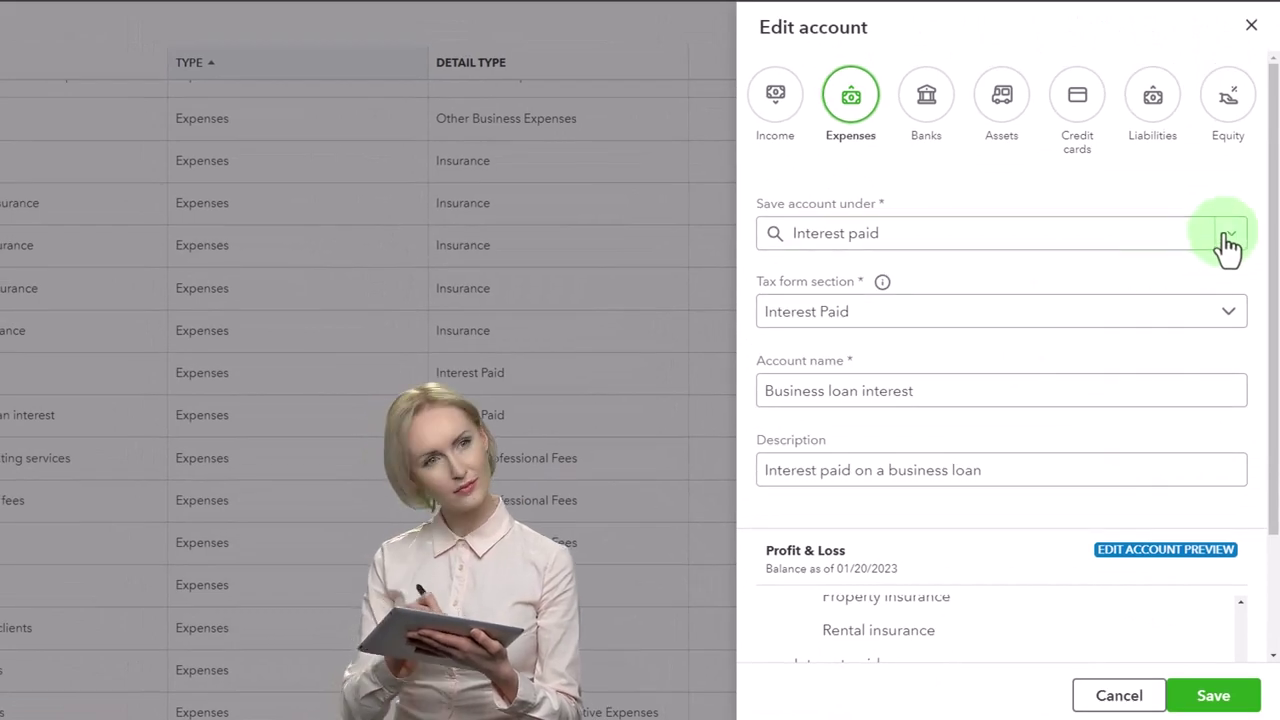
# Step: Move the Business loan interest account from Interest paid to directly under Expenses
pyautogui.click(1227, 240)
pyautogui.scroll(5, 1015, 410)
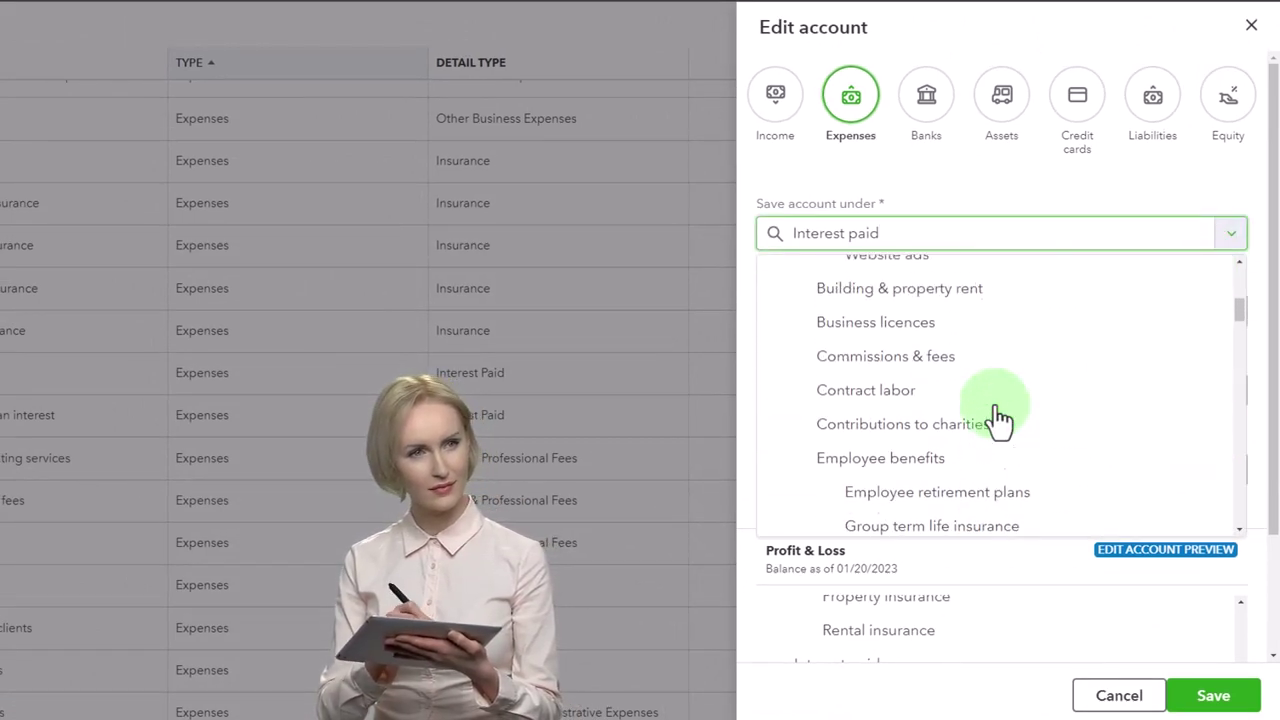
pyautogui.scroll(1, 1000, 420)
pyautogui.click(878, 362)
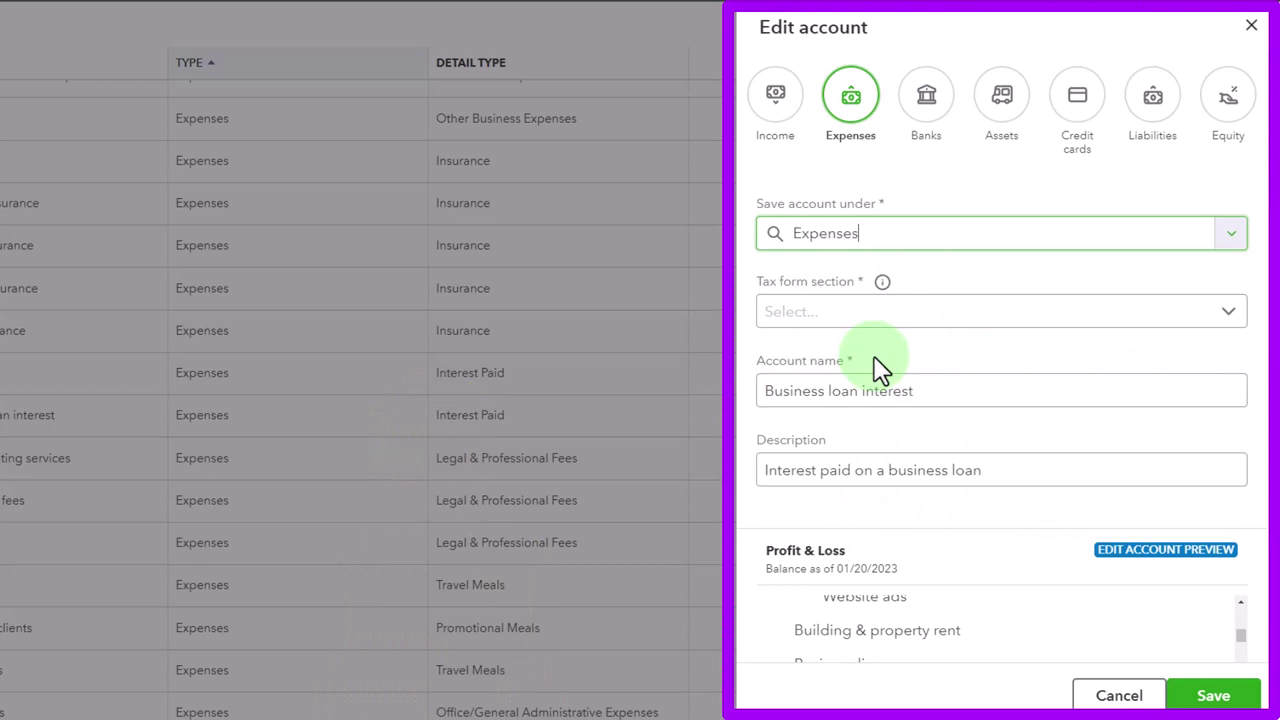
# Step: Choose Interest Paid as the Business loan interest account's tax form section
pyautogui.click(914, 318)
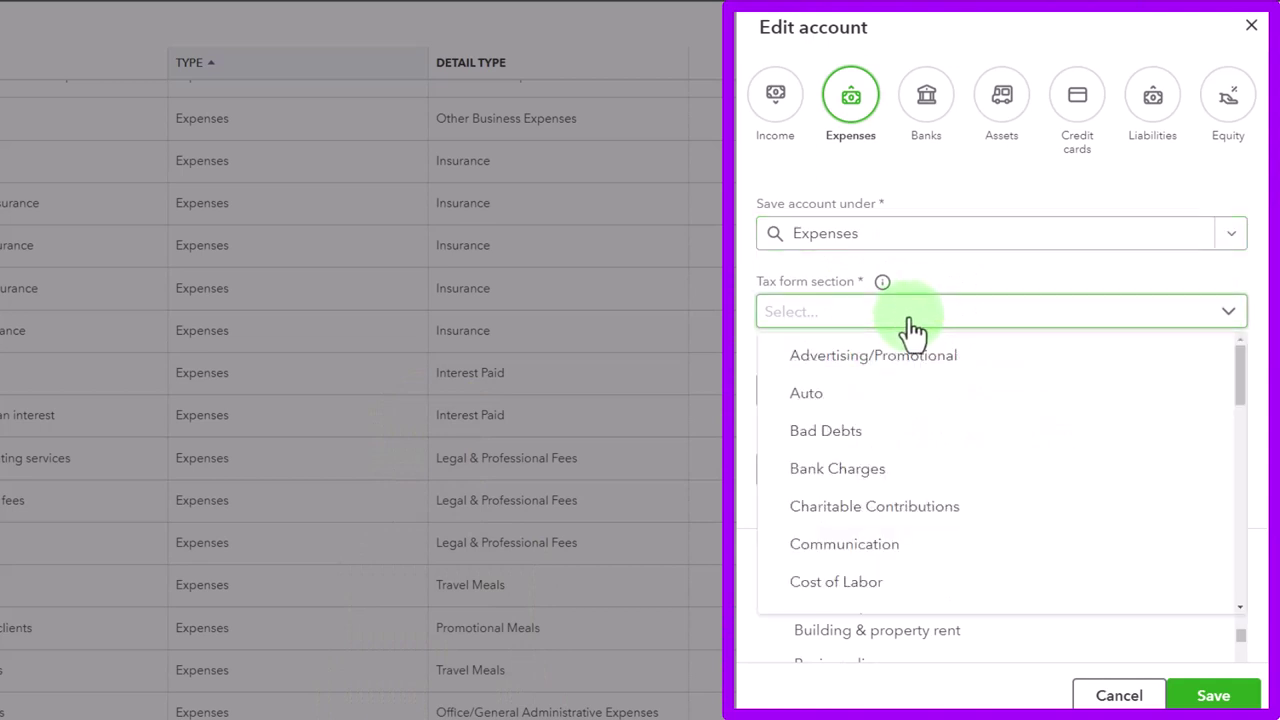
pyautogui.click(912, 325)
pyautogui.click(908, 329)
pyautogui.scroll(-3, 908, 457)
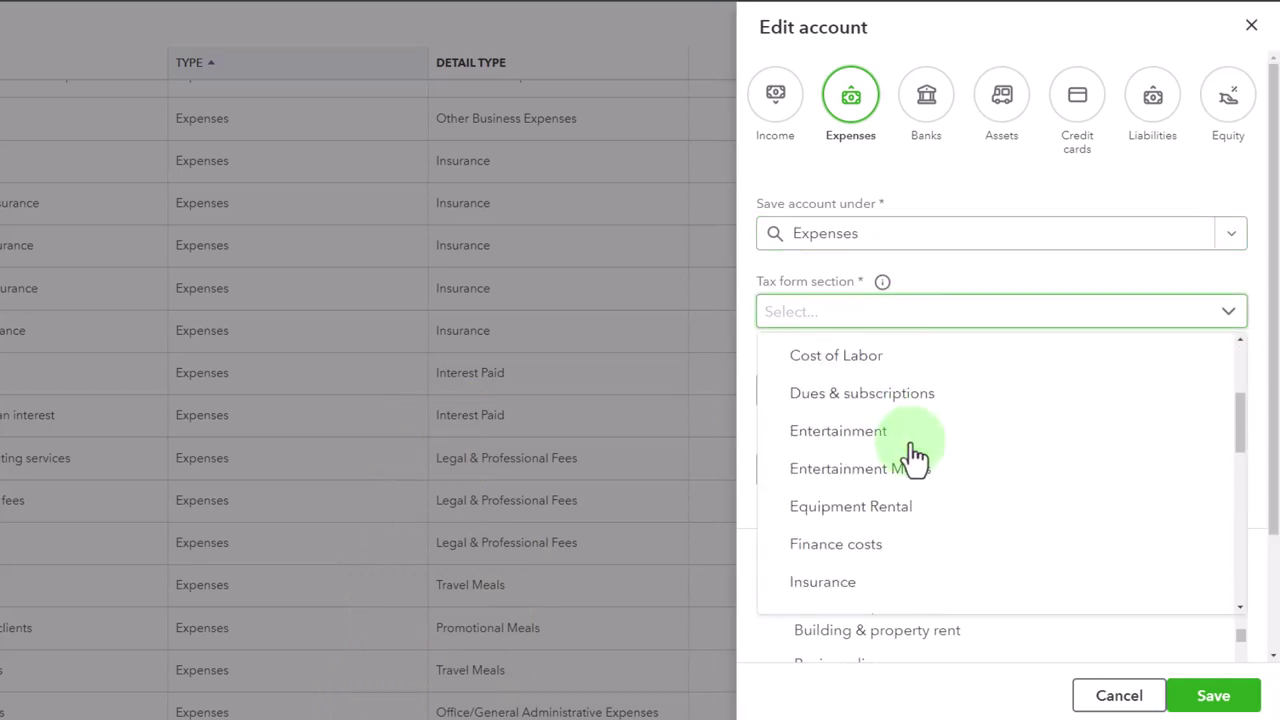
pyautogui.scroll(-2, 912, 458)
pyautogui.click(886, 470)
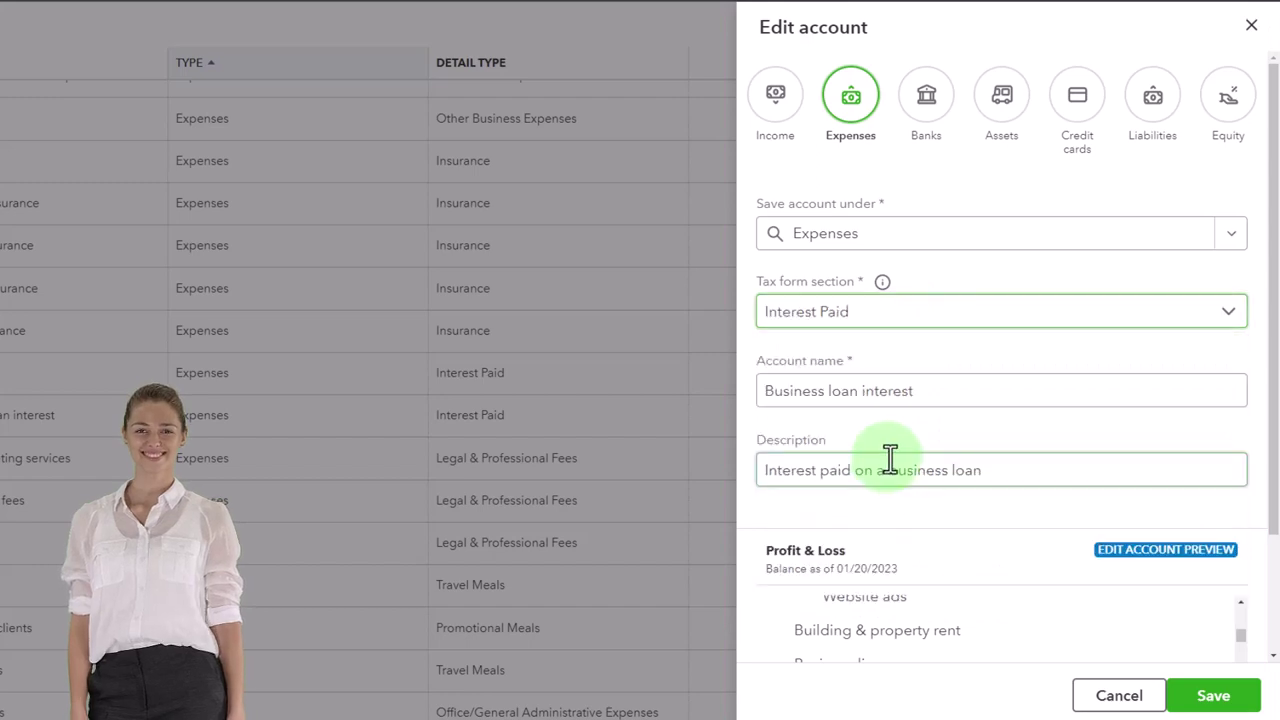
# Step: Rename the Business loan interest account as ZZZZZ and save it
pyautogui.click(865, 393)
pyautogui.write('ZZXZ')
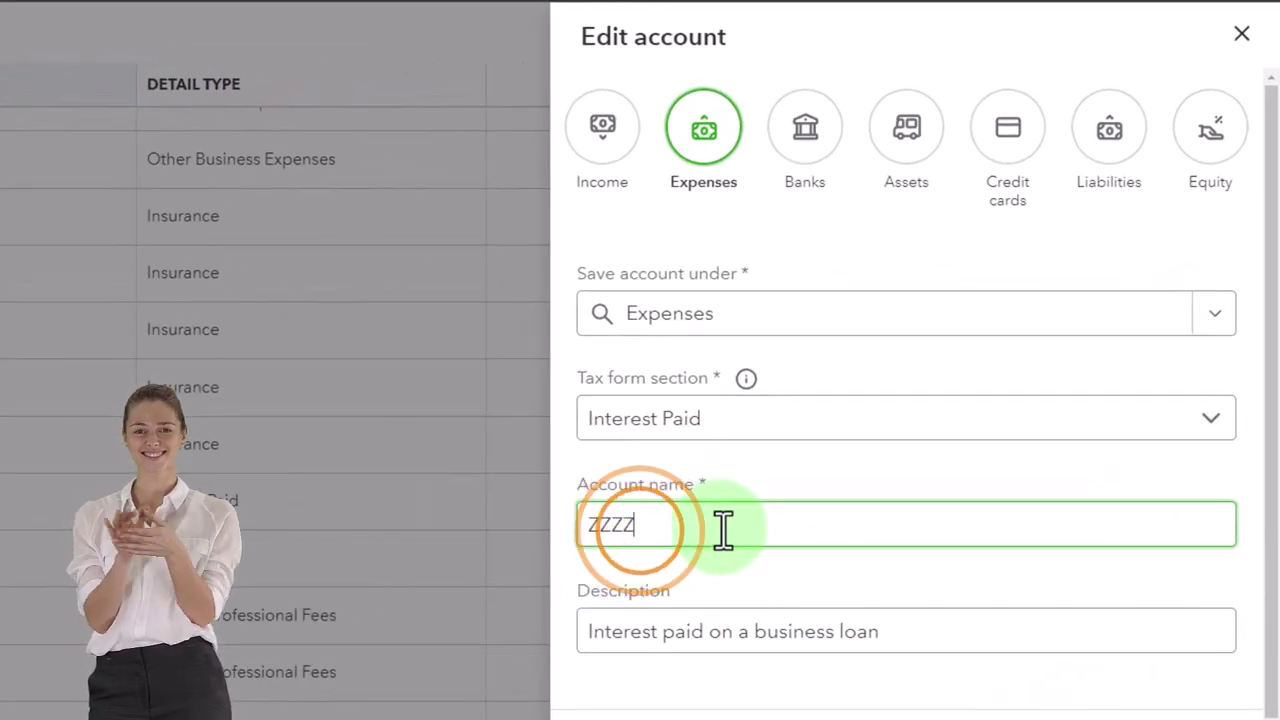
pyautogui.scroll(-2, 843, 660)
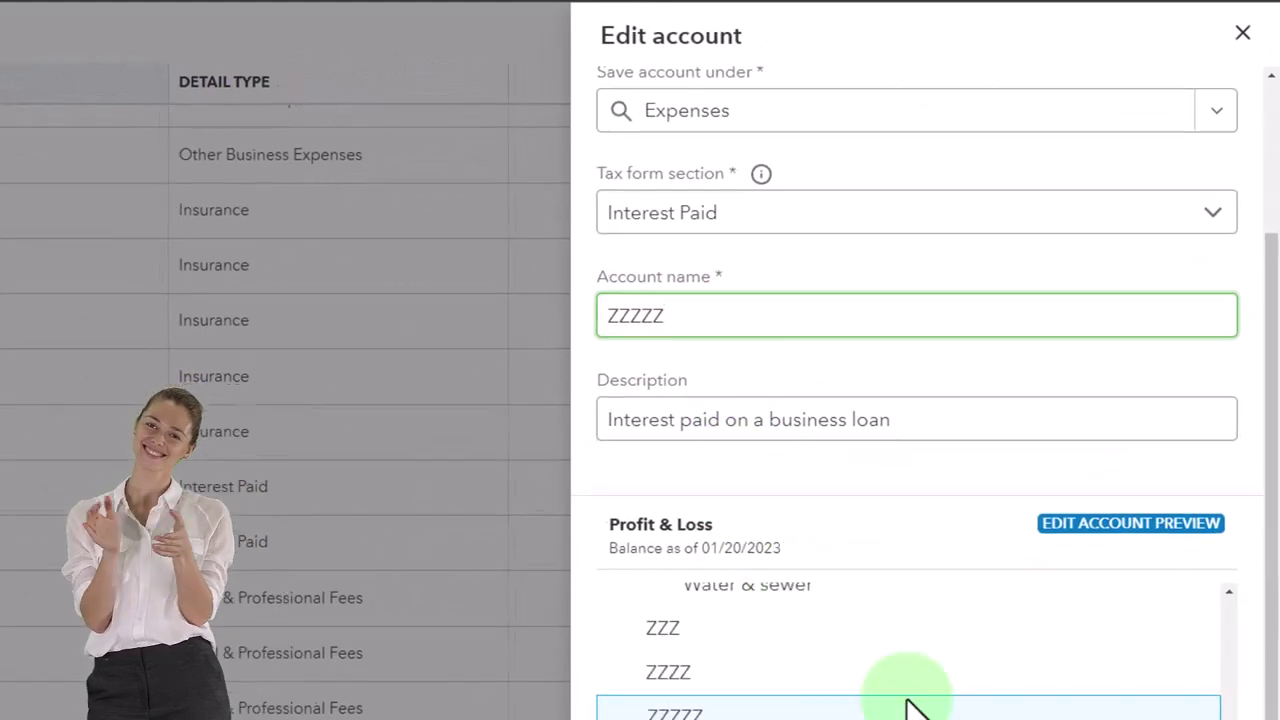
pyautogui.click(1206, 697)
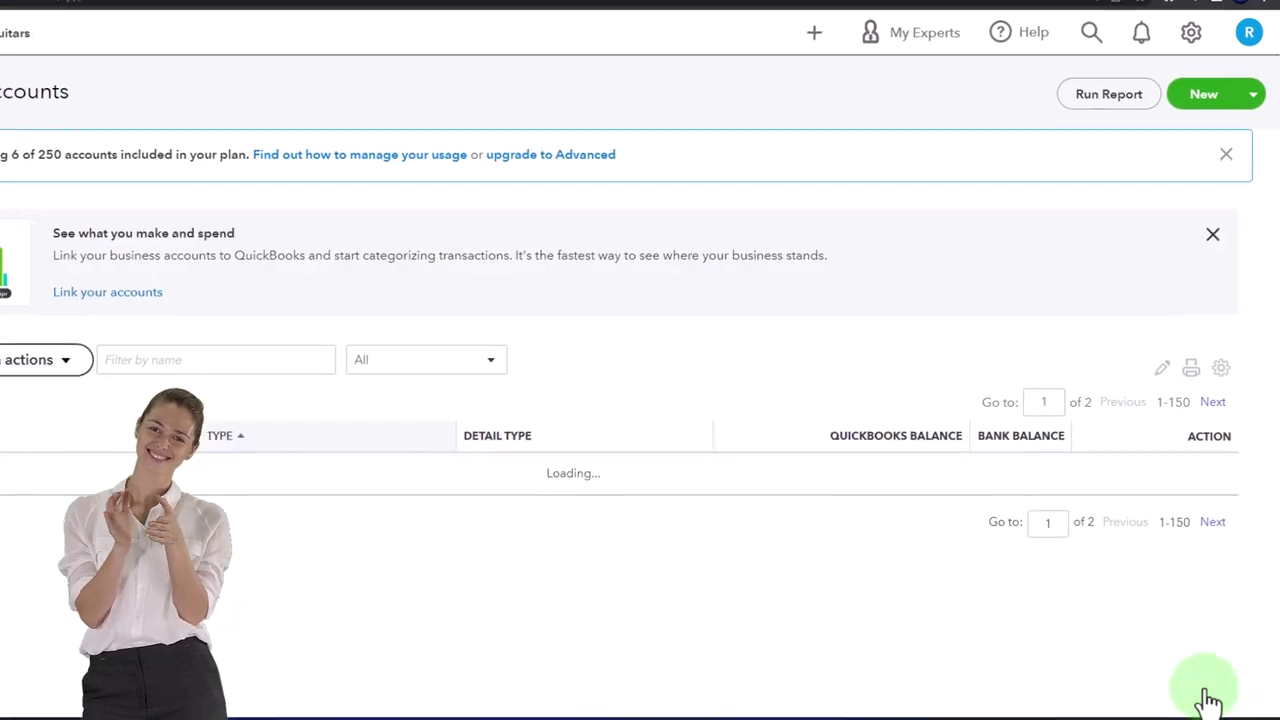
# Step: Make the ZZZ expense account inactive in the Chart of Accounts
pyautogui.scroll(-15, 381, 516)
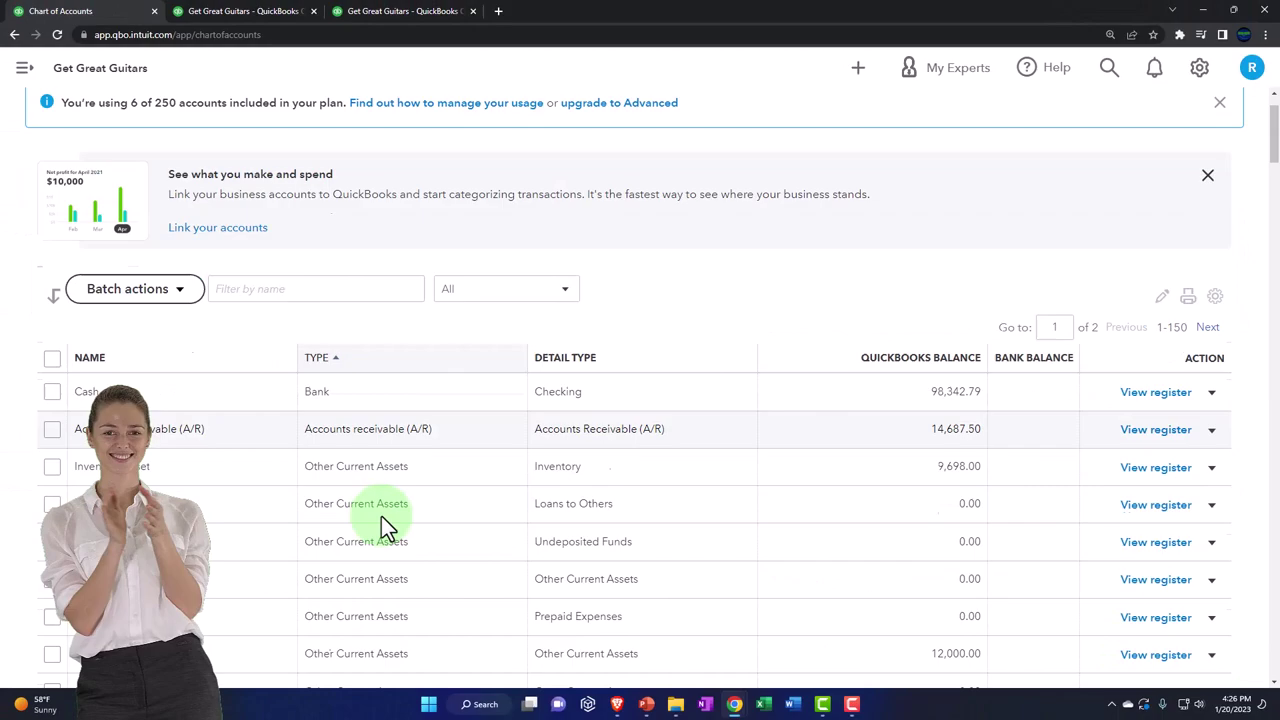
pyautogui.scroll(-20, 386, 521)
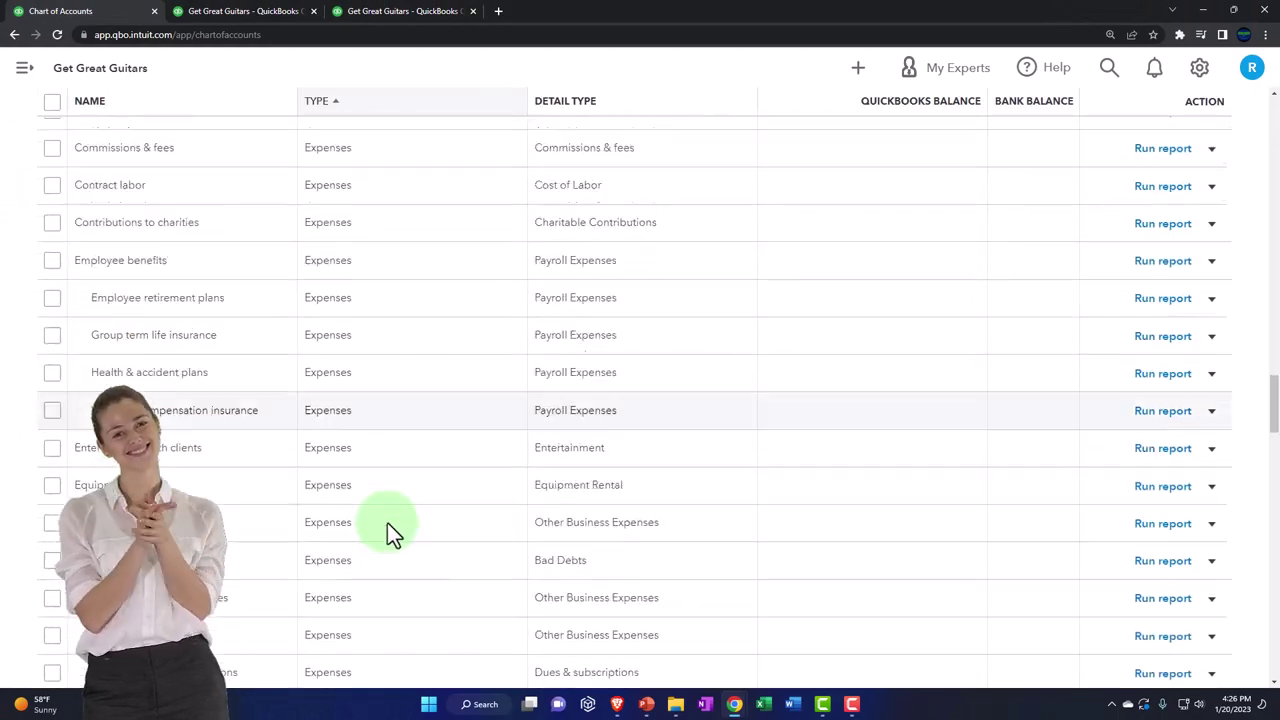
pyautogui.scroll(-10, 389, 530)
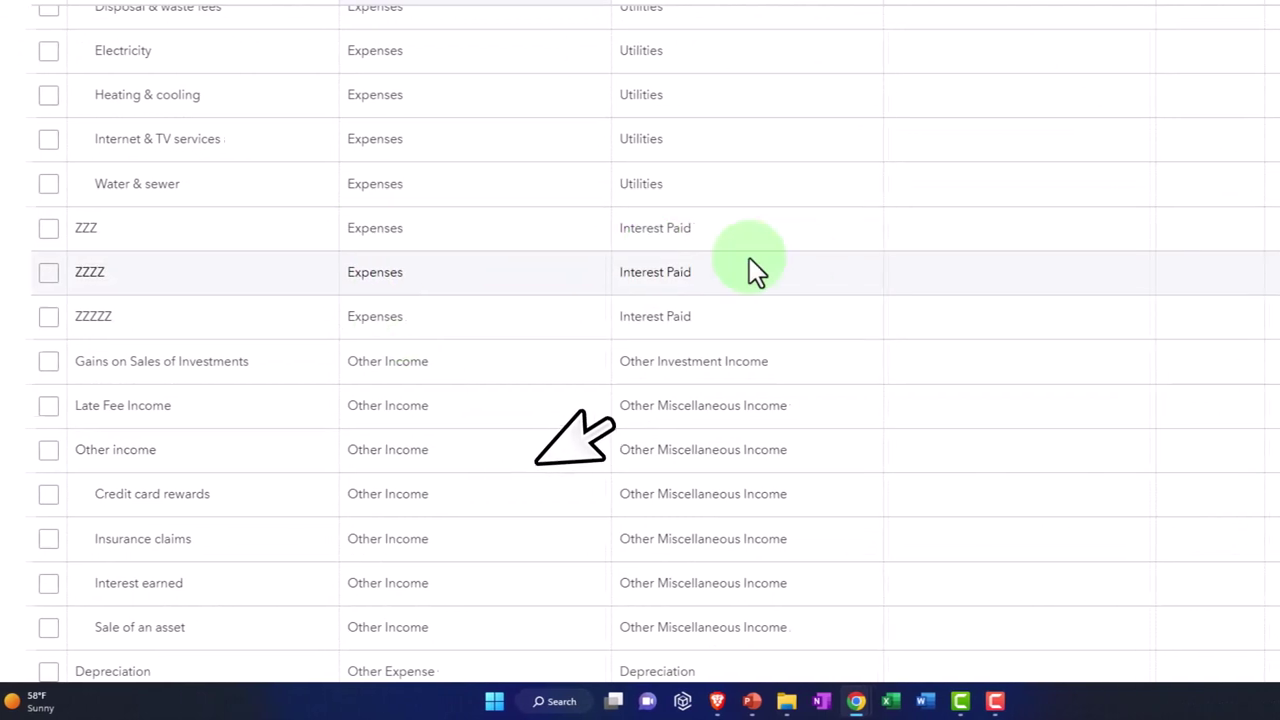
pyautogui.click(1199, 232)
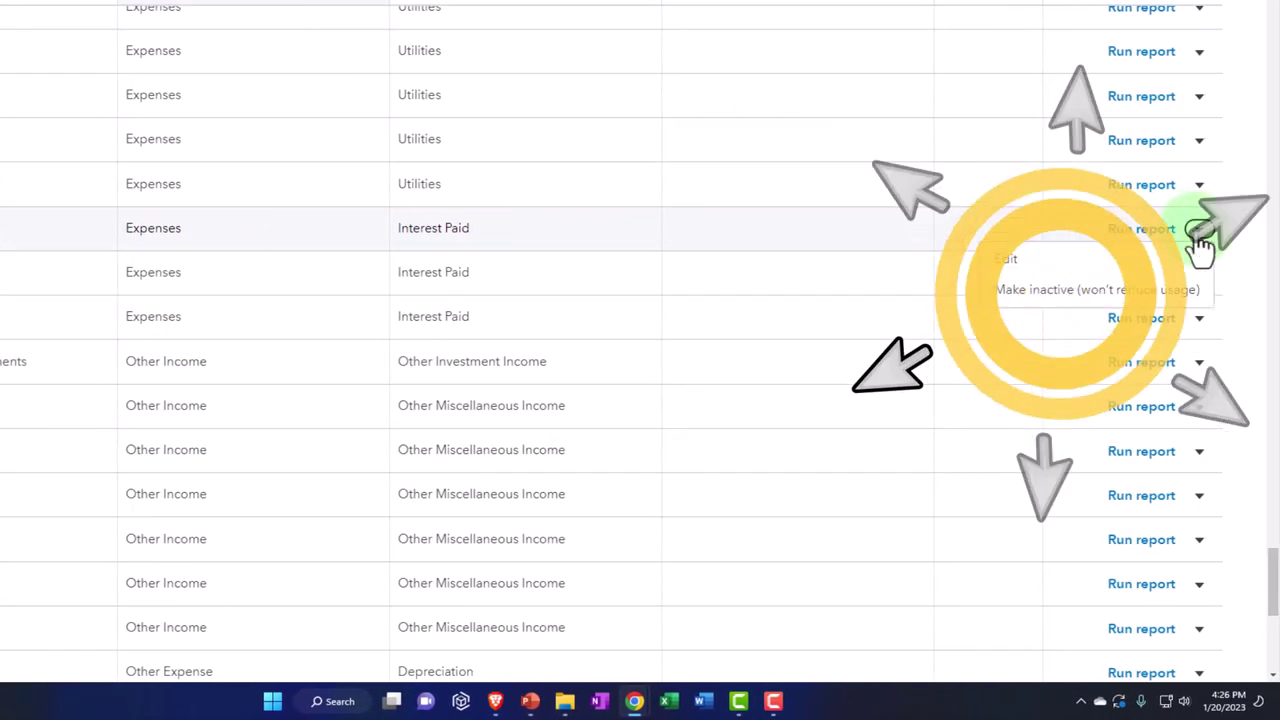
pyautogui.click(1168, 290)
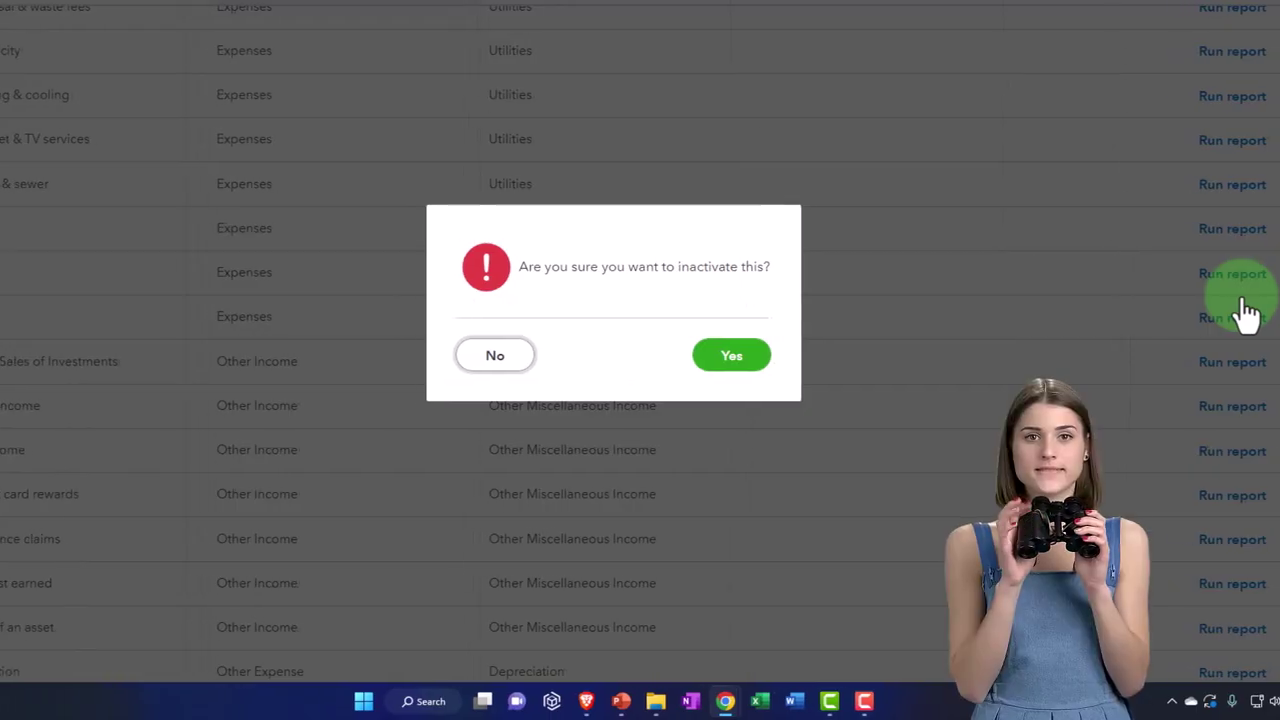
pyautogui.click(648, 358)
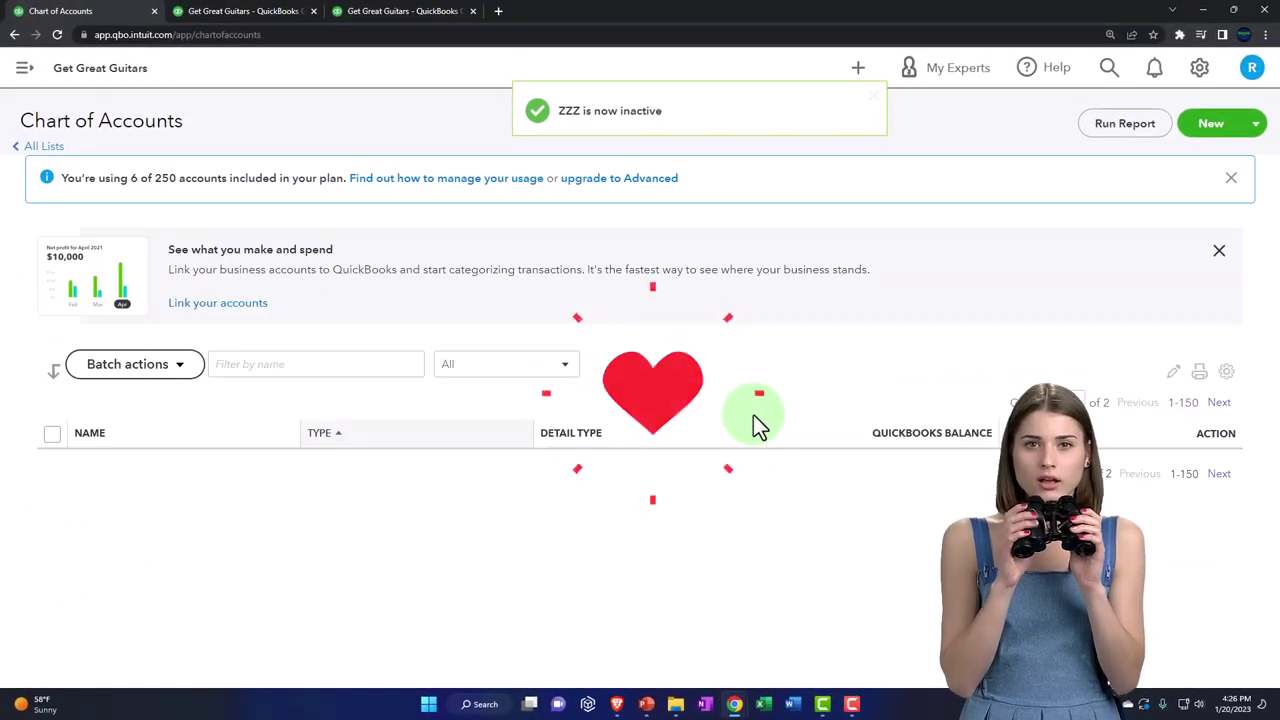
# Step: Make the ZZZZ expense account inactive in the Chart of Accounts
pyautogui.scroll(-20, 762, 472)
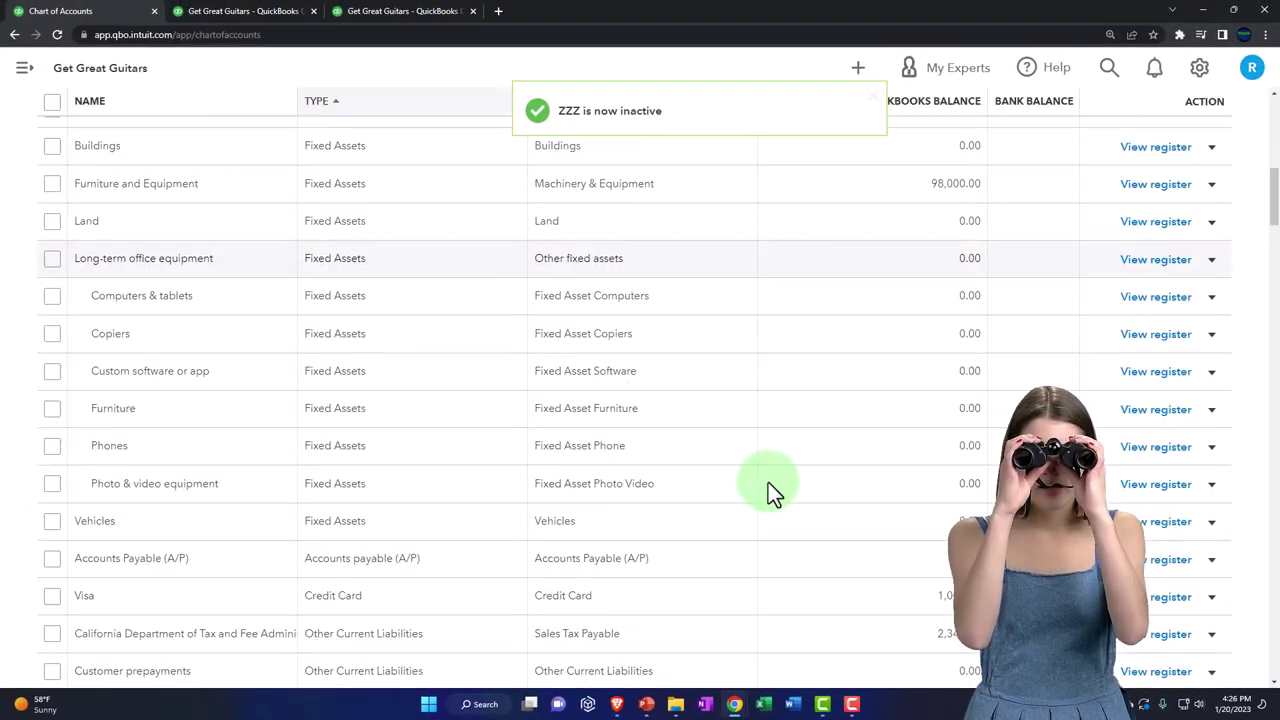
pyautogui.scroll(-20, 764, 490)
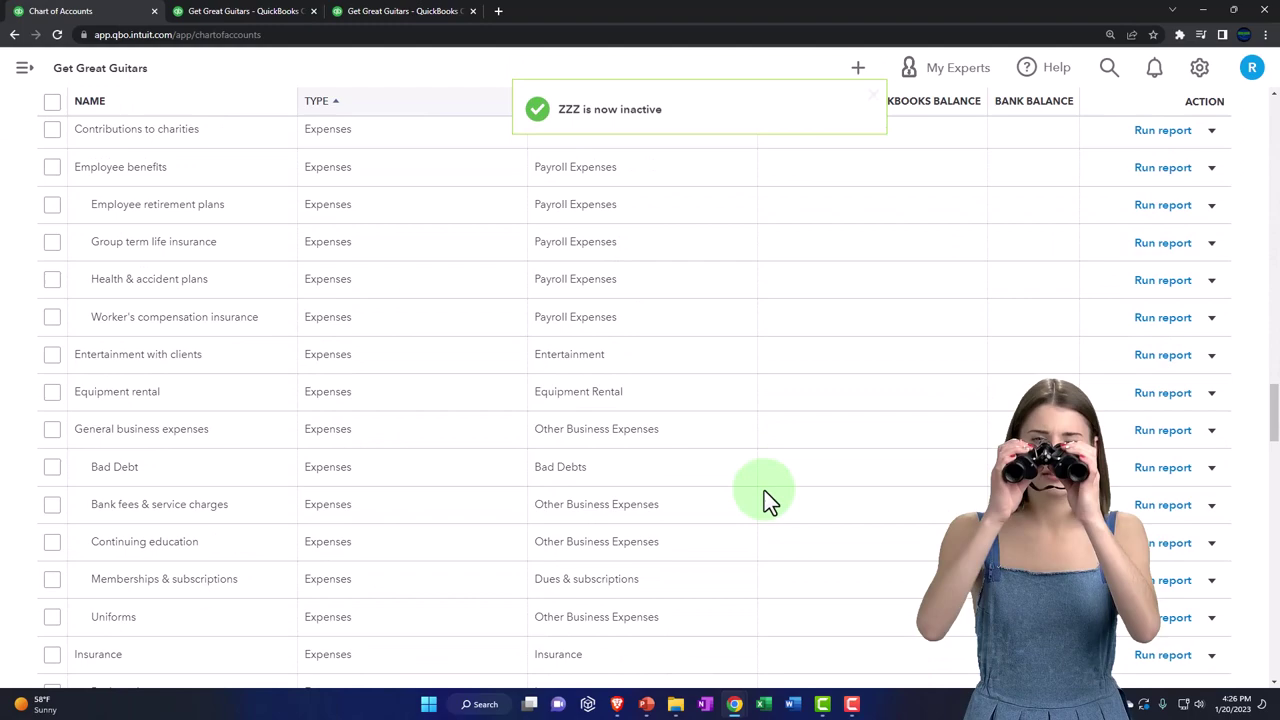
pyautogui.scroll(-15, 764, 491)
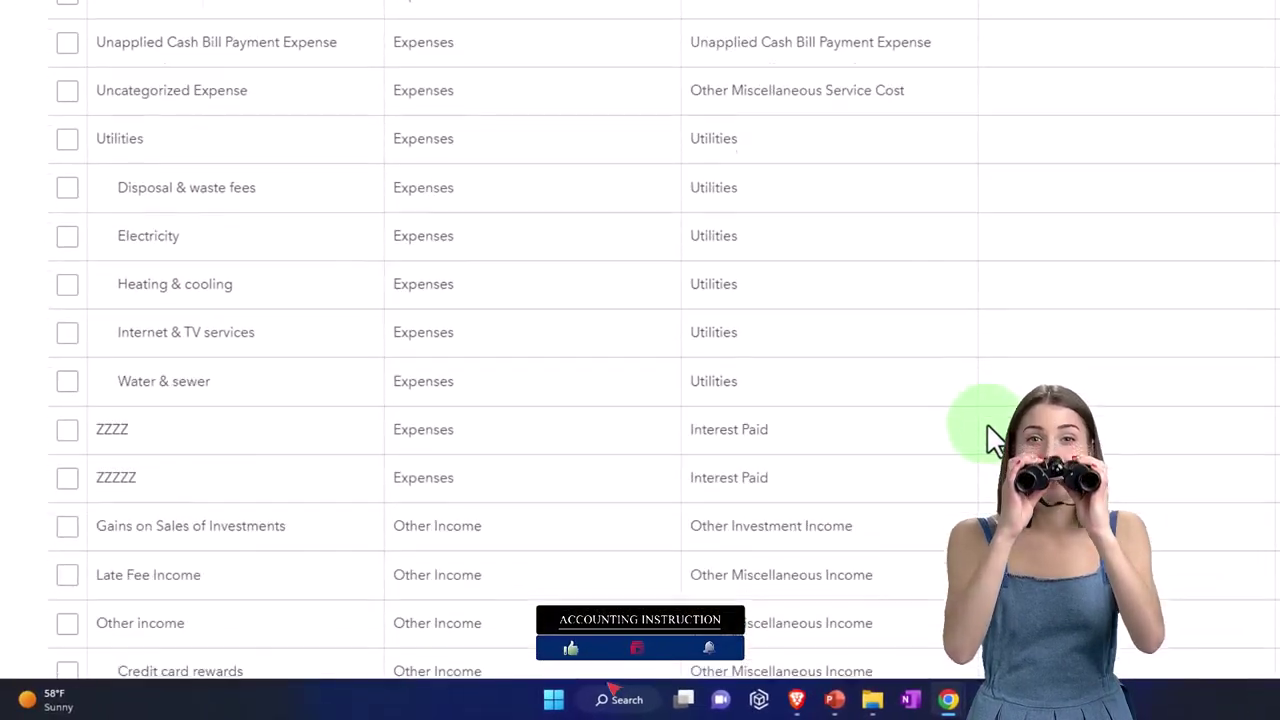
pyautogui.scroll(-1, 986, 430)
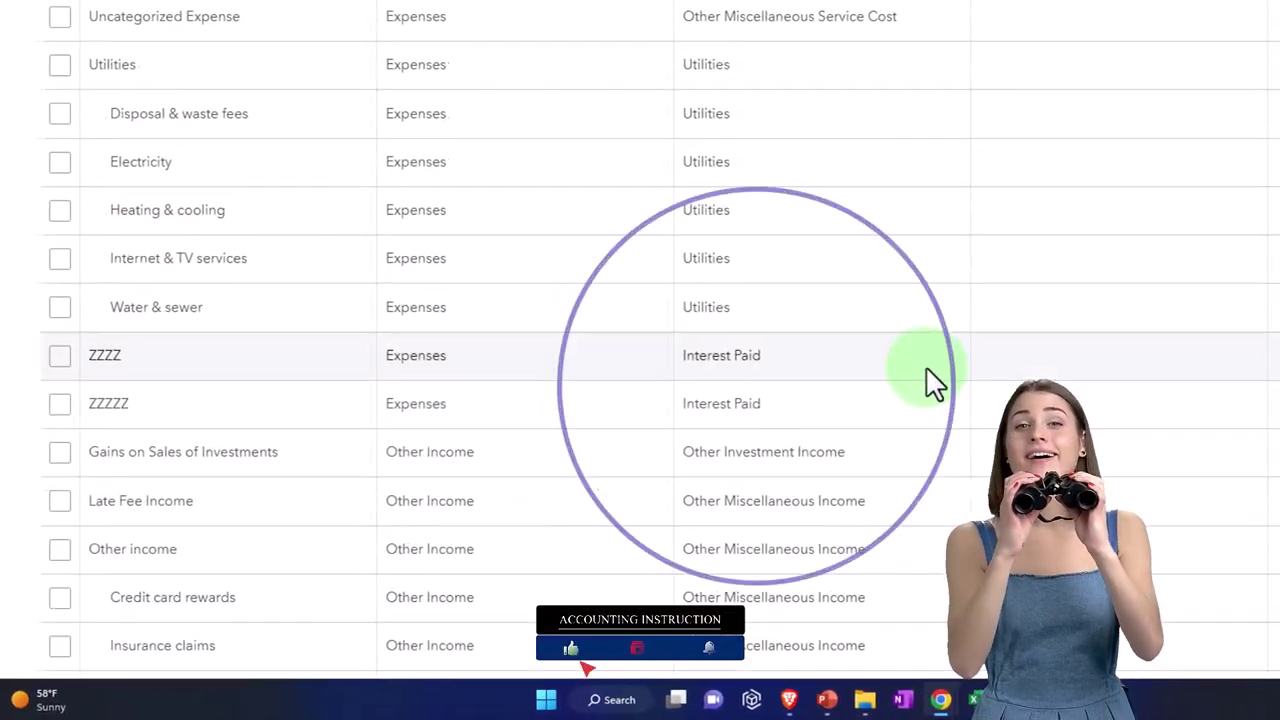
pyautogui.click(1191, 356)
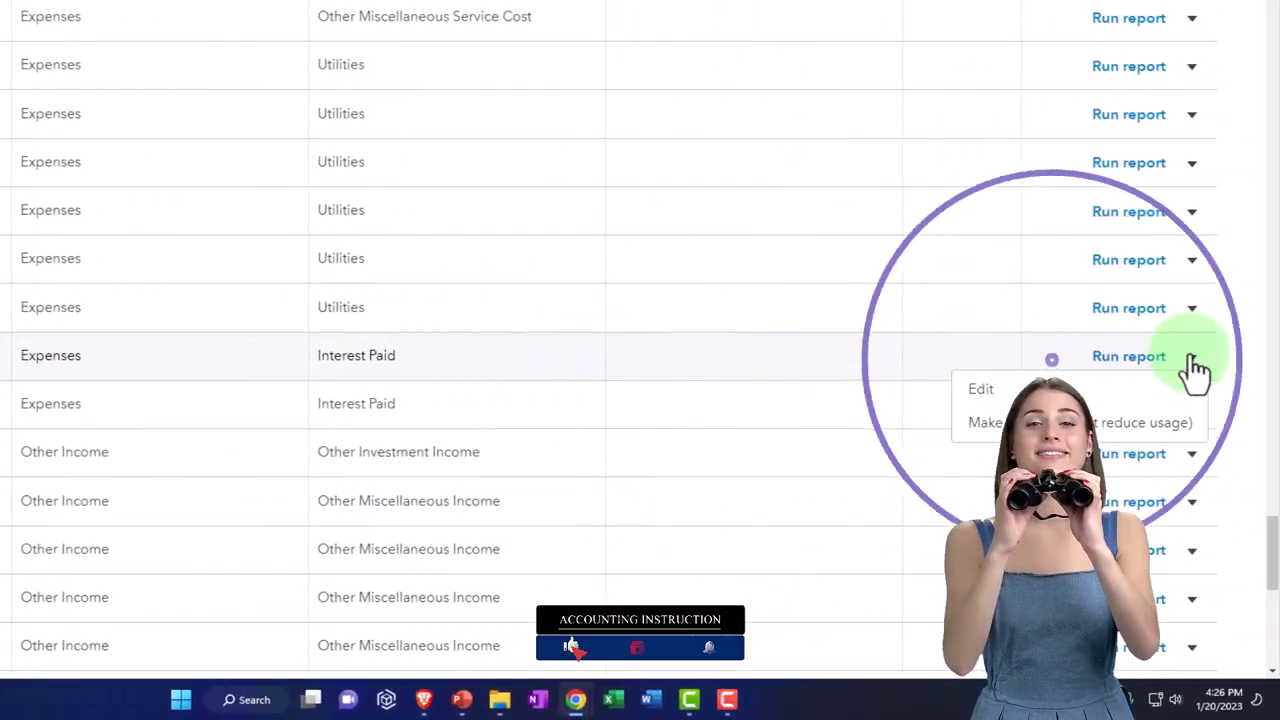
pyautogui.click(1120, 430)
pyautogui.click(594, 329)
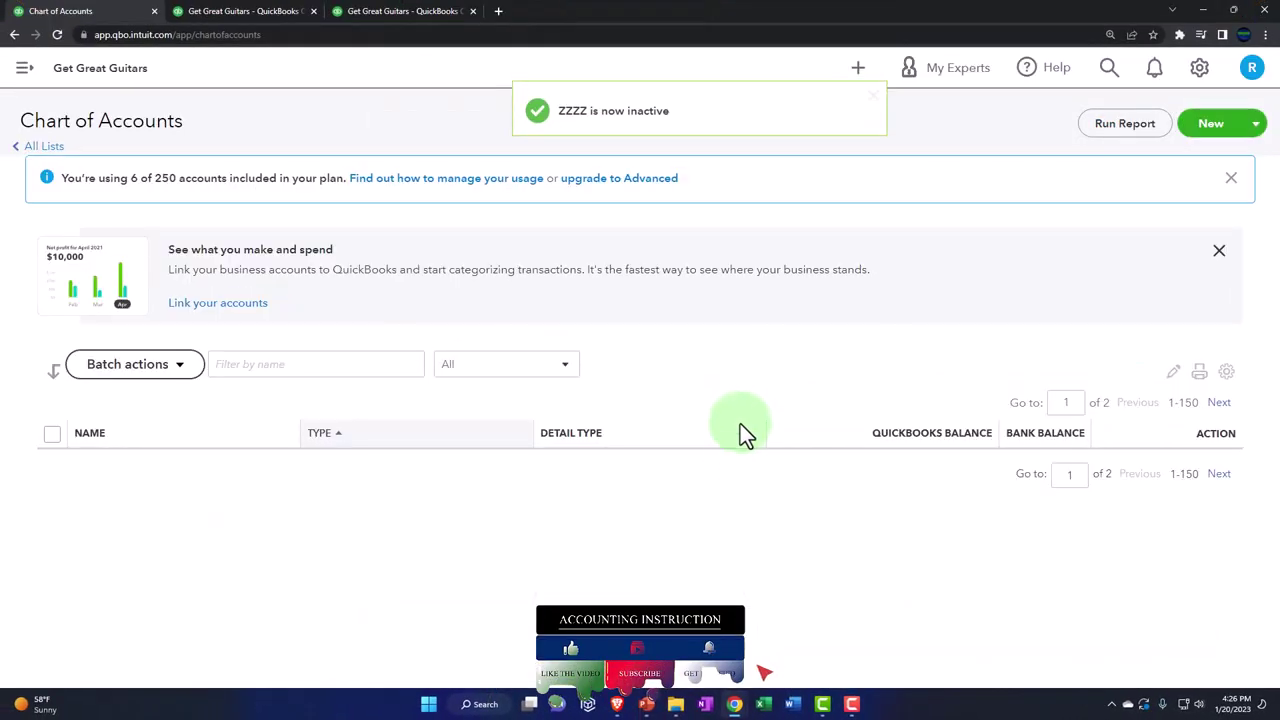
# Step: Make the ZZZZZ expense account inactive in the Chart of Accounts
pyautogui.scroll(-20, 759, 450)
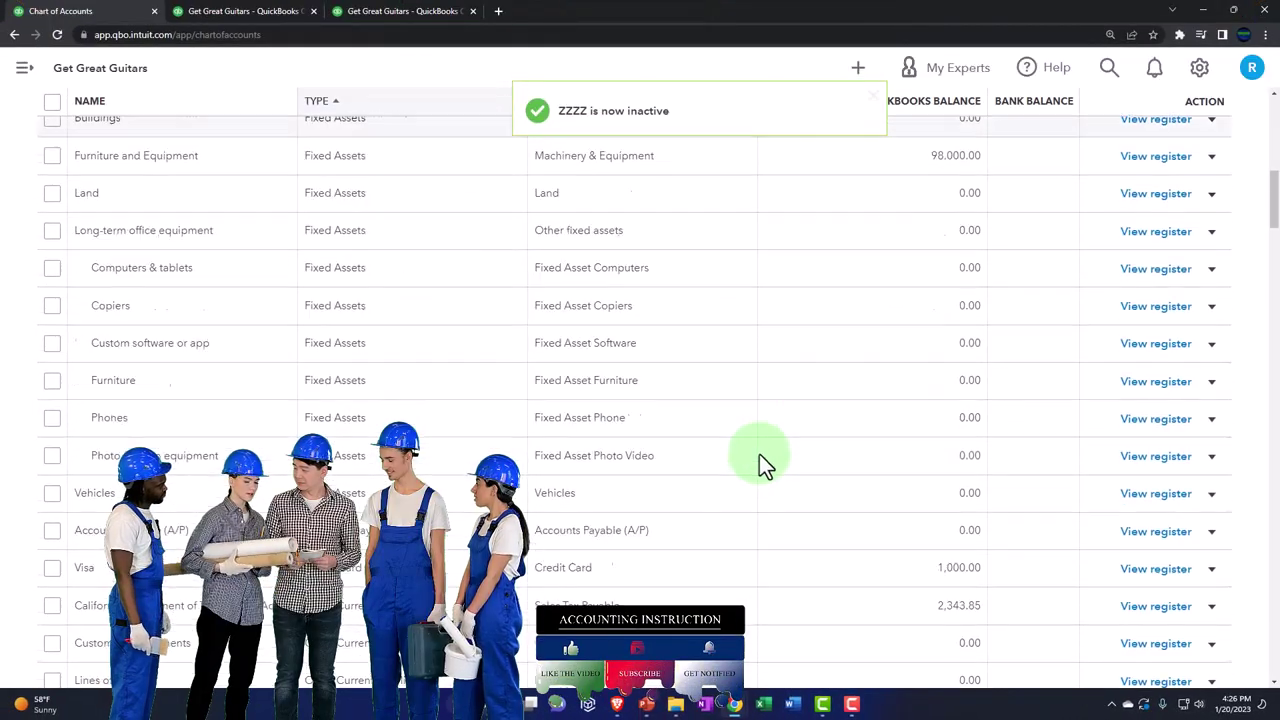
pyautogui.scroll(-15, 763, 458)
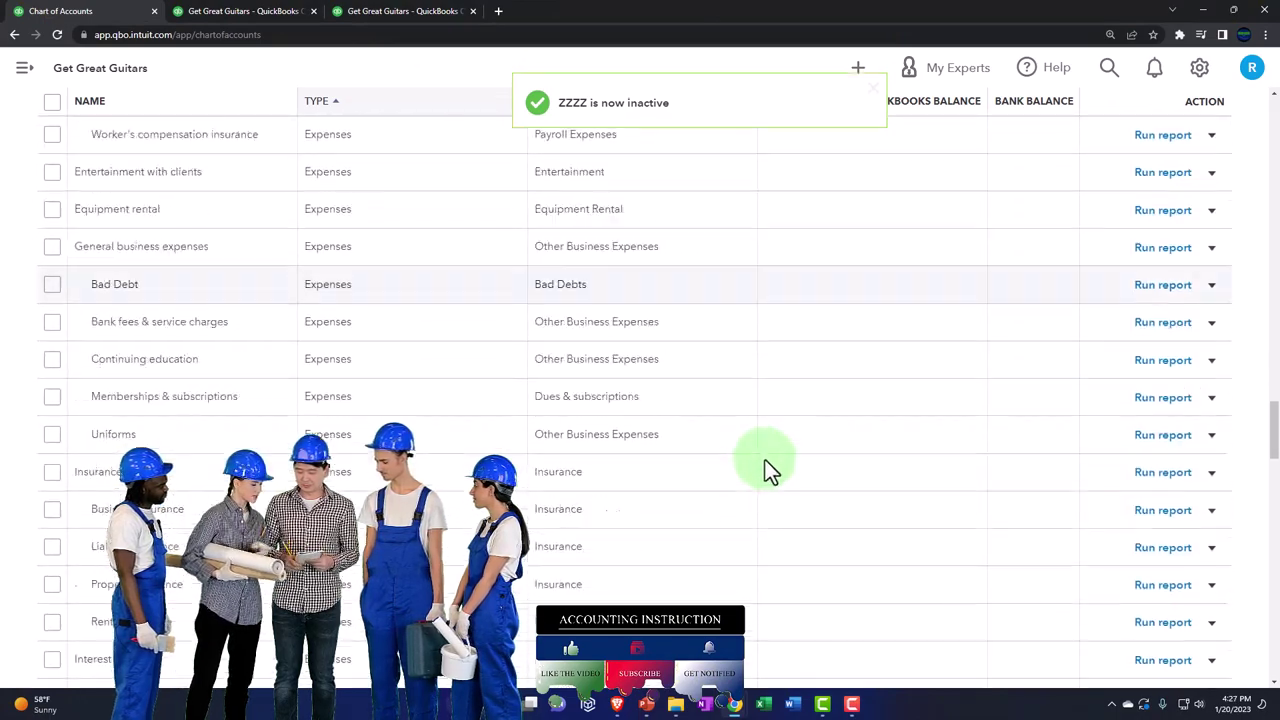
pyautogui.scroll(-7, 764, 461)
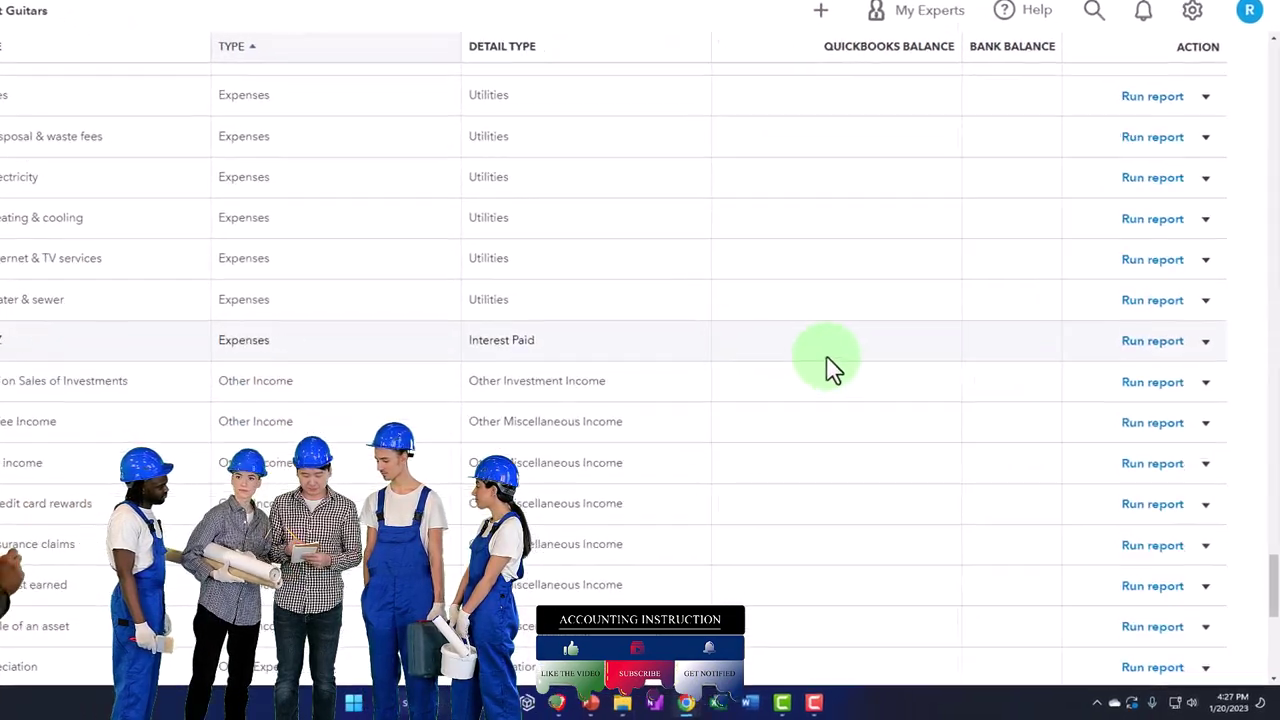
pyautogui.click(1205, 341)
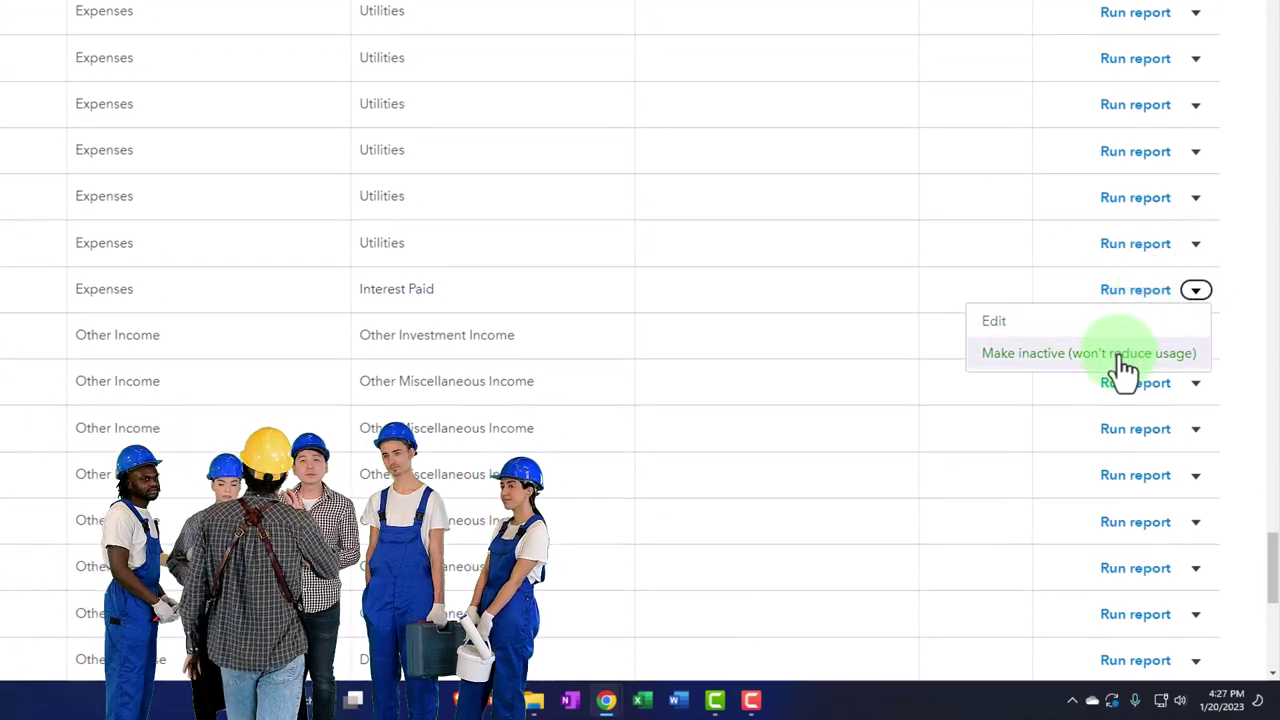
pyautogui.click(1125, 355)
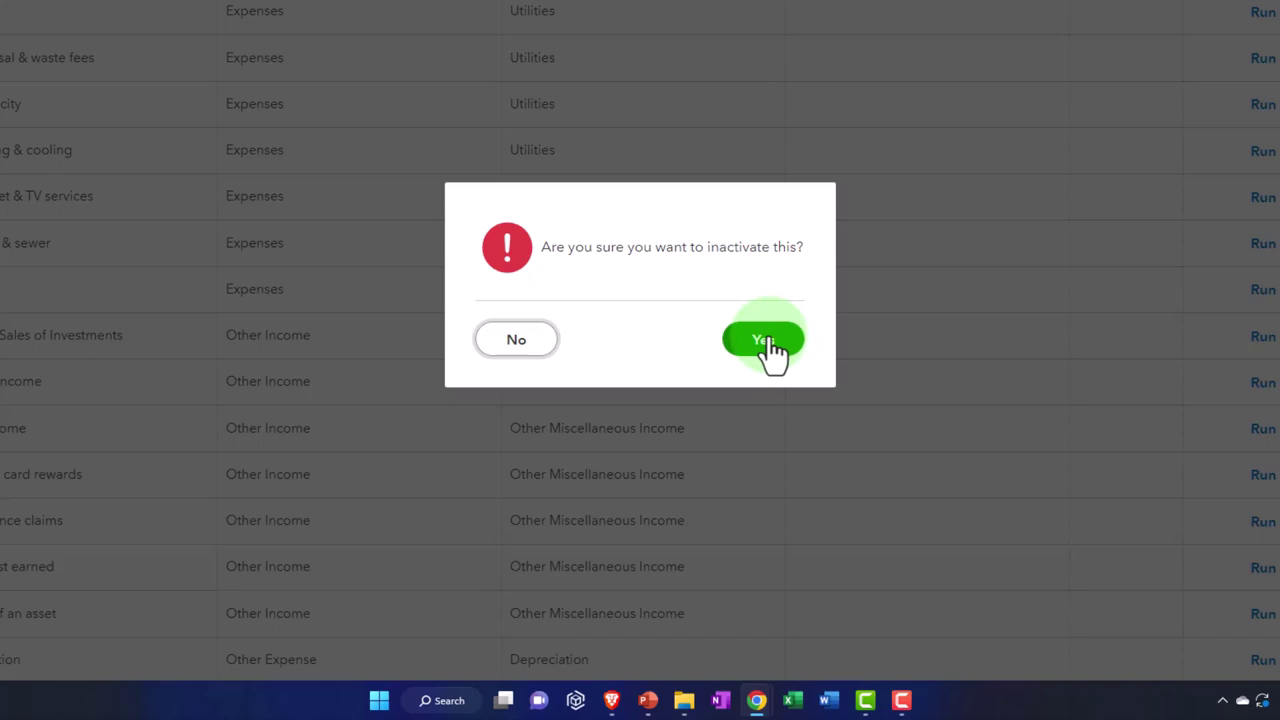
pyautogui.click(763, 340)
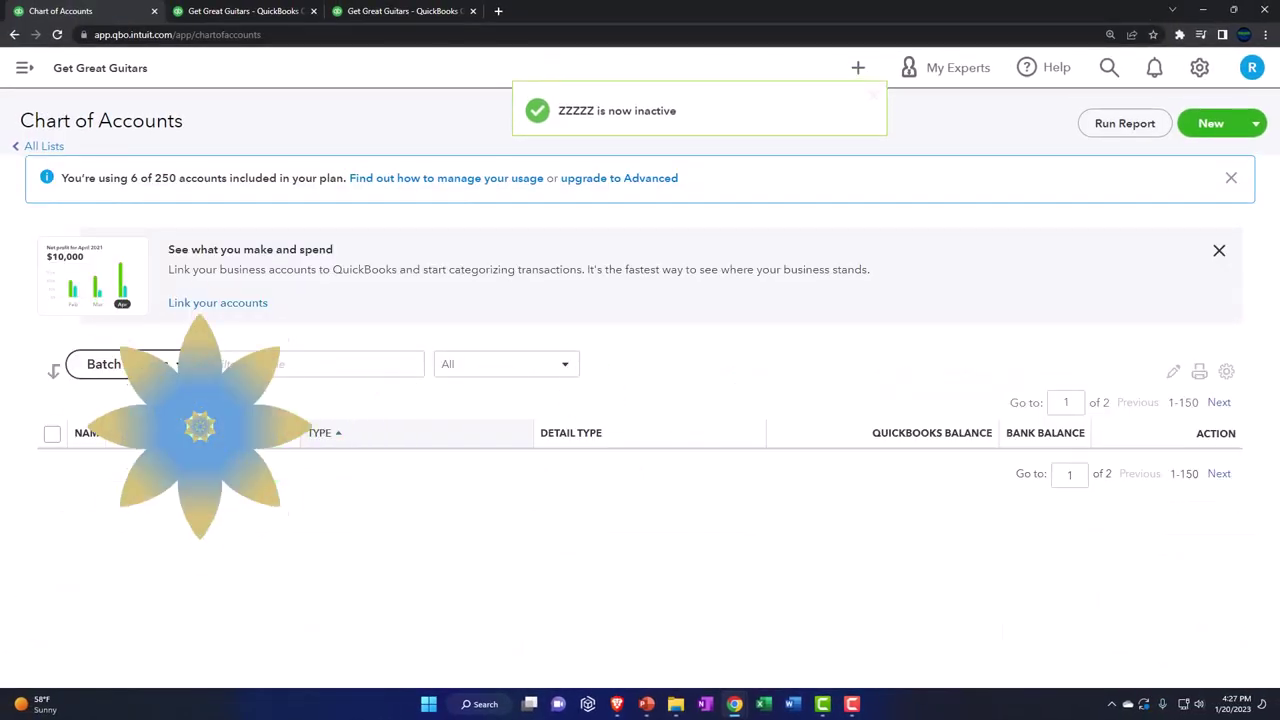
# Step: Open the Interest paid expense account for editing
pyautogui.scroll(-8, 210, 456)
pyautogui.scroll(-7, 210, 456)
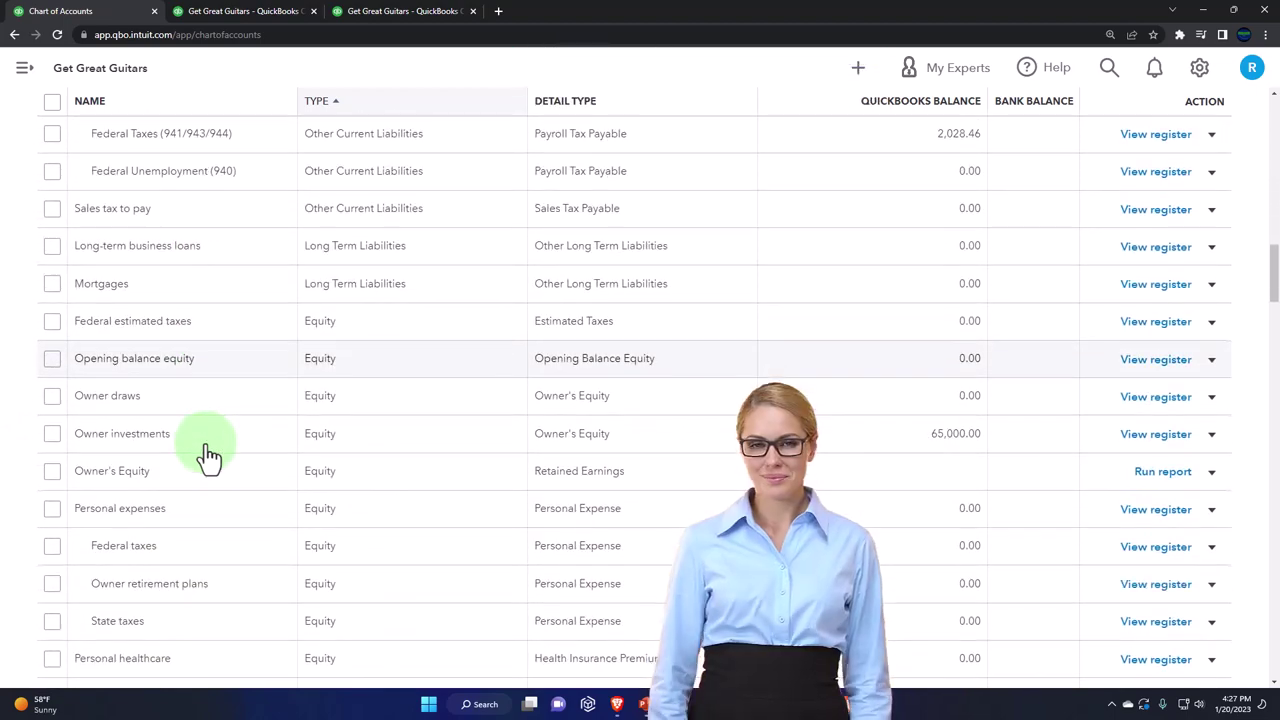
pyautogui.scroll(-6, 208, 455)
pyautogui.scroll(-5, 205, 443)
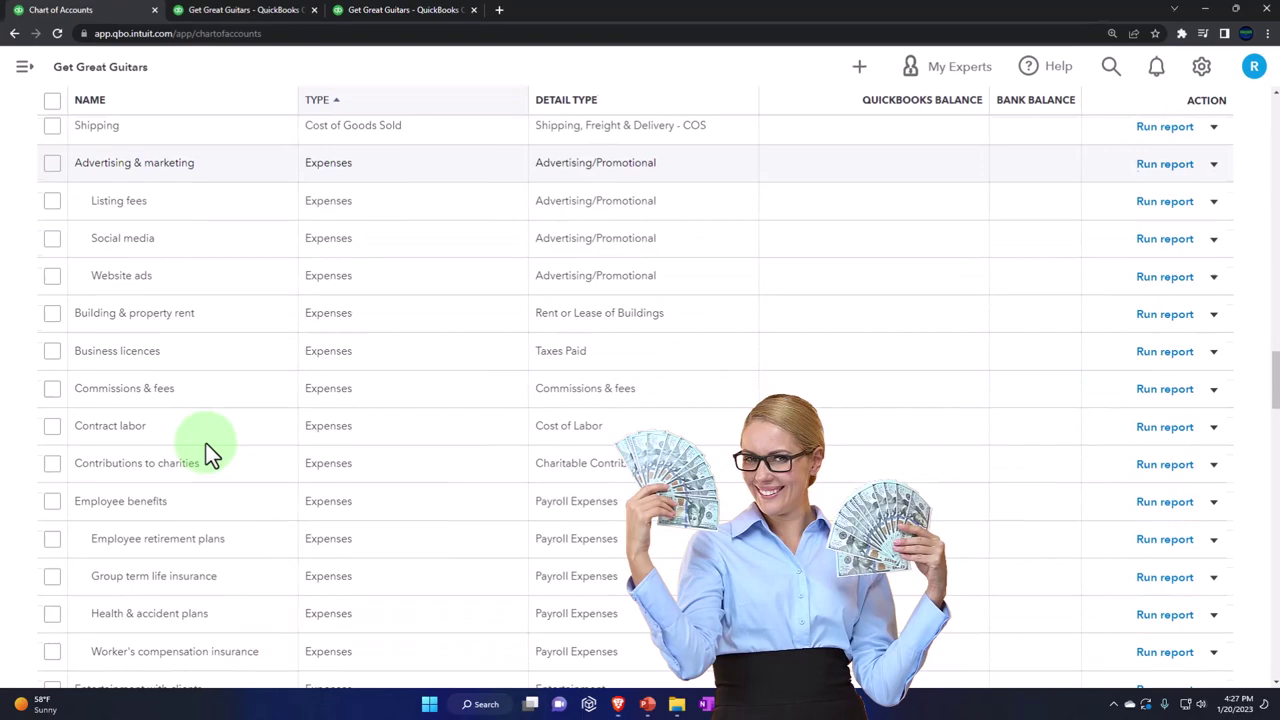
pyautogui.scroll(-5, 205, 443)
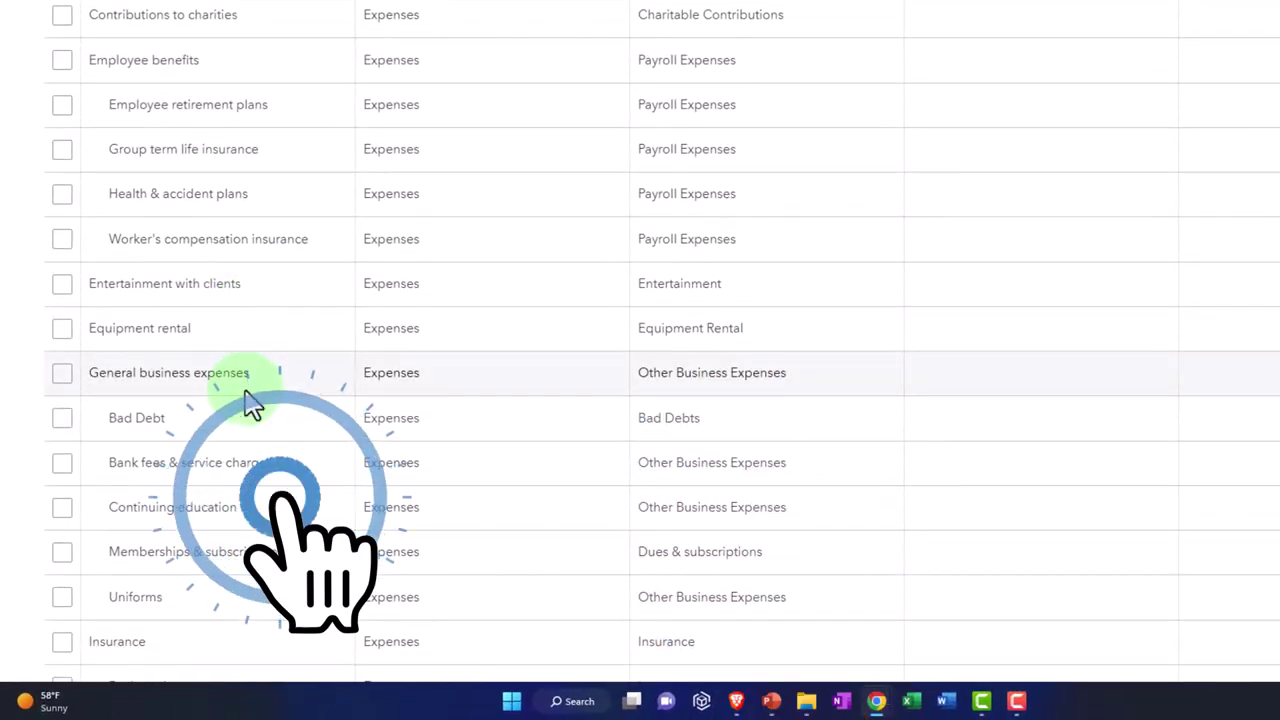
pyautogui.scroll(-4, 245, 390)
pyautogui.scroll(-4, 245, 390)
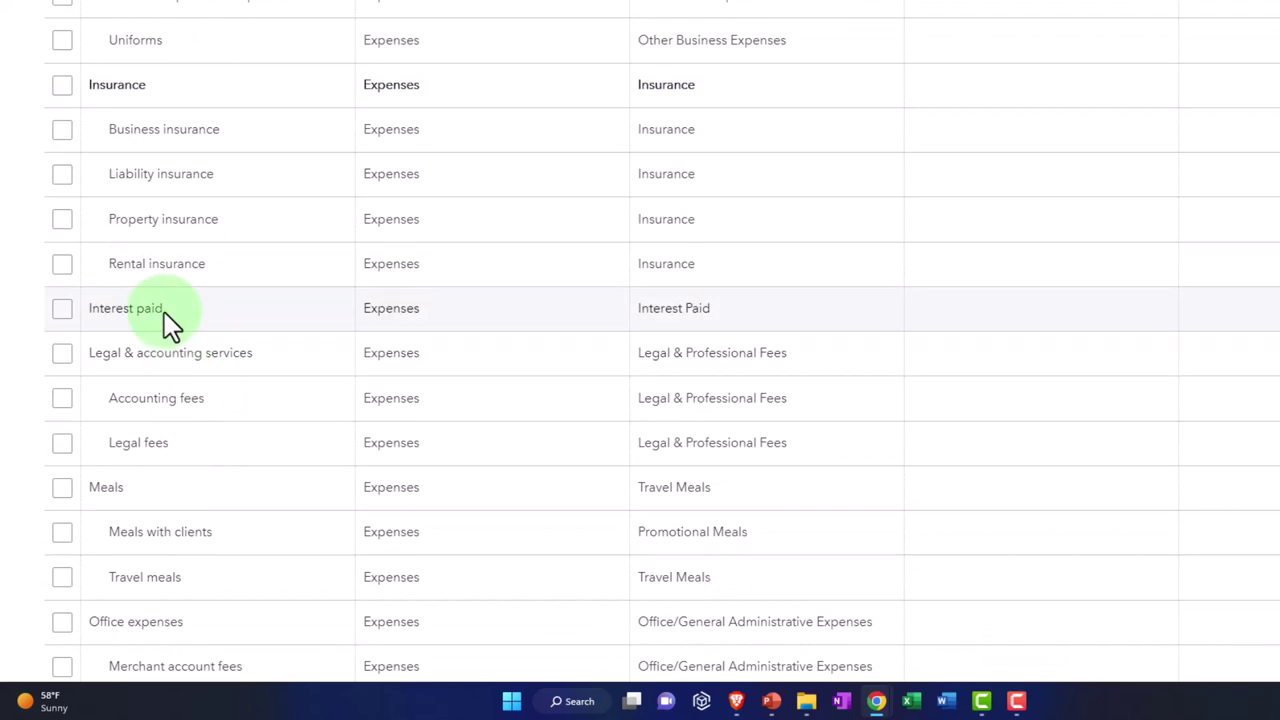
pyautogui.scroll(-1, 164, 312)
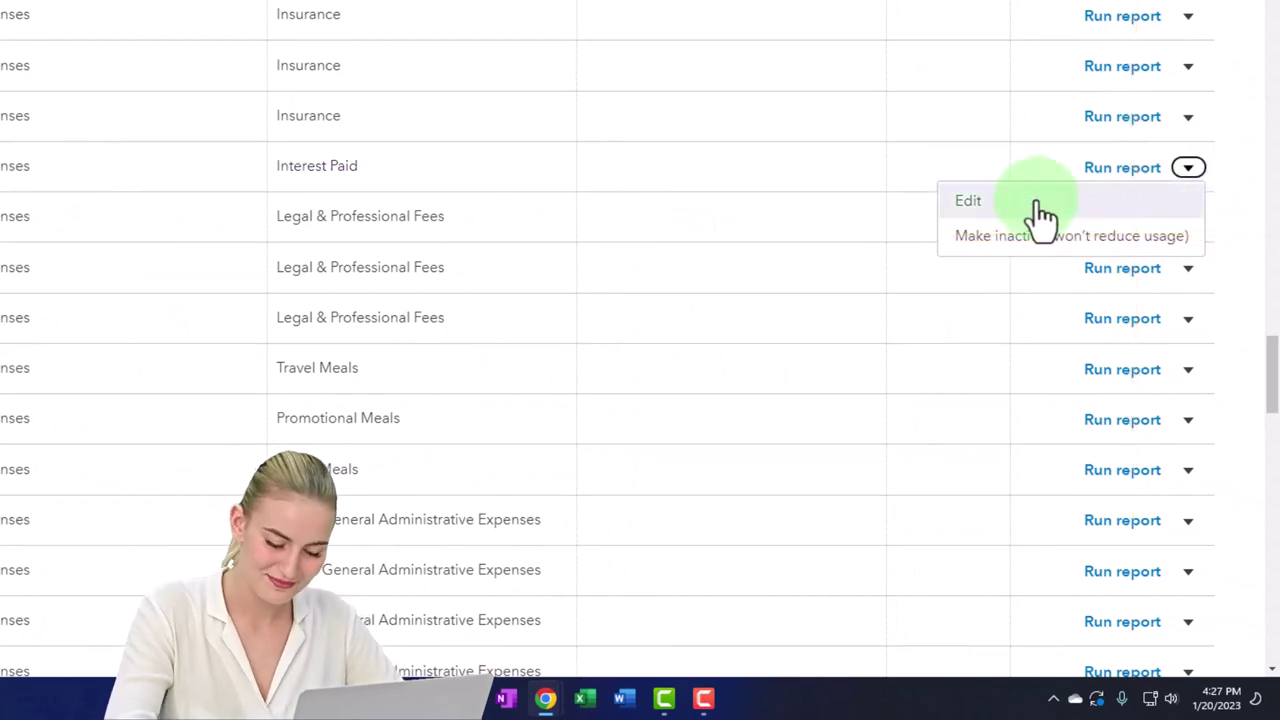
pyautogui.click(1040, 215)
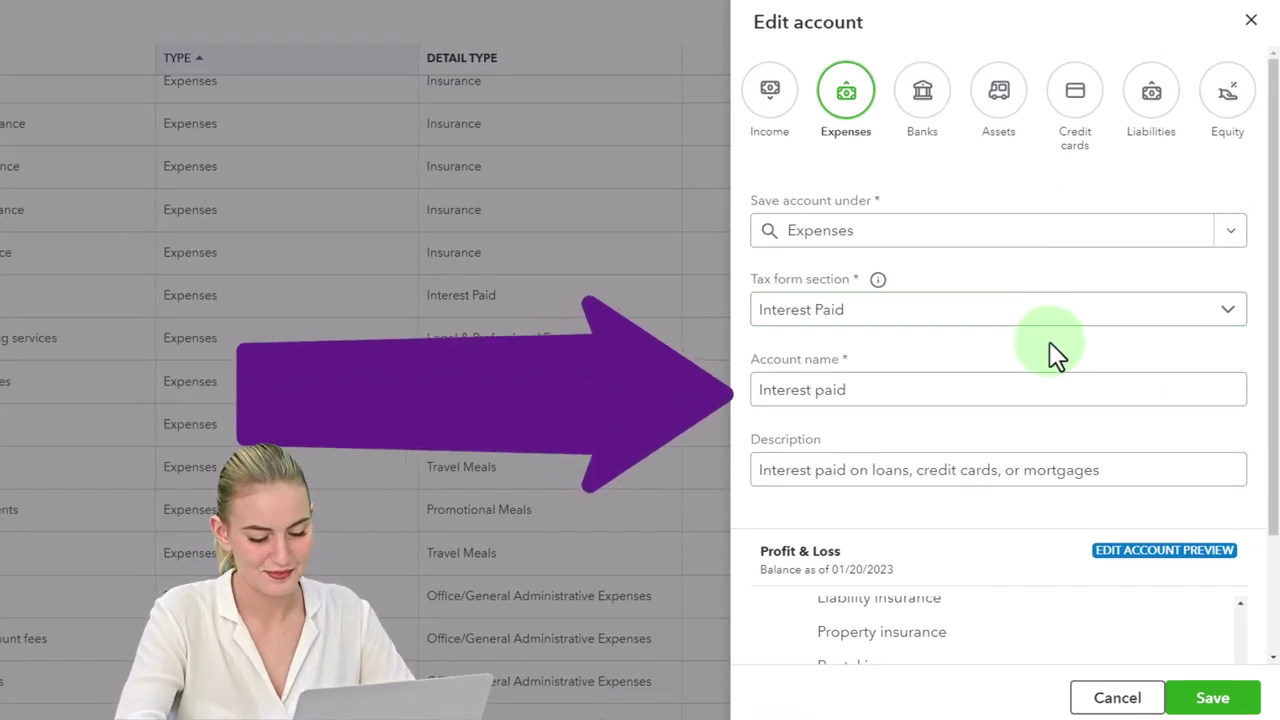
# Step: Change the Interest paid account's name to Interest Expense
pyautogui.click(905, 322)
pyautogui.click(876, 320)
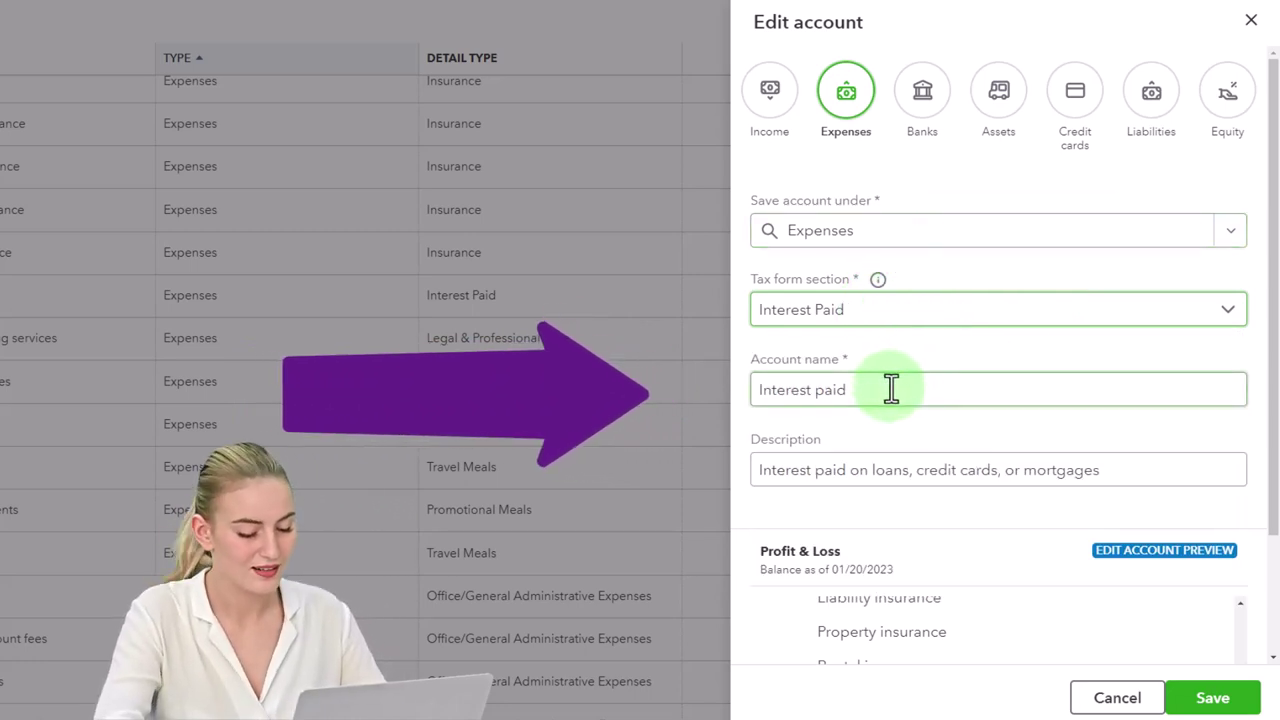
pyautogui.press('BackSpace')
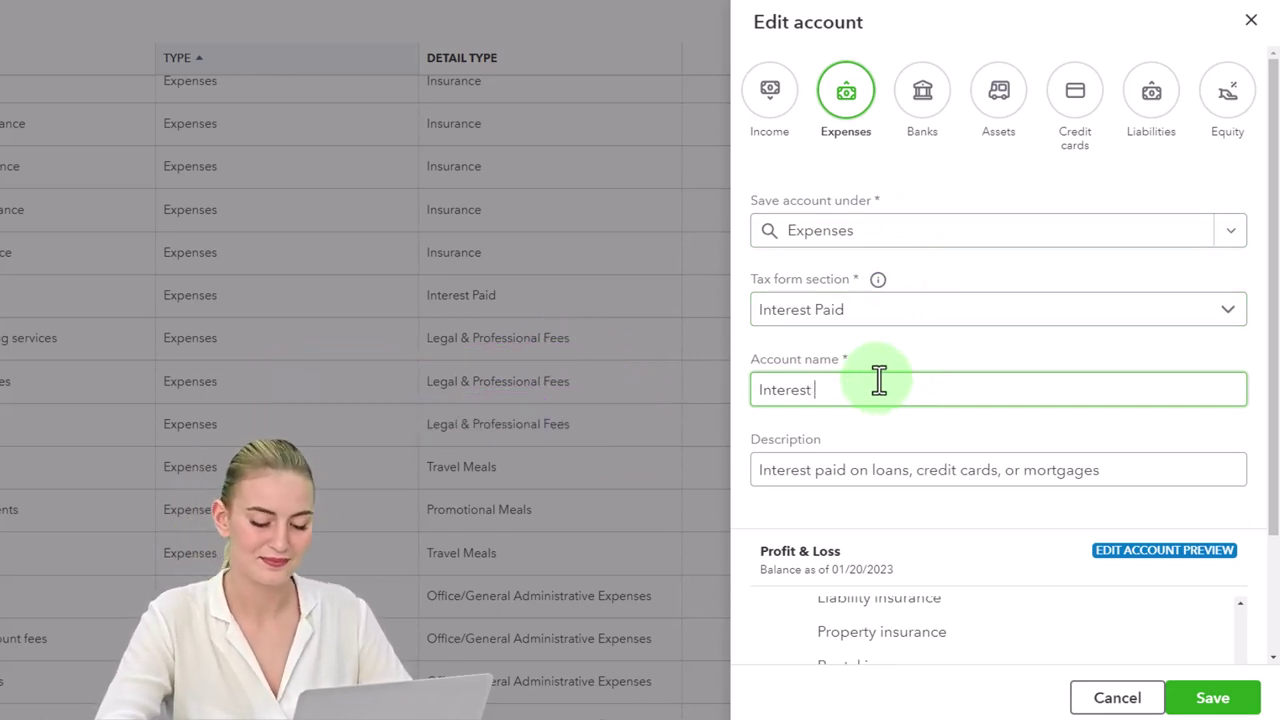
pyautogui.write('nse')
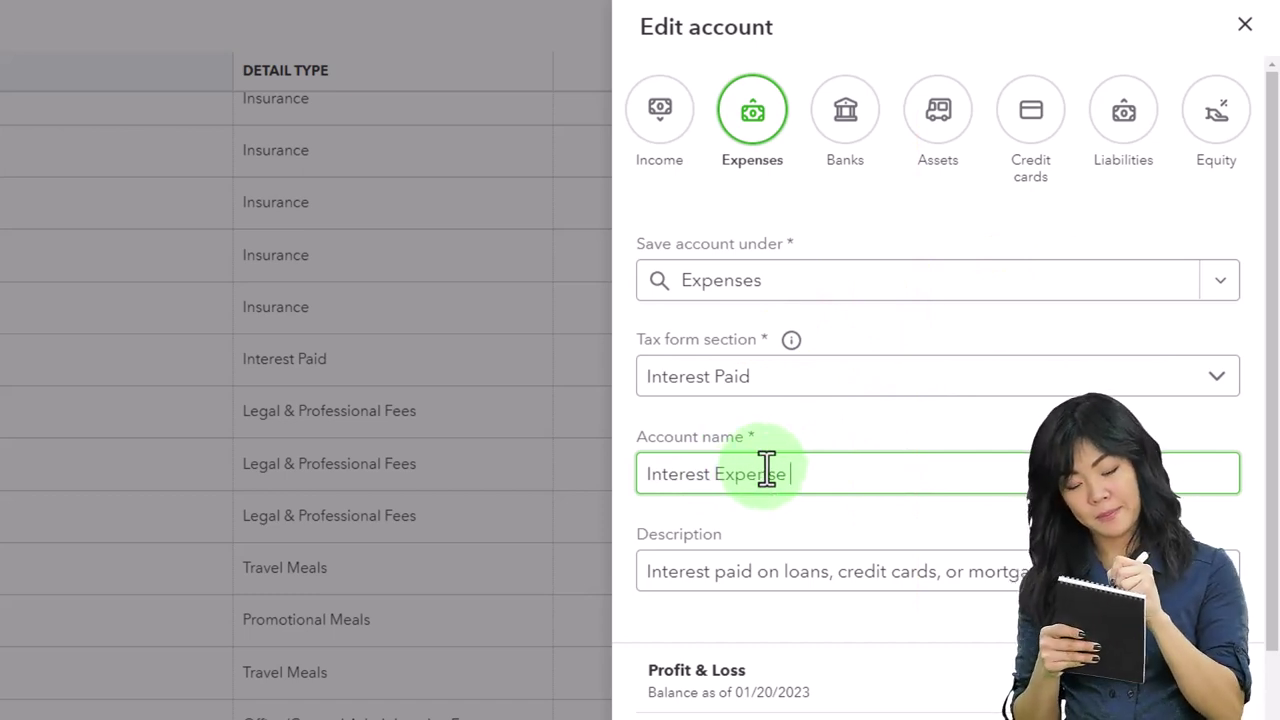
pyautogui.scroll(-3, 766, 467)
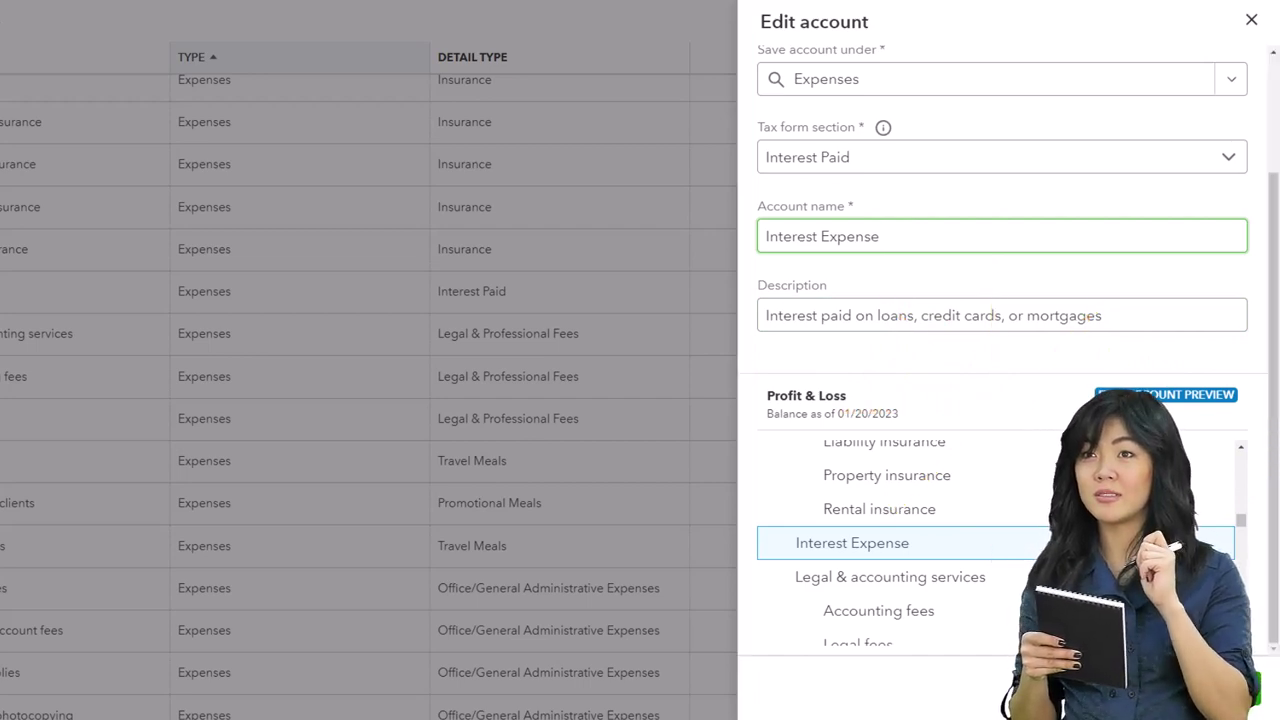
# Step: Set the Interest Expense account to be saved under Other Expenses
pyautogui.click(1240, 85)
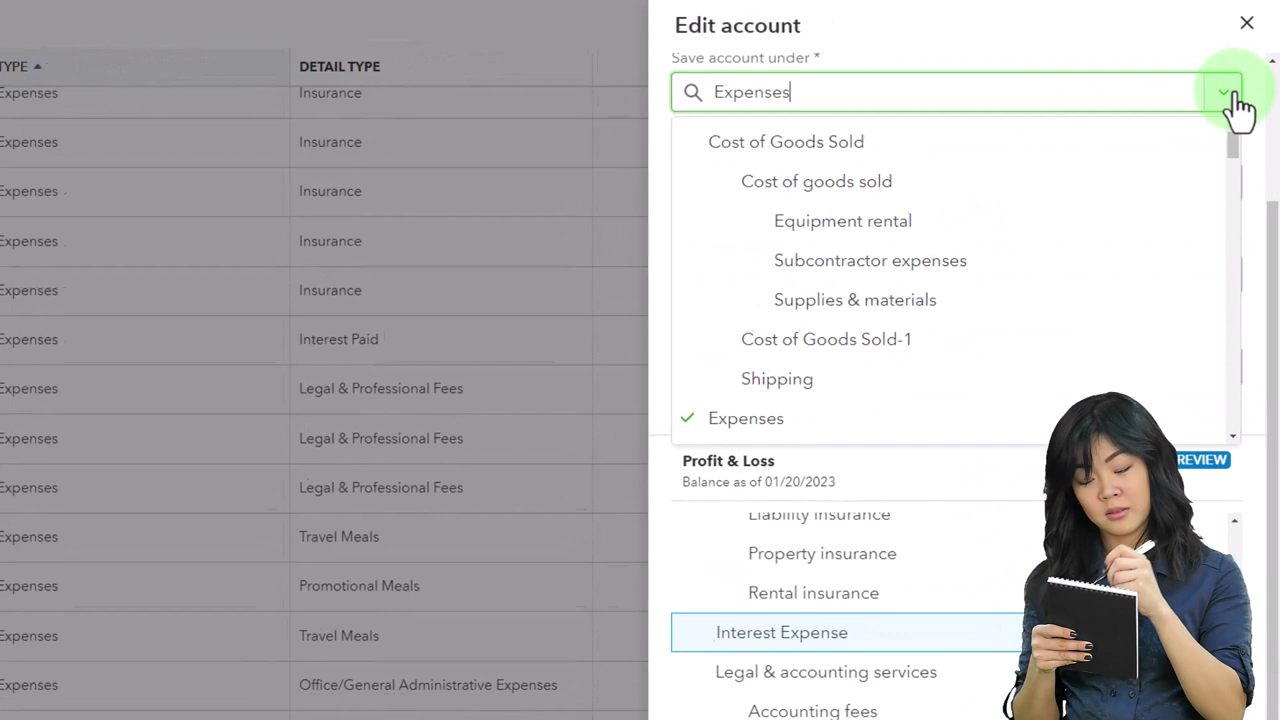
pyautogui.scroll(-1, 1142, 207)
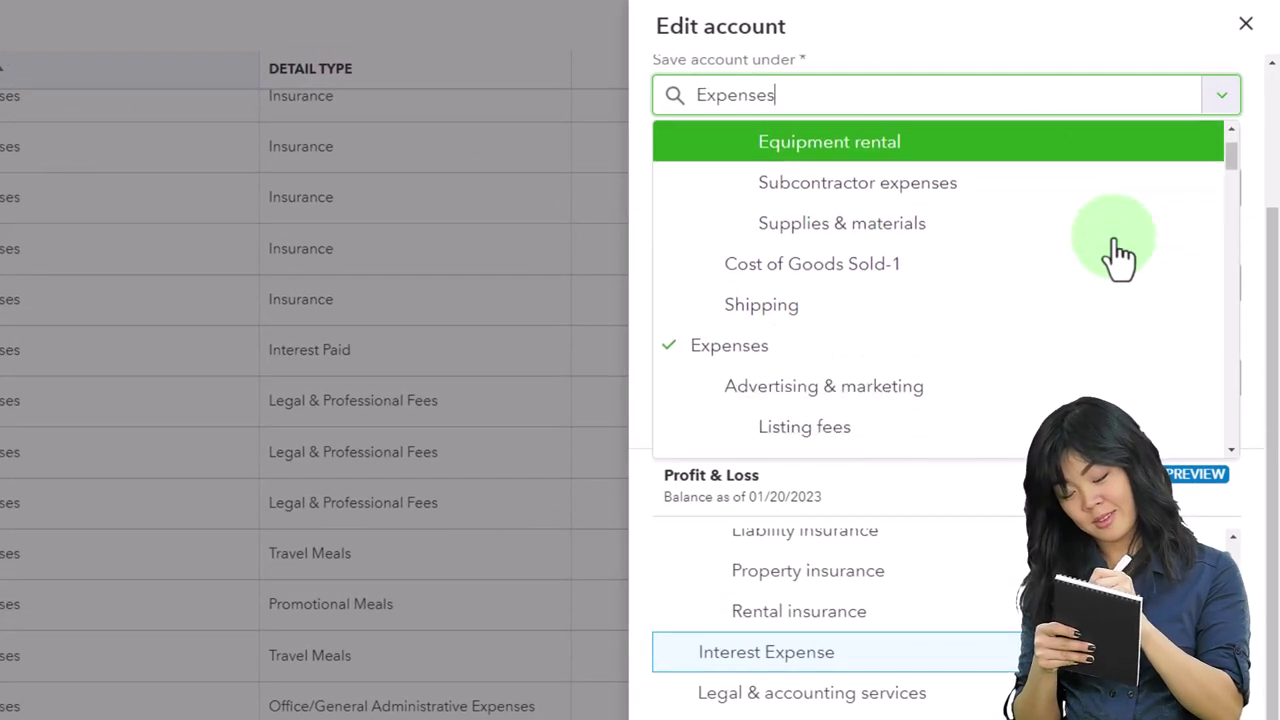
pyautogui.scroll(-6, 1115, 245)
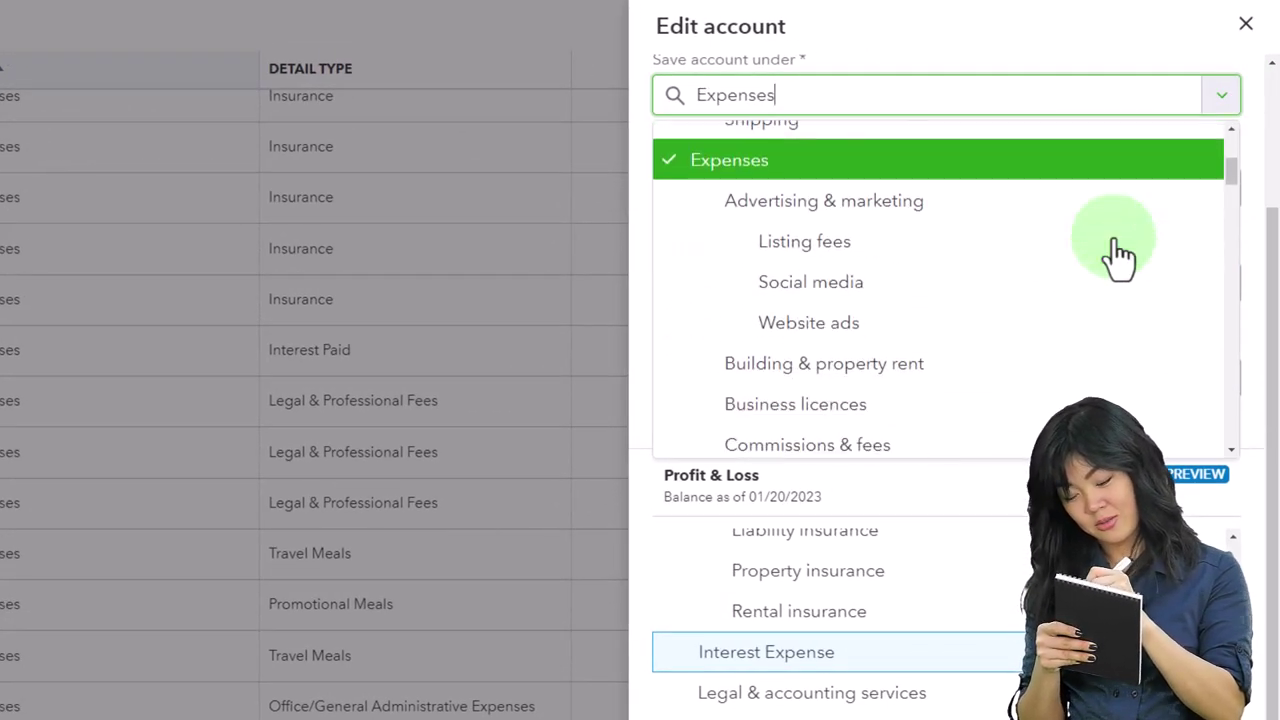
pyautogui.scroll(-10, 1118, 255)
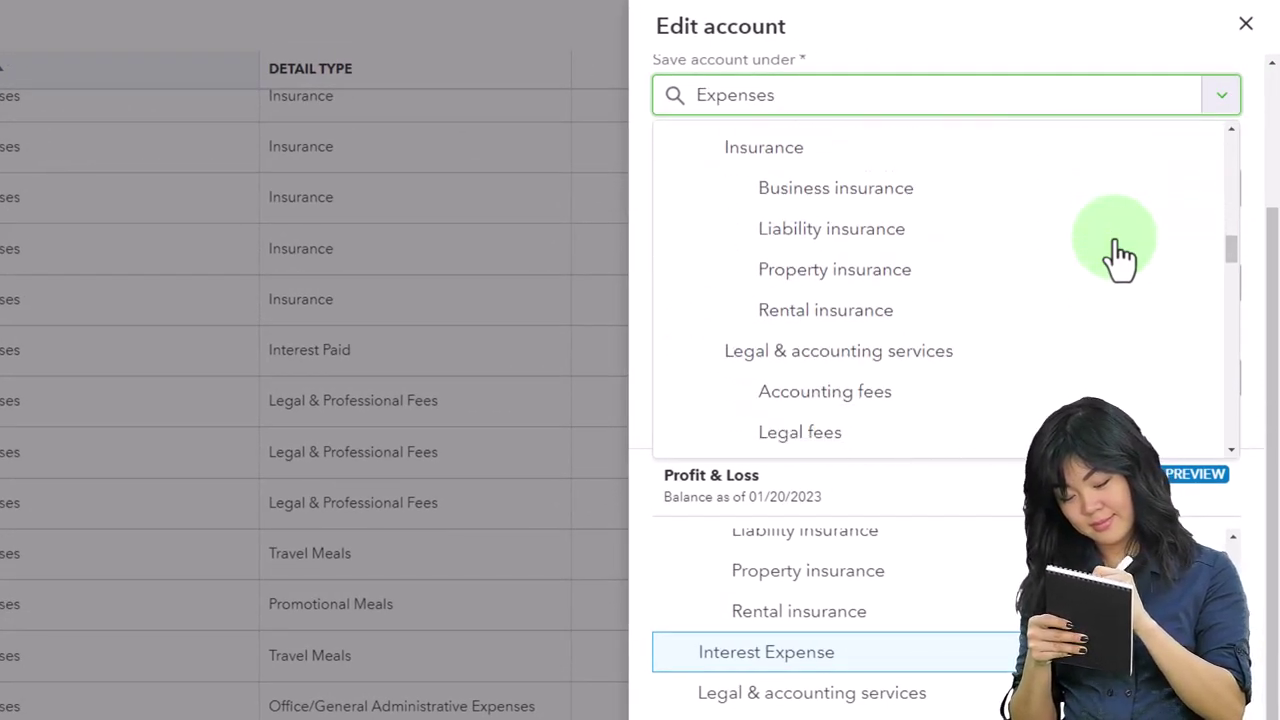
pyautogui.scroll(-3, 1120, 258)
pyautogui.scroll(-6, 1120, 258)
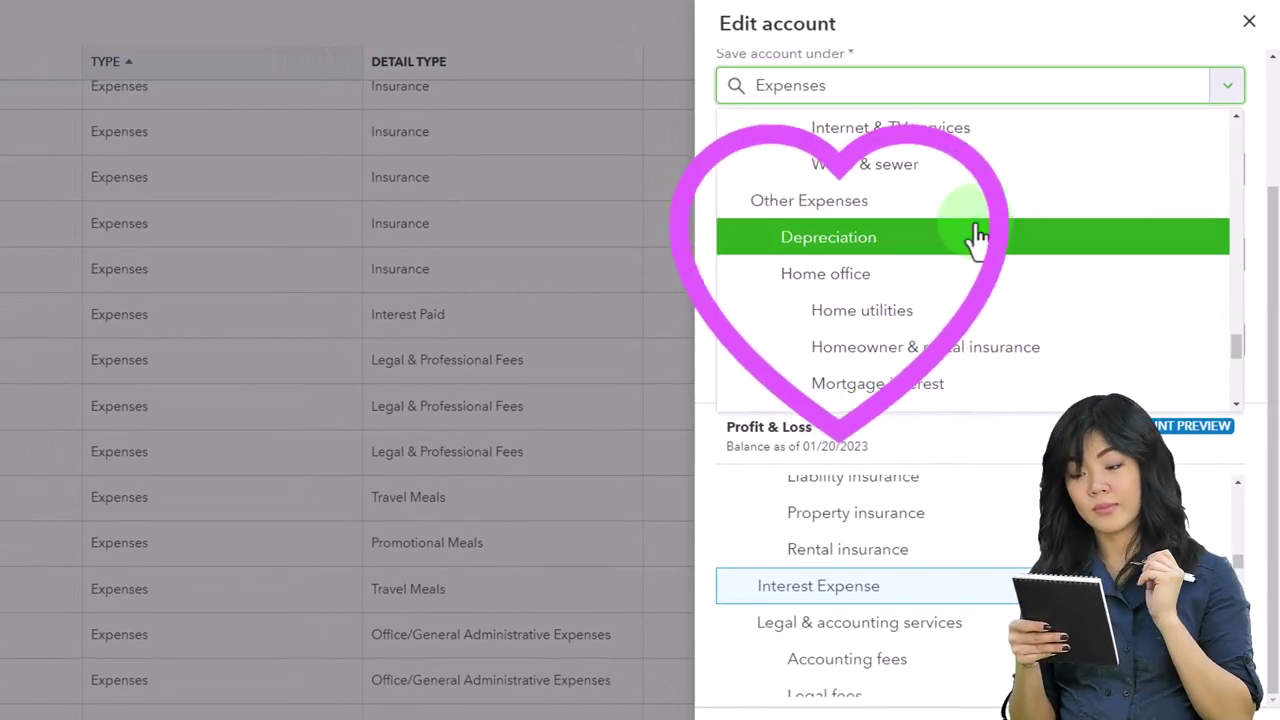
pyautogui.click(838, 208)
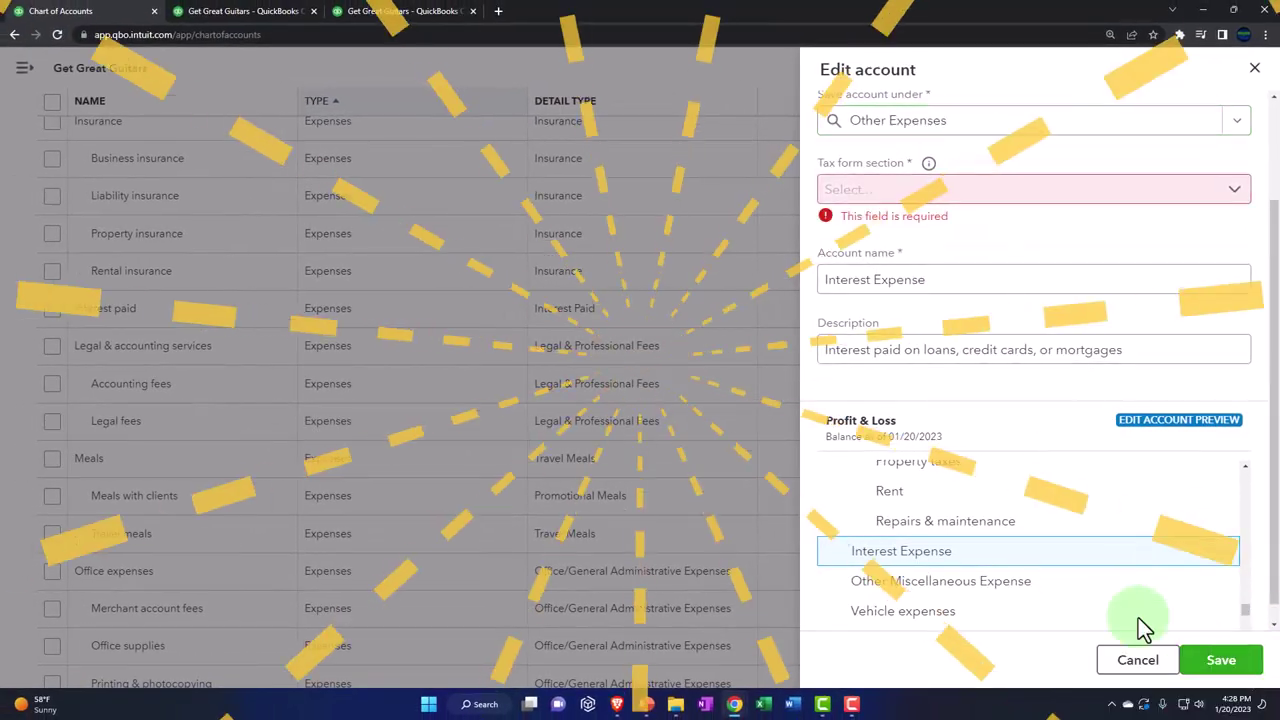
# Step: Choose Other Miscellaneous Expense as the Interest Expense account's tax form section and save the account
pyautogui.click(1234, 195)
pyautogui.scroll(-2, 1143, 315)
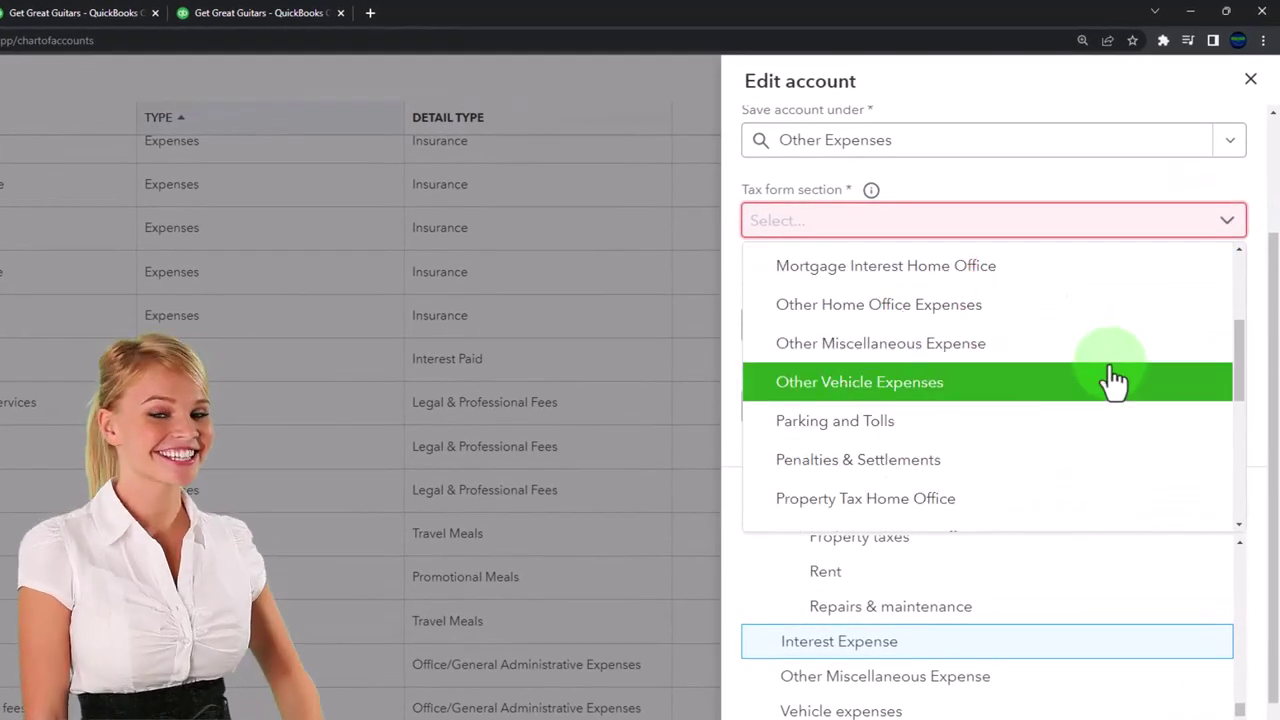
pyautogui.click(1113, 380)
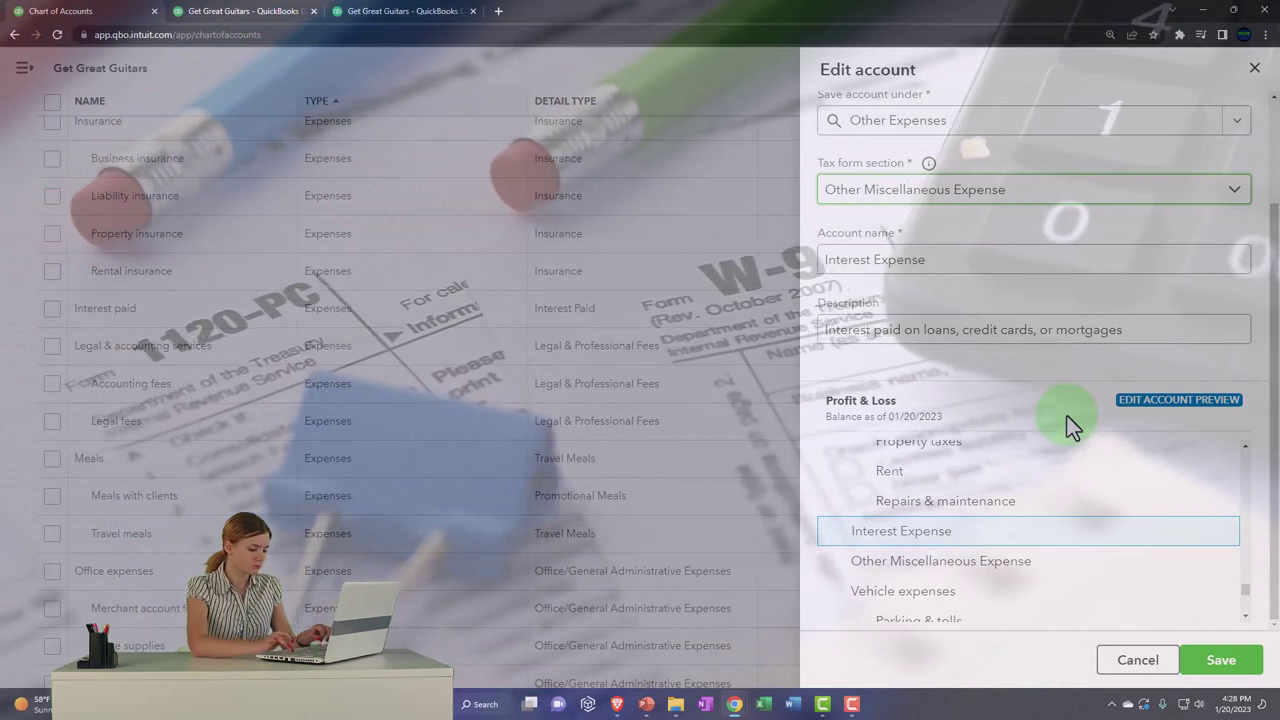
pyautogui.click(1215, 672)
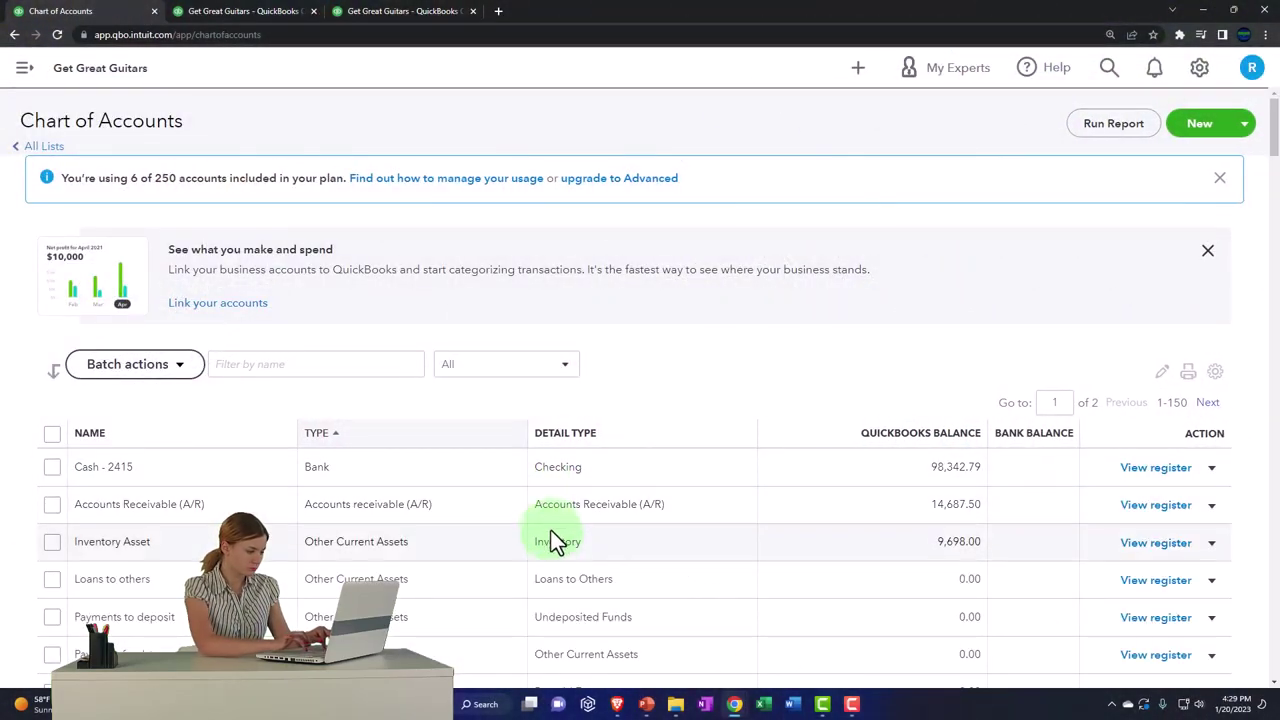
# Step: Look through the Other Income and Other Expense accounts in the Chart of Accounts to check where Interest Expense is listed
pyautogui.scroll(-20, 552, 535)
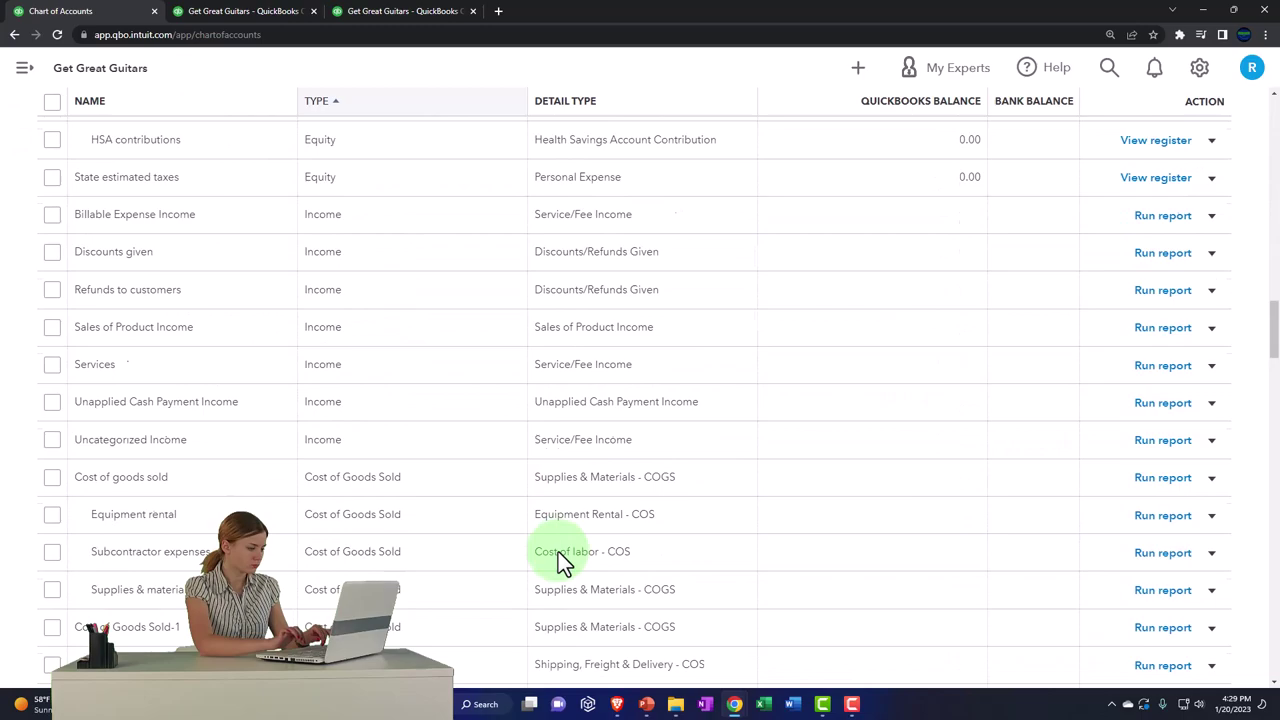
pyautogui.scroll(-20, 558, 552)
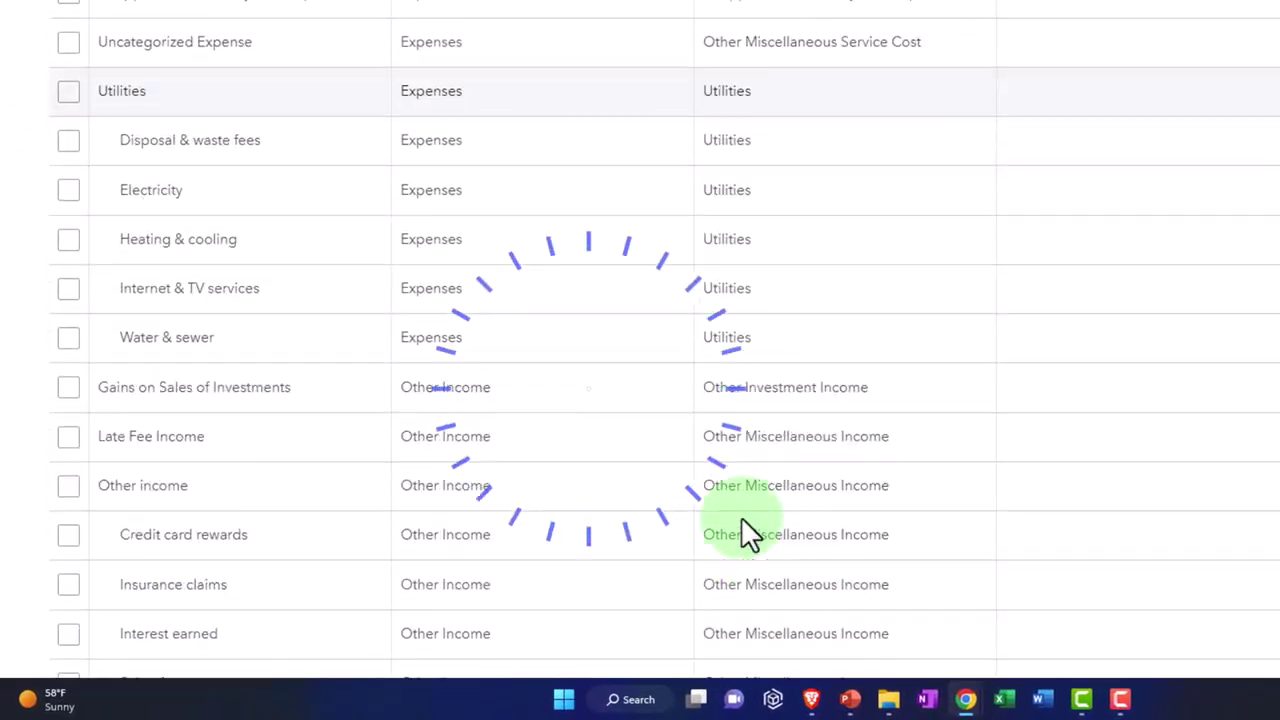
pyautogui.scroll(-9, 741, 517)
pyautogui.scroll(2, 586, 538)
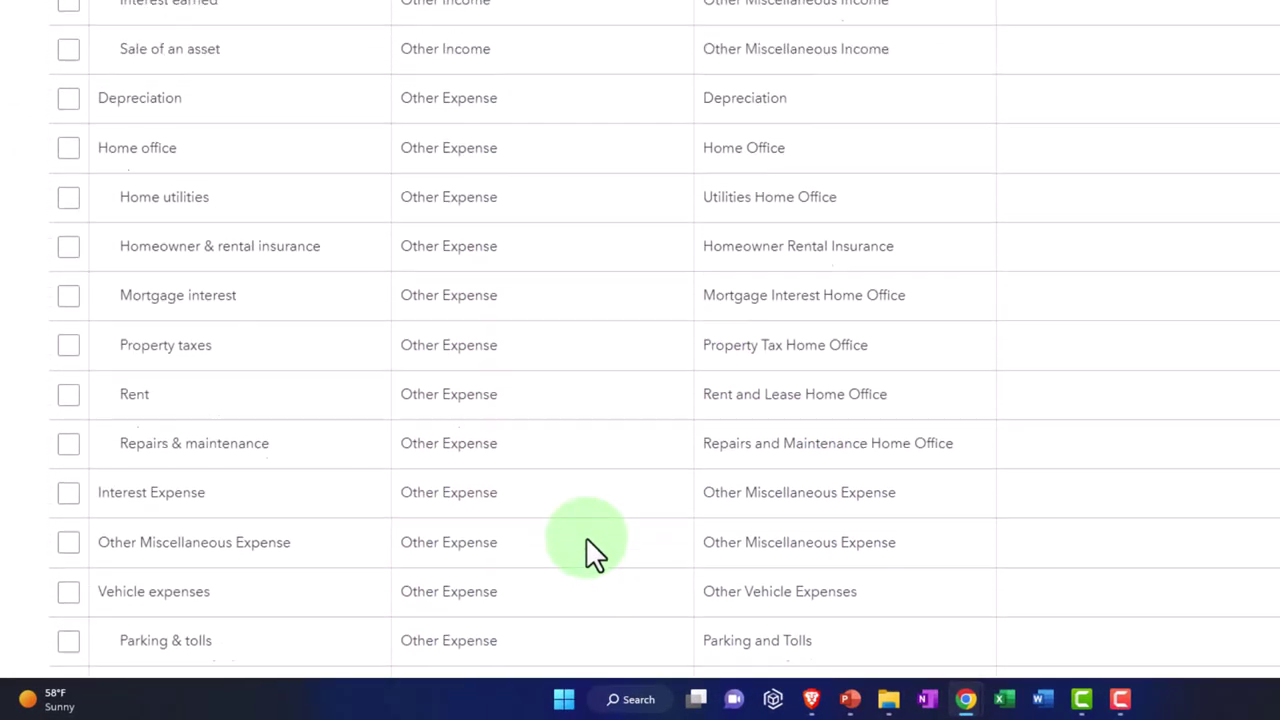
pyautogui.scroll(6, 586, 537)
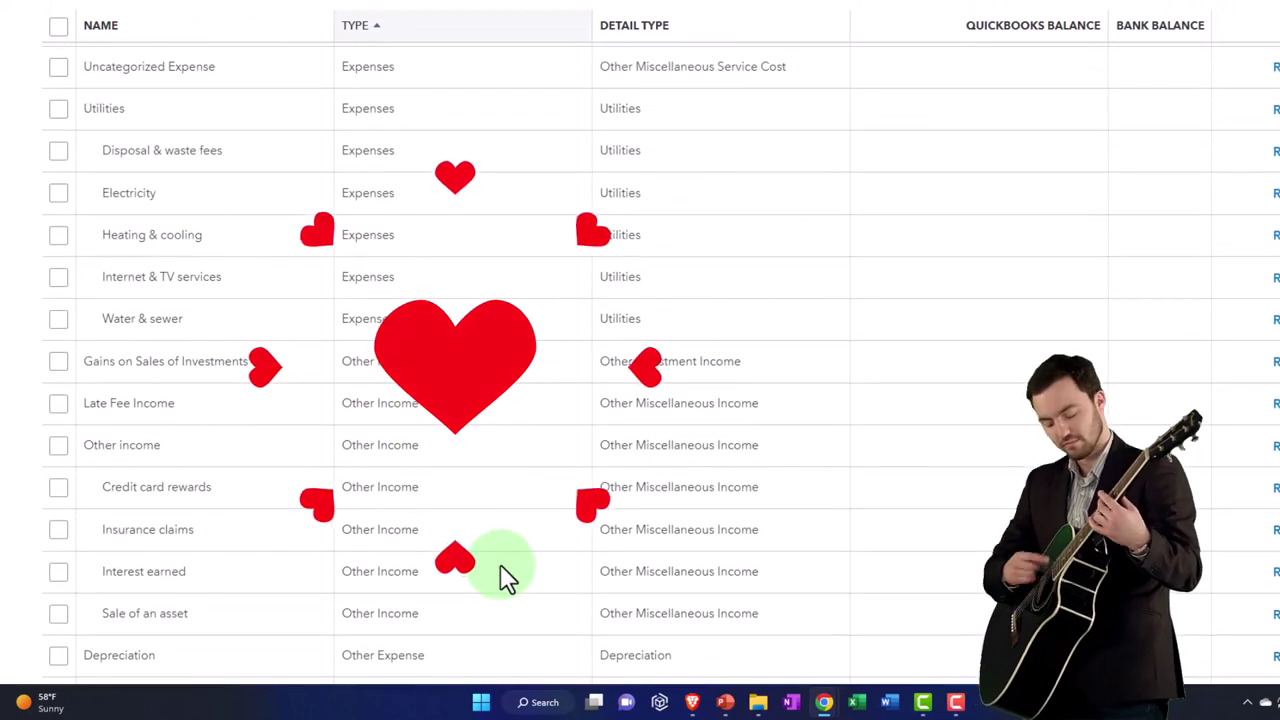
pyautogui.scroll(1, 503, 570)
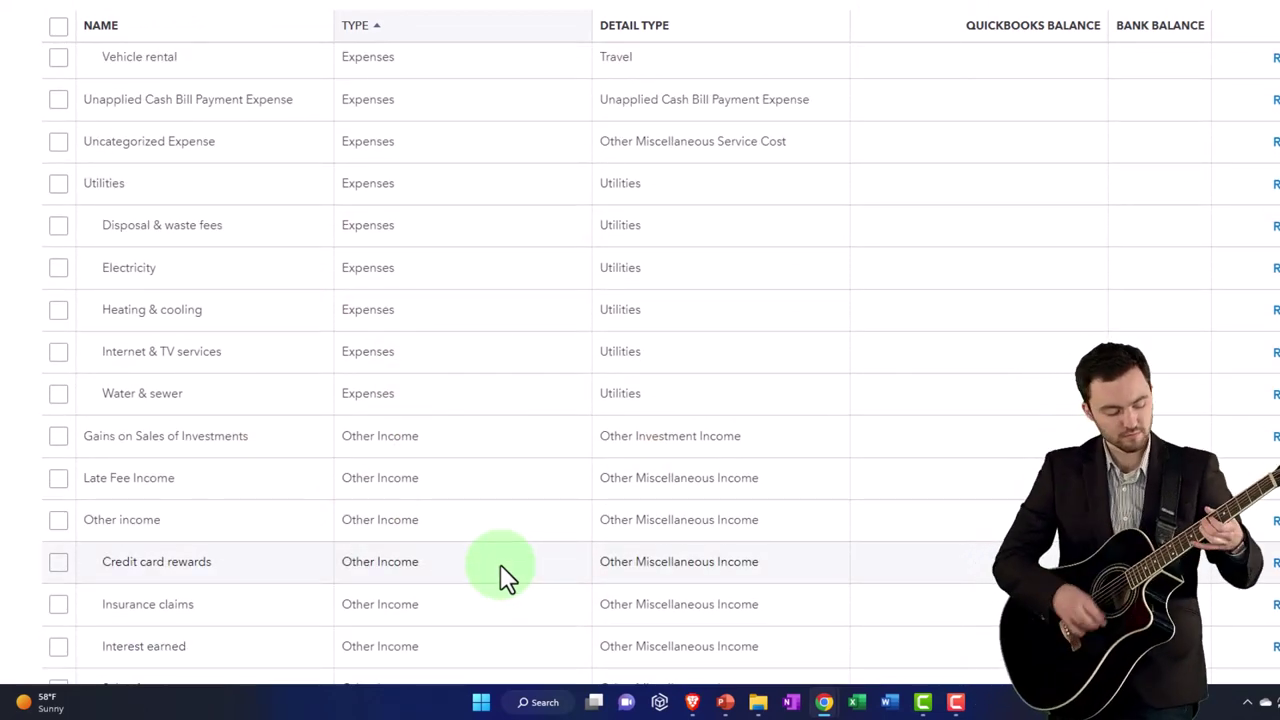
pyautogui.scroll(-5, 503, 568)
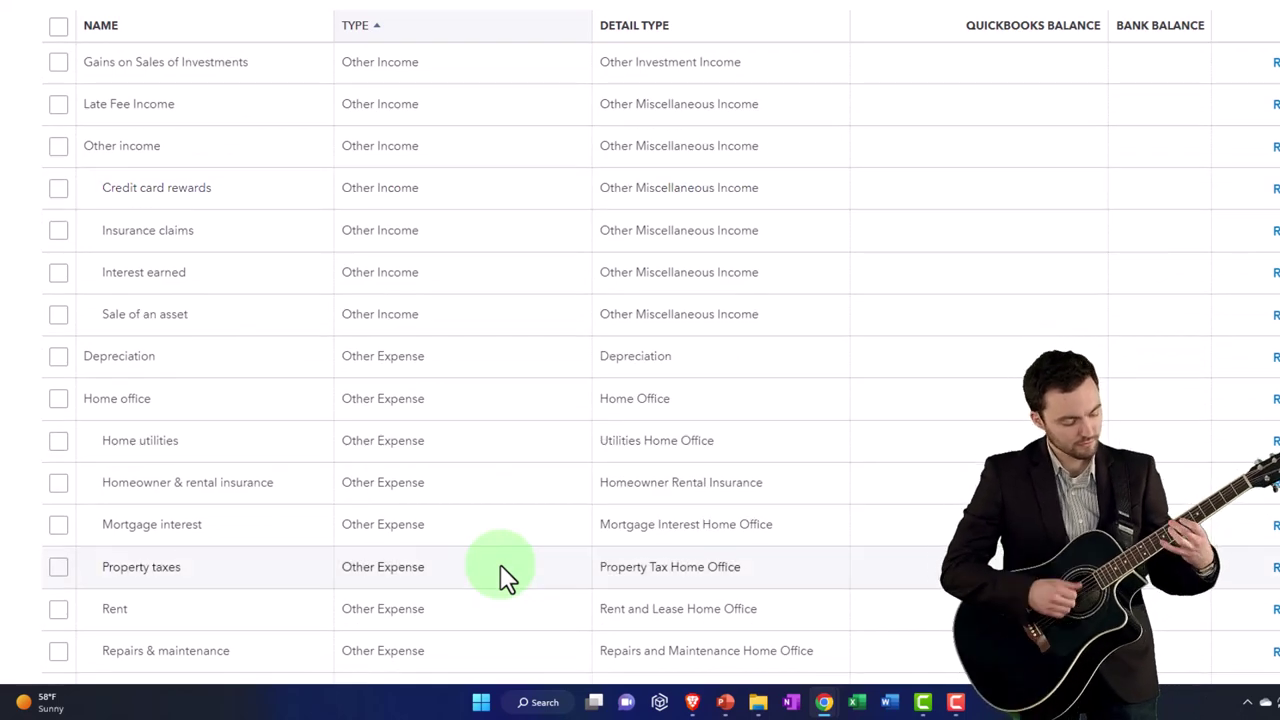
pyautogui.scroll(-2, 502, 568)
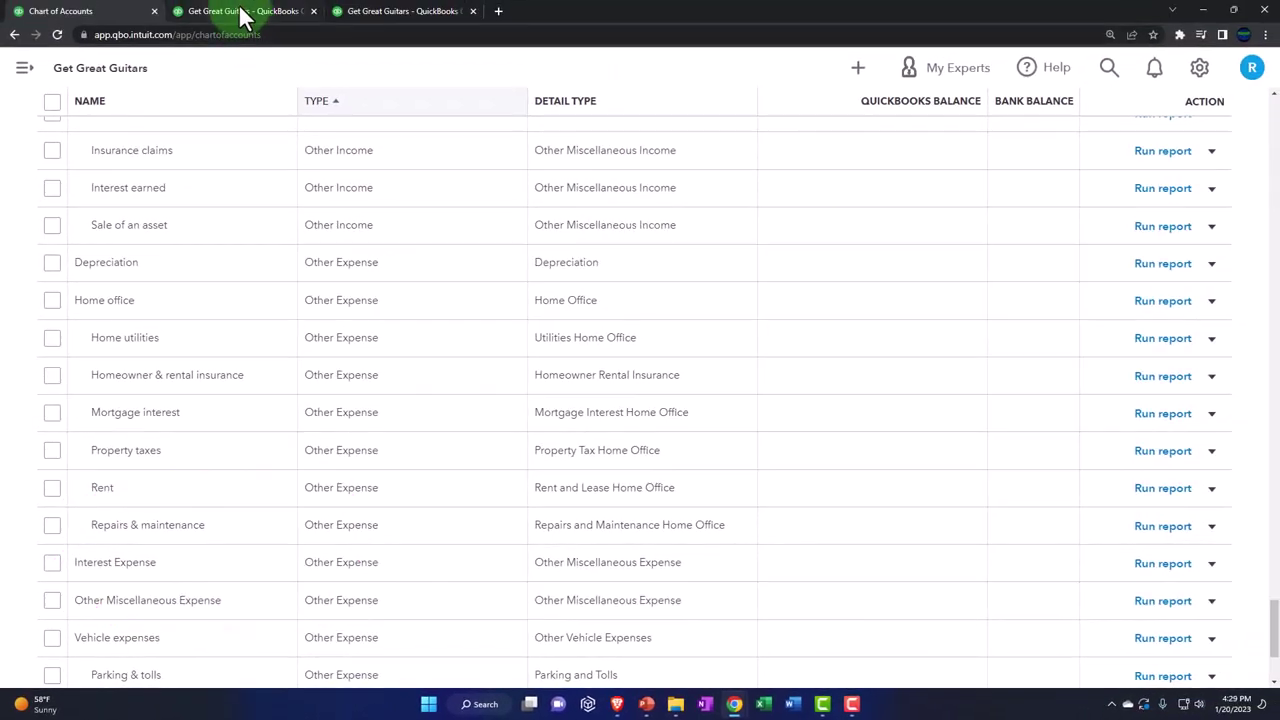
# Step: Rerun the Profit and Loss report for 01/01/2023 to 02/28/2023 and enlarge the page to read its lower sections
pyautogui.click(240, 12)
pyautogui.click(365, 12)
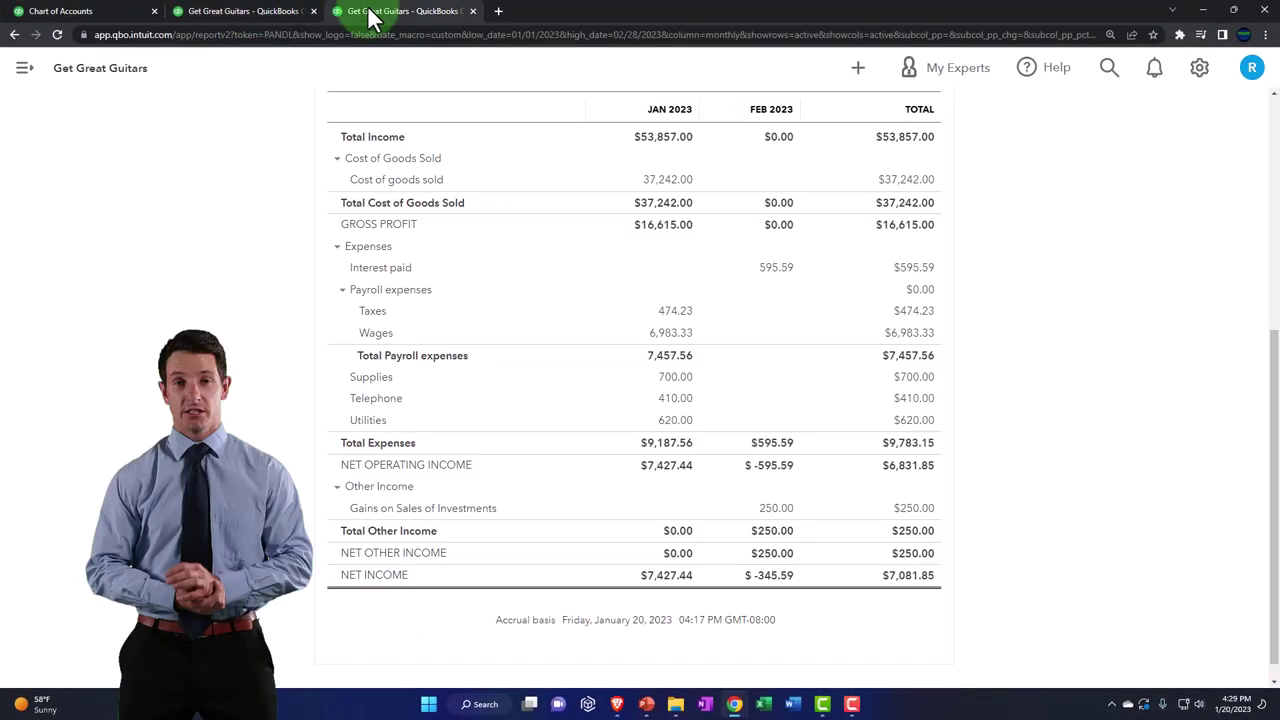
pyautogui.scroll(5, 547, 426)
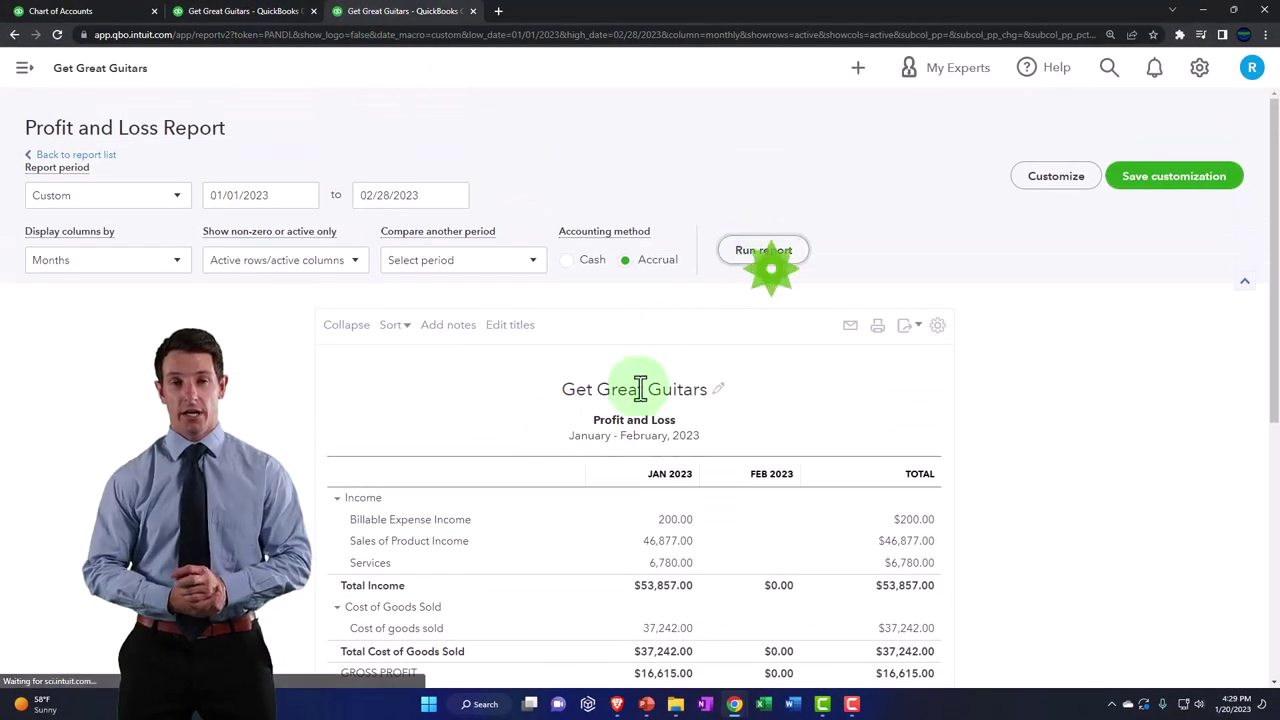
pyautogui.scroll(-2, 600, 410)
pyautogui.hotkey('ctrl', '+')
pyautogui.hotkey('ctrl', '+')
pyautogui.hotkey('ctrl', '+')
pyautogui.hotkey('ctrl', '+')
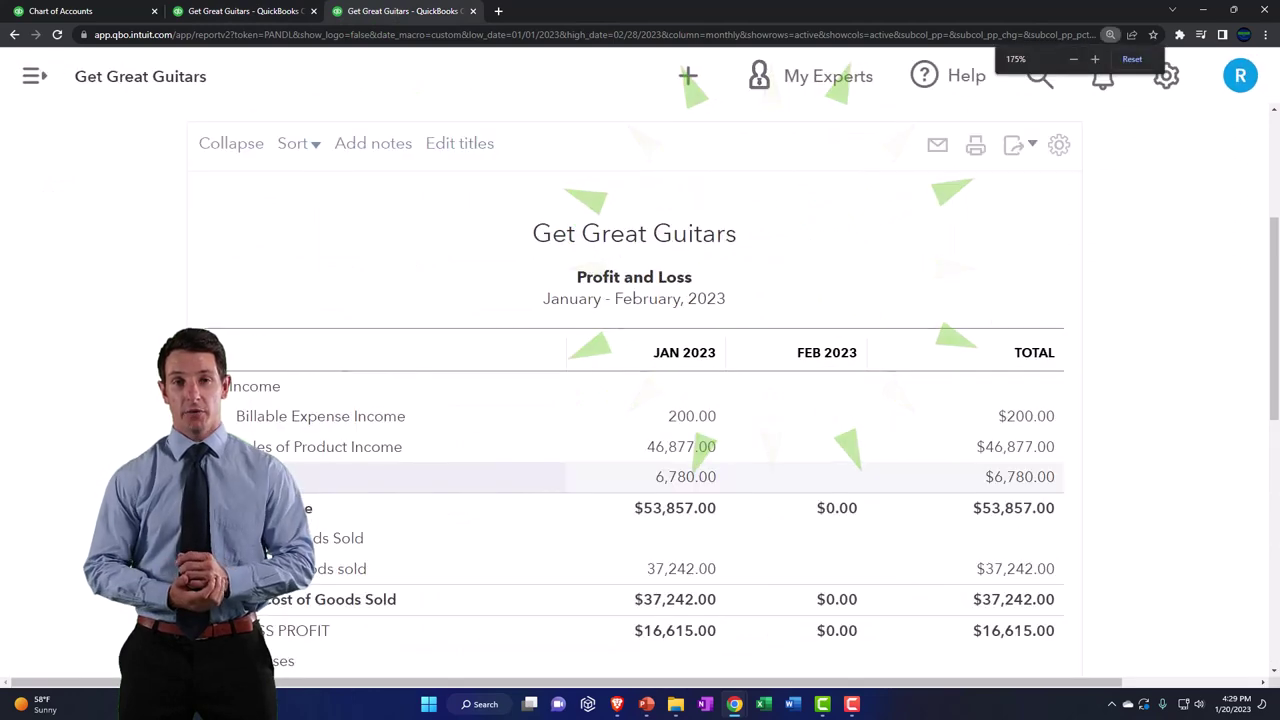
pyautogui.scroll(-5, 634, 400)
pyautogui.scroll(-3, 380, 510)
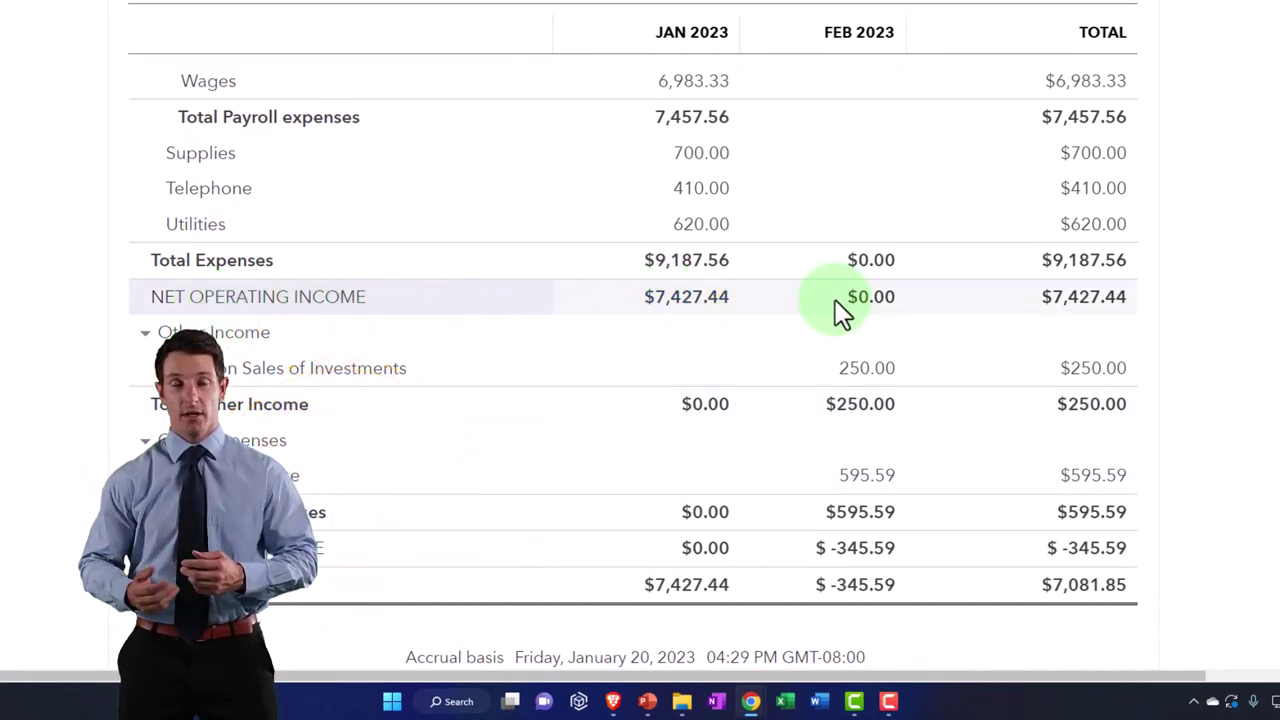
# Step: Collapse and expand the Other Income and Other Expenses sections of the Profit and Loss report to compare them
pyautogui.click(144, 335)
pyautogui.click(145, 337)
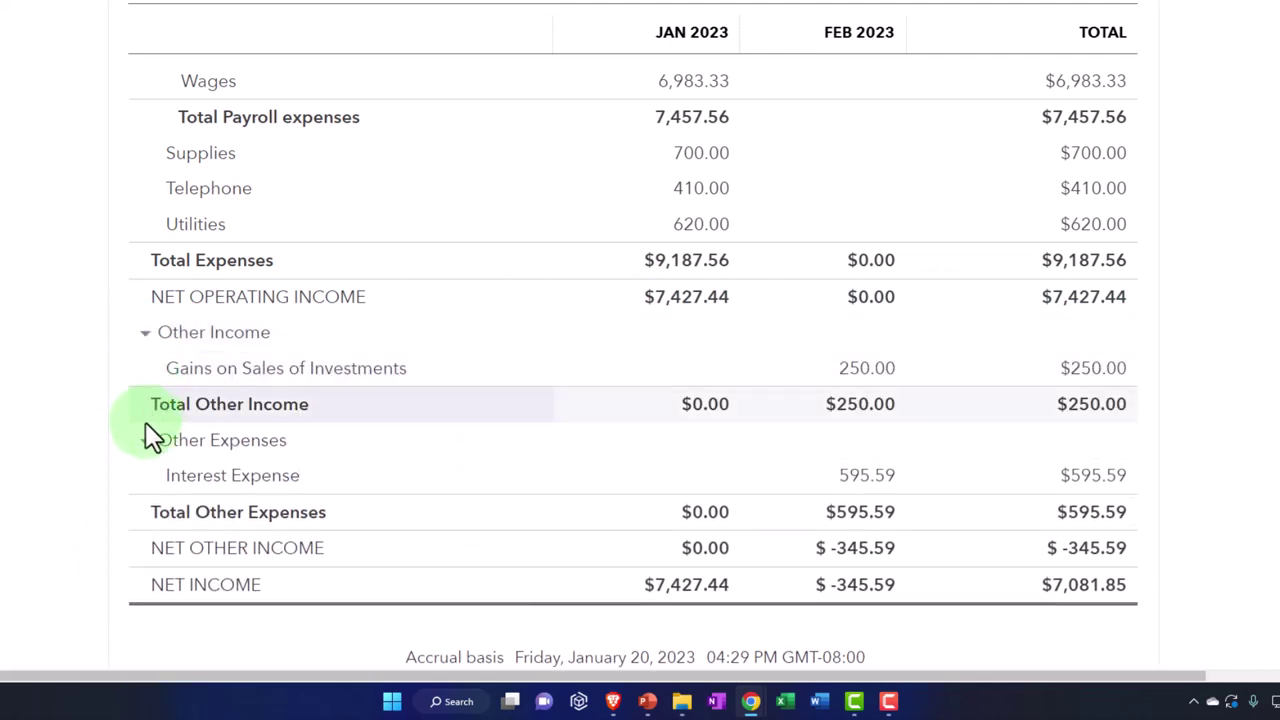
pyautogui.click(145, 442)
pyautogui.click(145, 442)
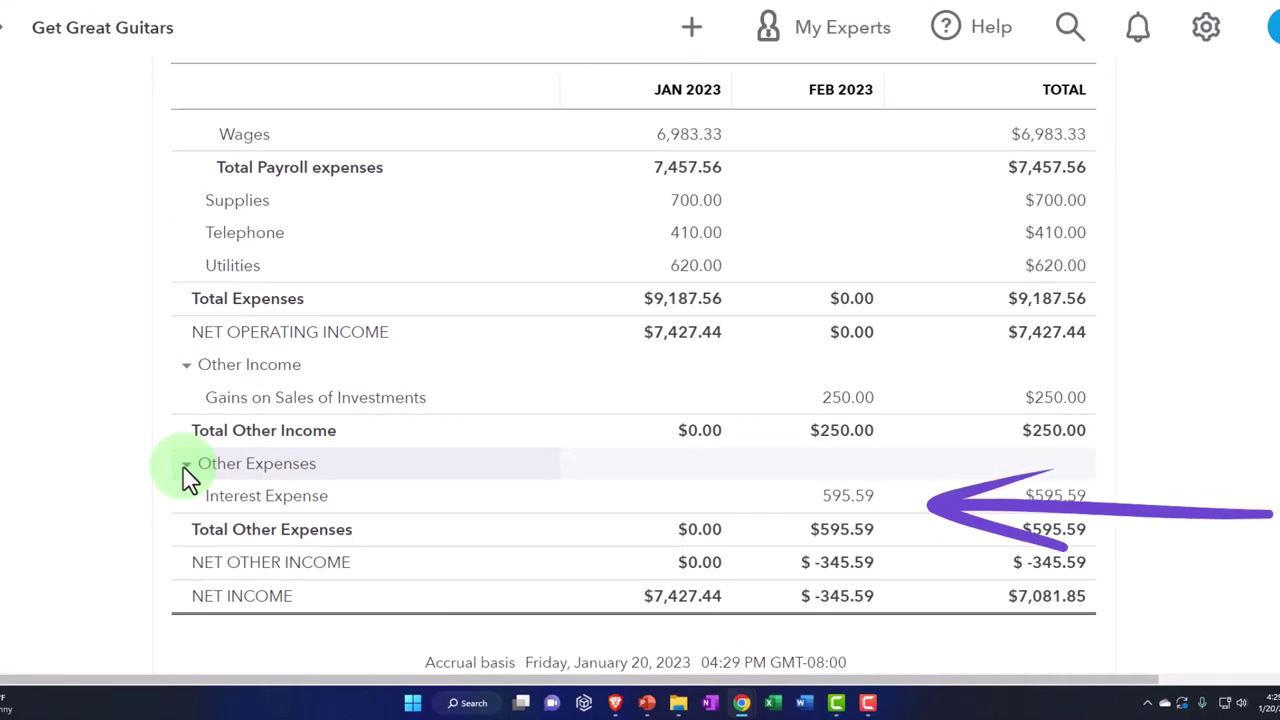
pyautogui.click(188, 370)
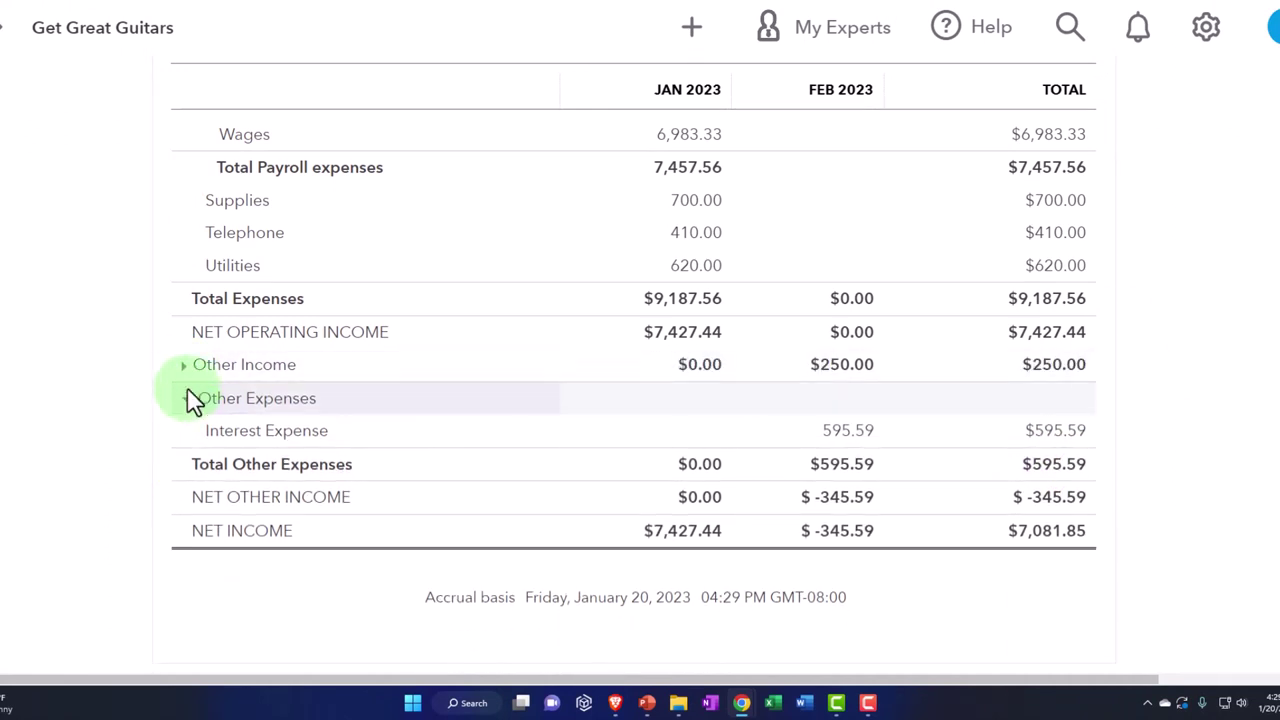
pyautogui.click(188, 405)
pyautogui.click(188, 405)
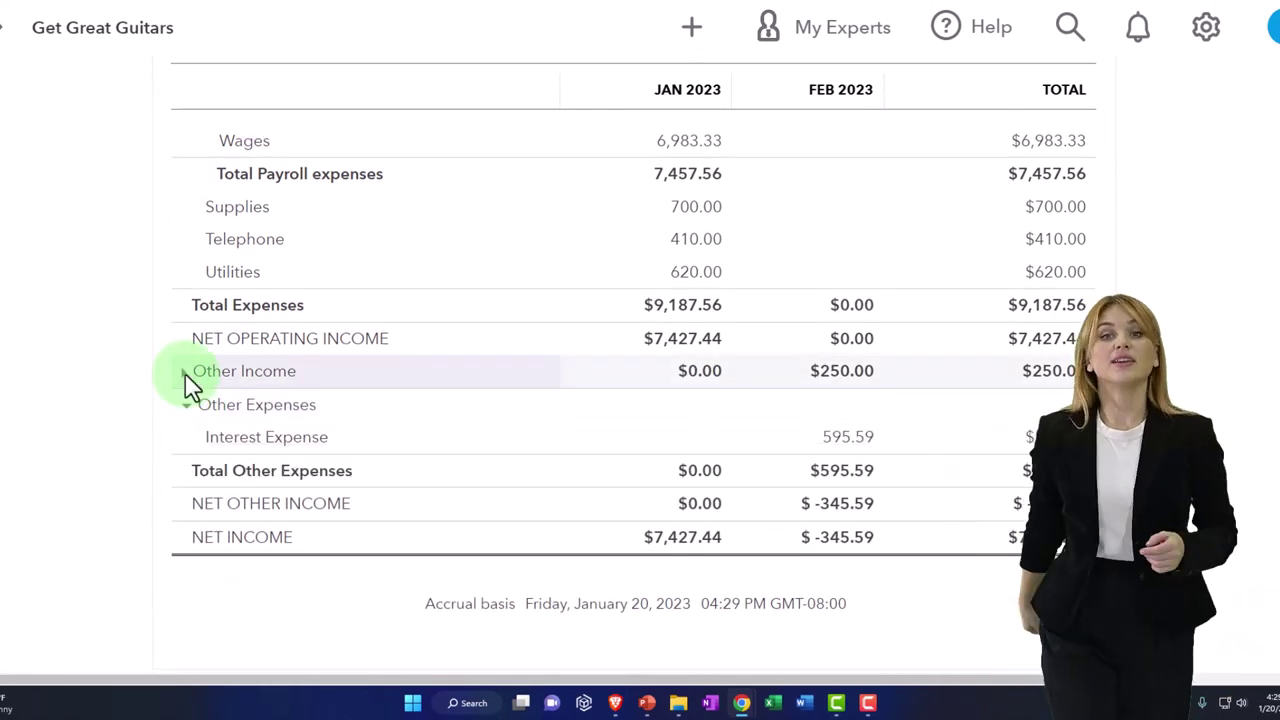
pyautogui.click(188, 372)
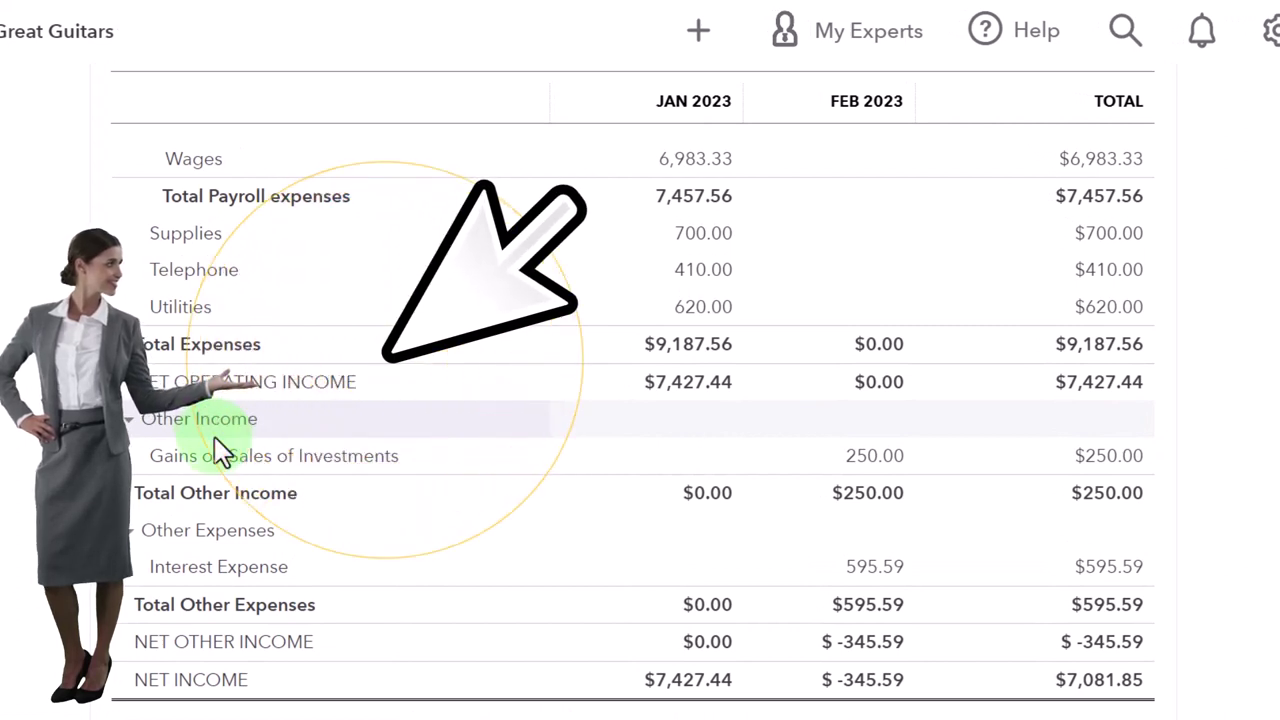
pyautogui.click(130, 422)
pyautogui.click(130, 422)
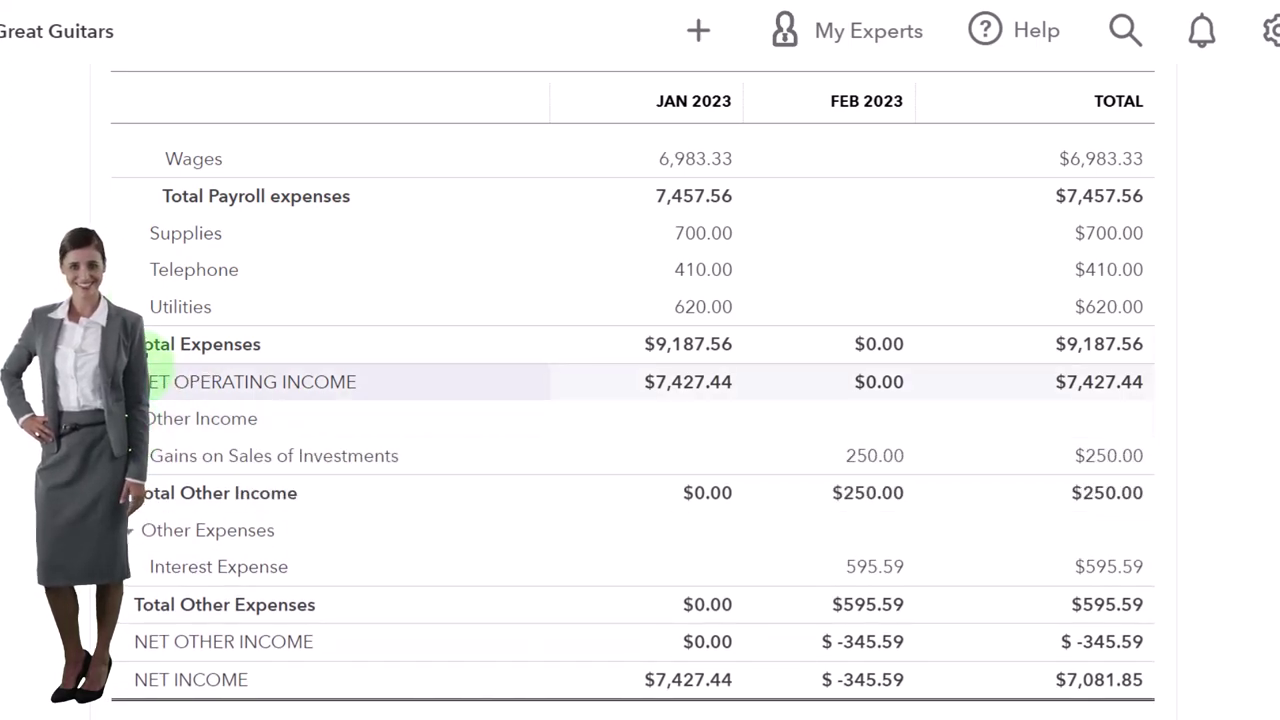
# Step: Return to the Chart of Accounts and open the Interest Expense account for editing
pyautogui.click(100, 12)
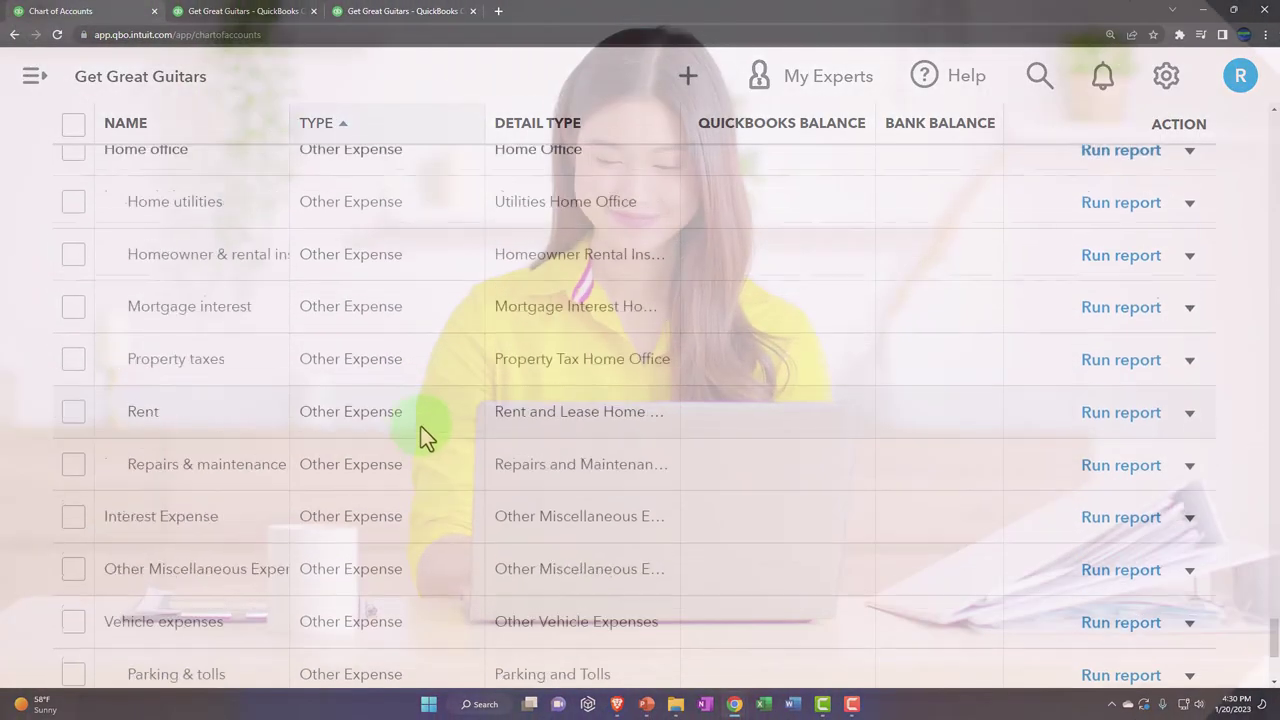
pyautogui.scroll(-4, 418, 435)
pyautogui.scroll(2, 340, 480)
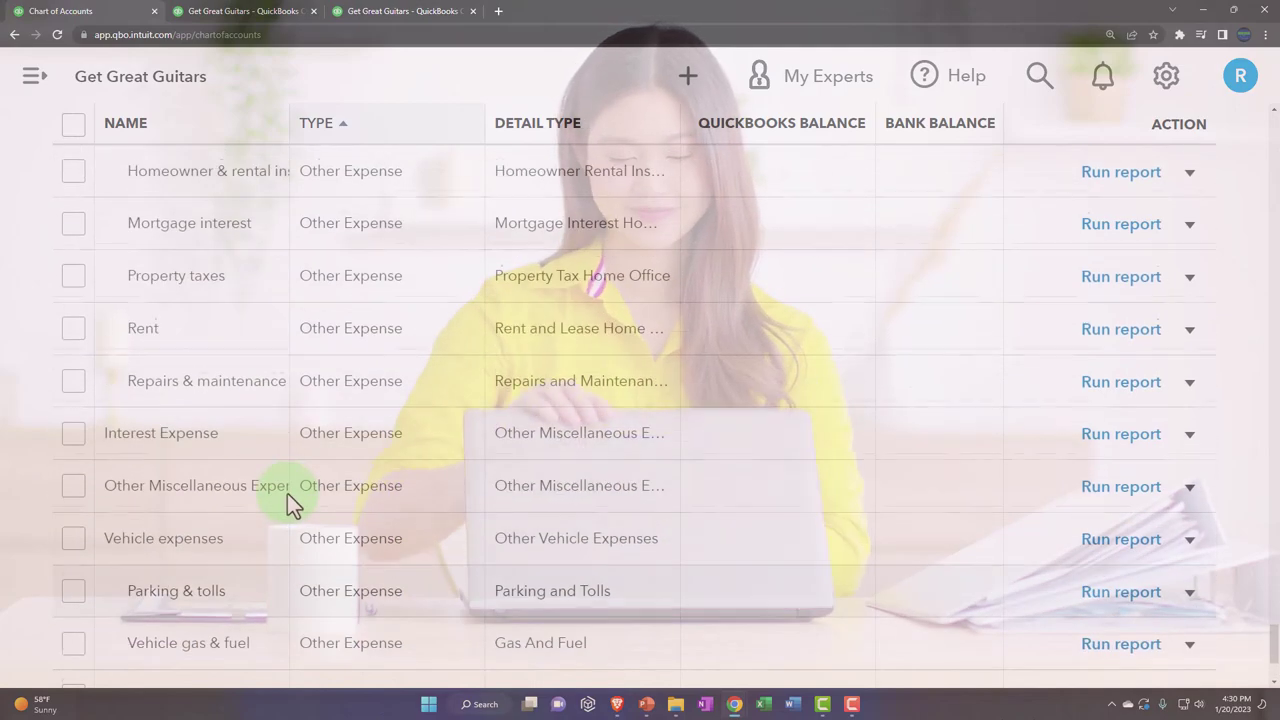
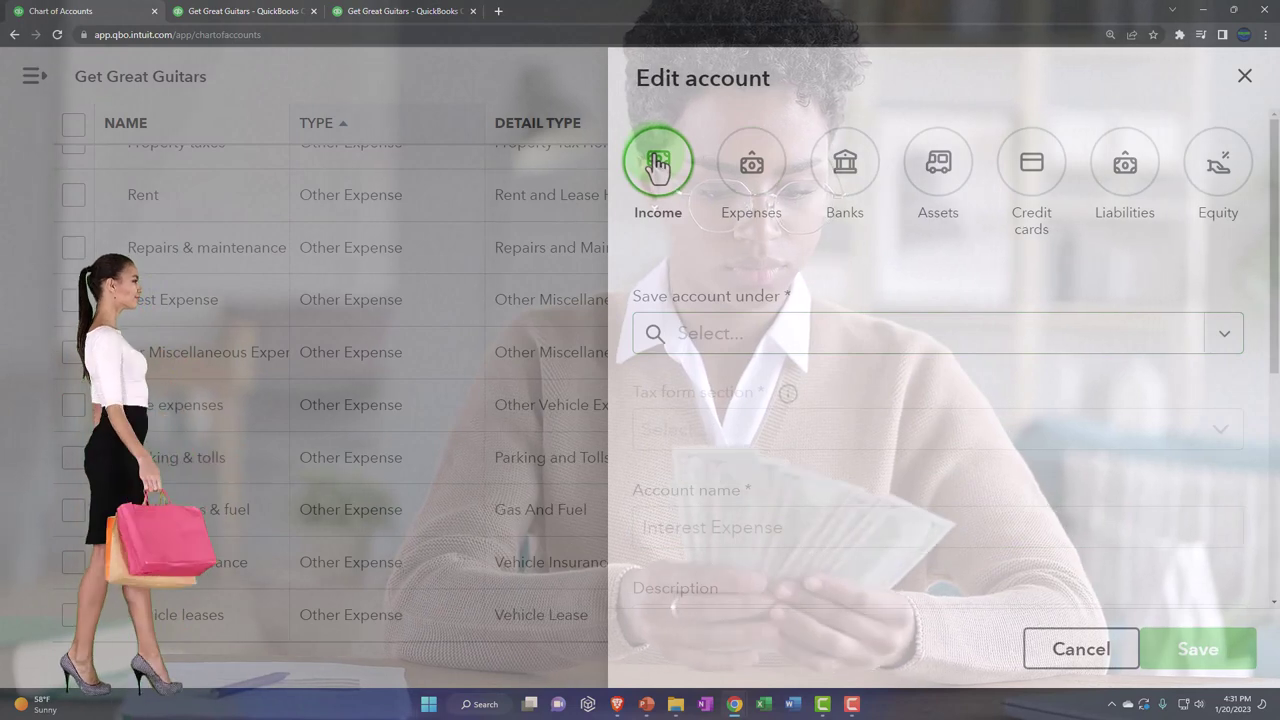
# Step: Reclassify the Interest Expense account as income under the Other income account, with tax form section Other Miscellaneous Income, and save the change
pyautogui.click(750, 340)
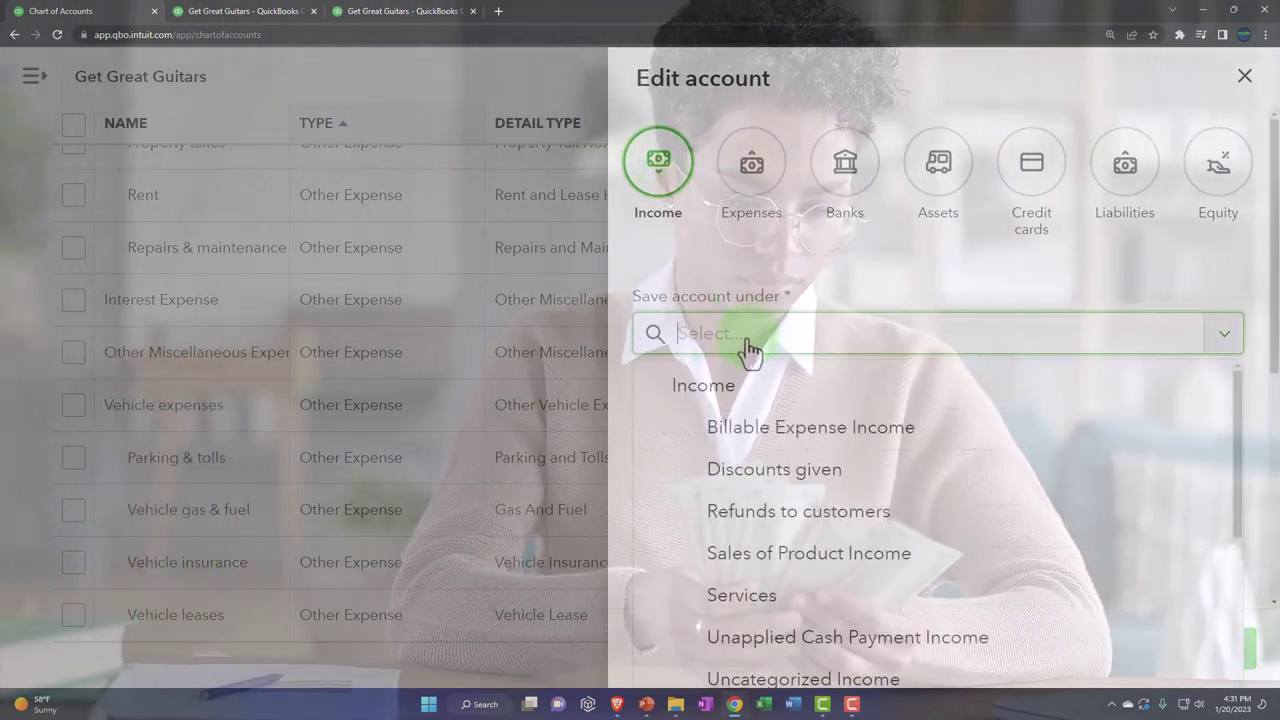
pyautogui.write('Other')
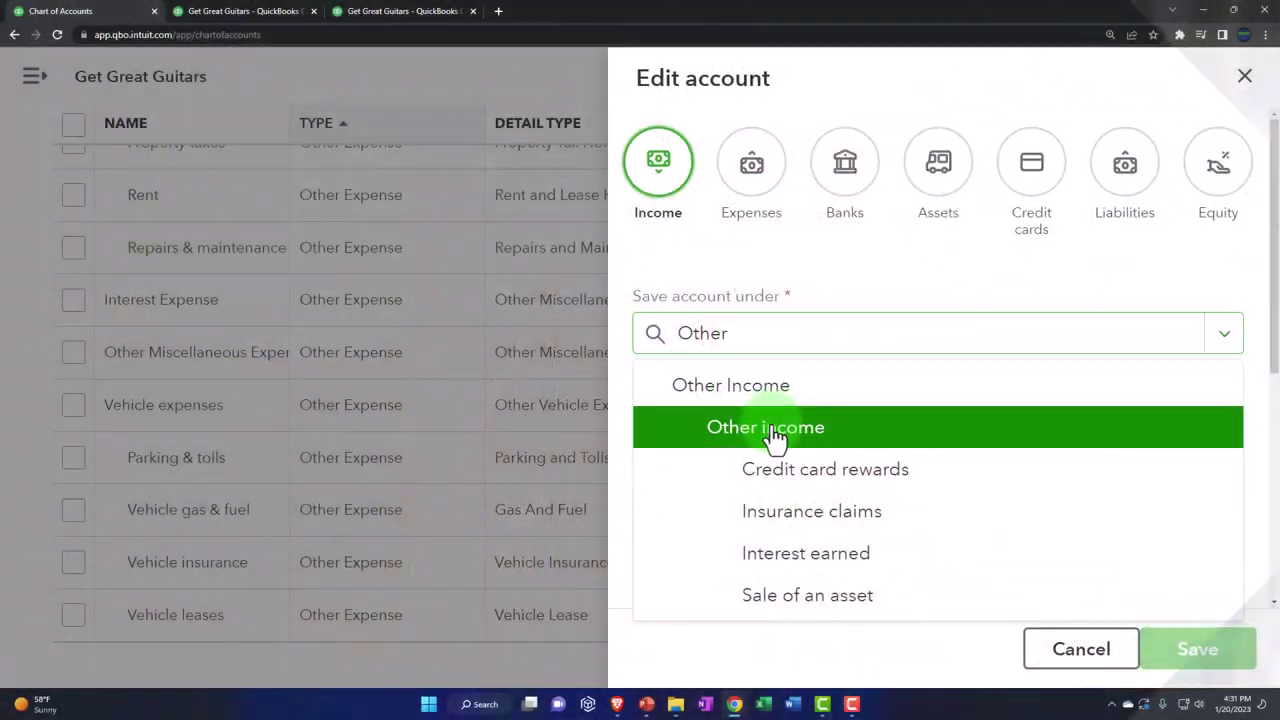
pyautogui.click(776, 438)
pyautogui.scroll(-1, 800, 445)
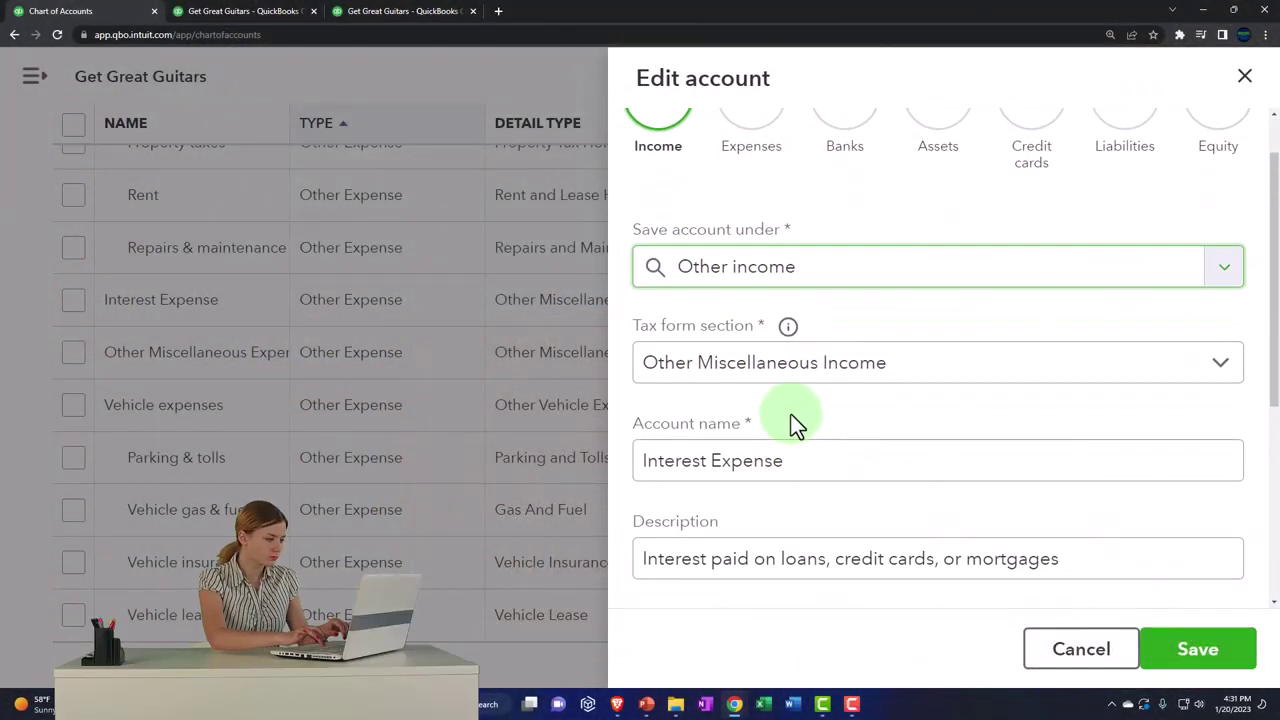
pyautogui.scroll(-1, 843, 390)
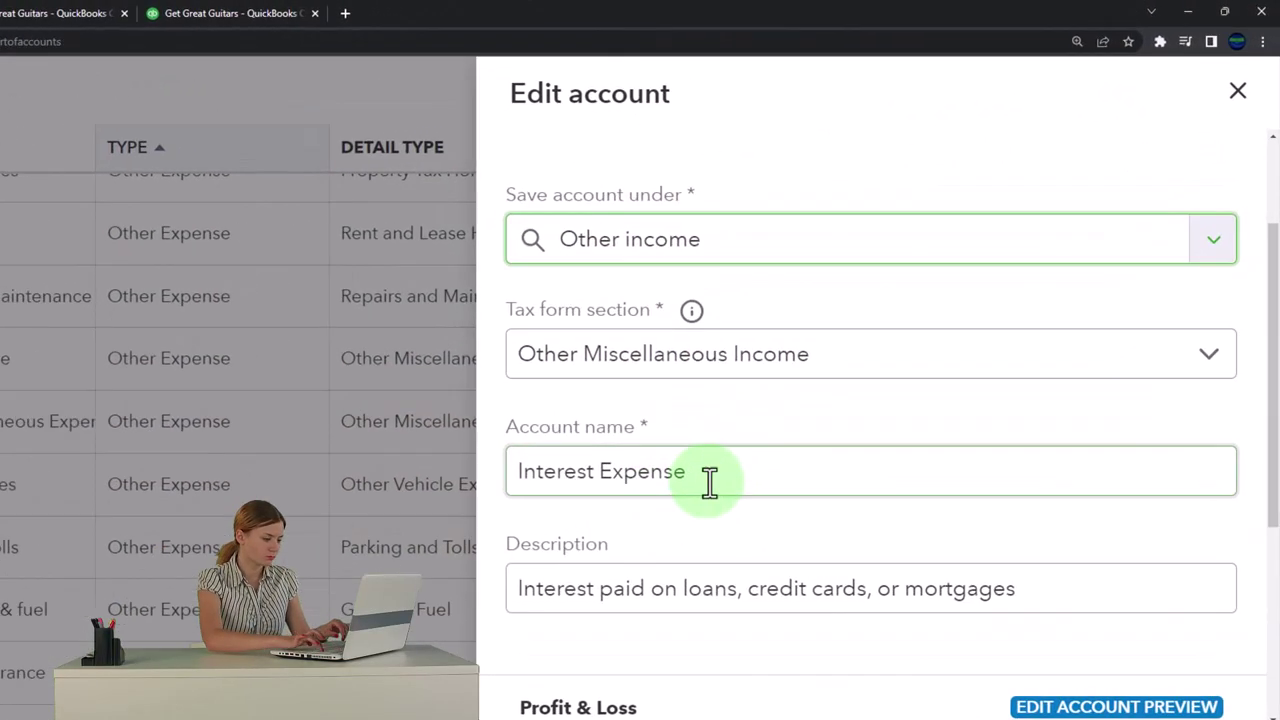
pyautogui.scroll(-1, 757, 640)
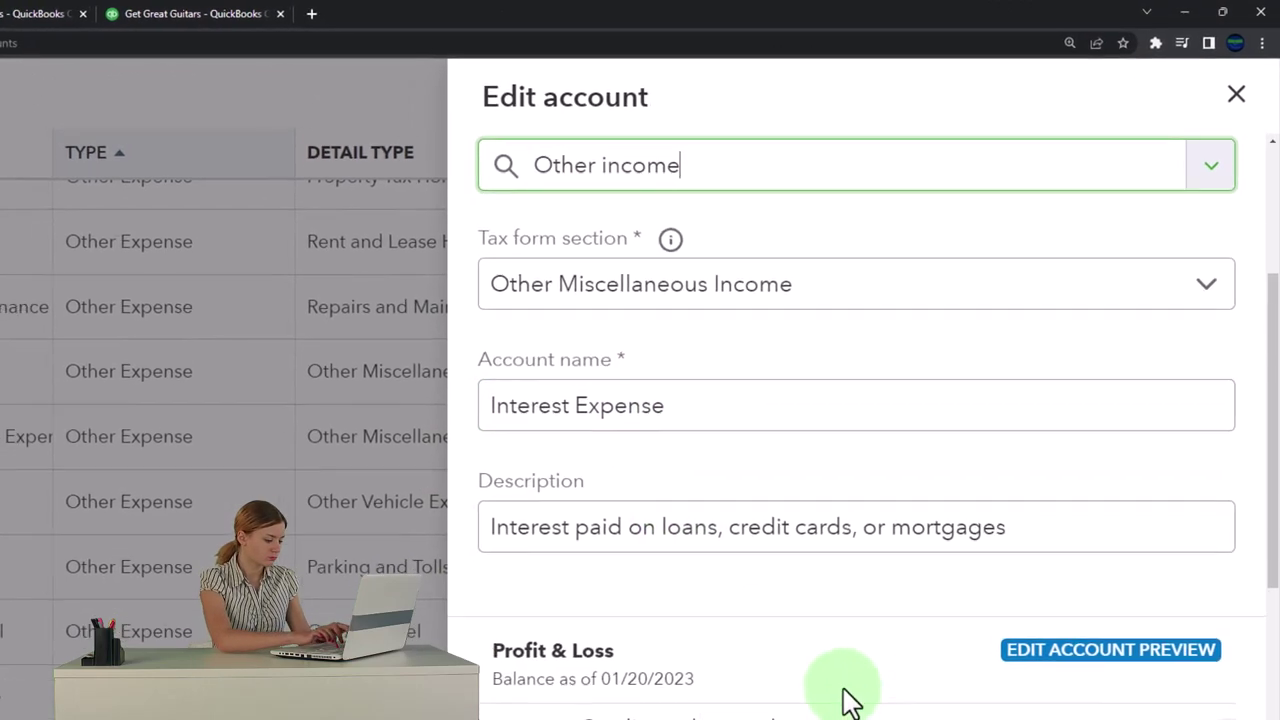
pyautogui.click(1197, 650)
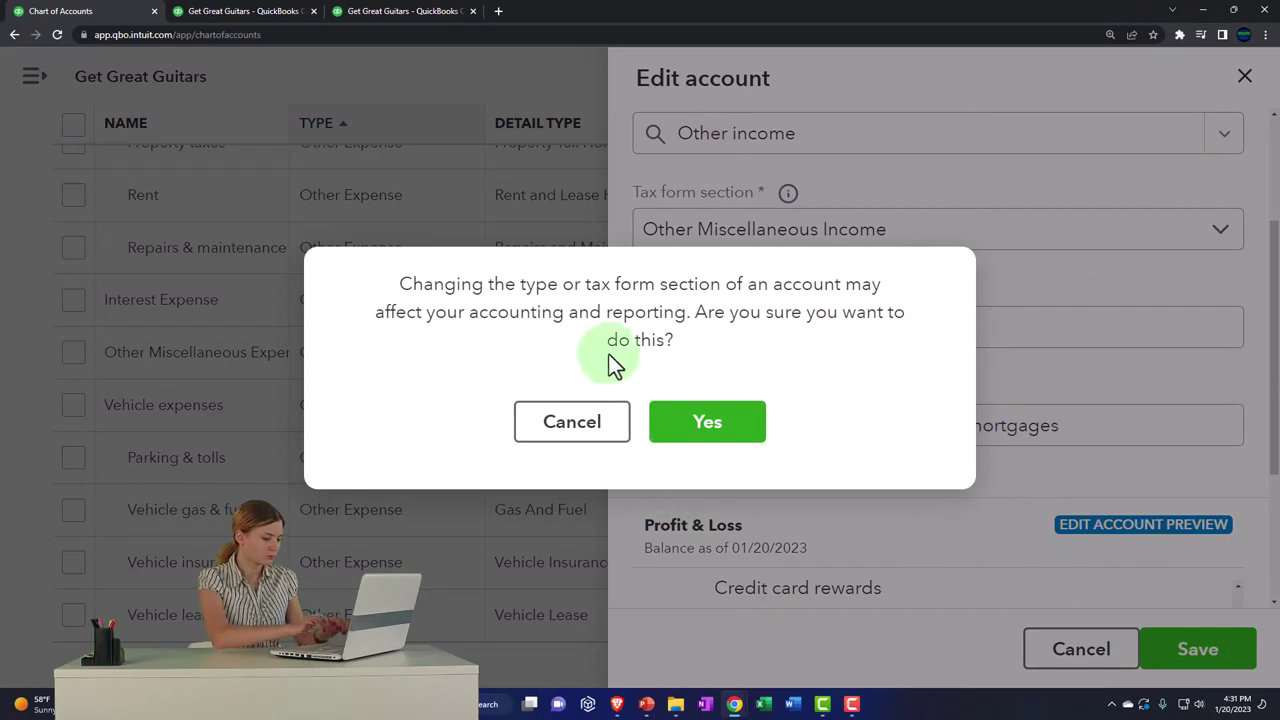
pyautogui.click(706, 422)
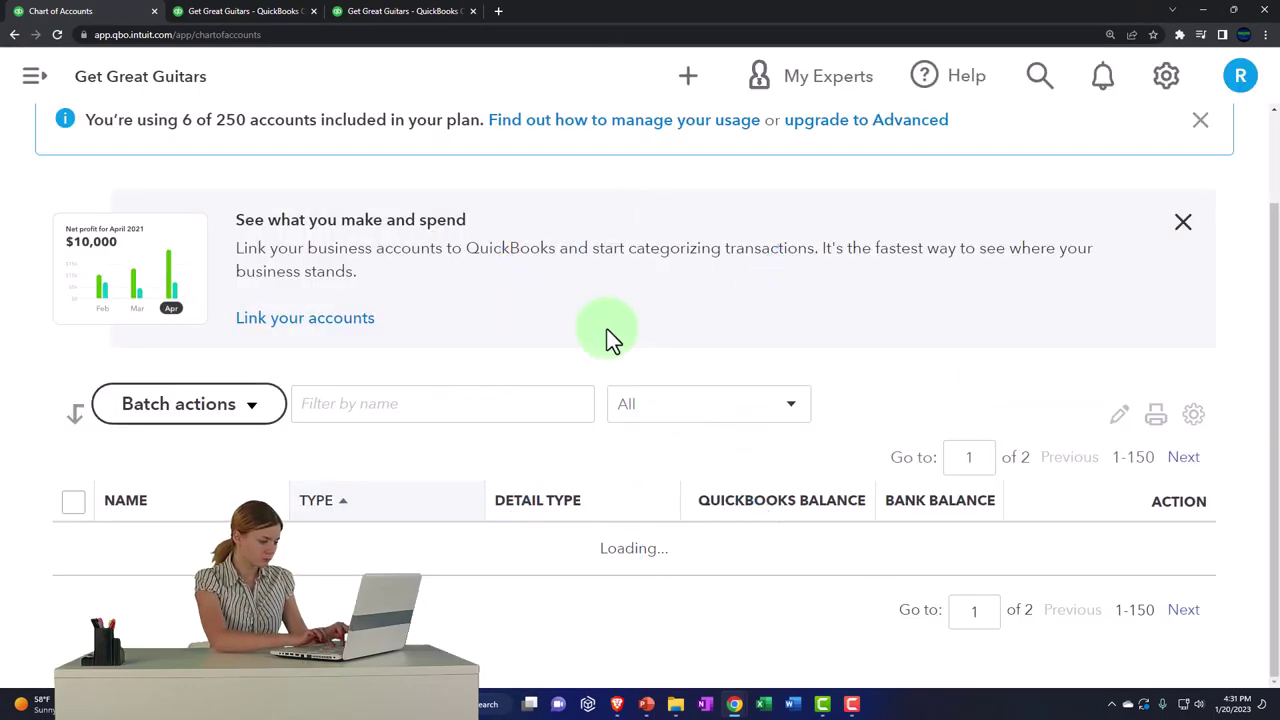
# Step: Rerun the Profit and Loss report for 01/01/2023 to 02/28/2023 and go to its Other Income section
pyautogui.click(408, 14)
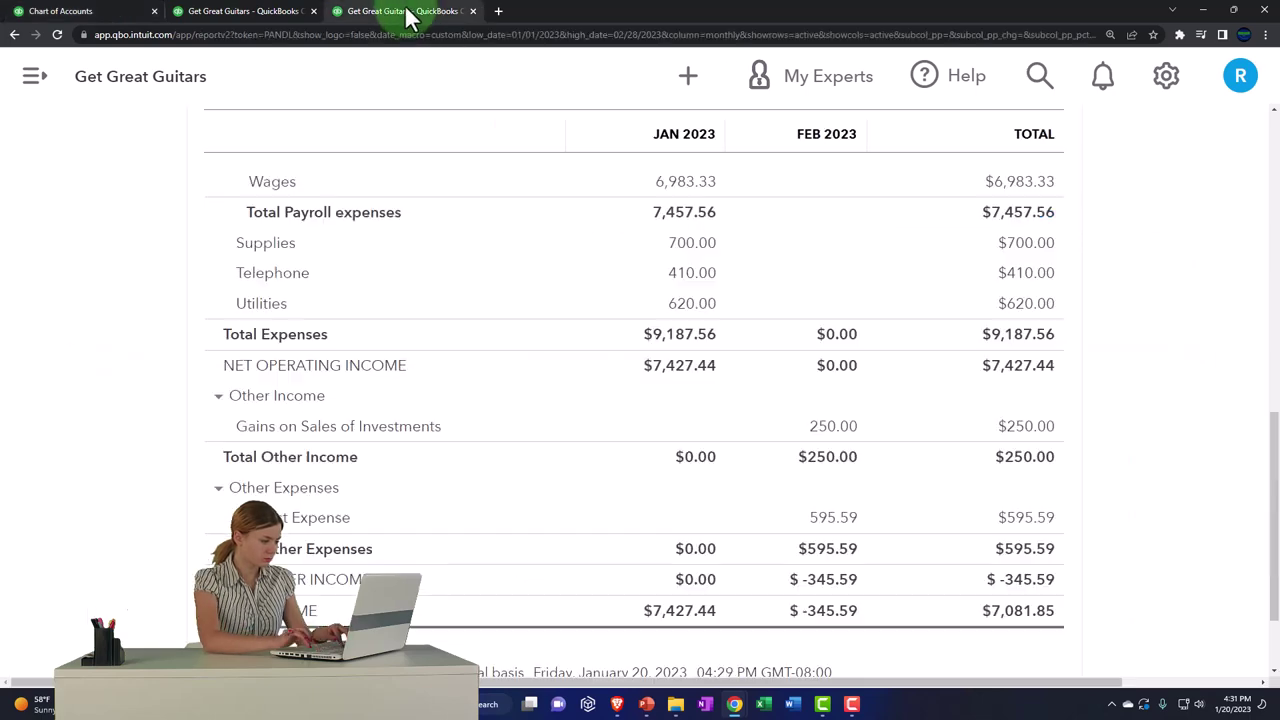
pyautogui.scroll(10, 517, 445)
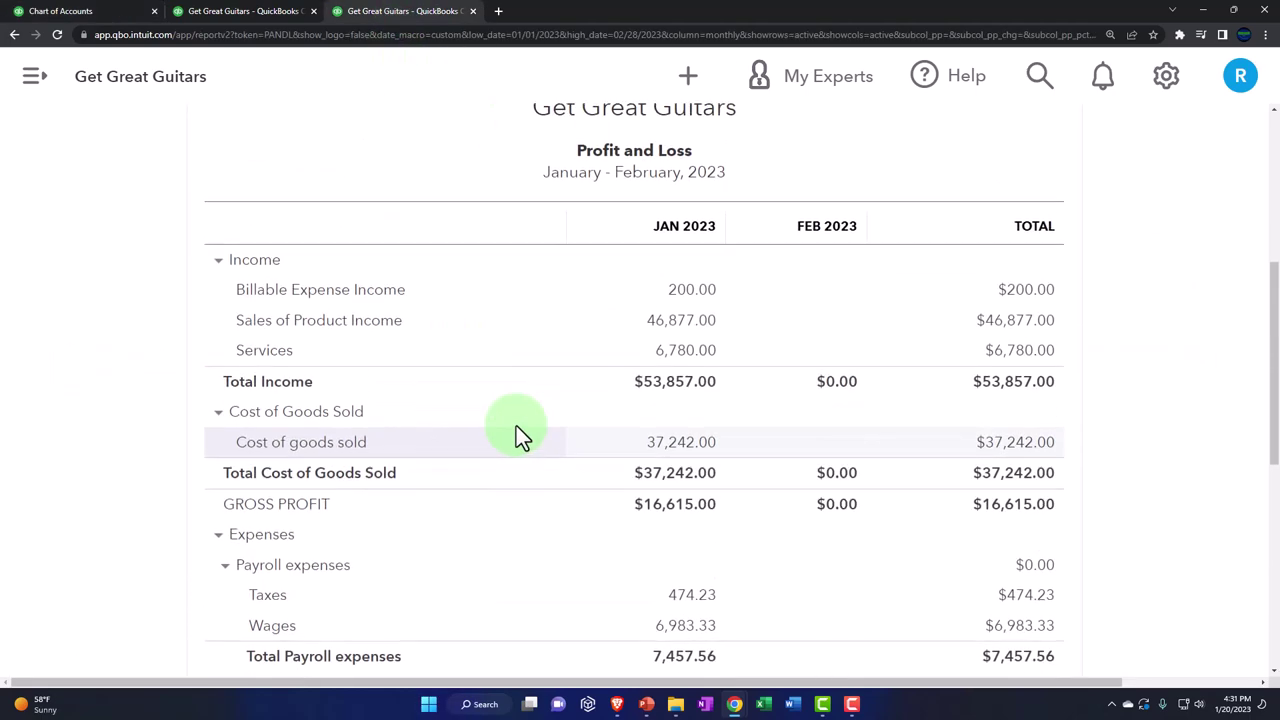
pyautogui.scroll(-10, 491, 464)
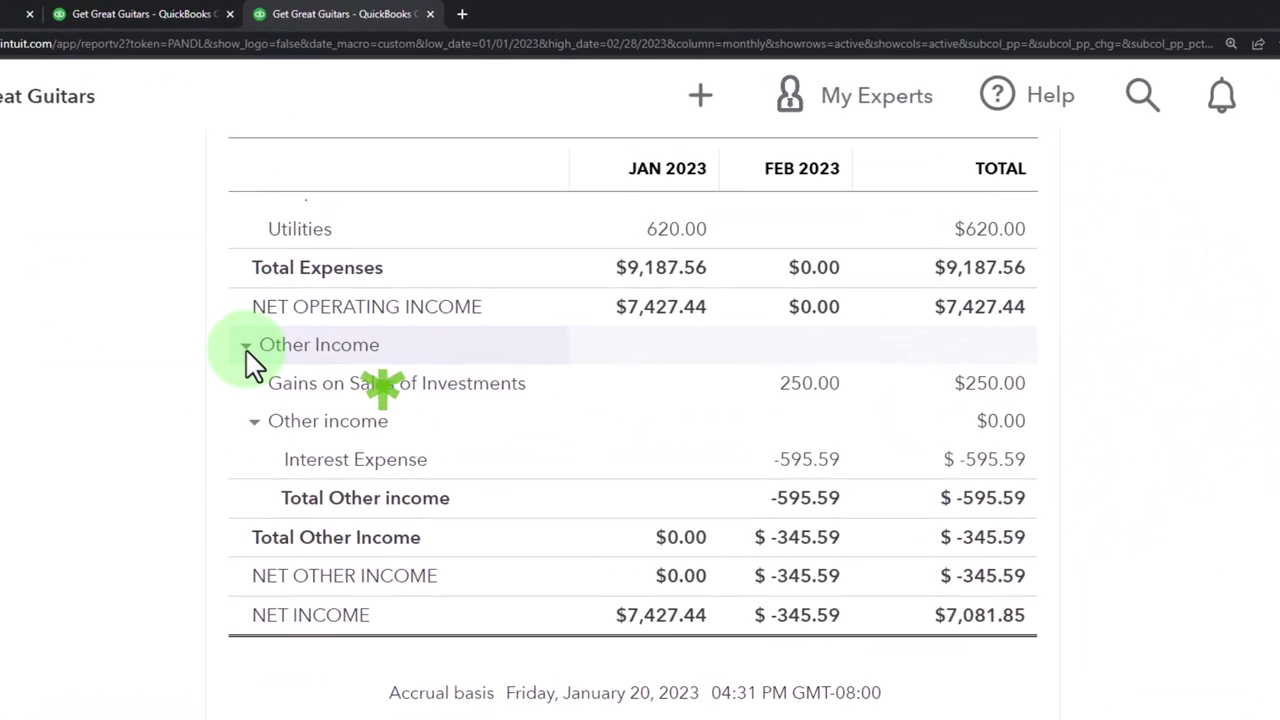
# Step: Collapse and expand the Other Income section and its Other income subgroup to examine how Interest Expense is grouped
pyautogui.click(246, 348)
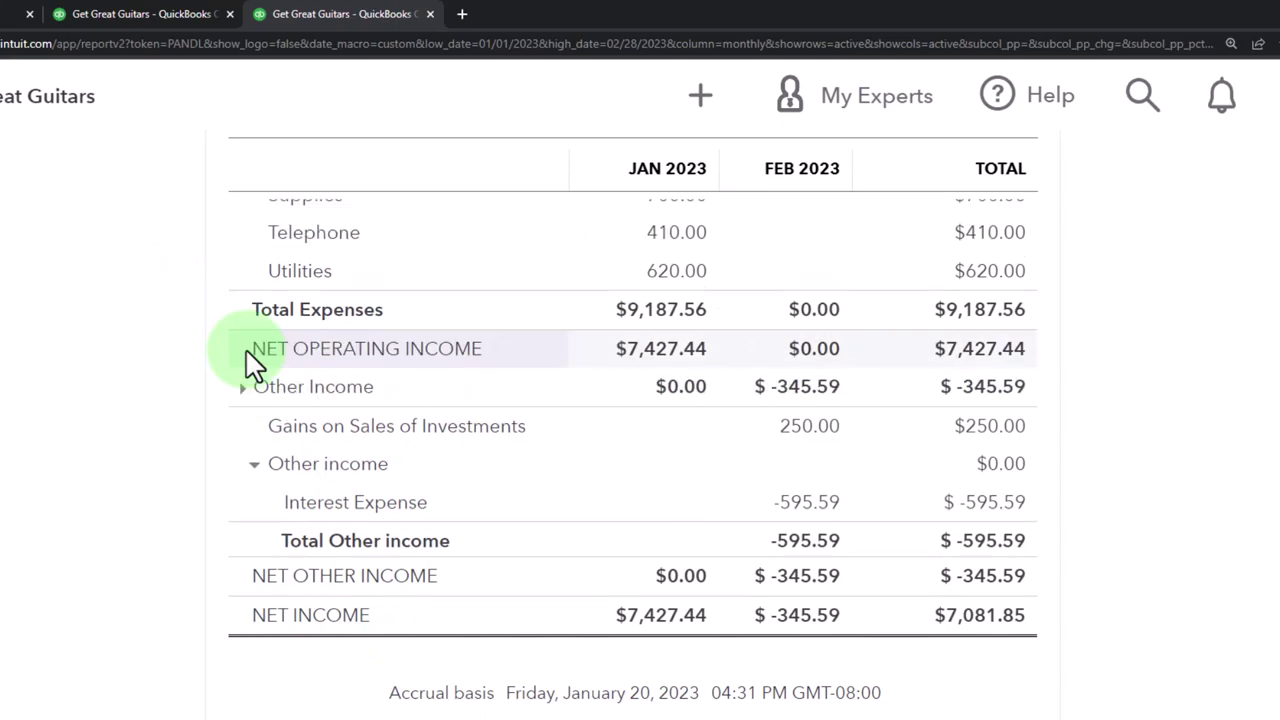
pyautogui.click(241, 539)
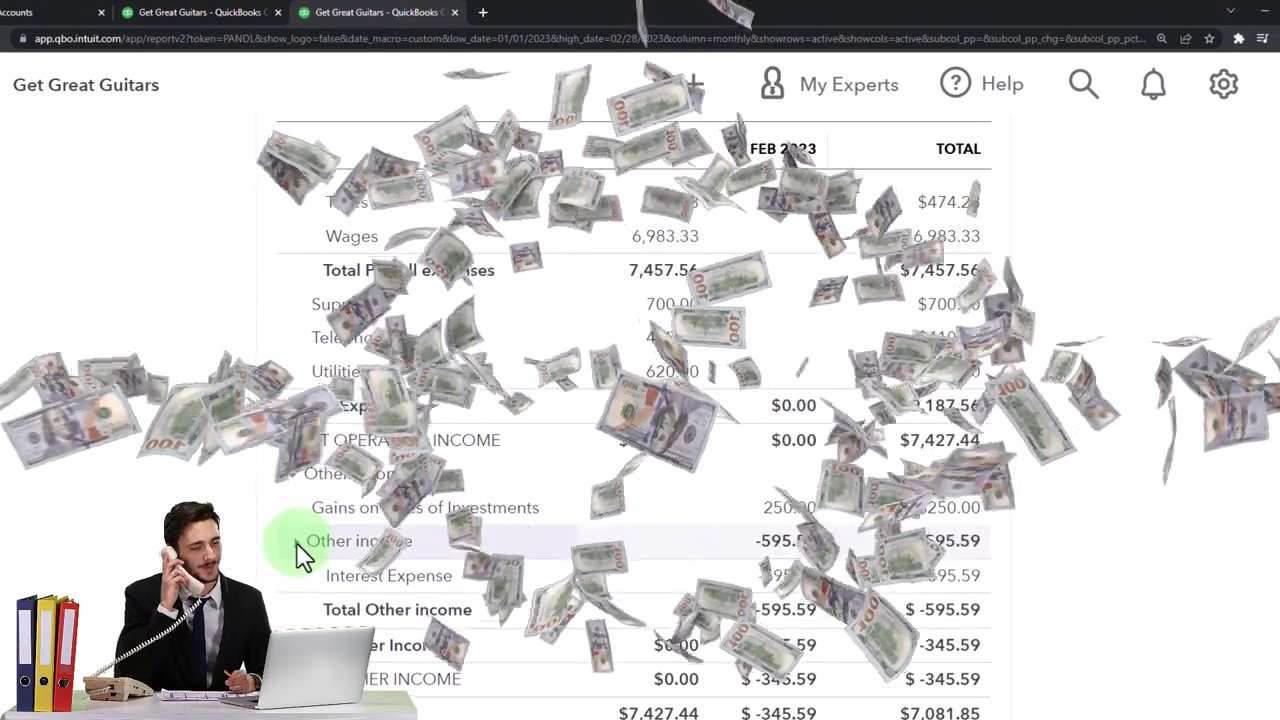
pyautogui.click(296, 542)
pyautogui.click(296, 542)
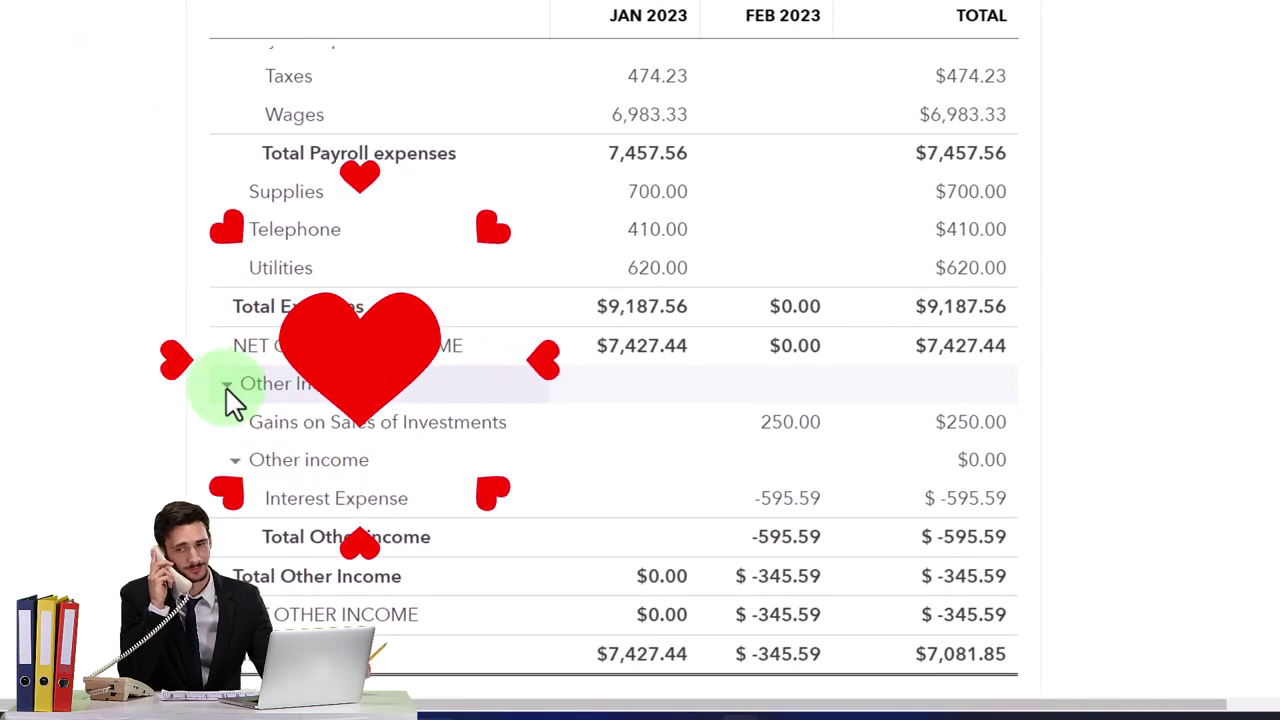
pyautogui.click(226, 388)
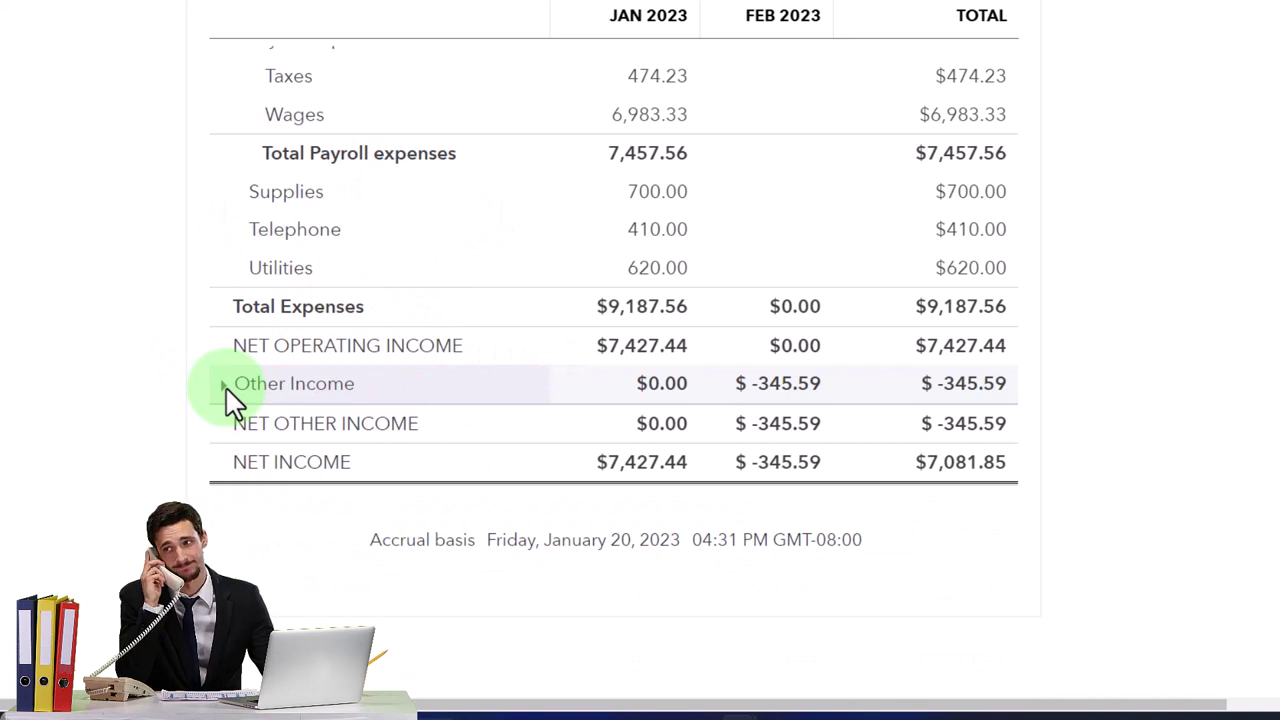
pyautogui.click(225, 386)
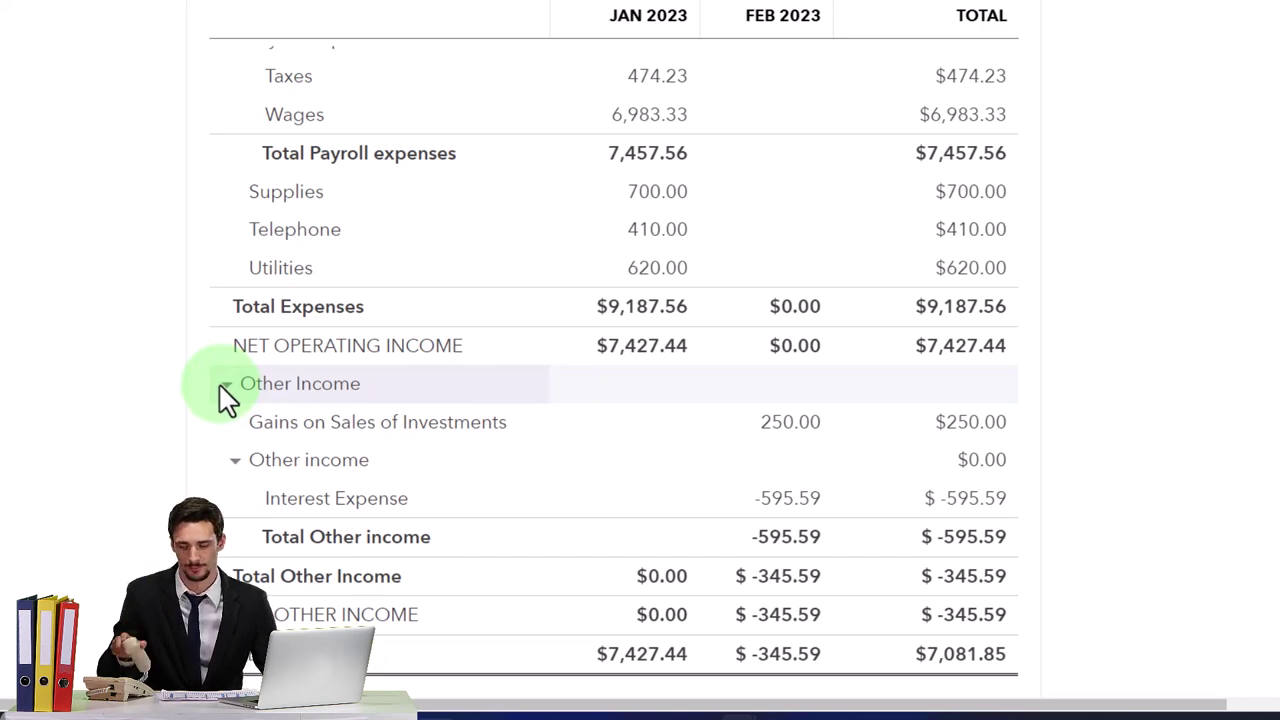
# Step: Find Interest Expense among the Other Income accounts in the Chart of Accounts and open it for editing
pyautogui.click(108, 10)
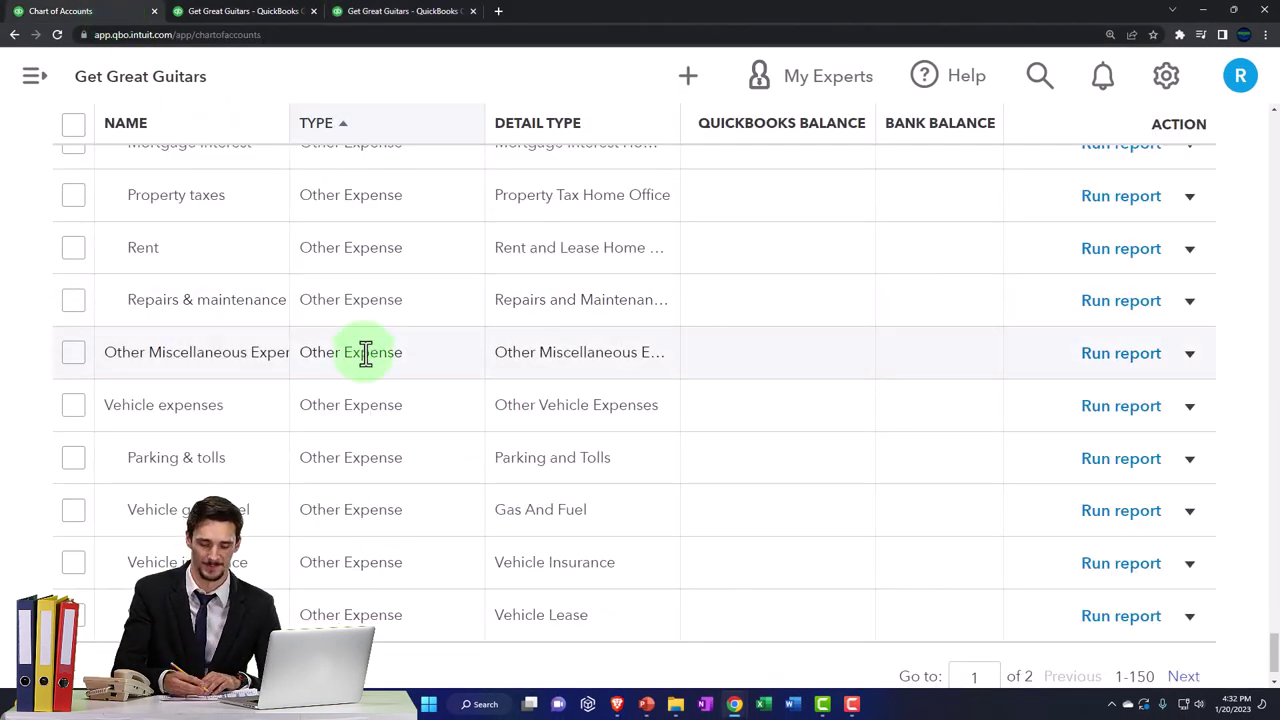
pyautogui.scroll(2, 364, 378)
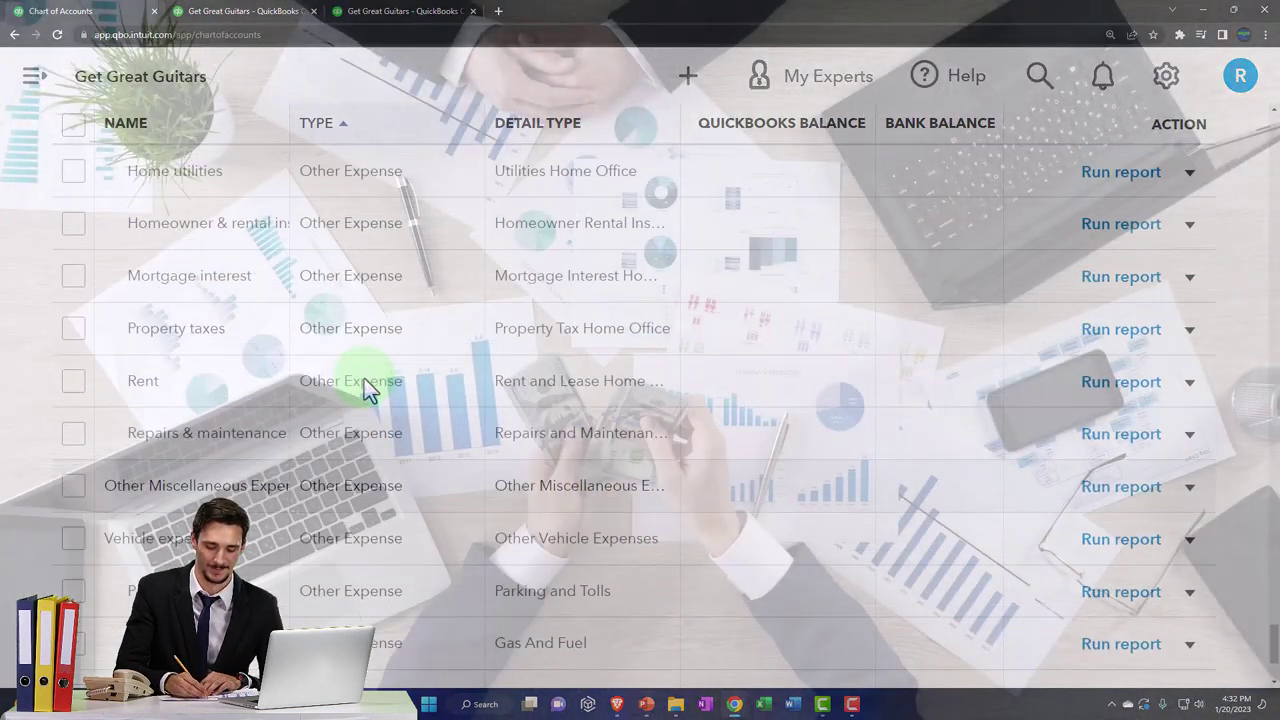
pyautogui.scroll(-3, 364, 378)
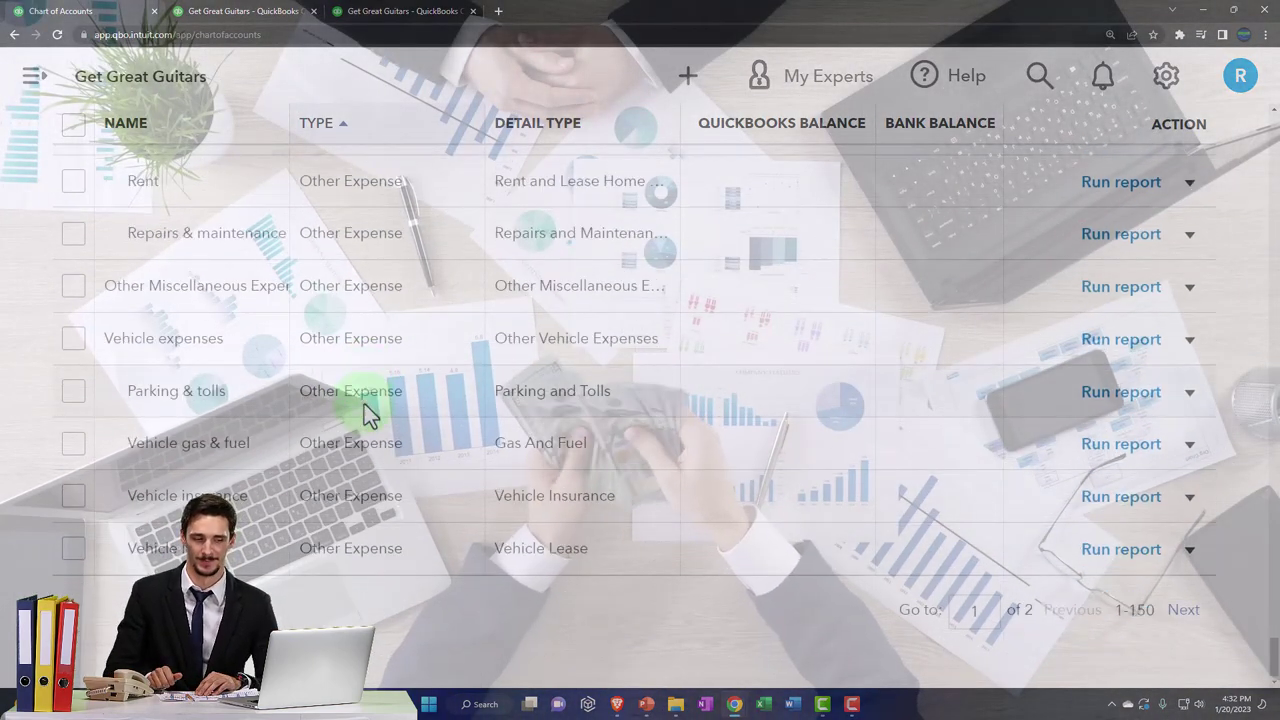
pyautogui.scroll(4, 364, 378)
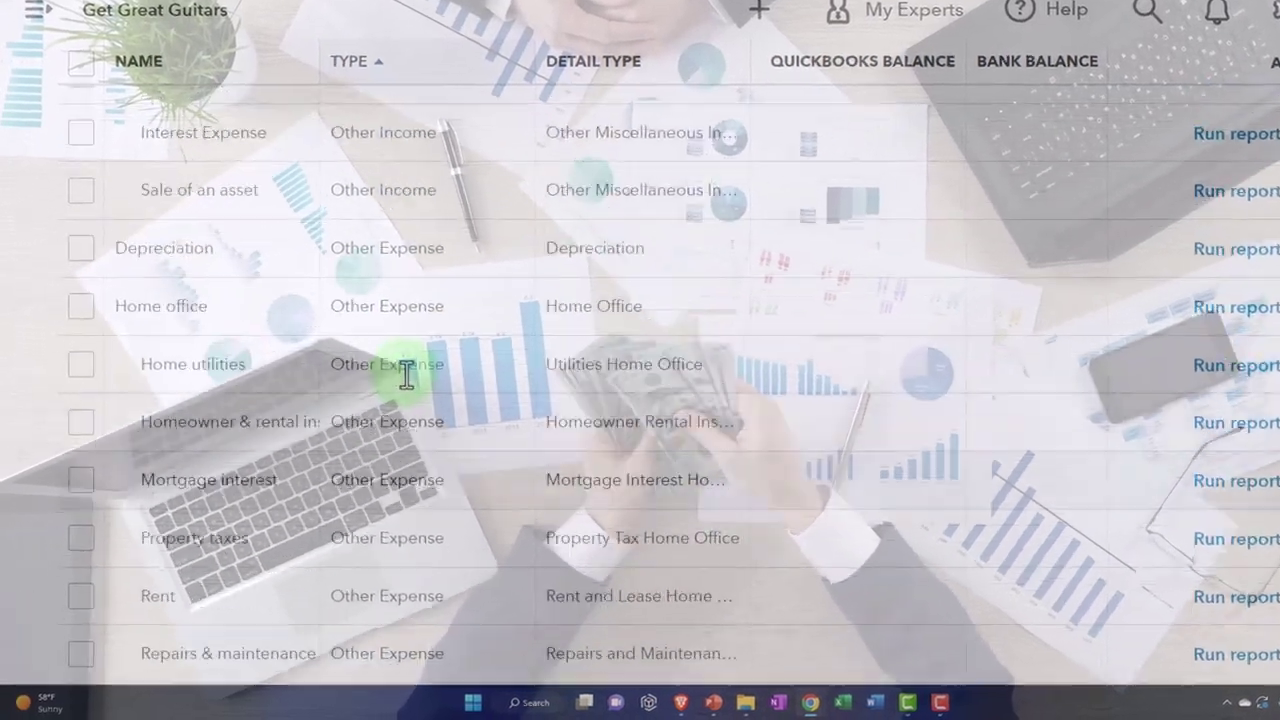
pyautogui.scroll(5, 407, 375)
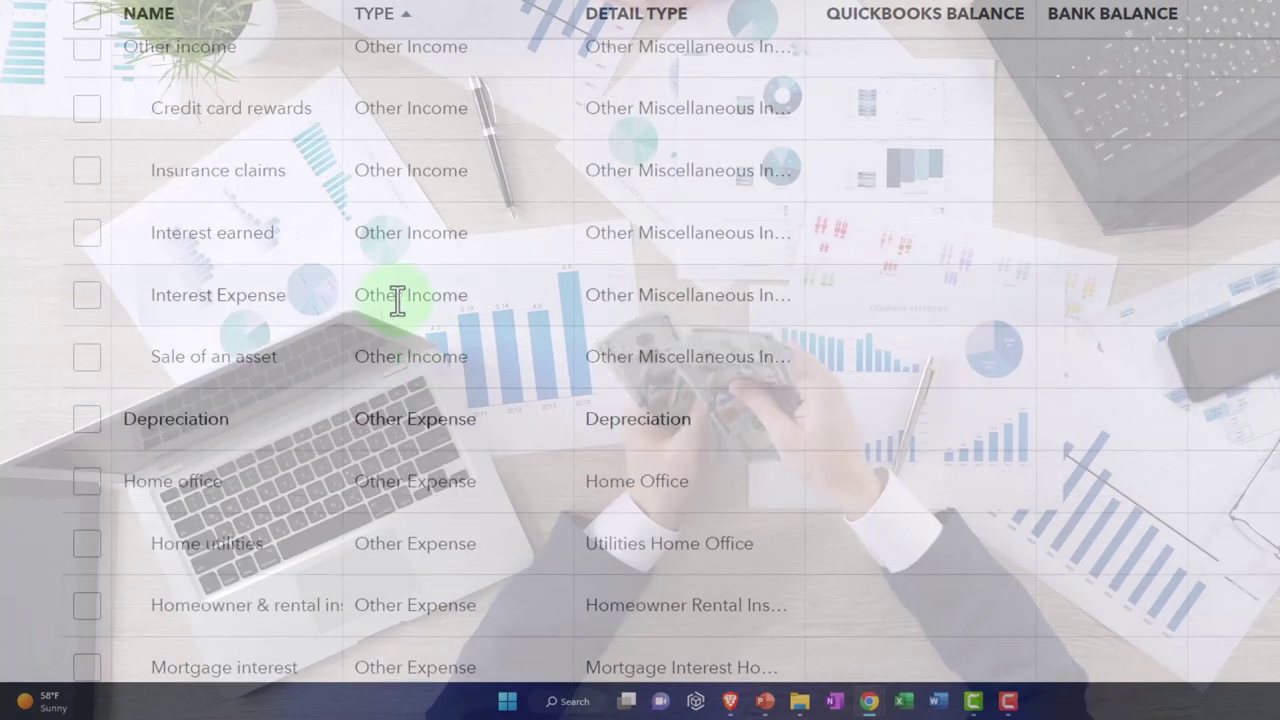
pyautogui.scroll(7, 395, 322)
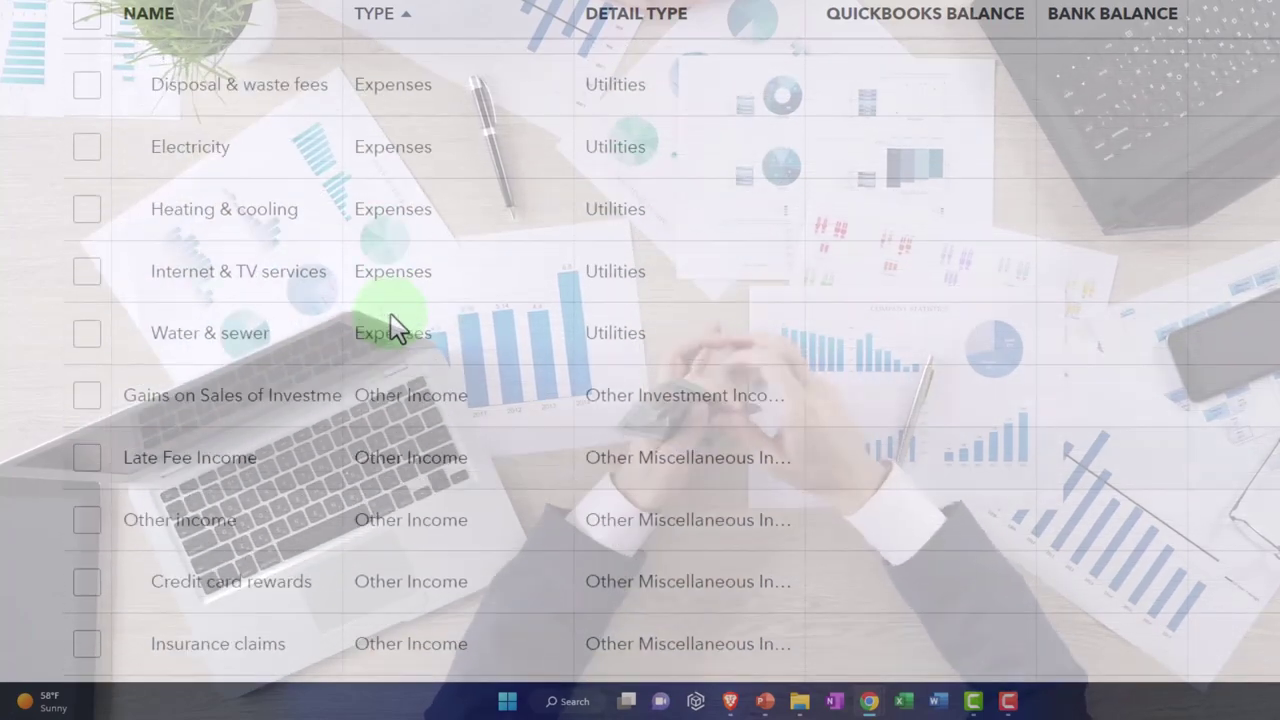
pyautogui.scroll(4, 395, 325)
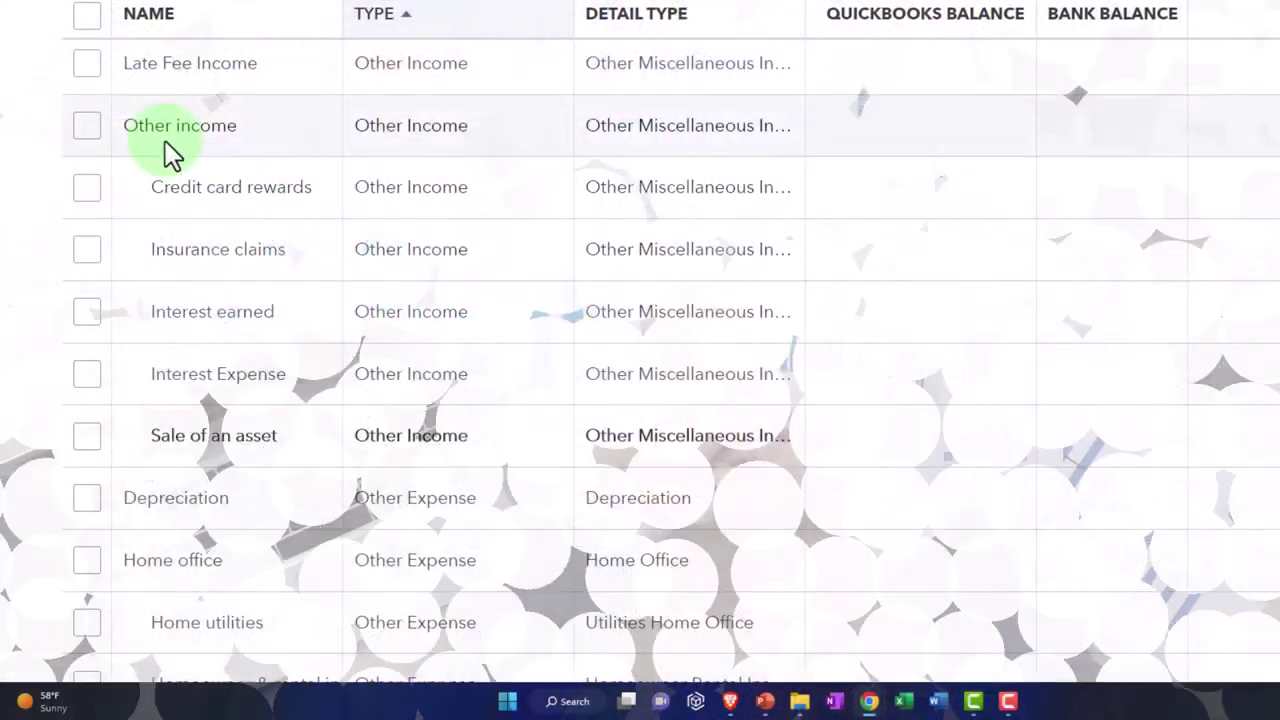
pyautogui.click(212, 388)
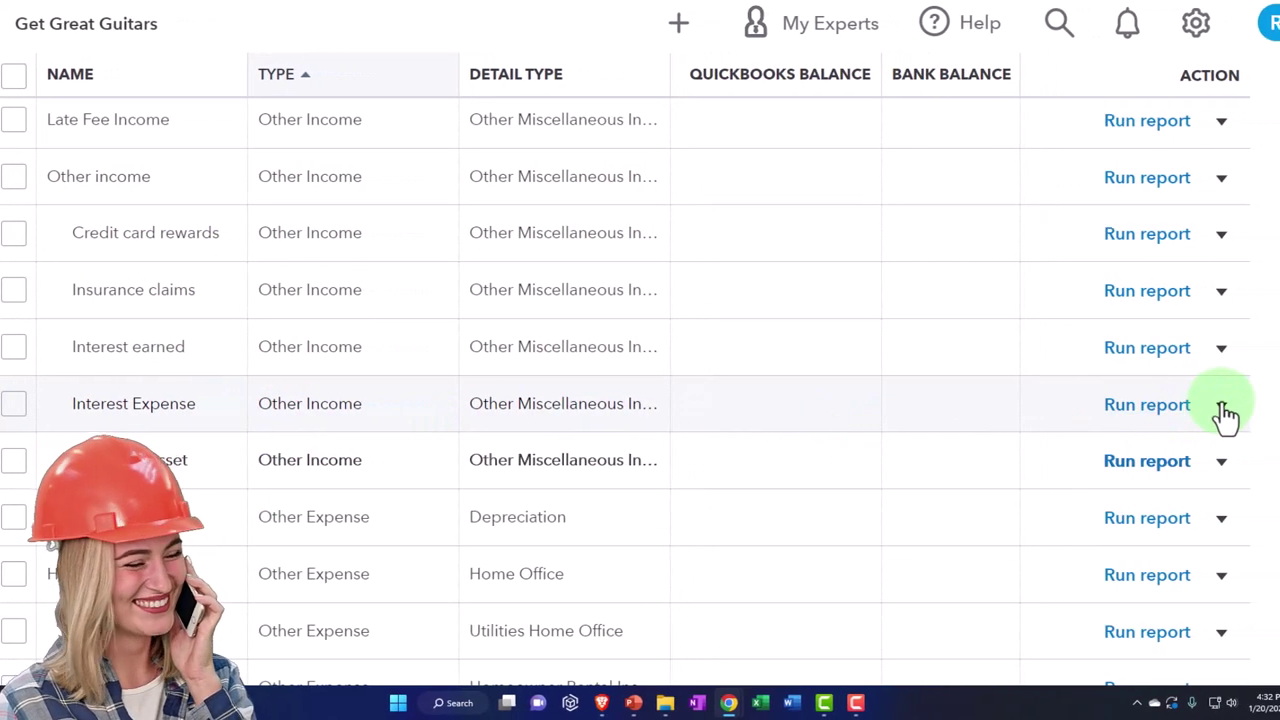
pyautogui.click(1025, 445)
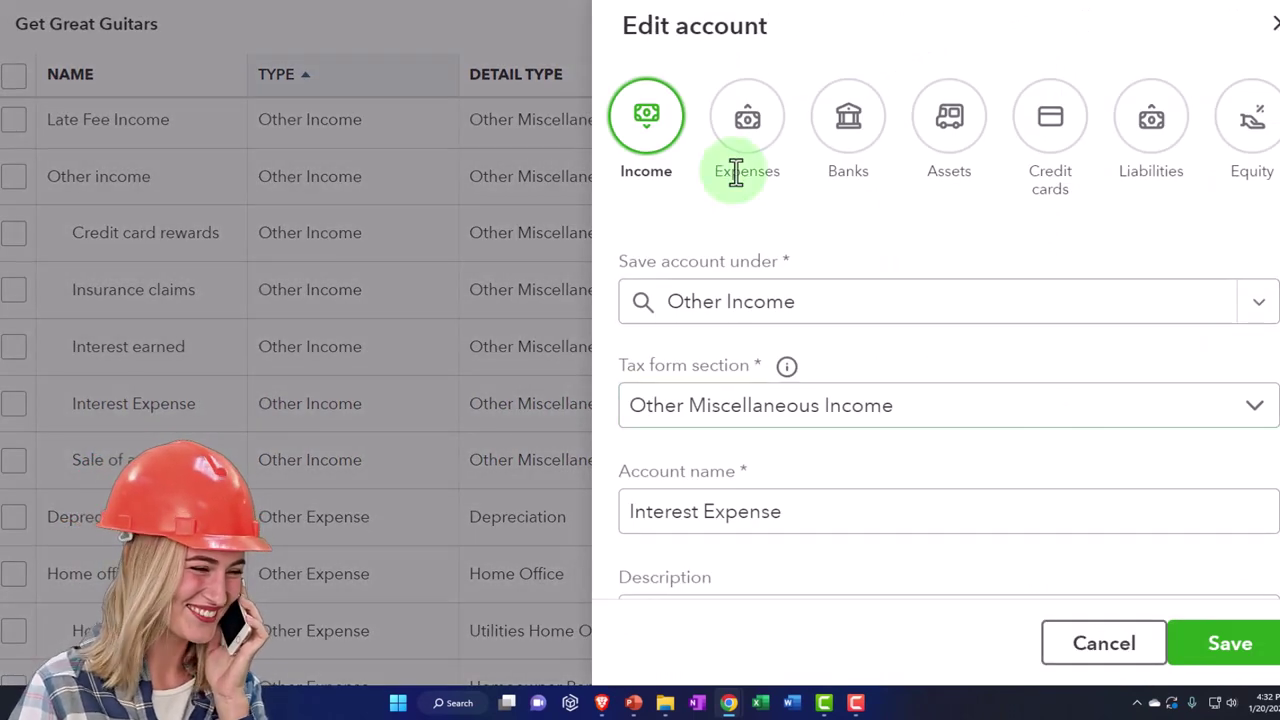
# Step: Save Interest Expense directly under the top-level Other Income category with tax form section Other Miscellaneous Income
pyautogui.click(1257, 305)
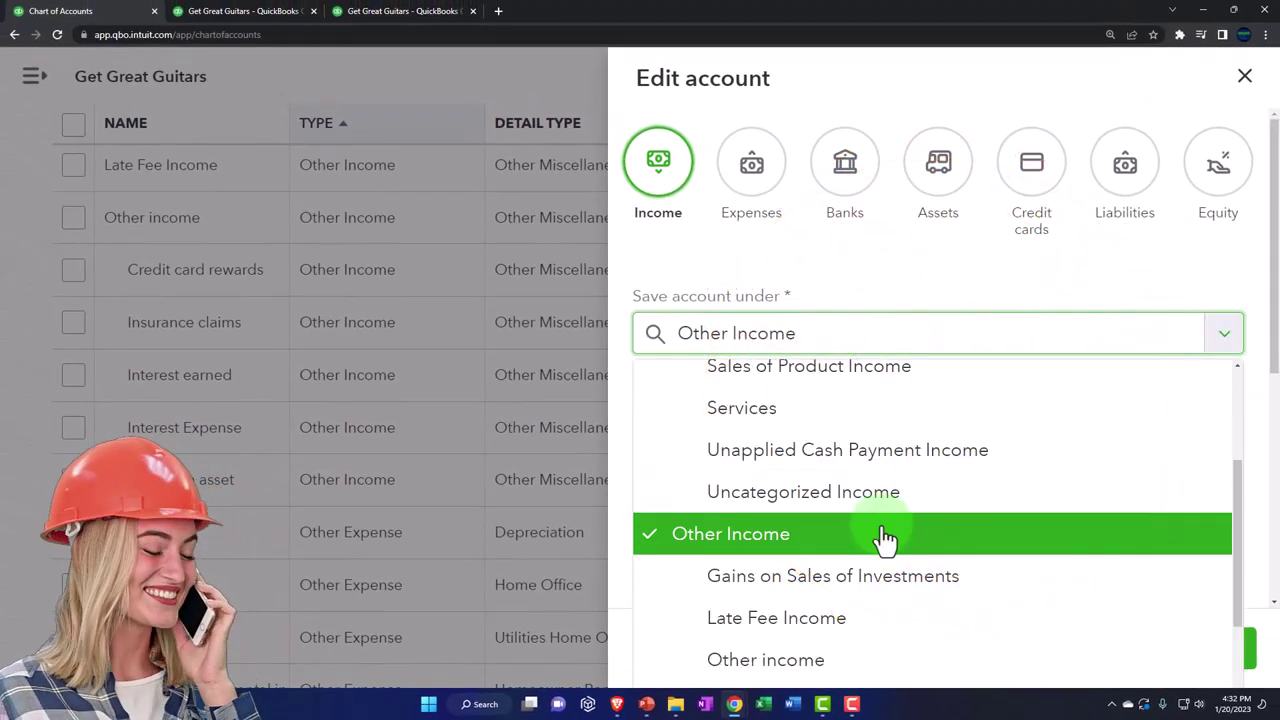
pyautogui.scroll(-3, 880, 540)
pyautogui.scroll(2, 885, 540)
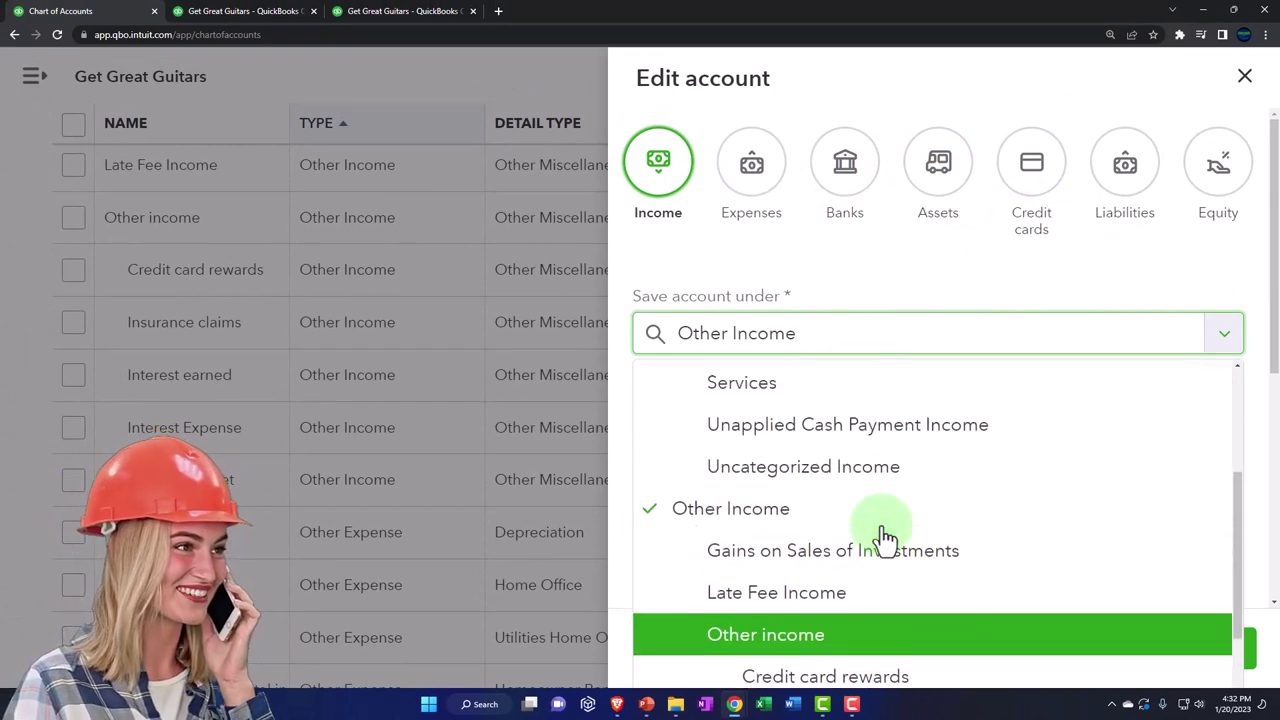
pyautogui.scroll(-2, 885, 540)
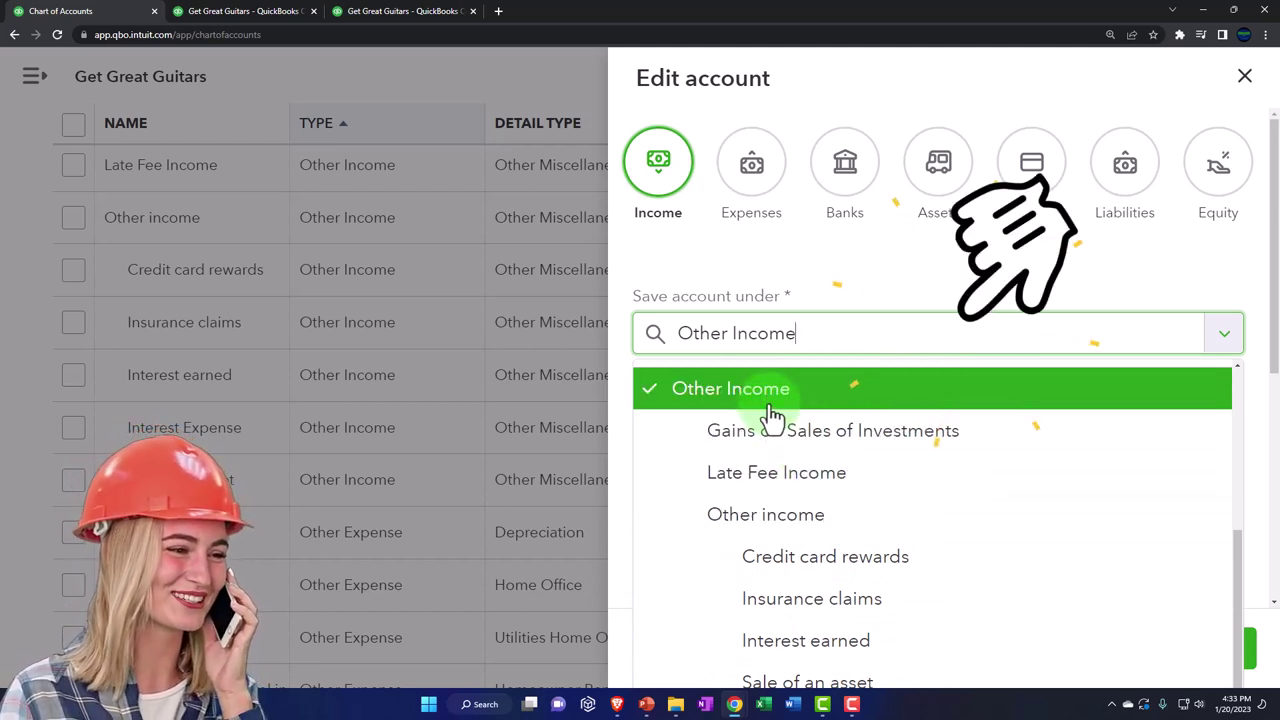
pyautogui.click(737, 392)
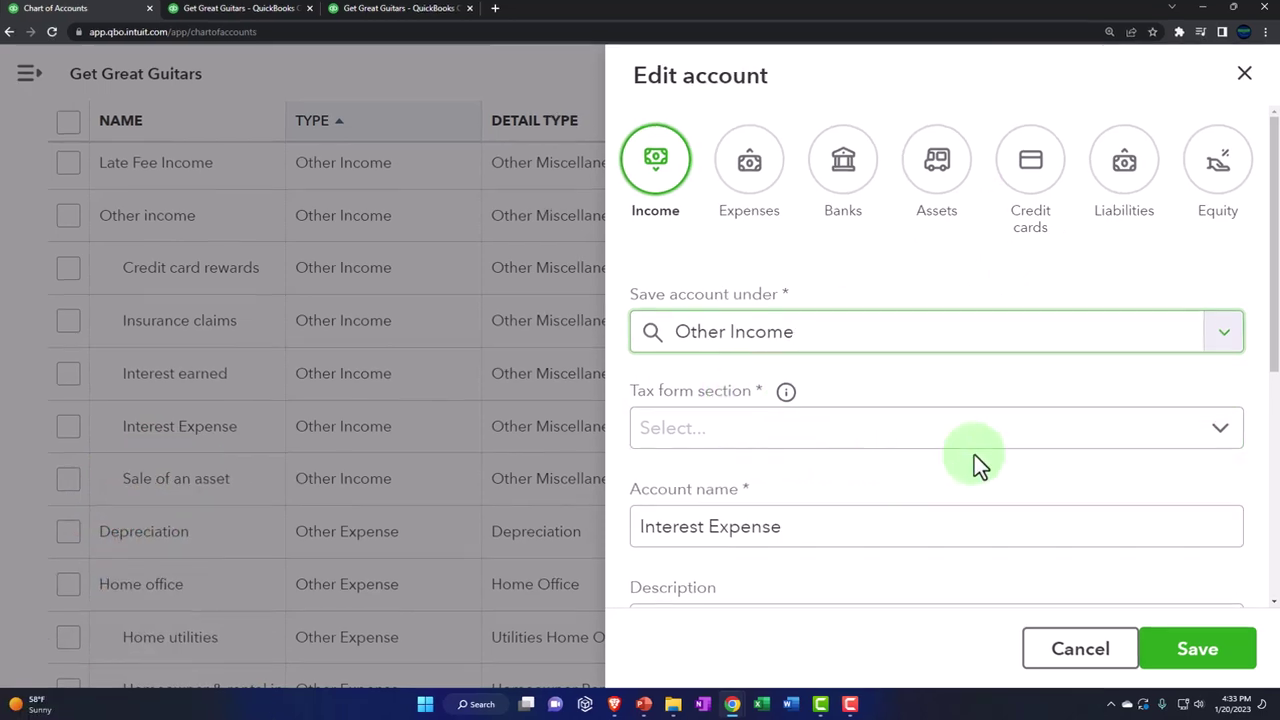
pyautogui.click(1219, 430)
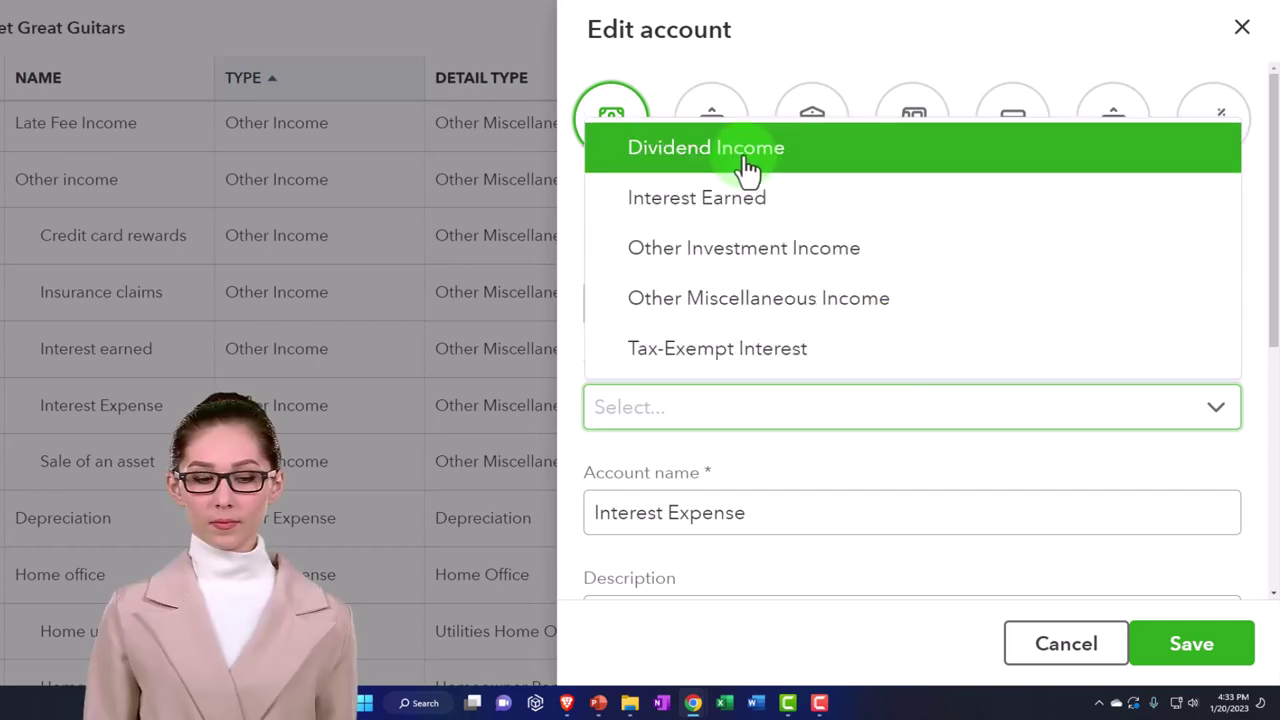
pyautogui.click(748, 306)
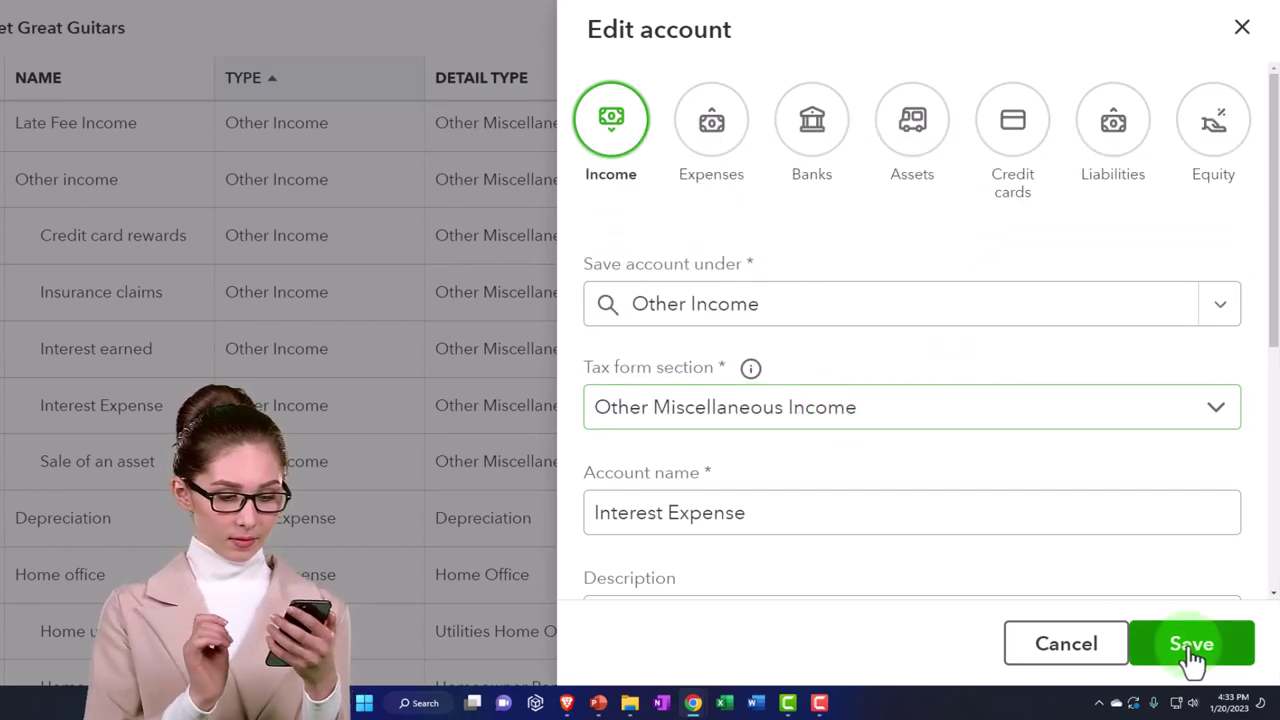
pyautogui.click(1192, 645)
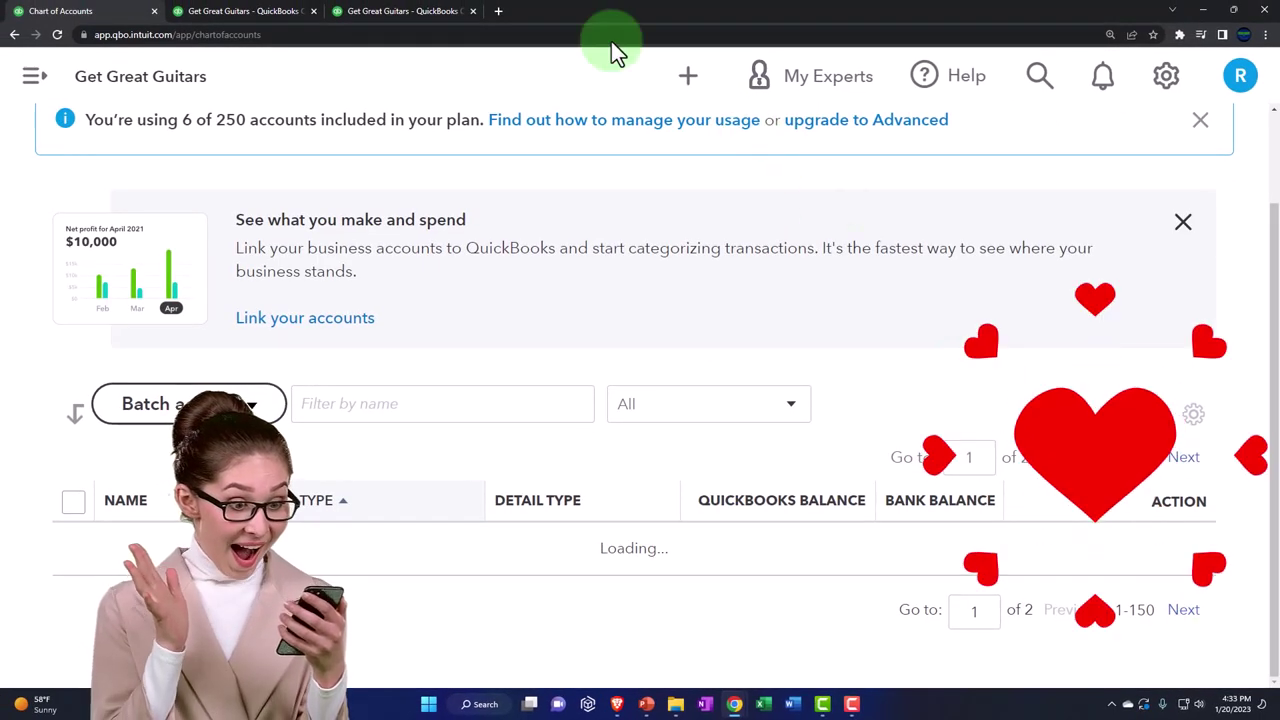
# Step: Rerun the Profit and Loss report, then collapse and expand Other Income to check the placement of Interest Expense
pyautogui.click(414, 12)
pyautogui.scroll(5, 714, 266)
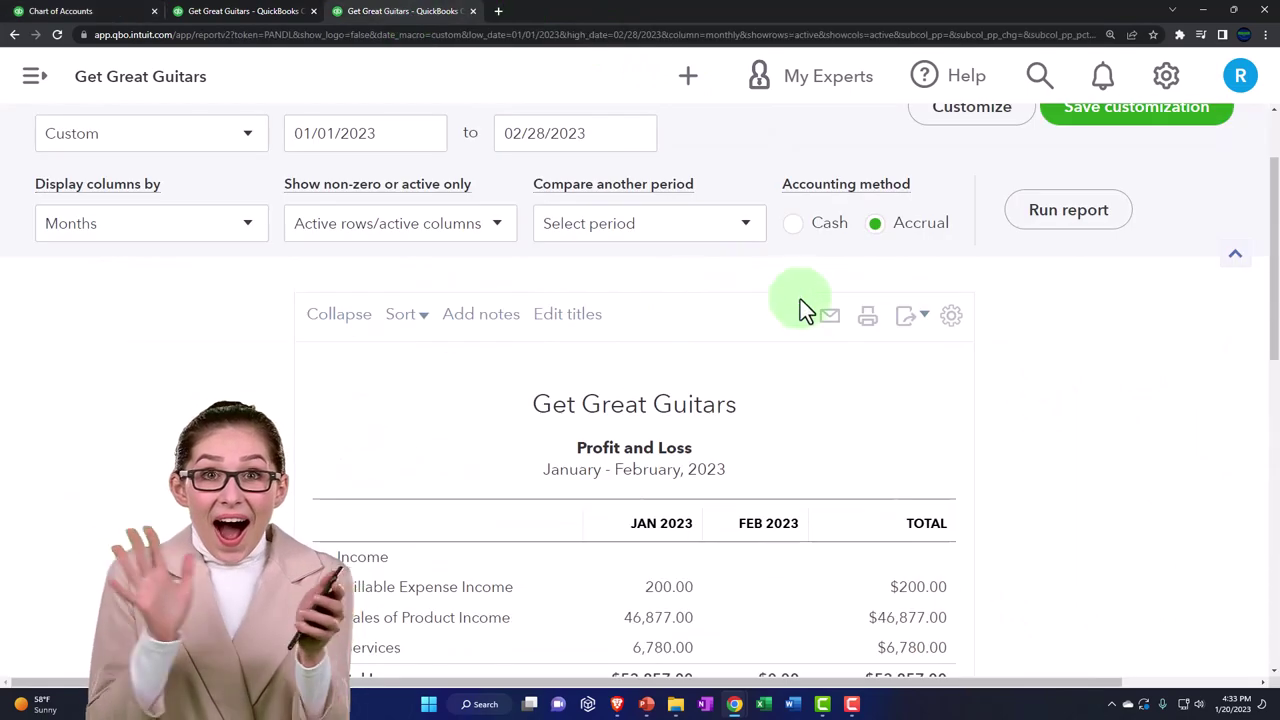
pyautogui.scroll(2, 807, 310)
pyautogui.scroll(-10, 995, 448)
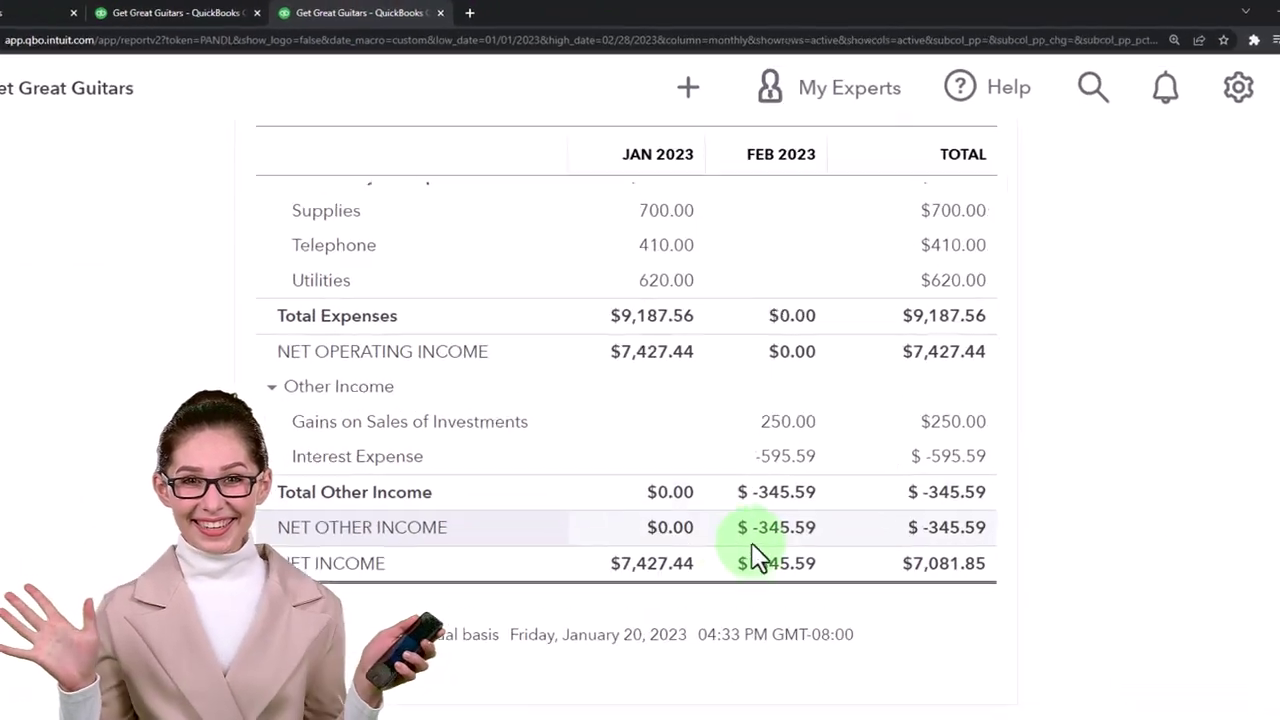
pyautogui.click(276, 387)
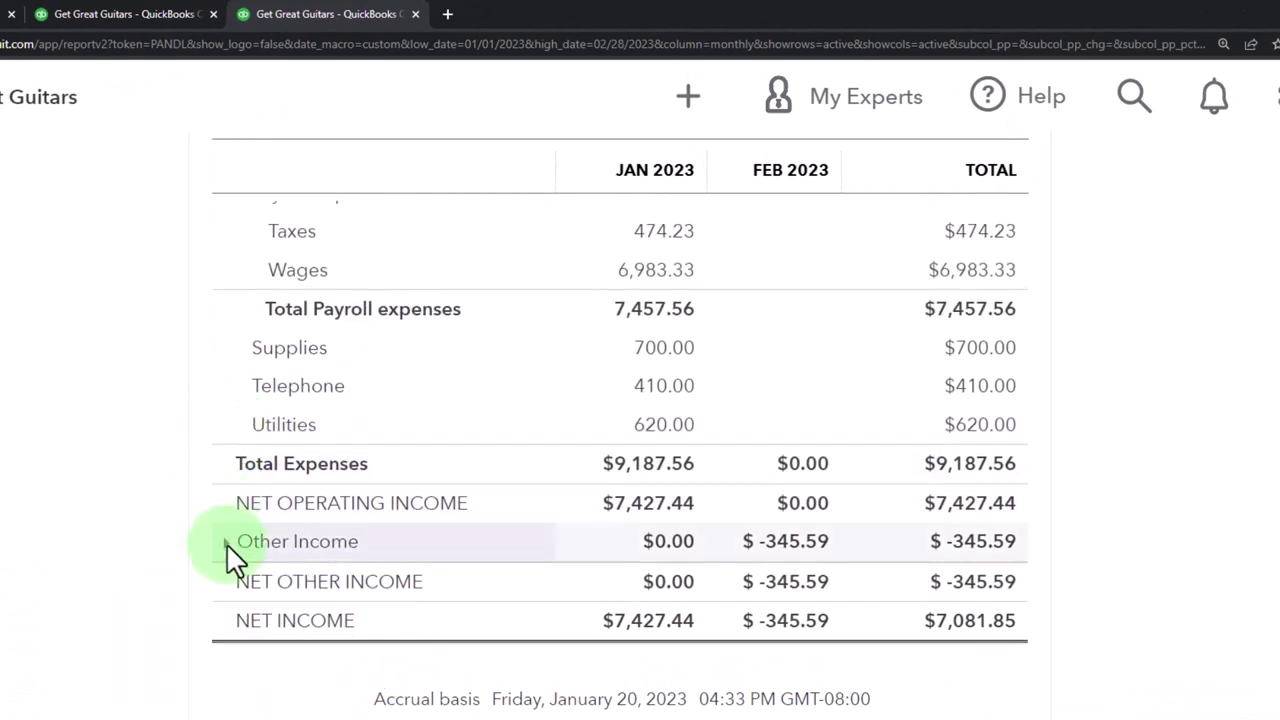
pyautogui.click(226, 541)
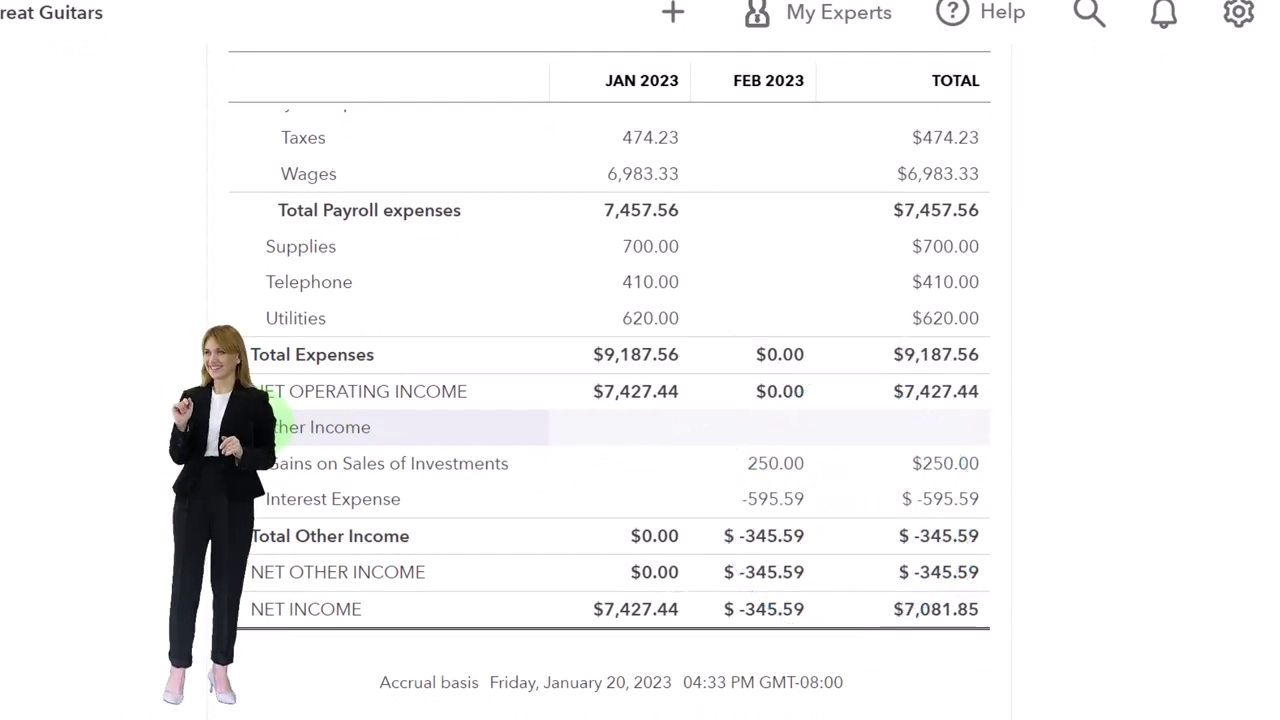
# Step: Find Interest Expense among the Other Income accounts in the Chart of Accounts and open its account settings for editing
pyautogui.click(94, 12)
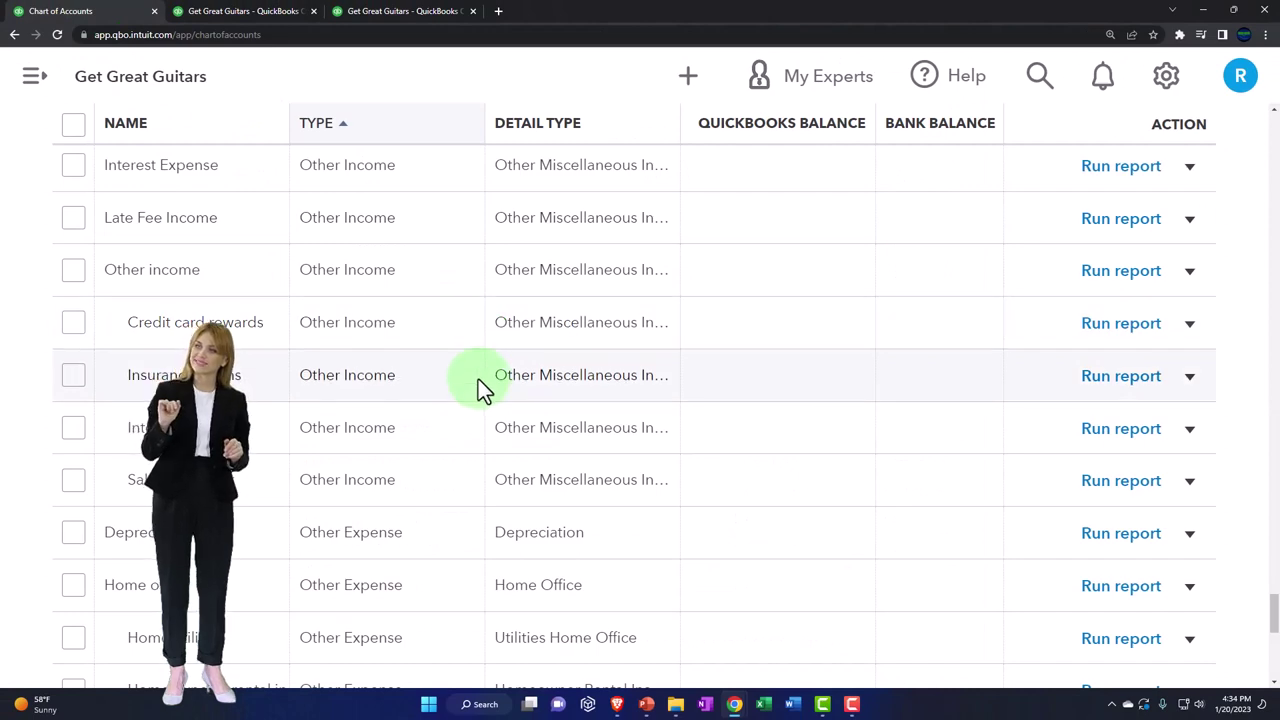
pyautogui.scroll(-7, 478, 380)
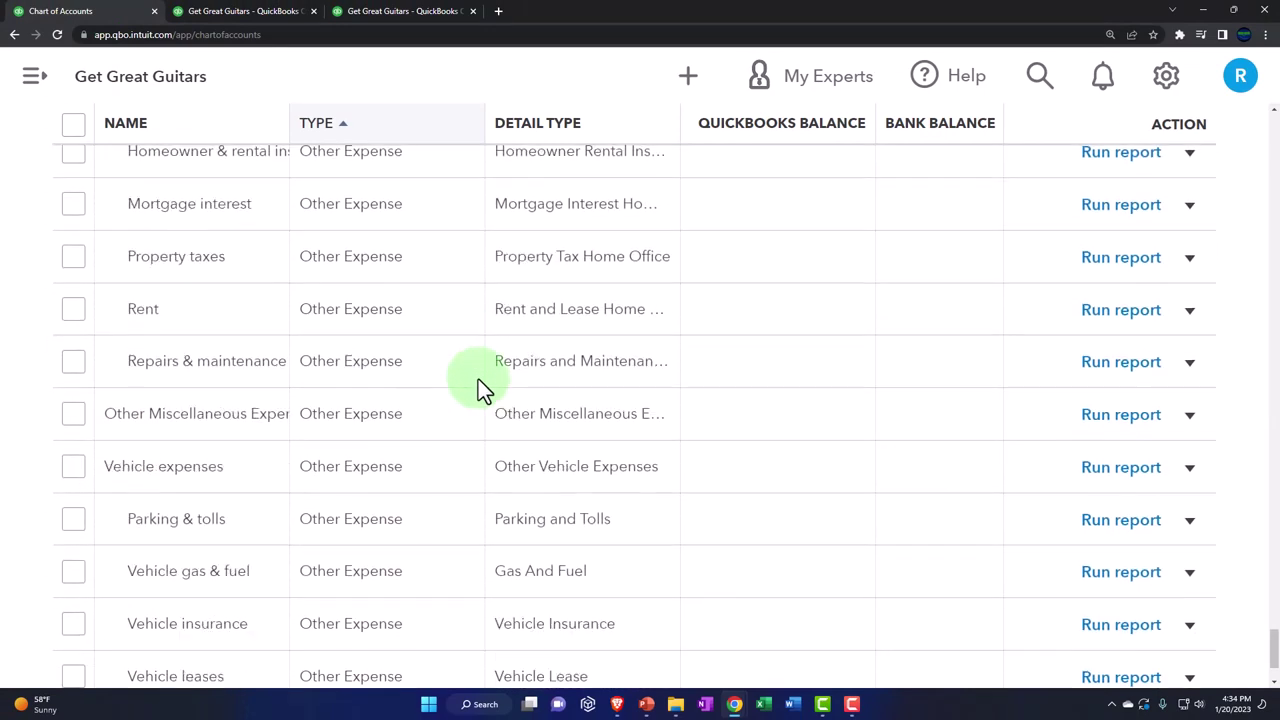
pyautogui.scroll(5, 332, 562)
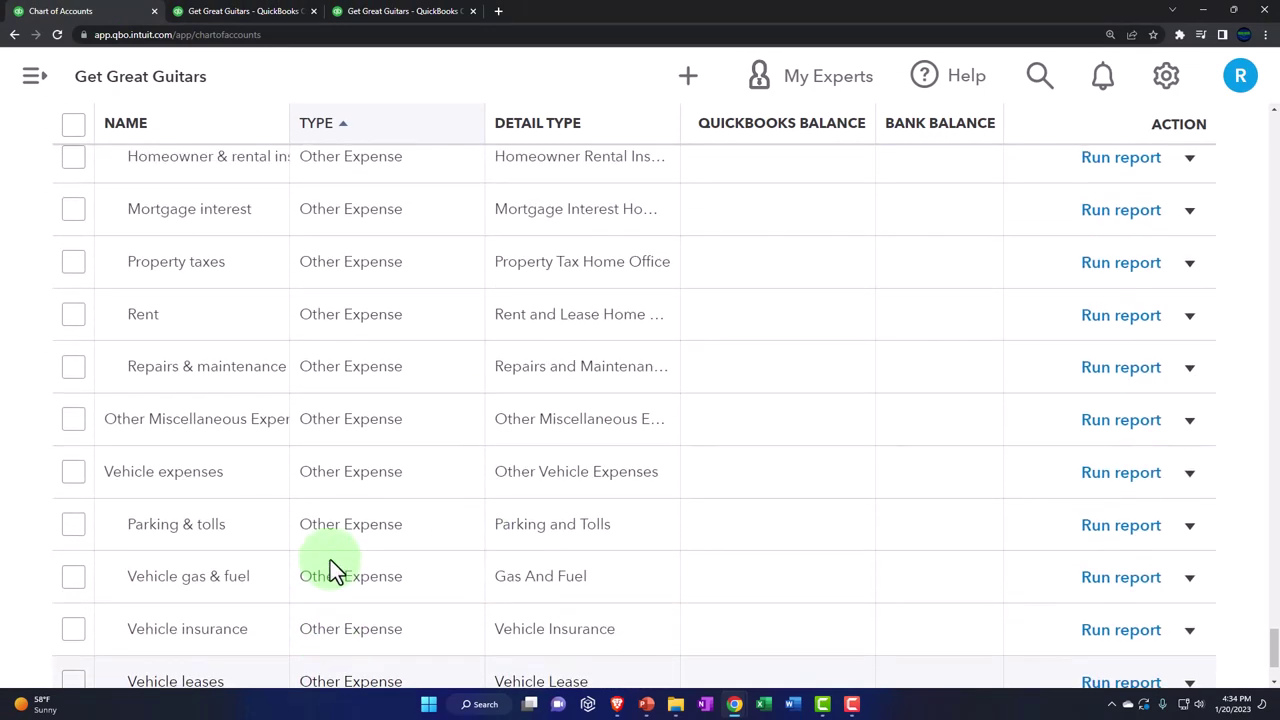
pyautogui.scroll(4, 330, 560)
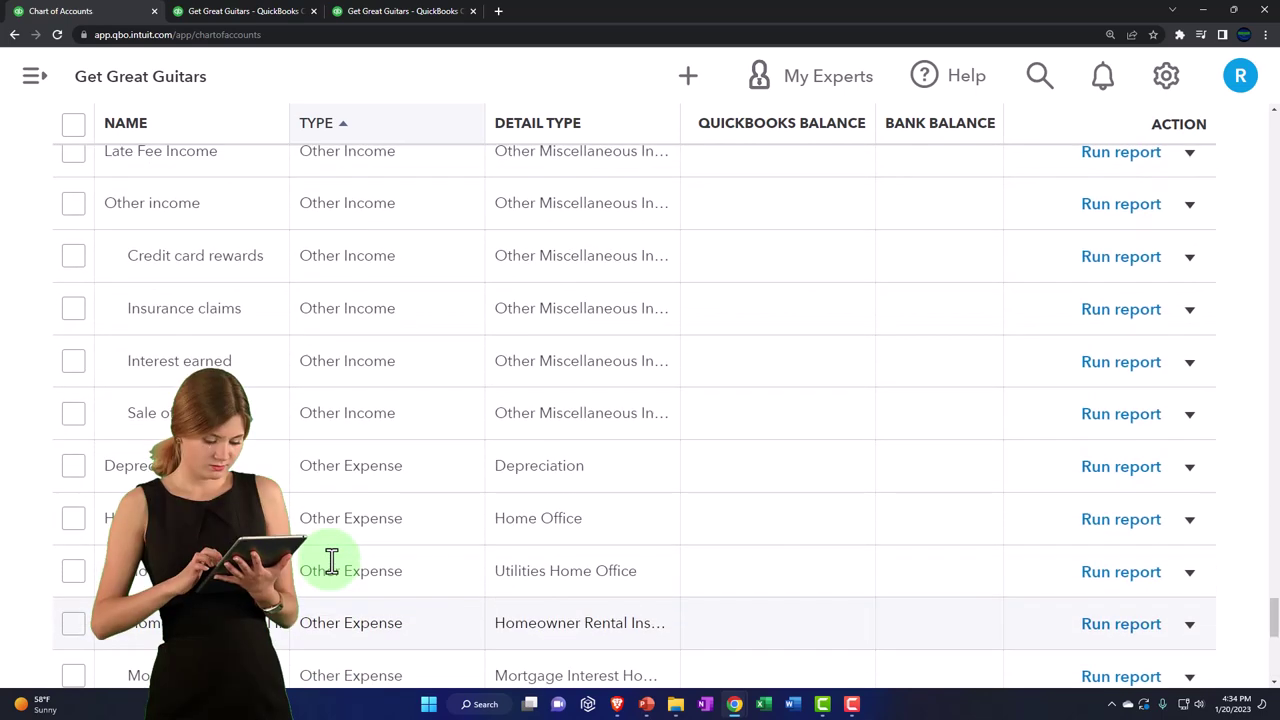
pyautogui.scroll(3, 329, 560)
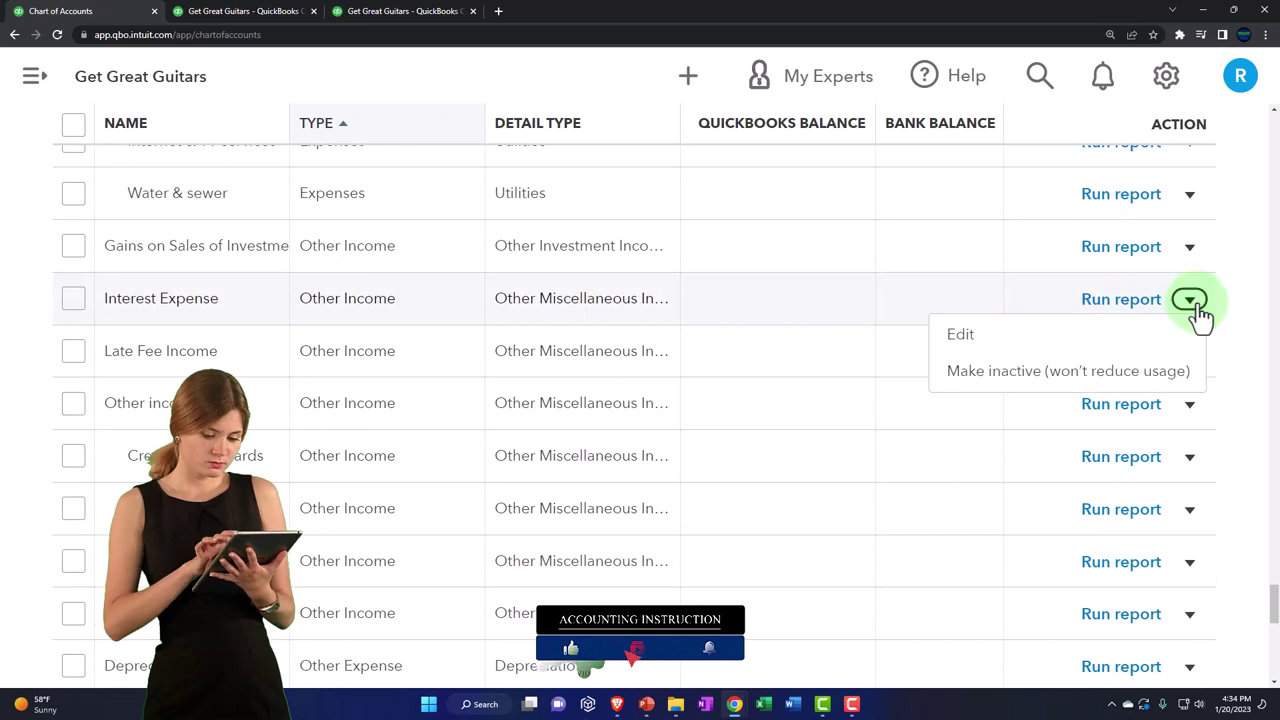
pyautogui.click(961, 335)
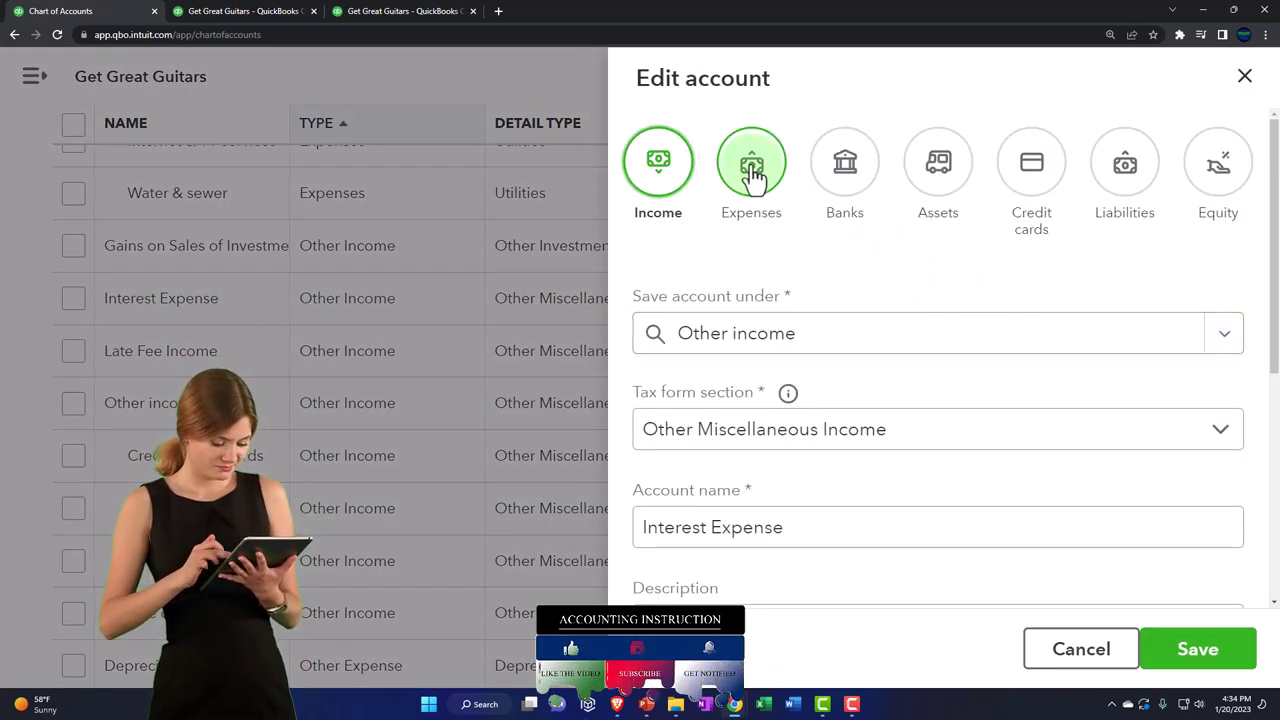
# Step: Change Interest Expense to an Expenses account and place it under the top-level Other Expenses category
pyautogui.click(941, 333)
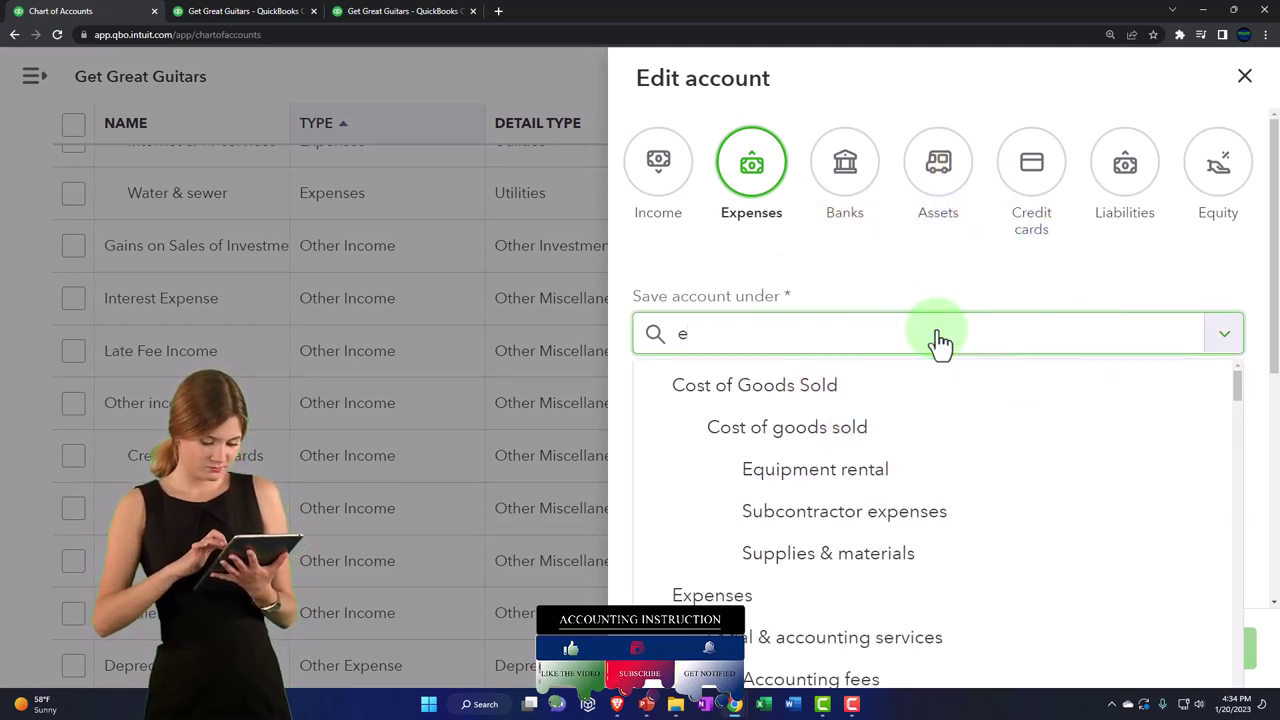
pyautogui.write('other')
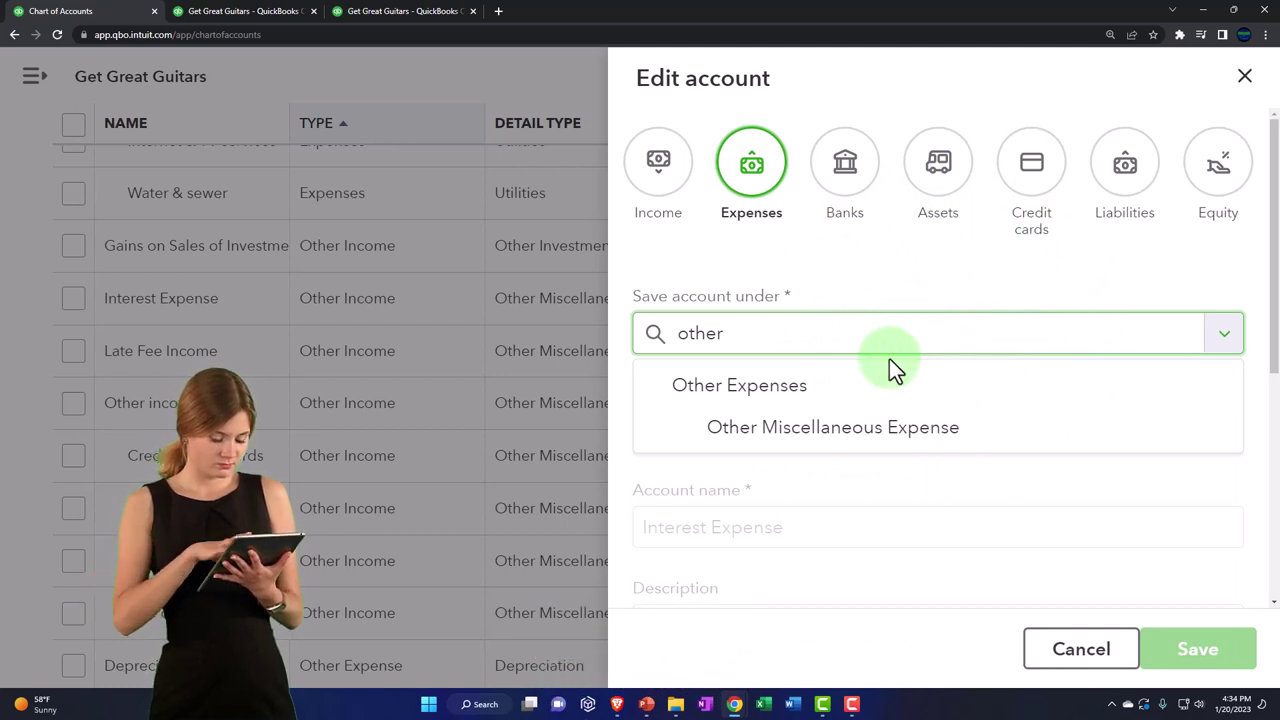
pyautogui.click(845, 387)
pyautogui.scroll(-1, 860, 397)
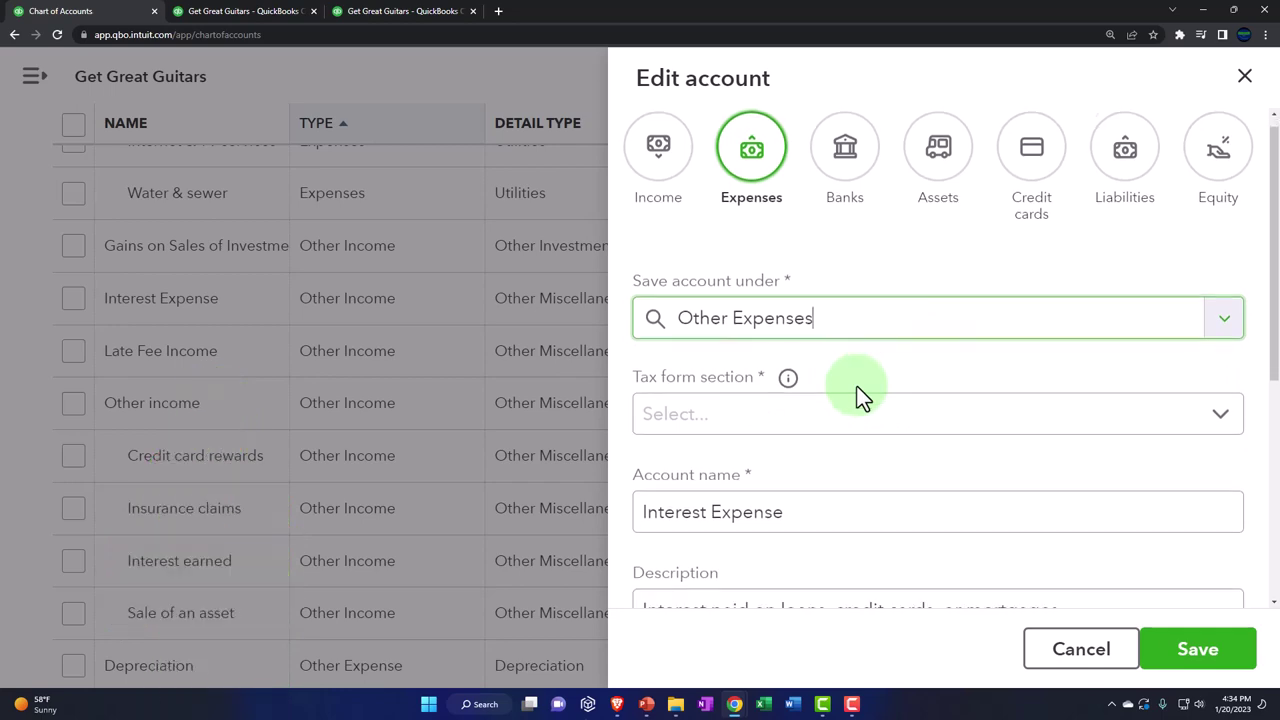
# Step: Assign the tax form section Other Miscellaneous Expense to Interest Expense, then save the account and accept the type change
pyautogui.click(1225, 370)
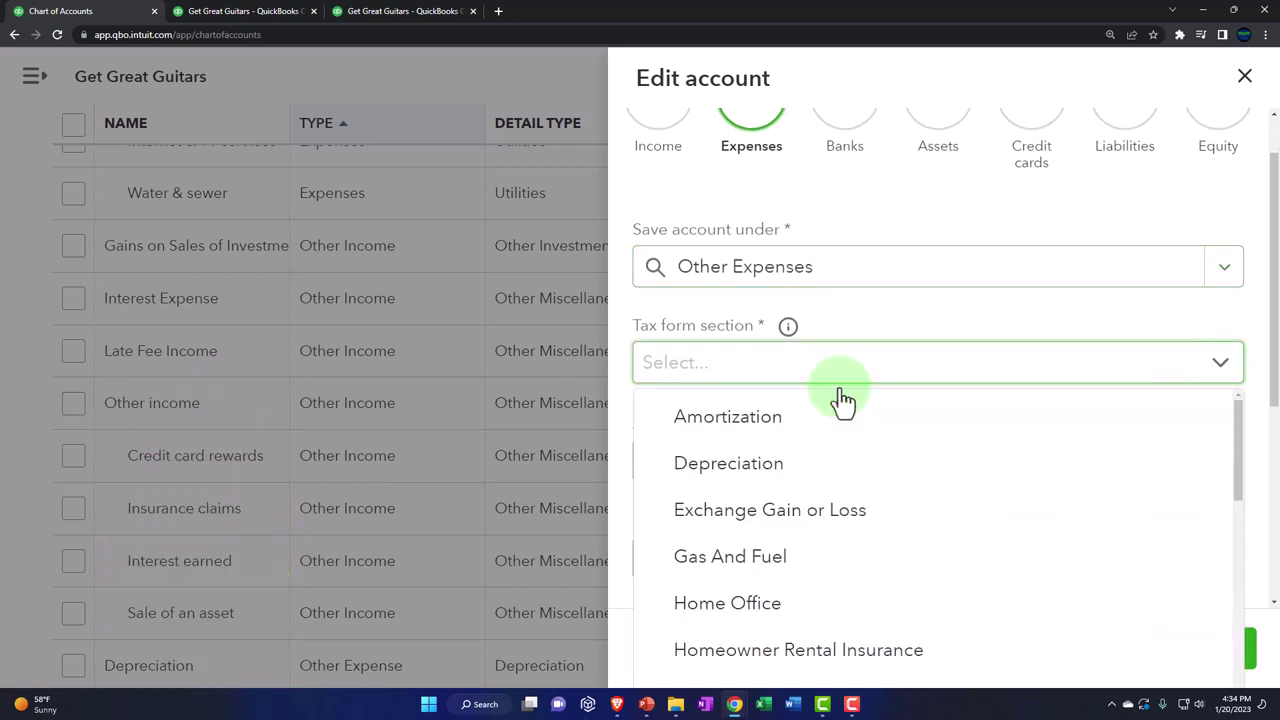
pyautogui.click(790, 372)
pyautogui.click(790, 372)
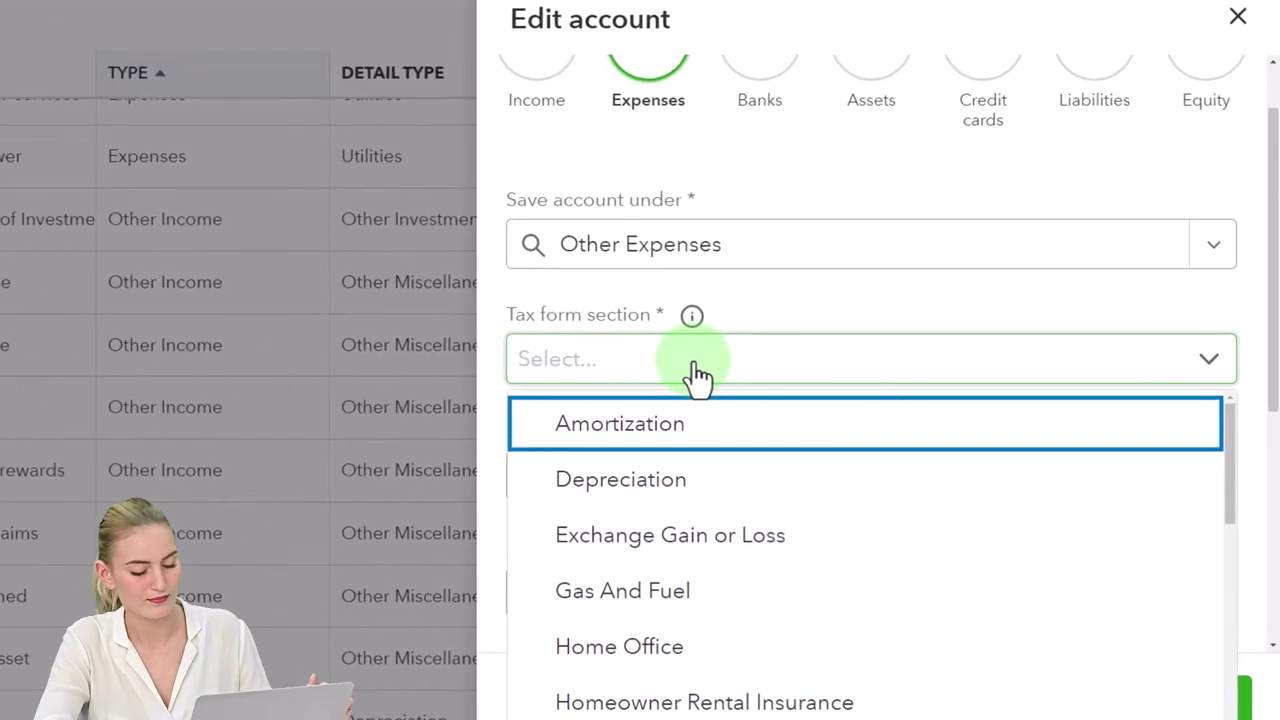
pyautogui.scroll(-2, 831, 538)
pyautogui.scroll(-3, 748, 570)
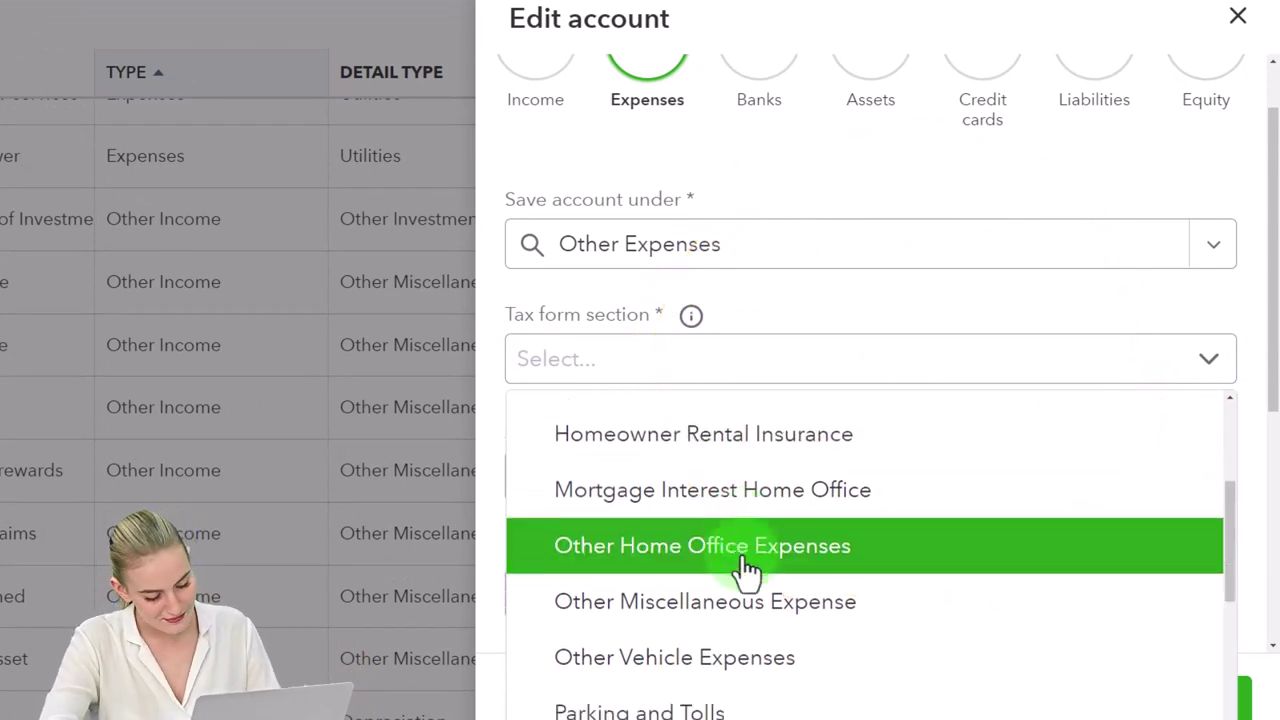
pyautogui.click(748, 568)
pyautogui.scroll(-2, 745, 565)
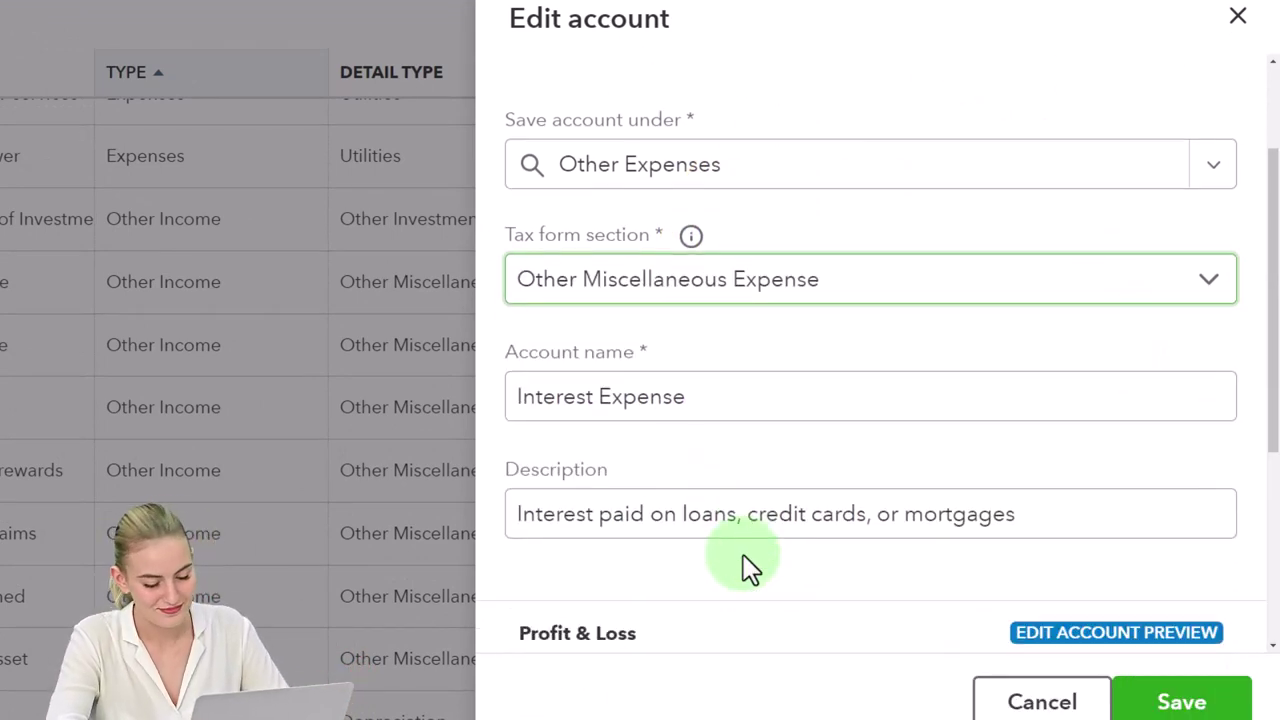
pyautogui.click(1215, 702)
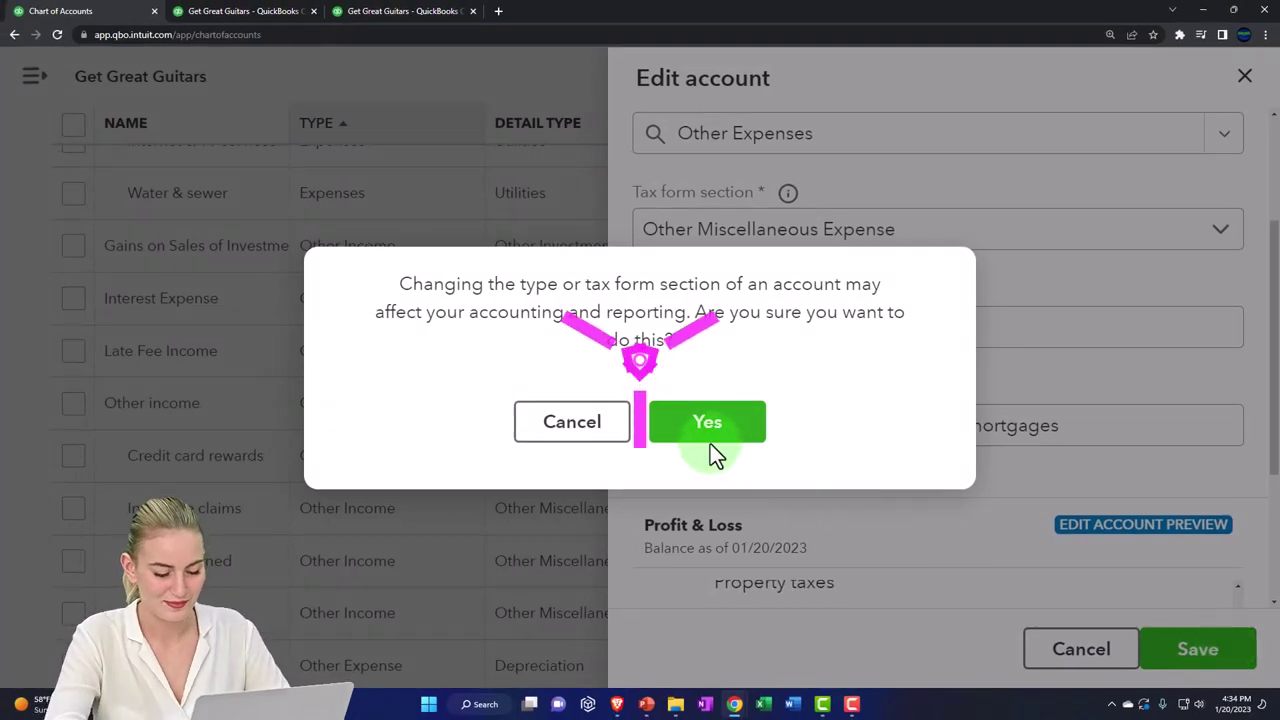
pyautogui.click(708, 430)
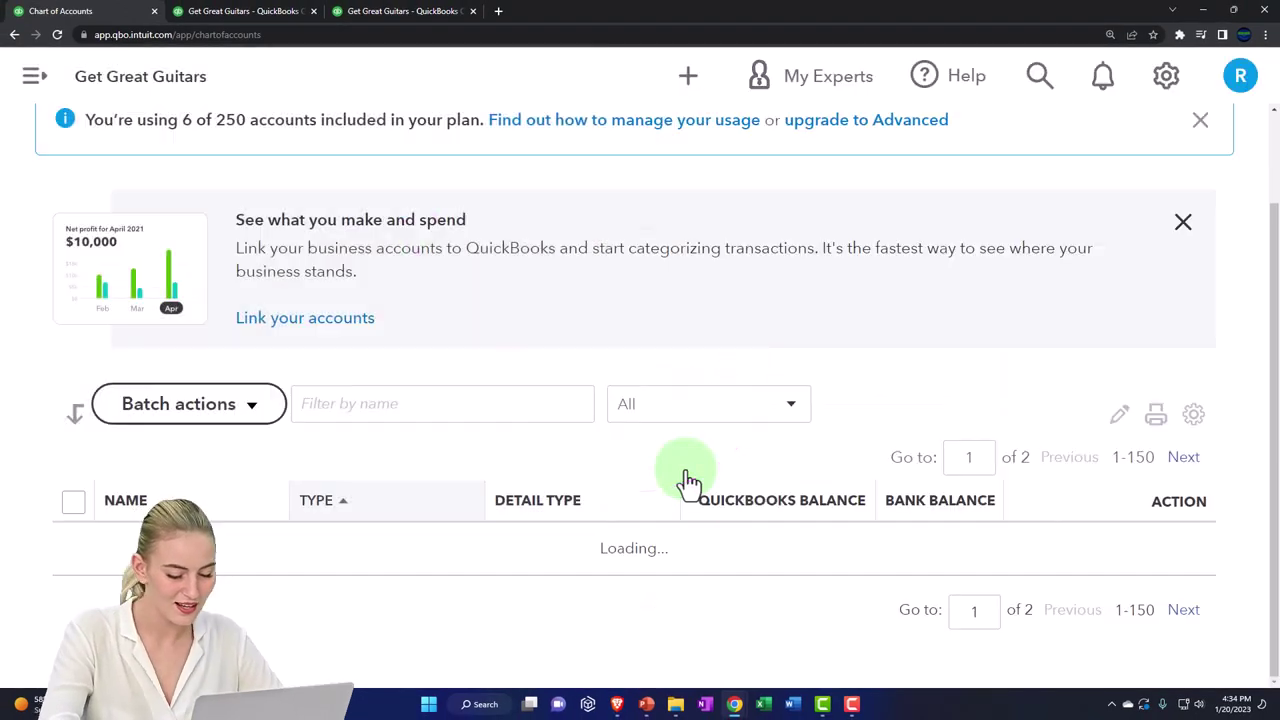
# Step: Rerun the Profit and Loss report, then collapse and expand Other Income and Other Expenses to check where Interest Expense sits
pyautogui.click(431, 18)
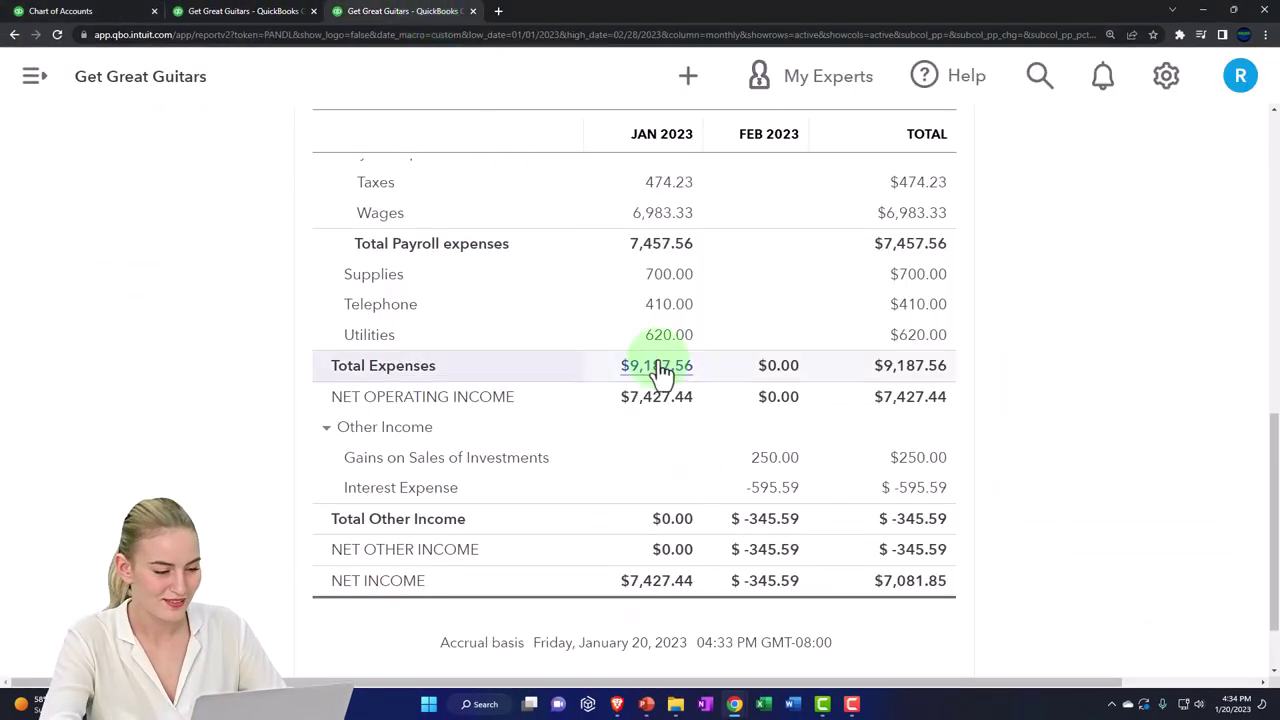
pyautogui.scroll(15, 665, 366)
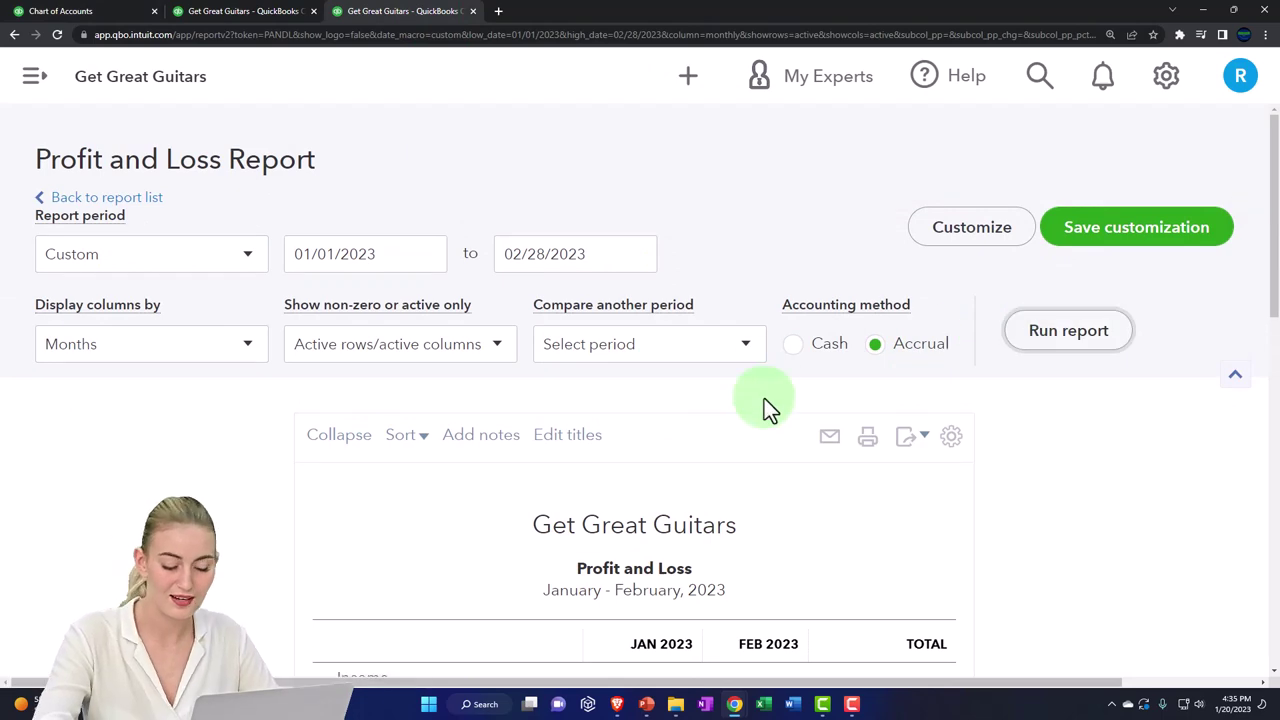
pyautogui.scroll(-10, 764, 400)
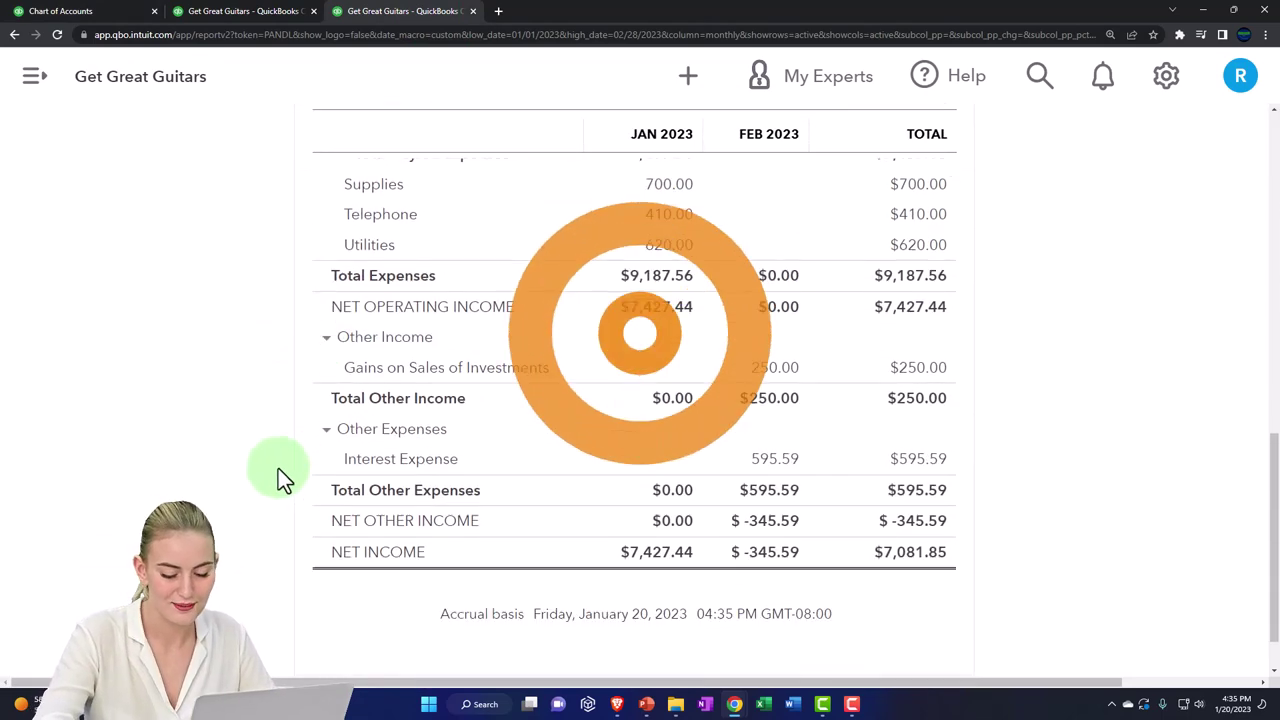
pyautogui.click(331, 335)
pyautogui.click(329, 370)
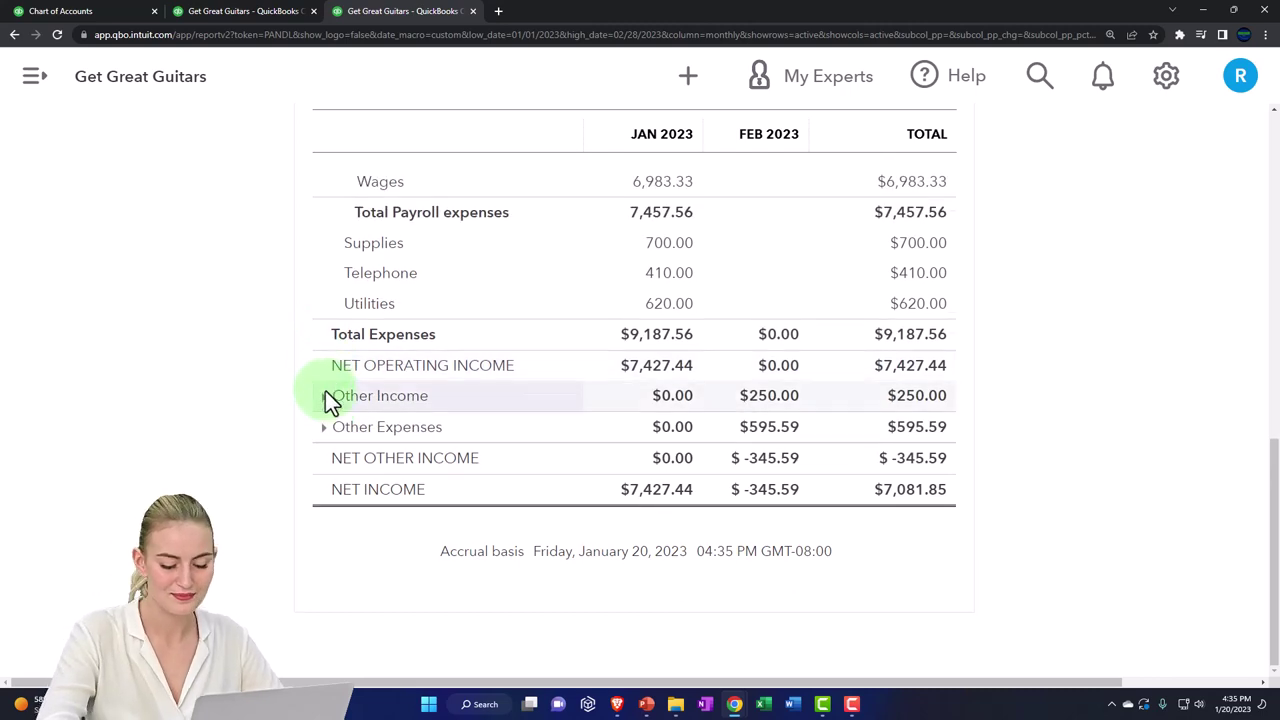
pyautogui.click(328, 398)
pyautogui.click(320, 488)
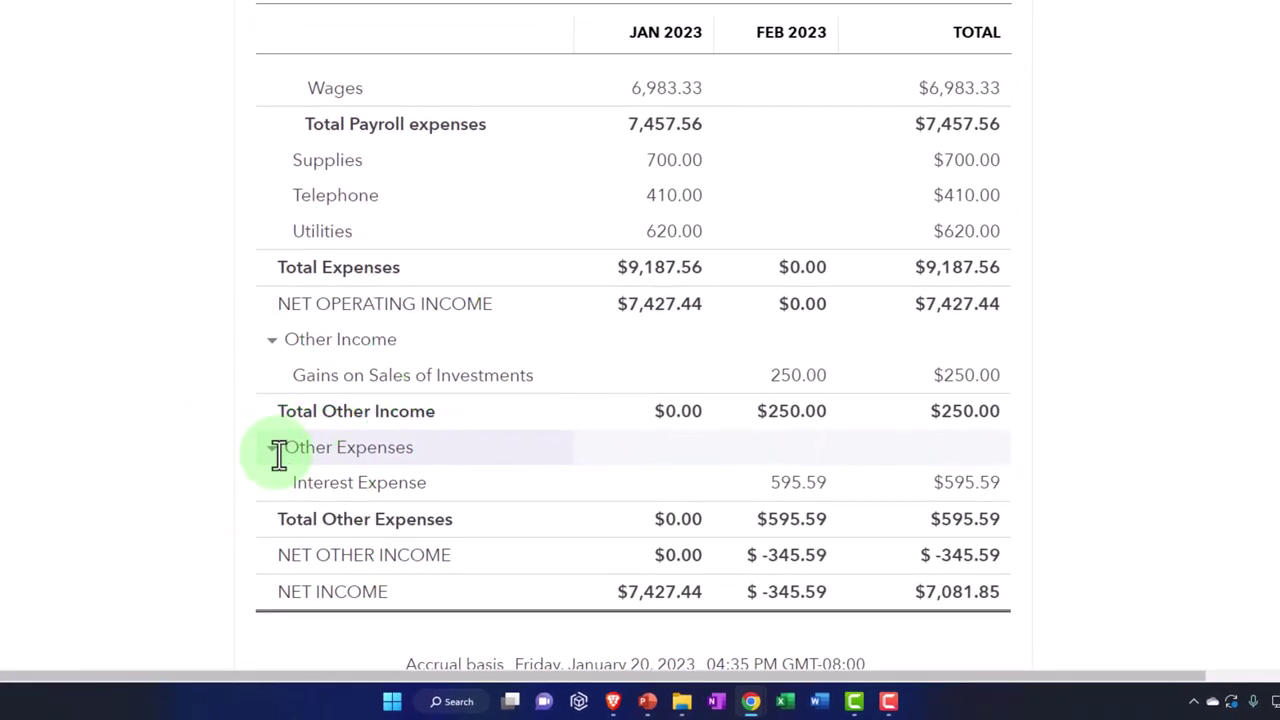
# Step: Duplicate the browser tab that holds the Profit and Loss report
pyautogui.scroll(10, 278, 453)
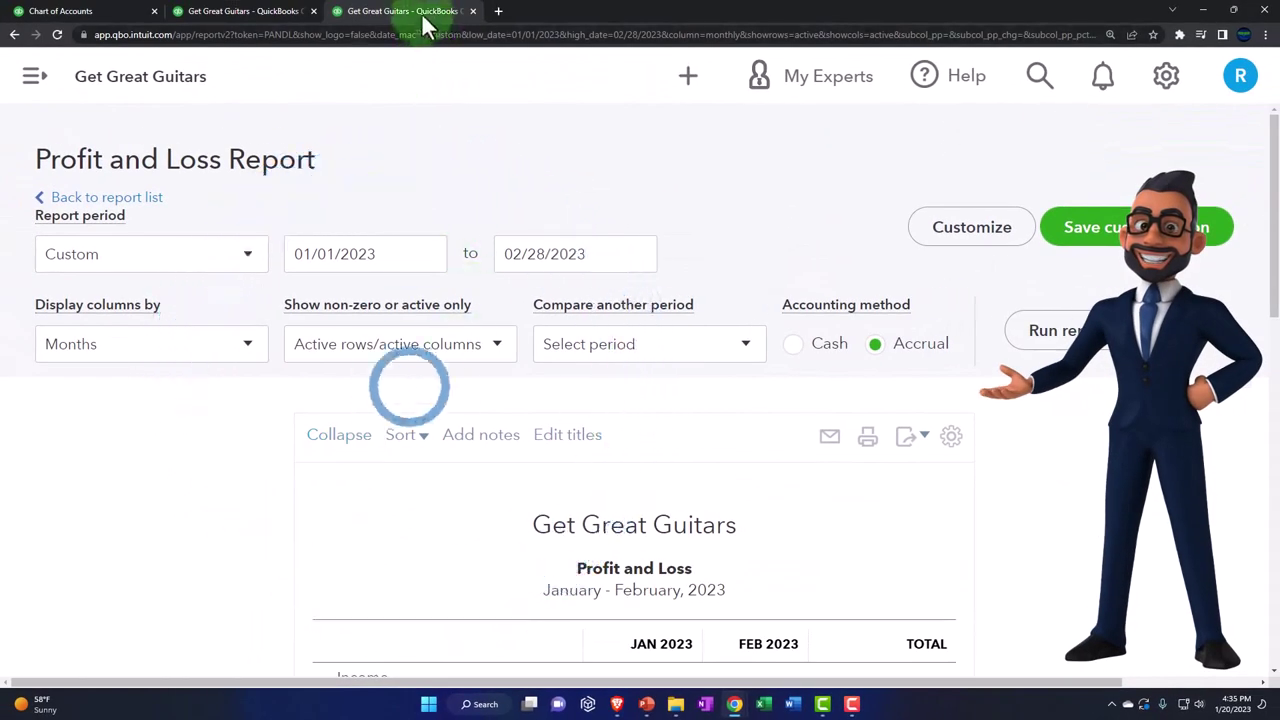
pyautogui.rightClick(424, 22)
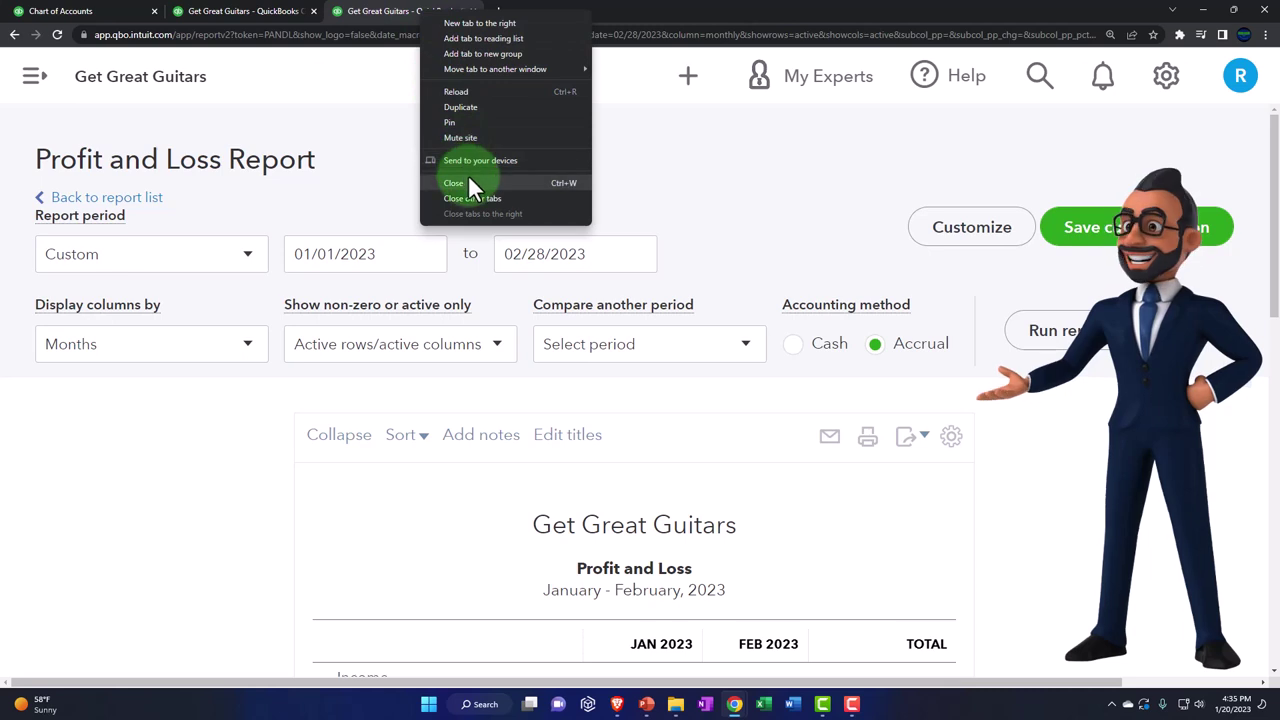
pyautogui.click(461, 107)
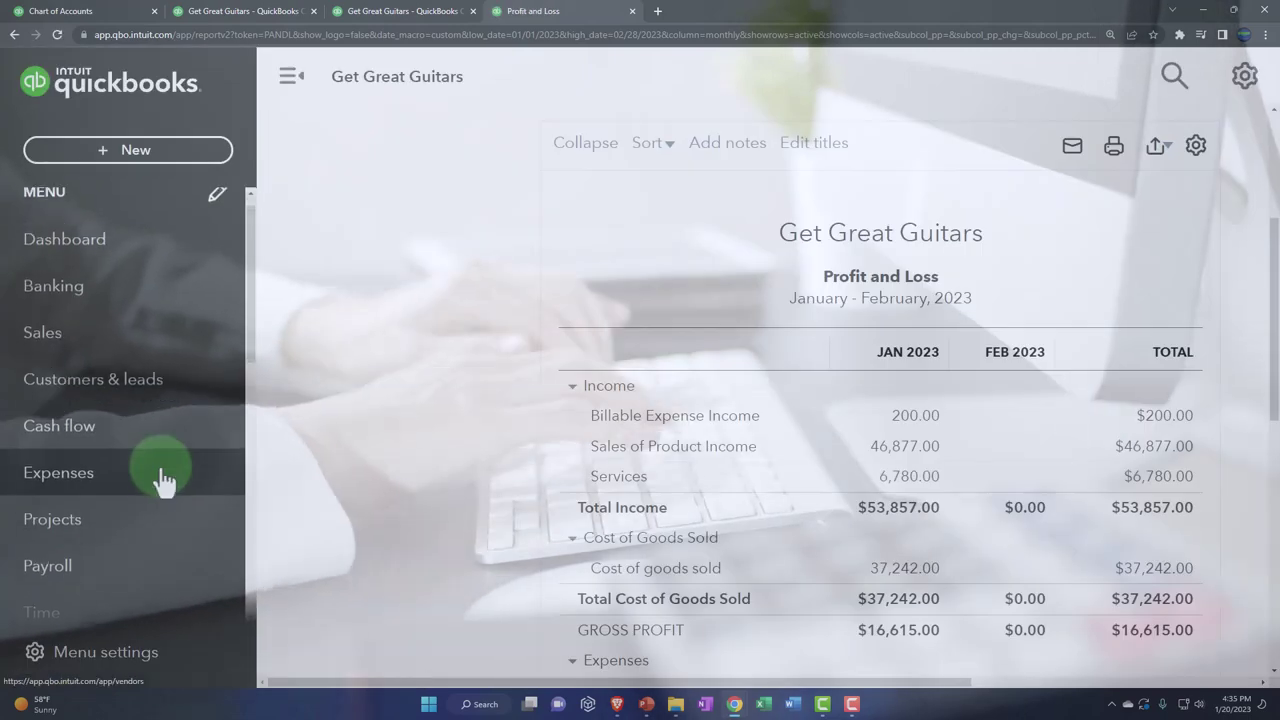
# Step: Go to the Reports list in the duplicated tab, find the Trial Balance report by name and open it
pyautogui.scroll(-2, 163, 481)
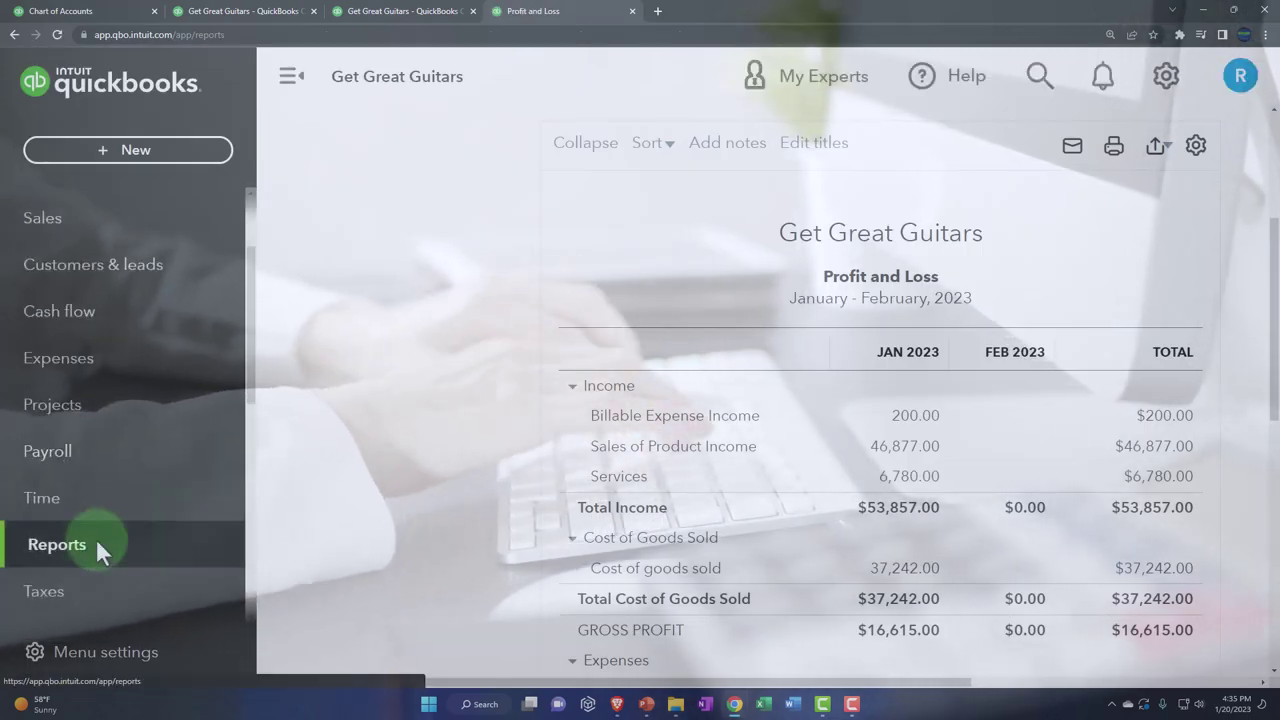
pyautogui.click(100, 548)
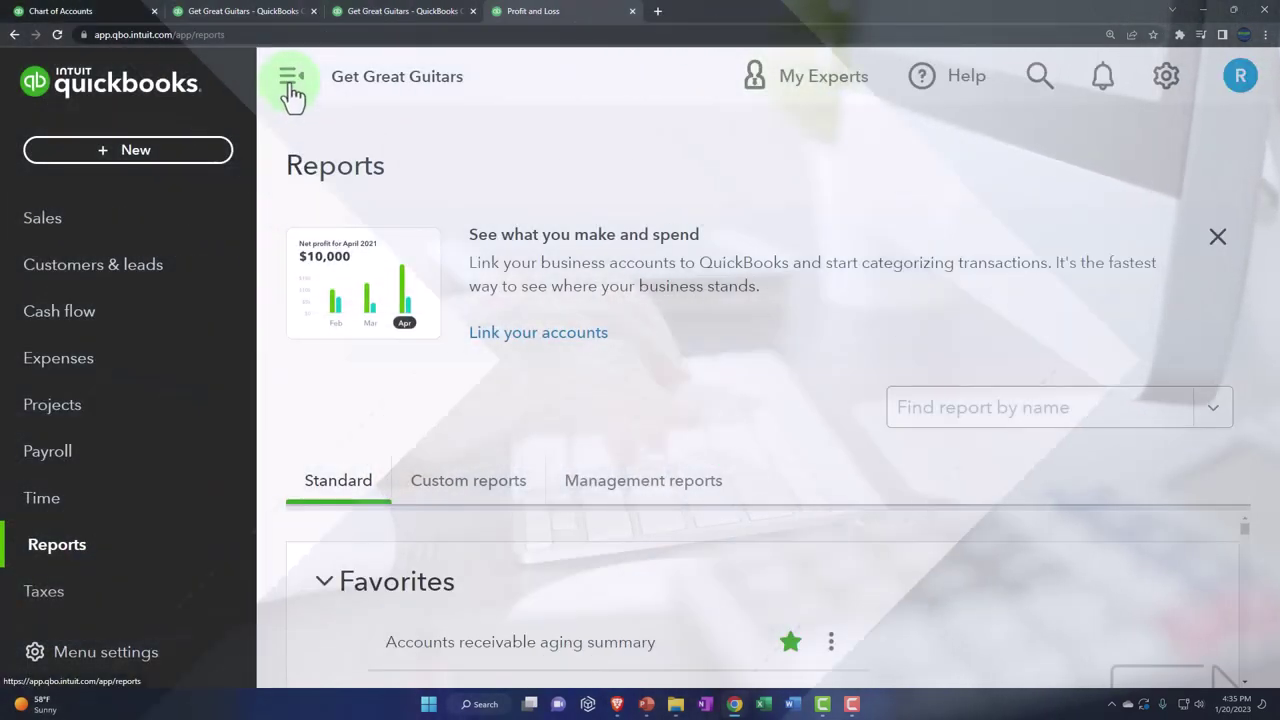
pyautogui.click(292, 90)
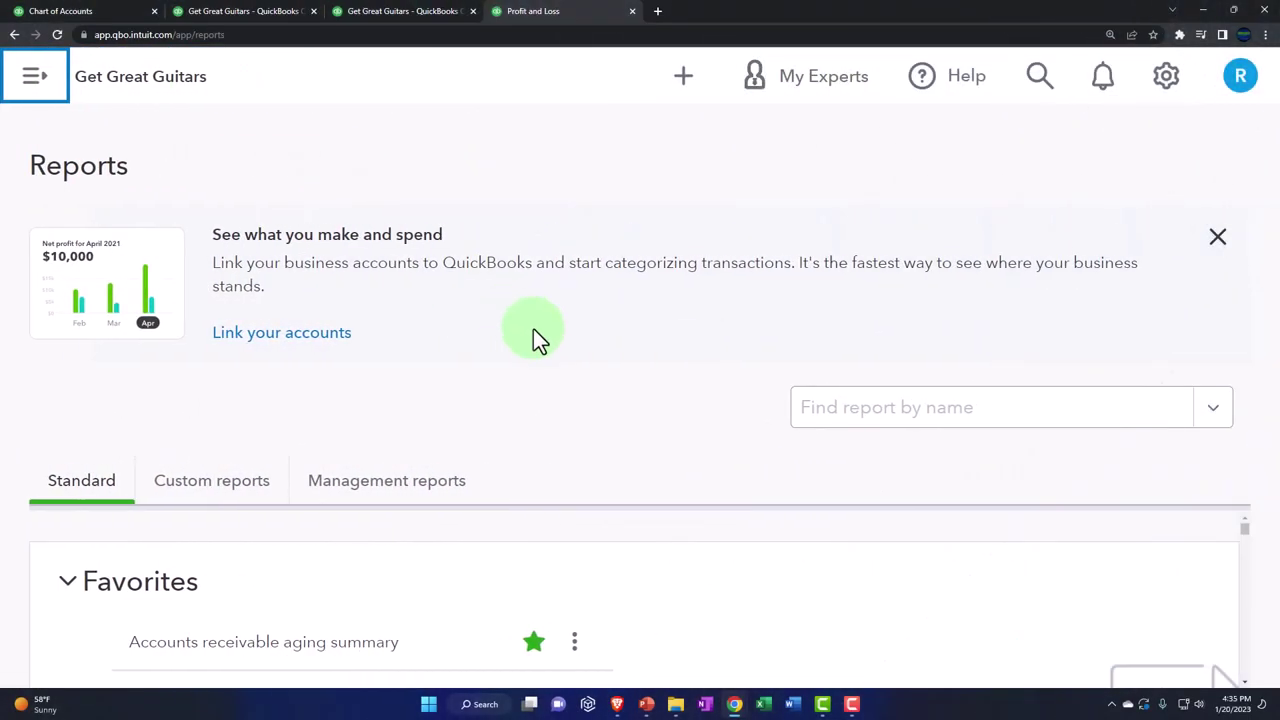
pyautogui.hotkey('ctrl', '-')
pyautogui.write('Trial')
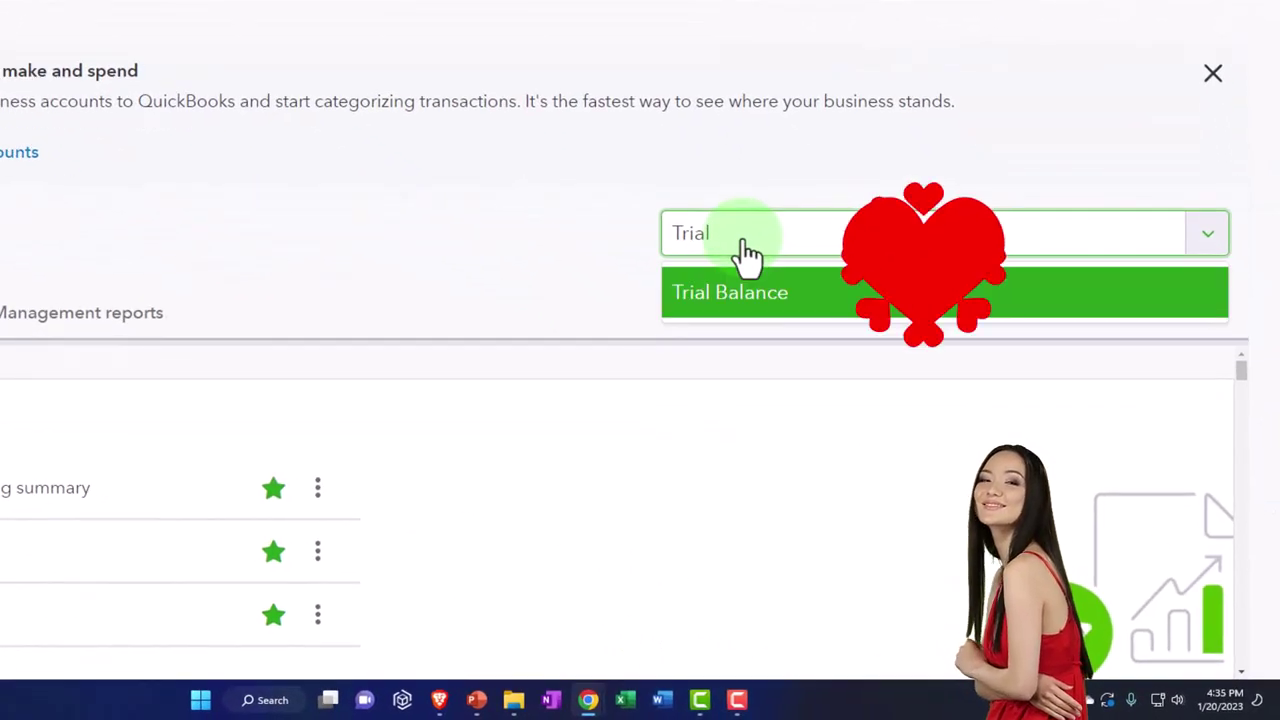
pyautogui.click(740, 290)
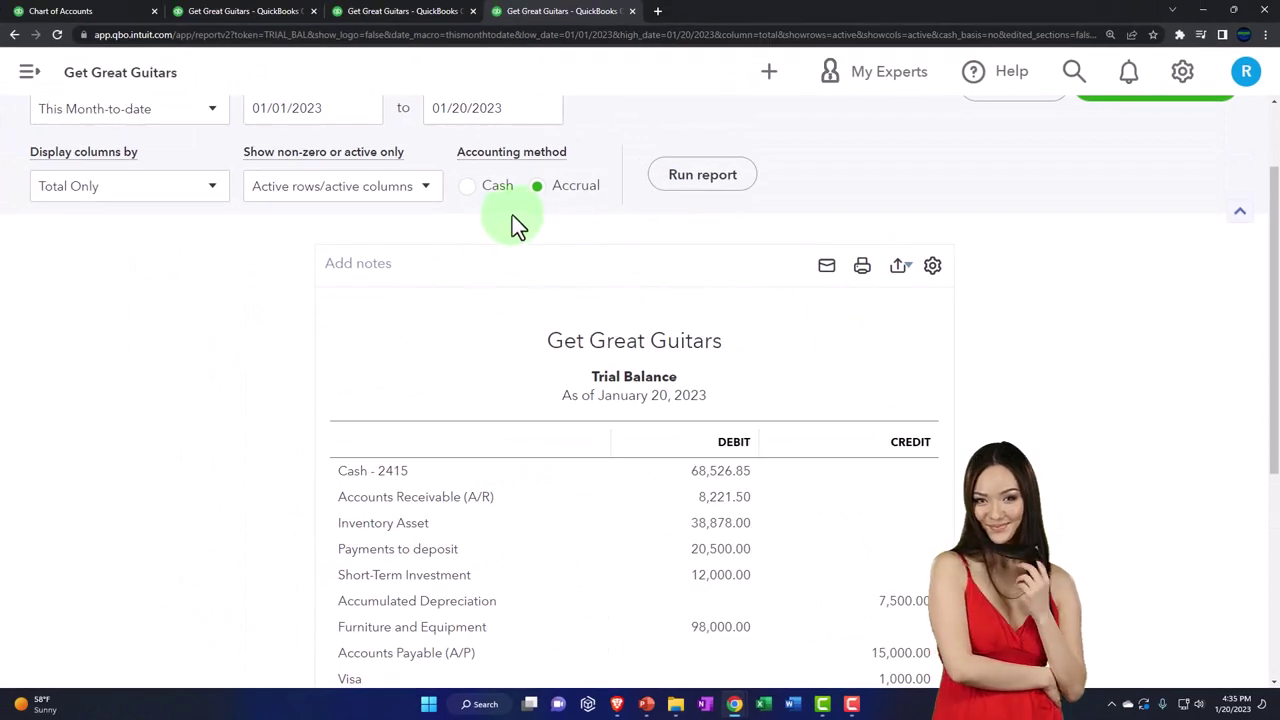
# Step: Run the Trial Balance for 01/01/2023 to 02/28/2023 with columns displayed by Months
pyautogui.scroll(2, 514, 223)
pyautogui.click(337, 223)
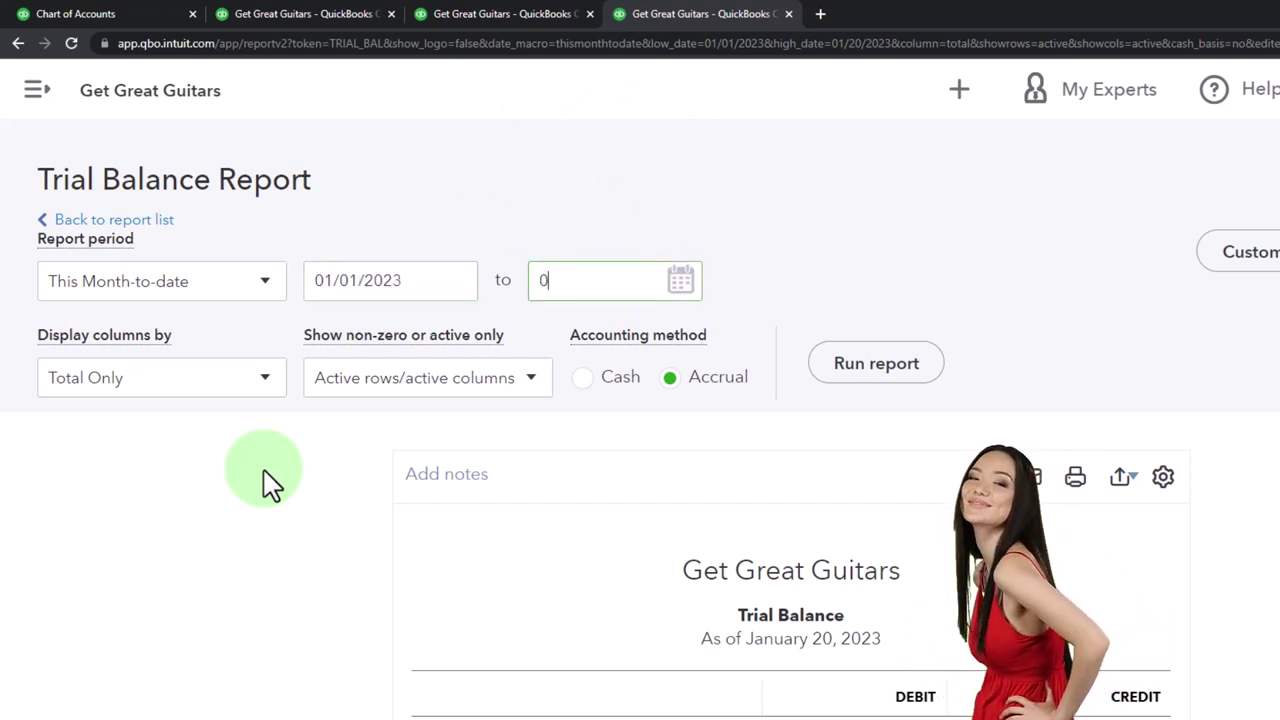
pyautogui.write('023')
pyautogui.press('Tab')
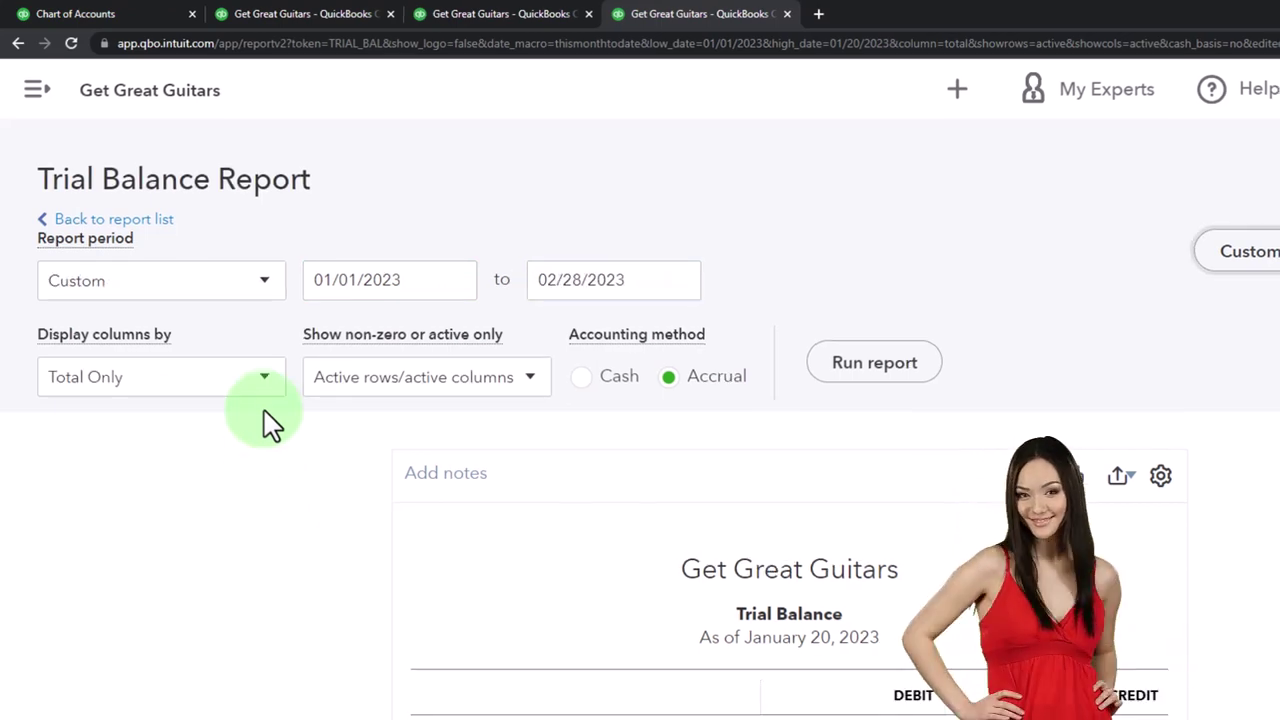
pyautogui.click(255, 378)
pyautogui.click(200, 436)
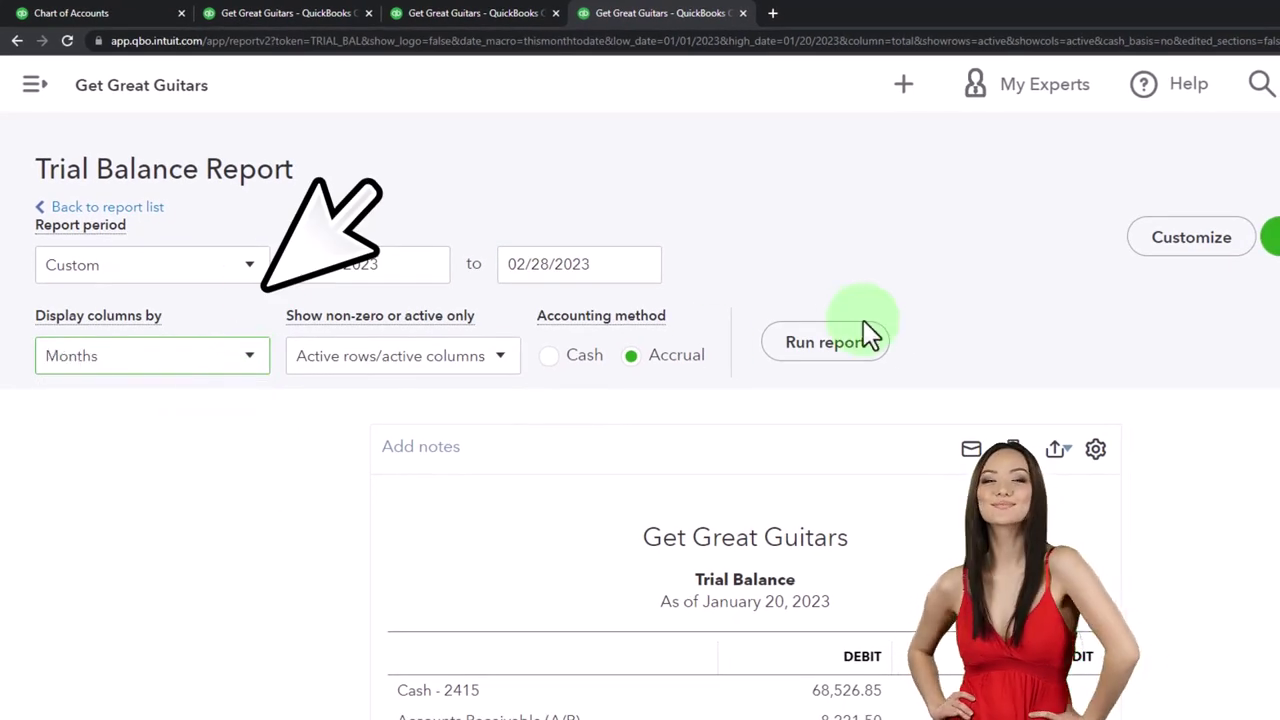
pyautogui.click(846, 334)
# Step: Examine the January and February balances in the Trial Balance, from Cash down to Interest Expense and the totals
pyautogui.scroll(-3, 1120, 410)
pyautogui.hotkey('ctrl', '+')
pyautogui.hotkey('ctrl', '+')
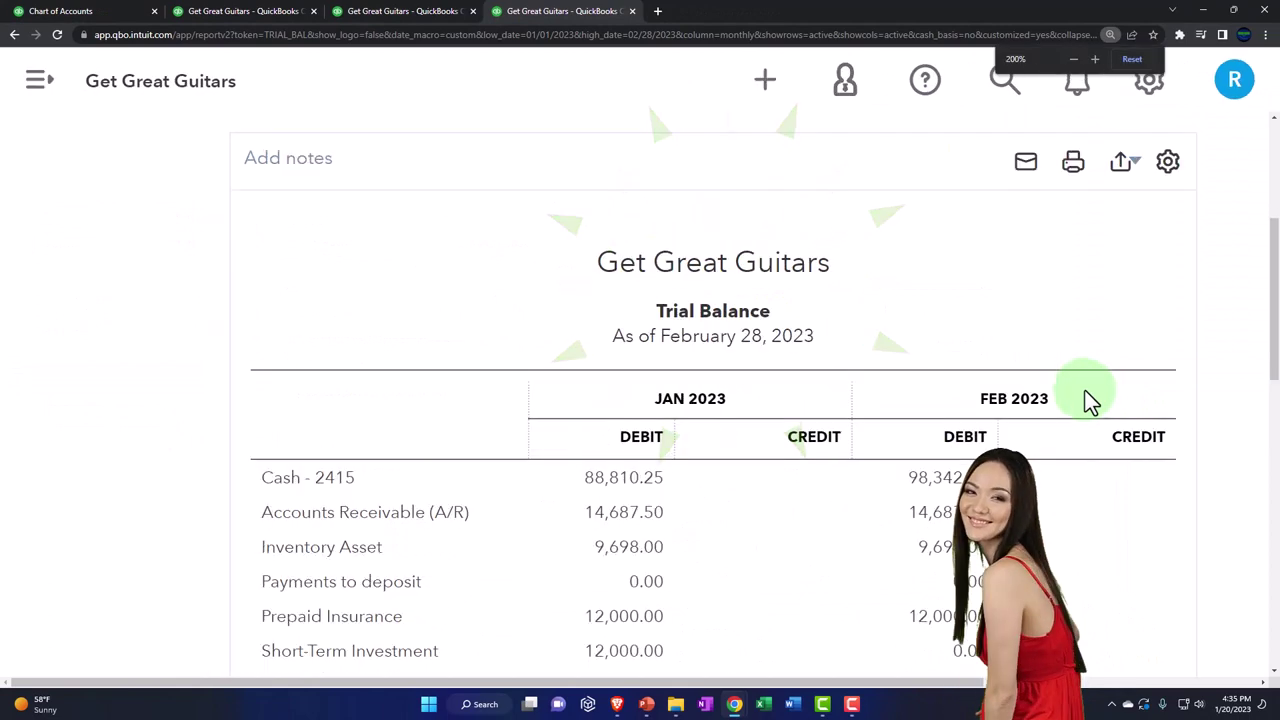
pyautogui.scroll(-5, 1088, 402)
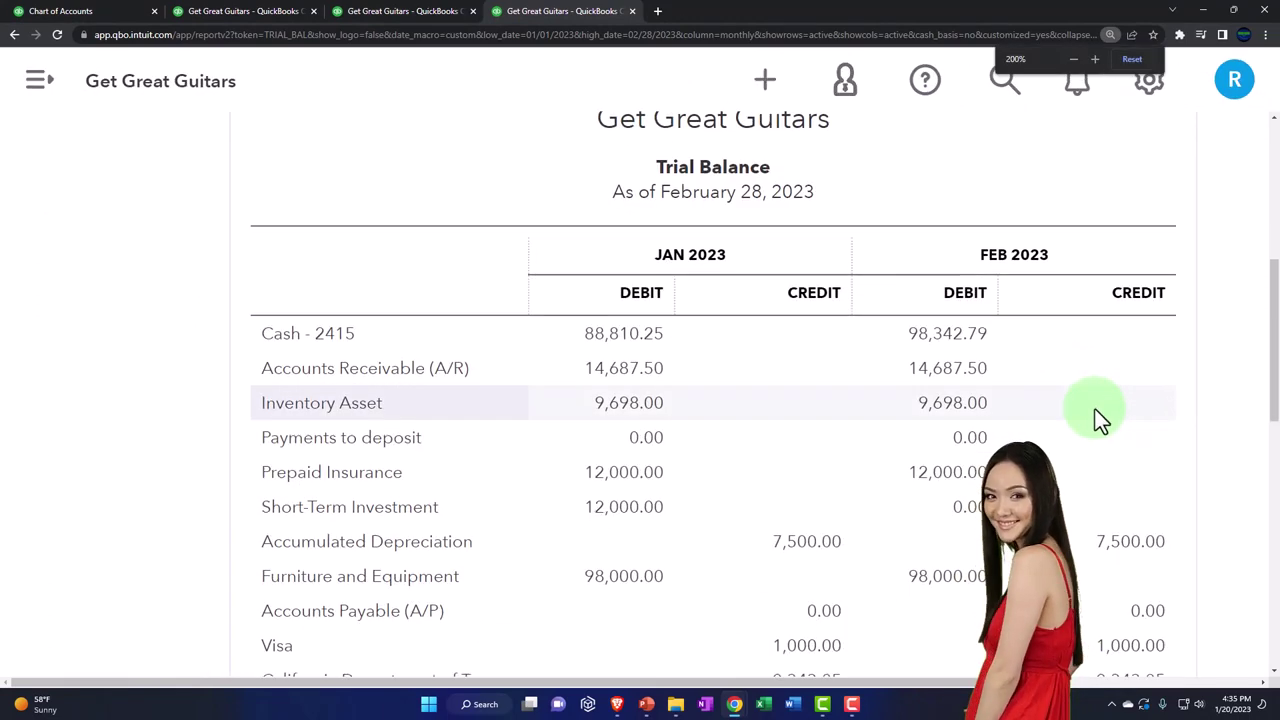
pyautogui.scroll(-4, 1095, 409)
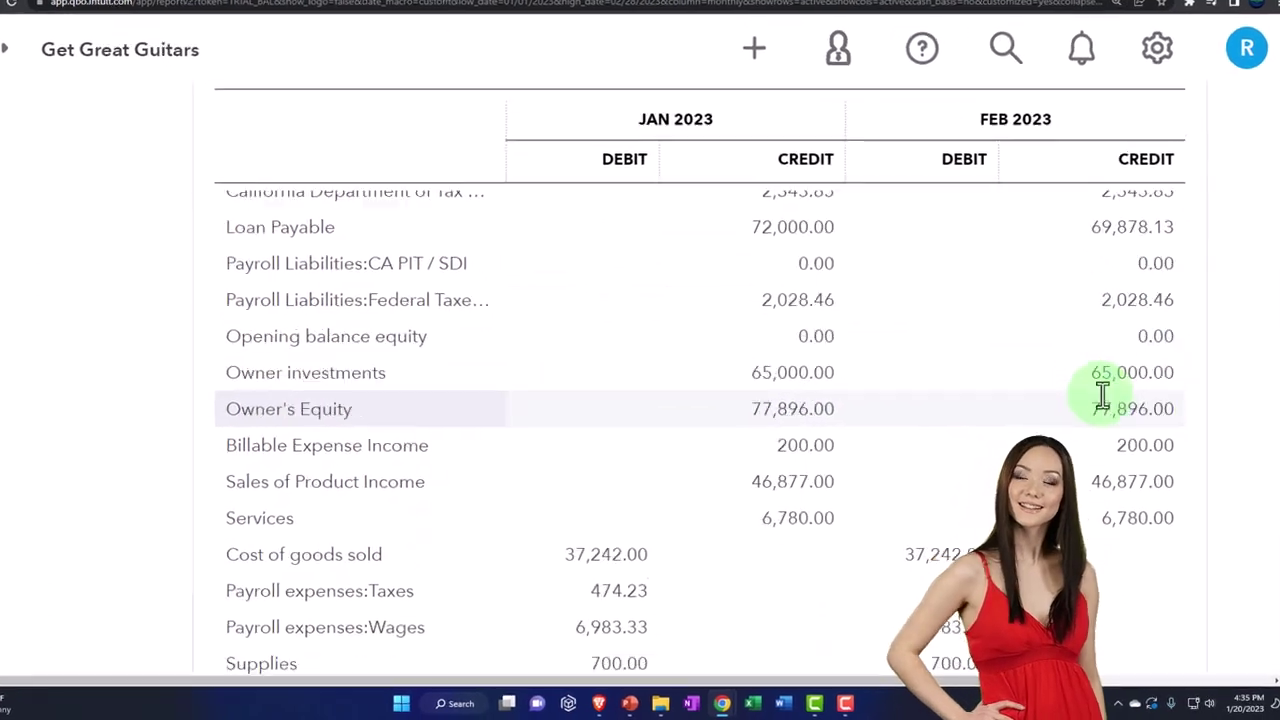
pyautogui.scroll(-3, 1172, 415)
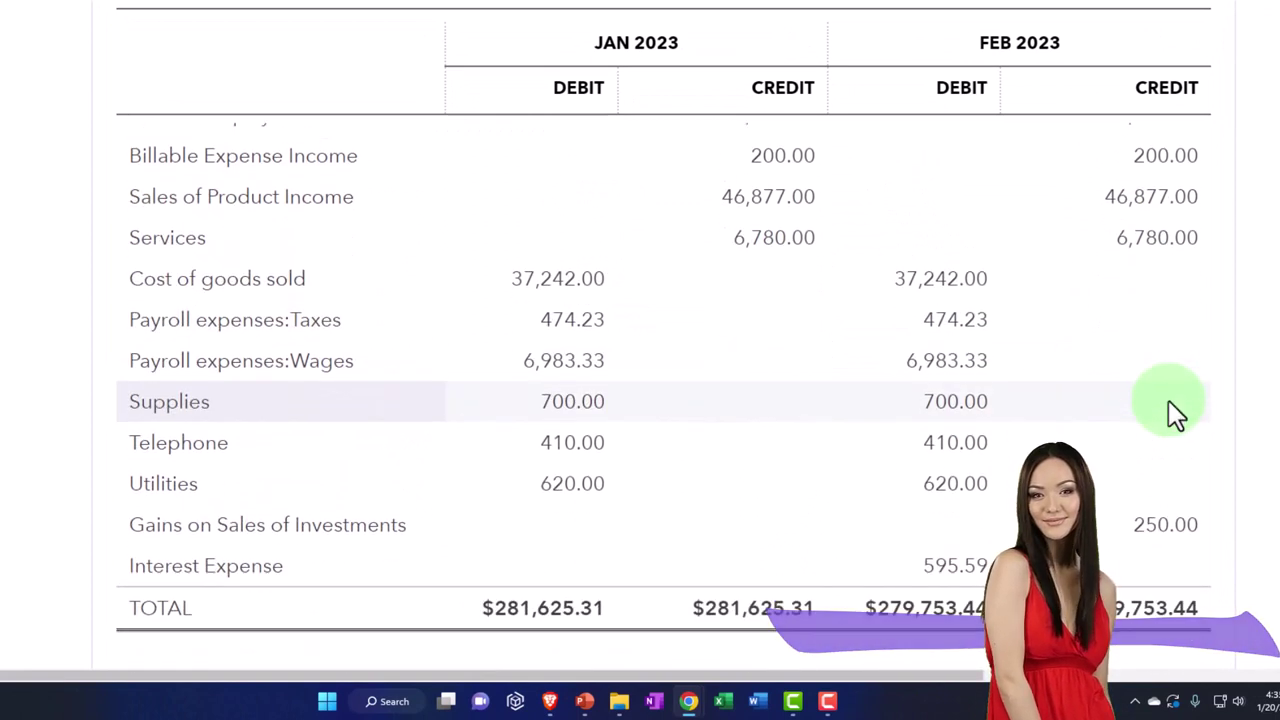